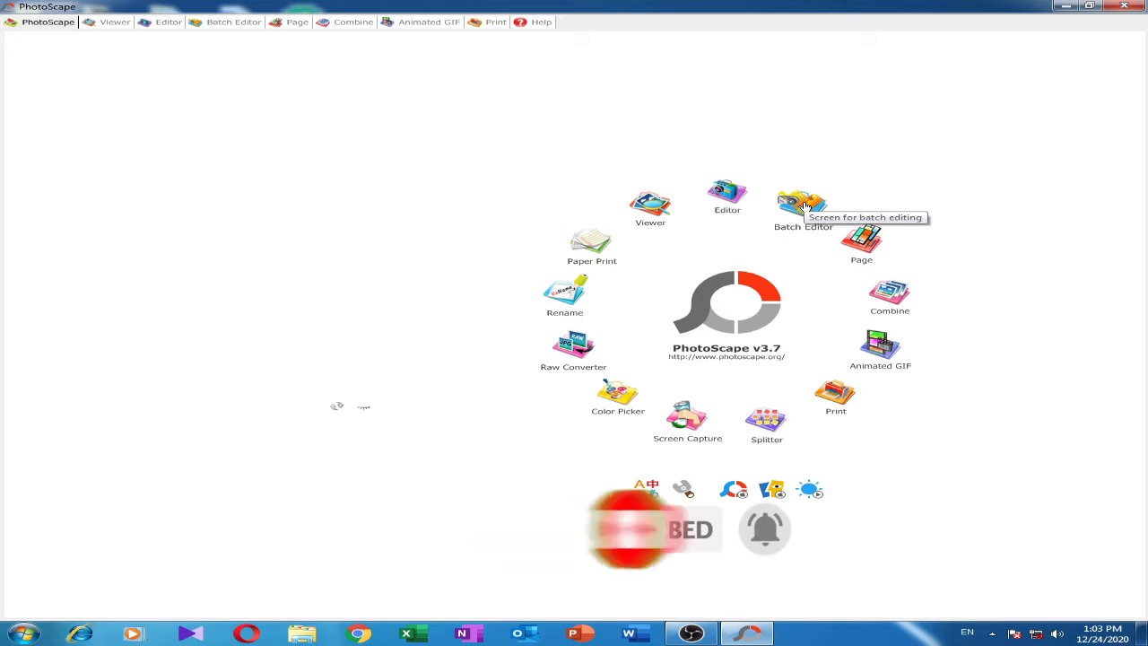
Open the batch editor and add the photos images (42), images (44), 1 (43) and 1 (53) from the pics folder
left_click(807, 206)
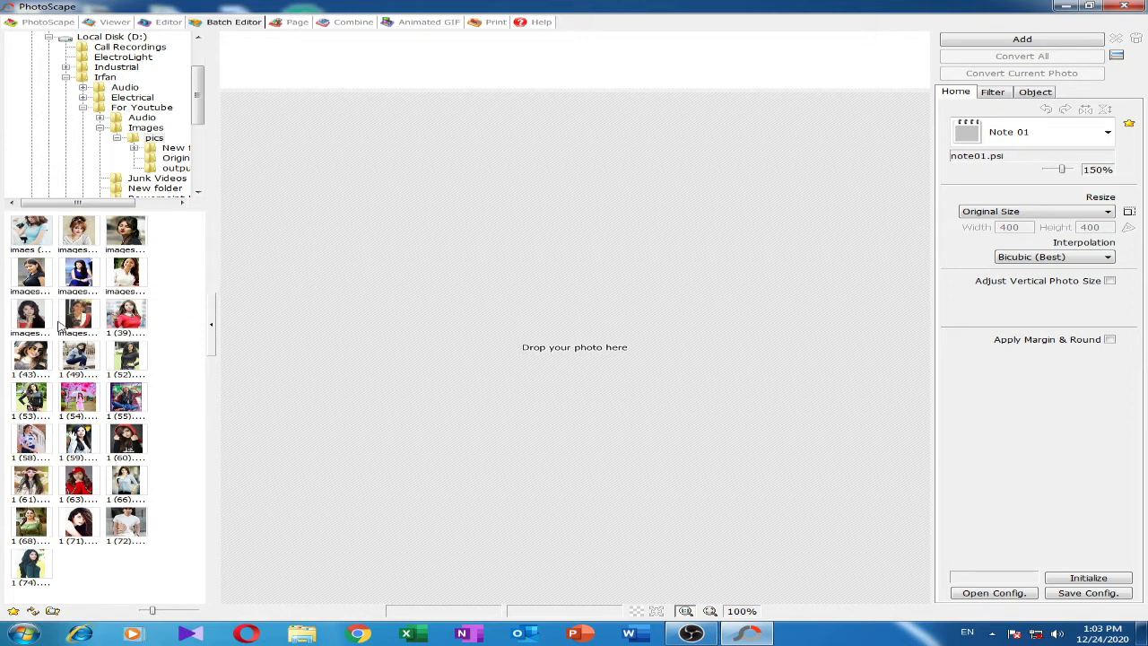
left_click_drag(32, 321, 413, 267)
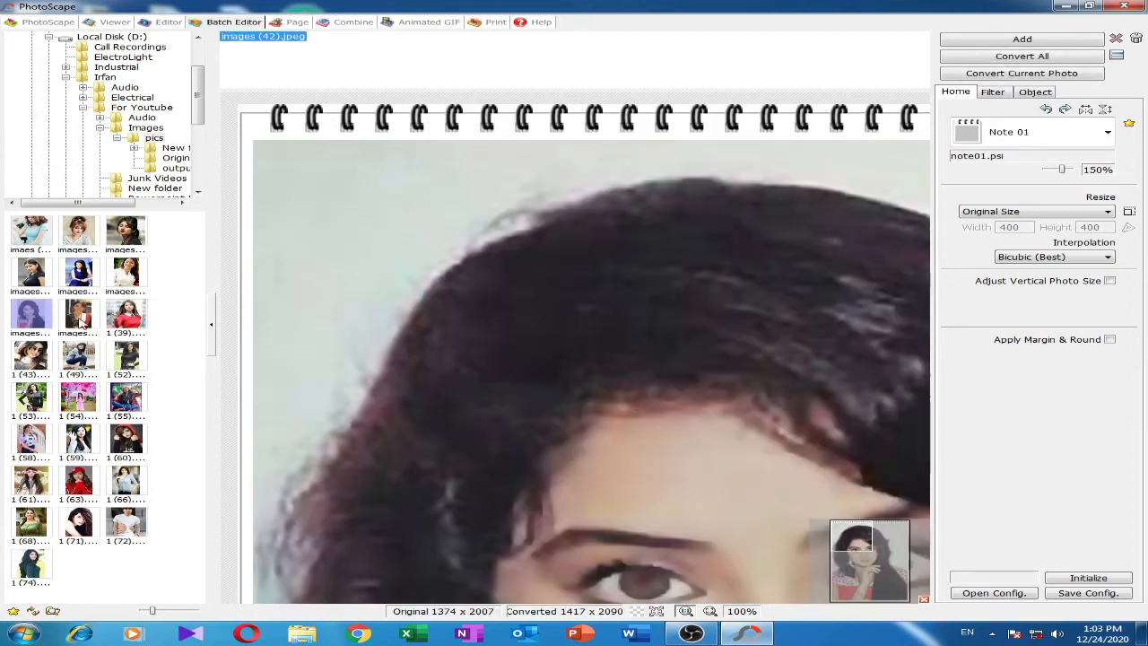
left_click_drag(79, 321, 507, 318)
left_click_drag(35, 363, 435, 364)
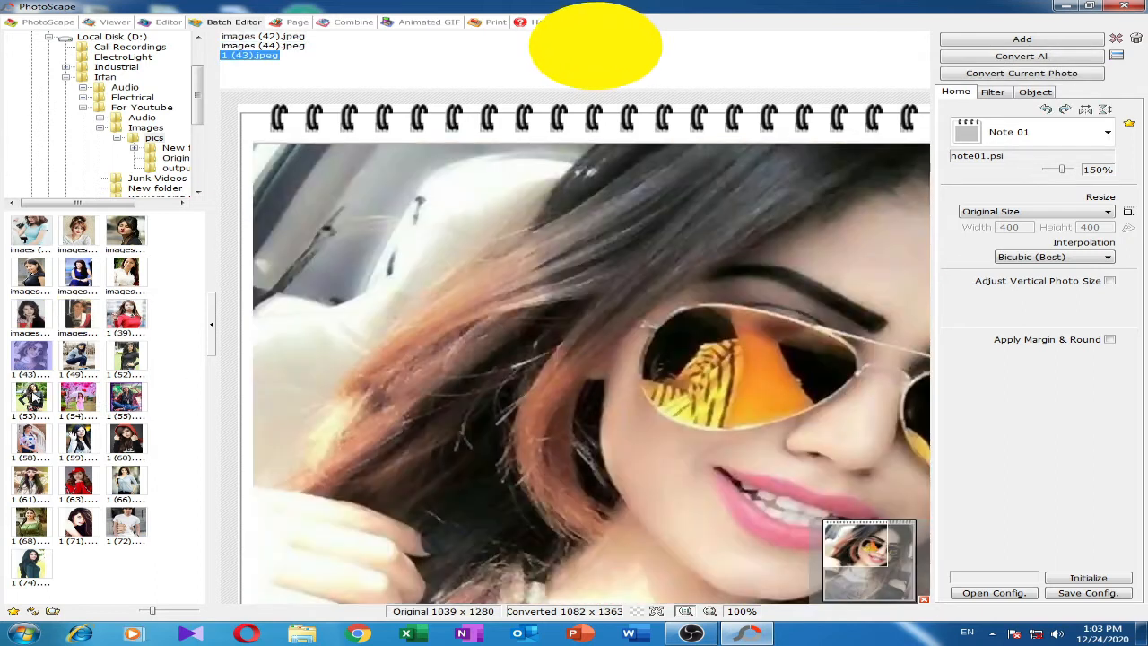
left_click_drag(33, 393, 517, 381)
Add the photos 1 (66), 1 (68), 1 (74) and 1 (60) to the batch list
left_click(125, 481)
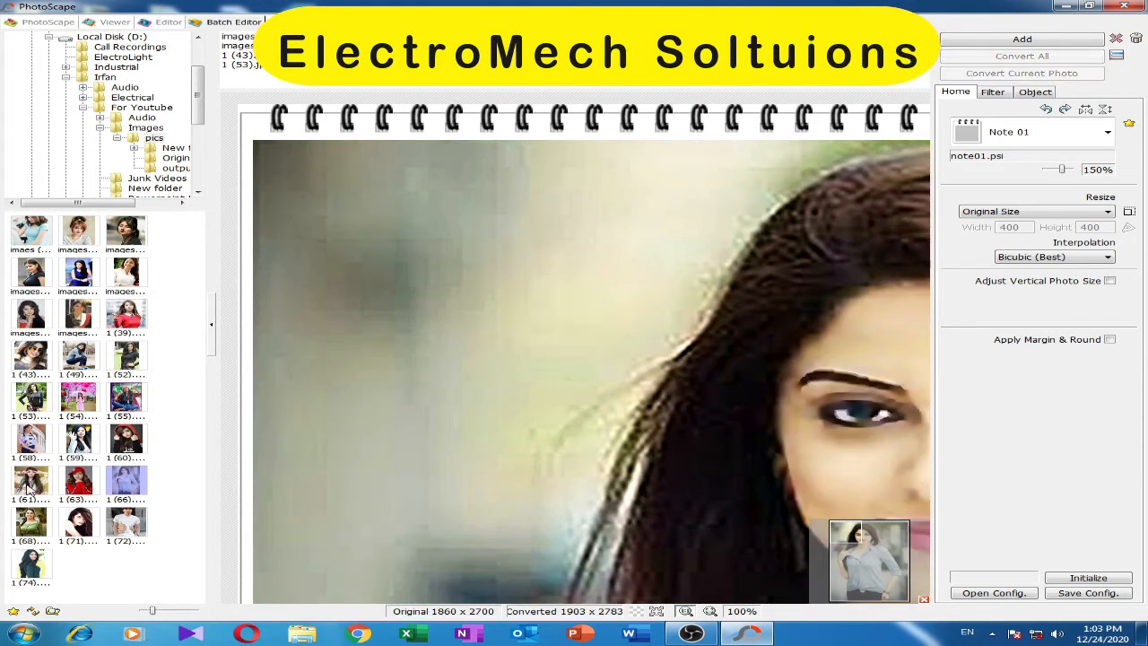
left_click_drag(31, 522, 522, 383)
left_click_drag(454, 436, 455, 436)
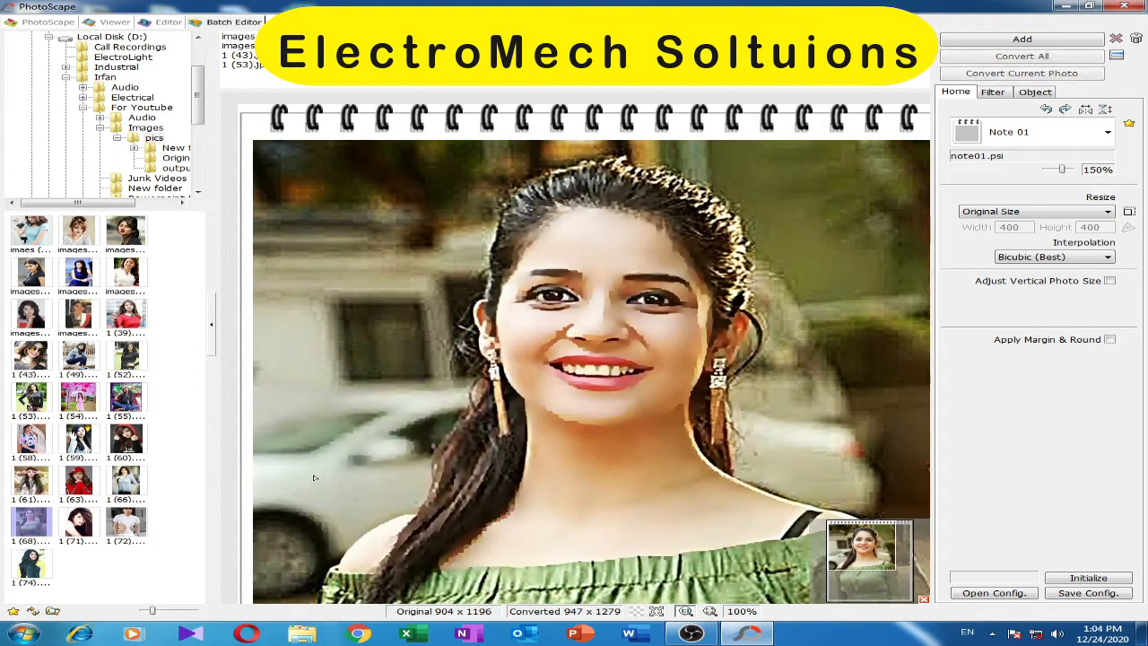
left_click_drag(36, 565, 546, 420)
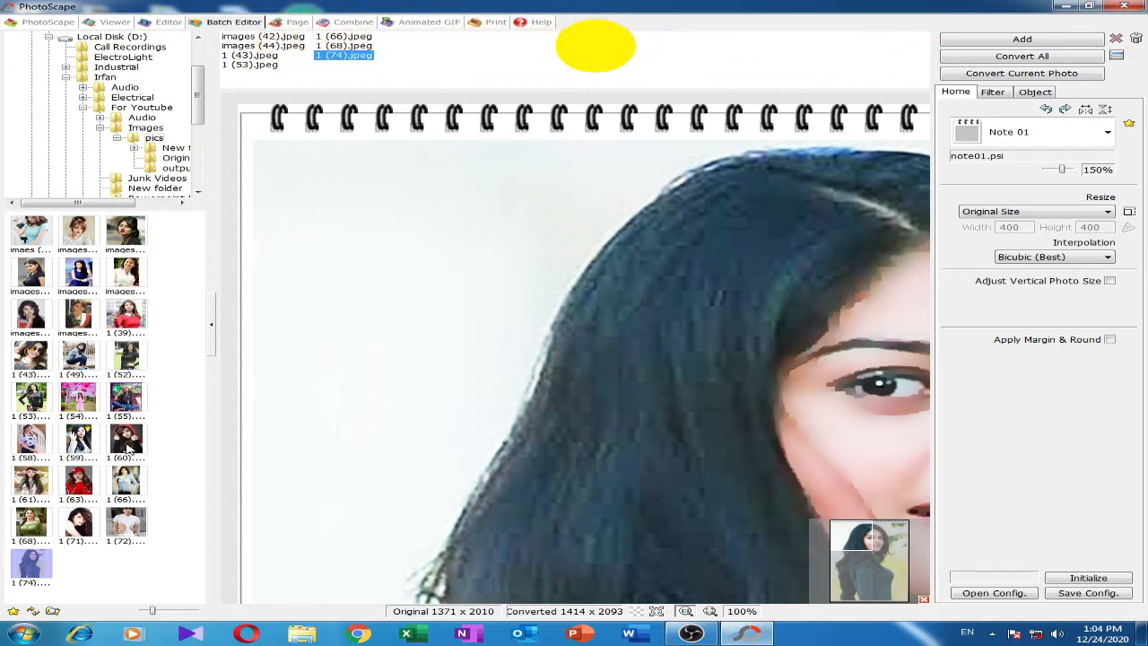
left_click_drag(133, 439, 503, 342)
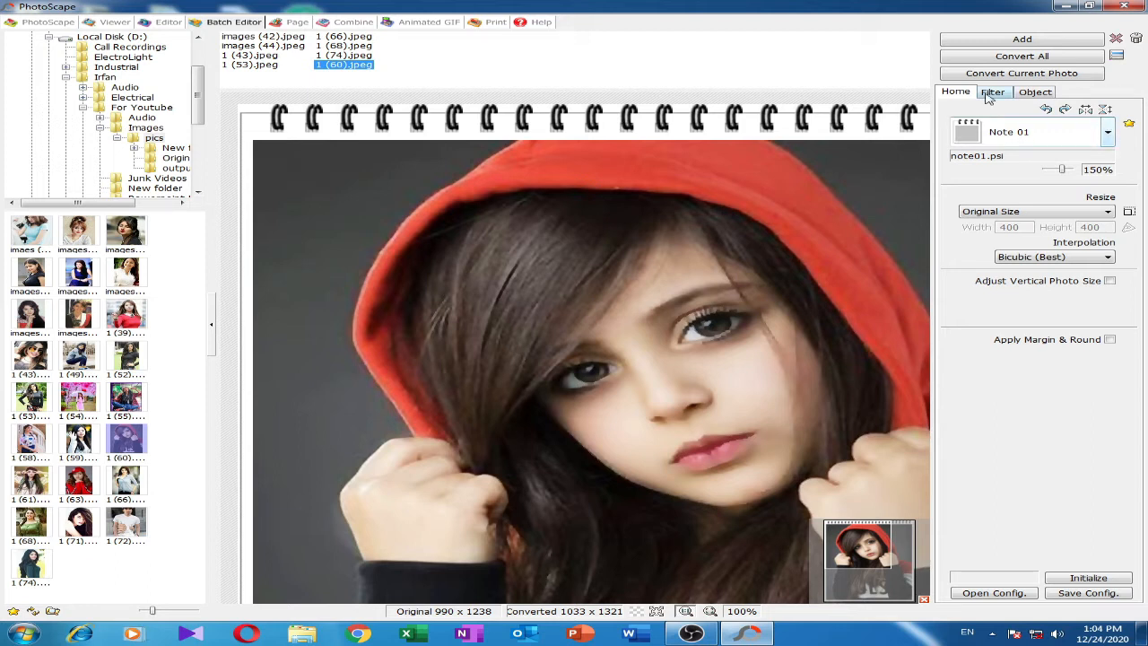
Try the Pattern 01, Pattern 08 and Pattern 15 frames on the batch photos
left_click(1108, 133)
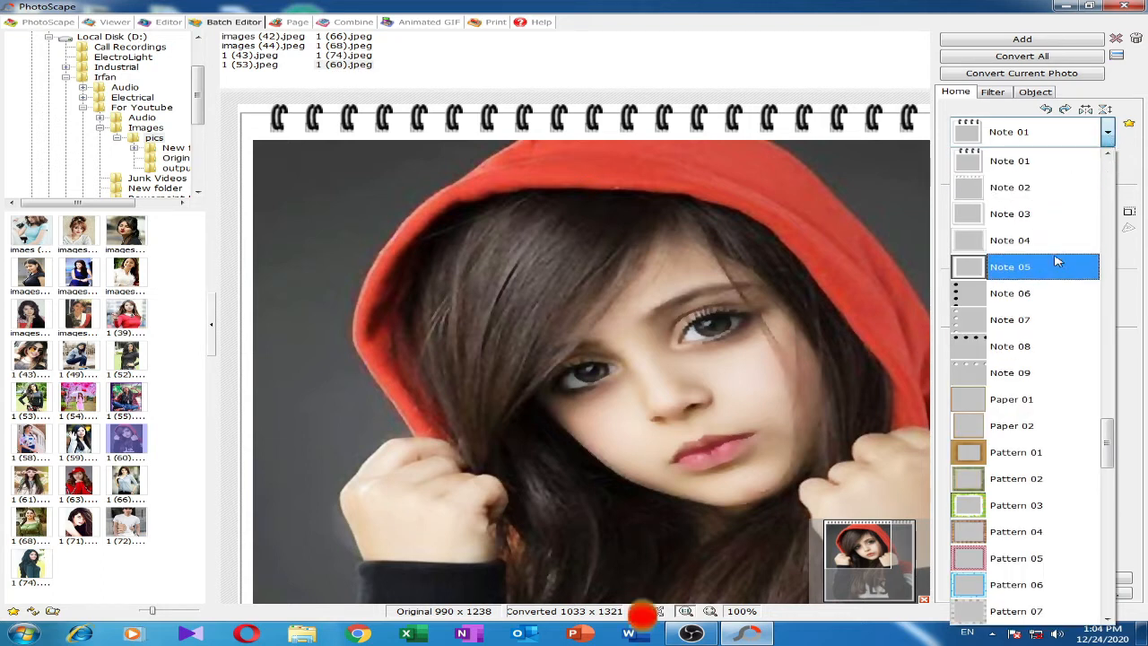
left_click(1031, 452)
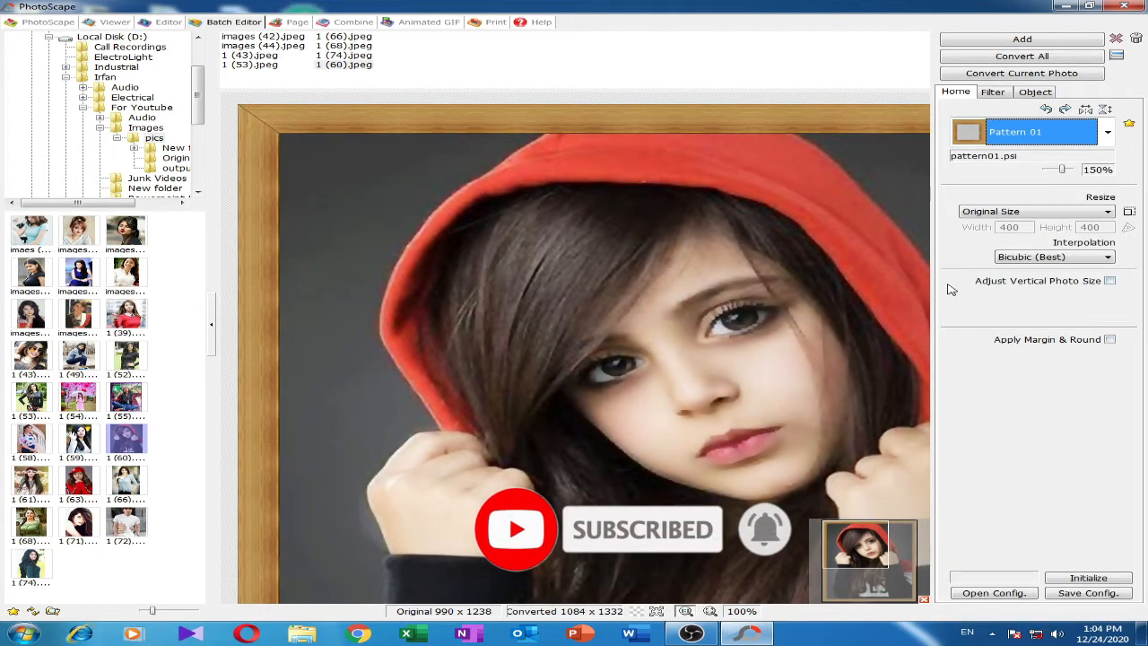
left_click(1107, 131)
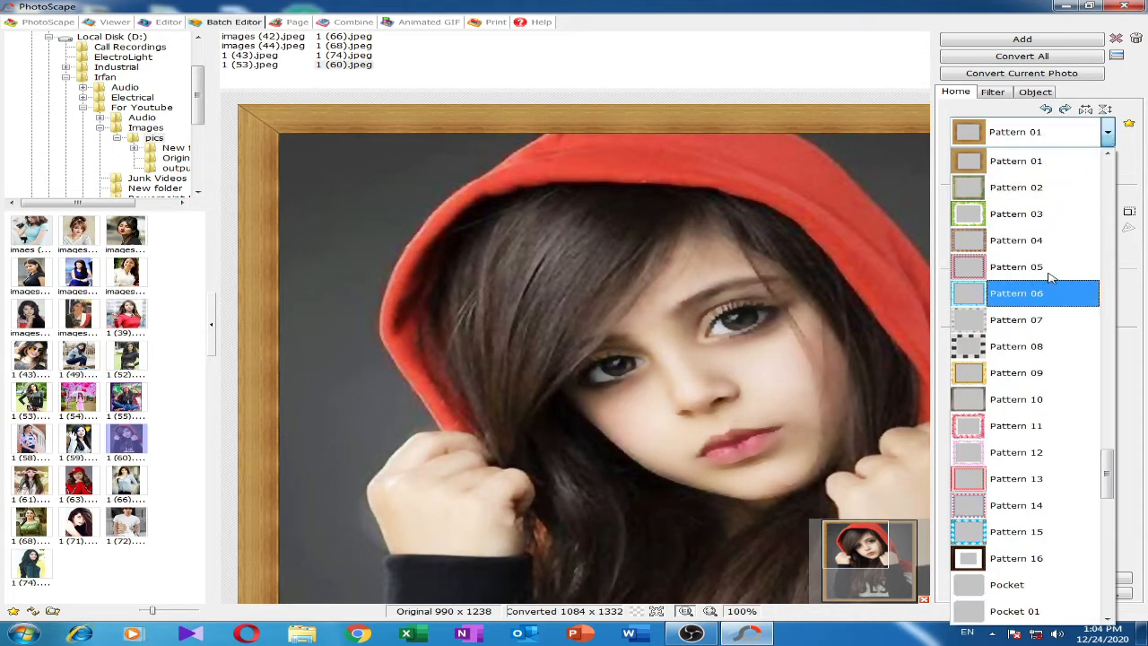
left_click(1023, 346)
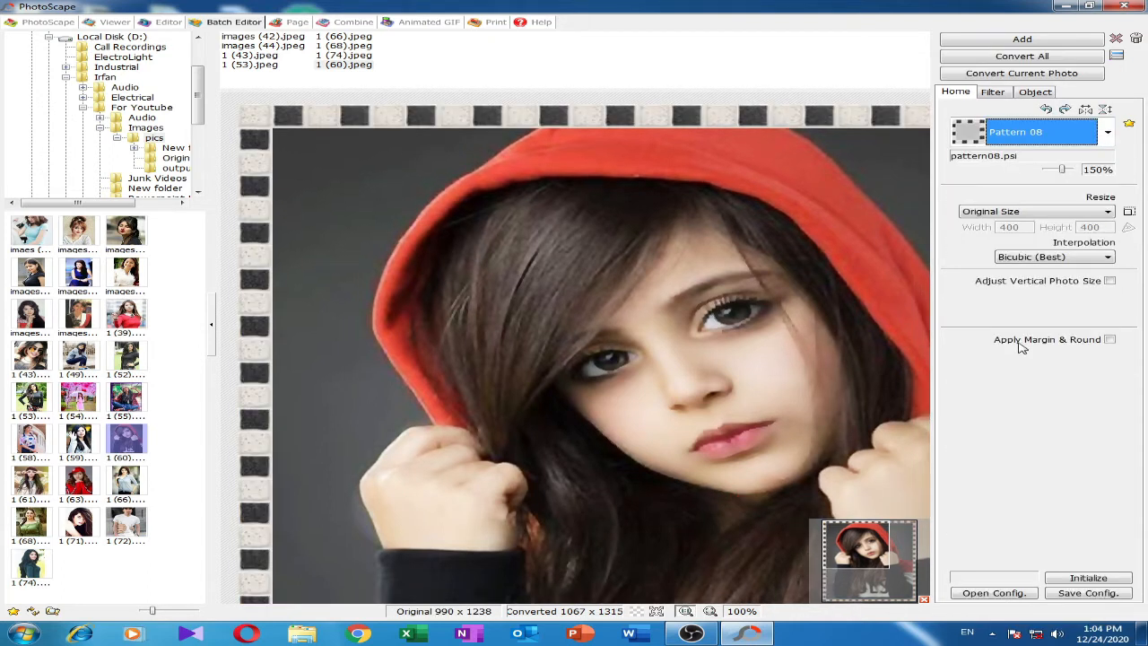
left_click(1107, 132)
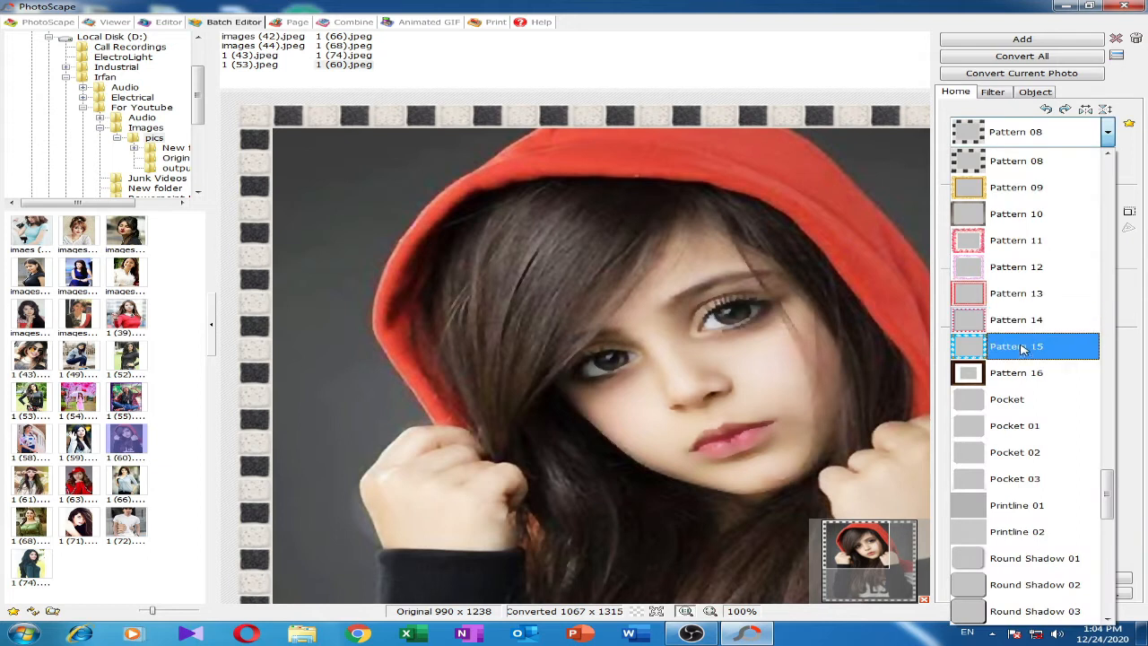
left_click(1024, 349)
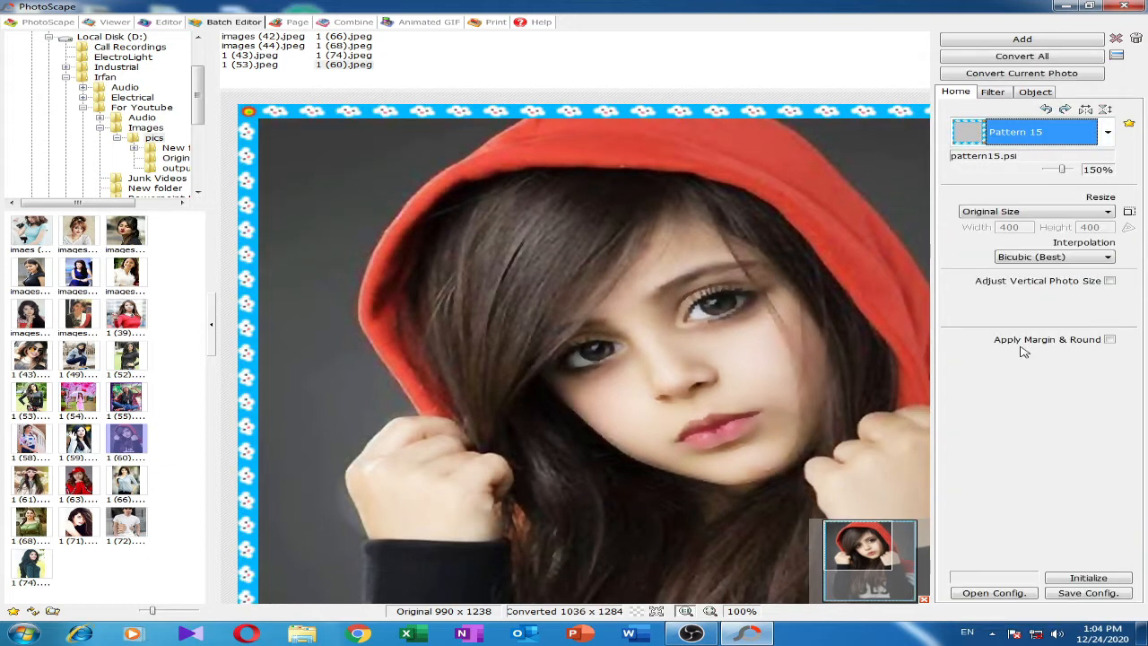
Browse the available frames and set the batch photos' frame back to Note 01
left_click(1107, 132)
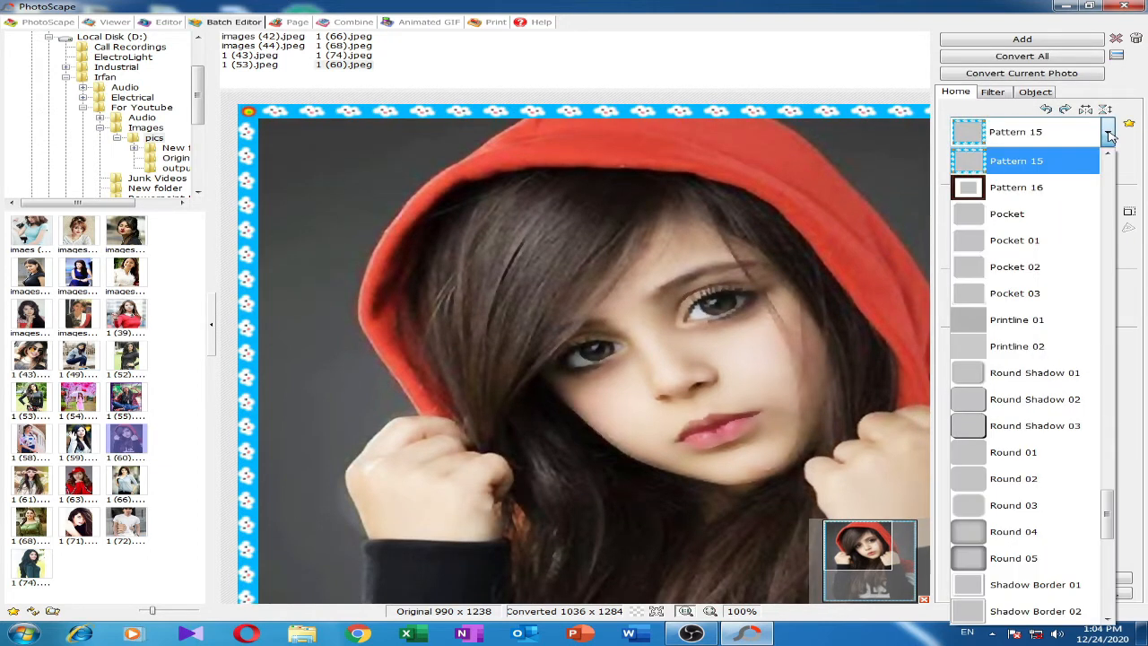
left_click_drag(1104, 527, 1108, 184)
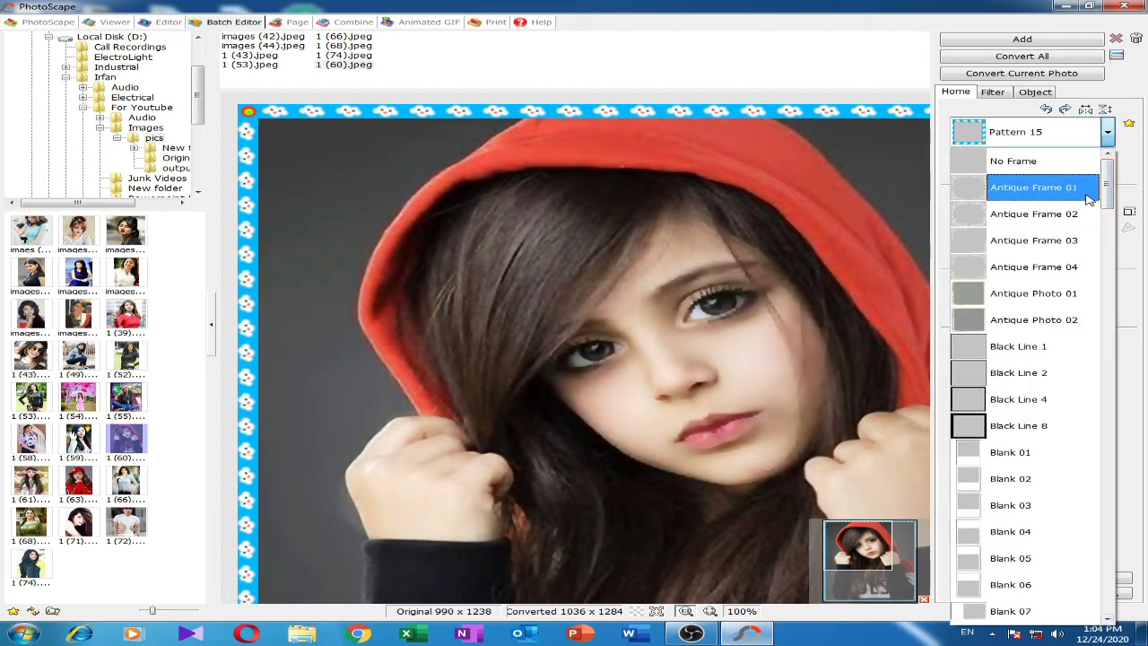
left_click_drag(1111, 176, 1110, 416)
left_click(1010, 293)
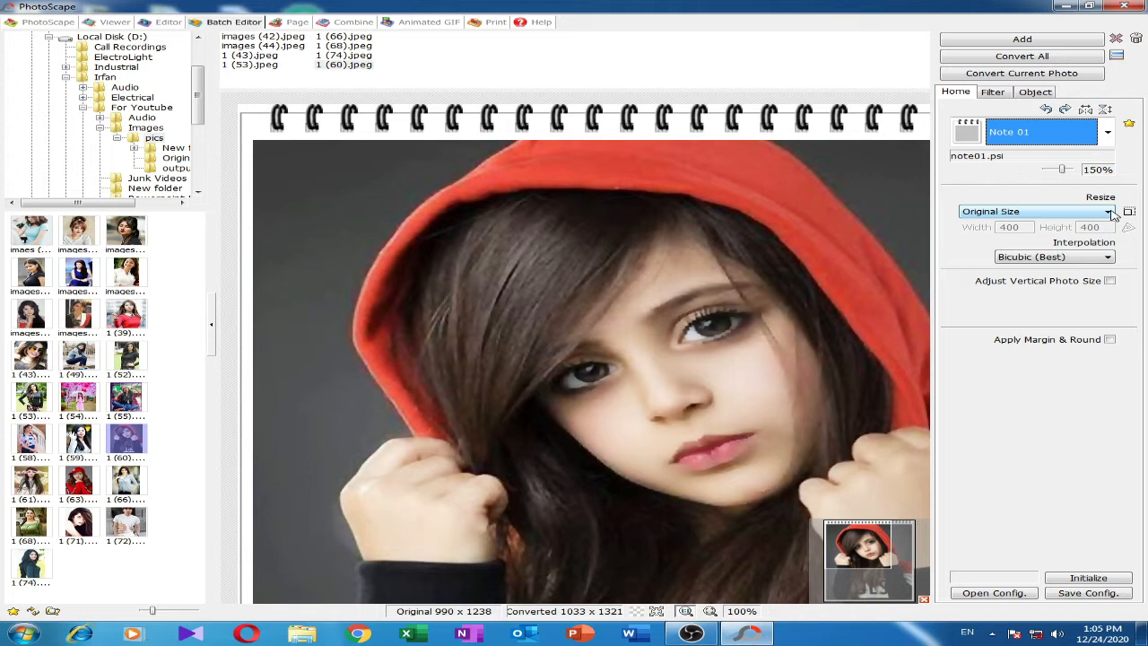
Try the Note 01 frame scale at 100% and 50%, and return it to 150%
left_click_drag(1065, 173, 1063, 172)
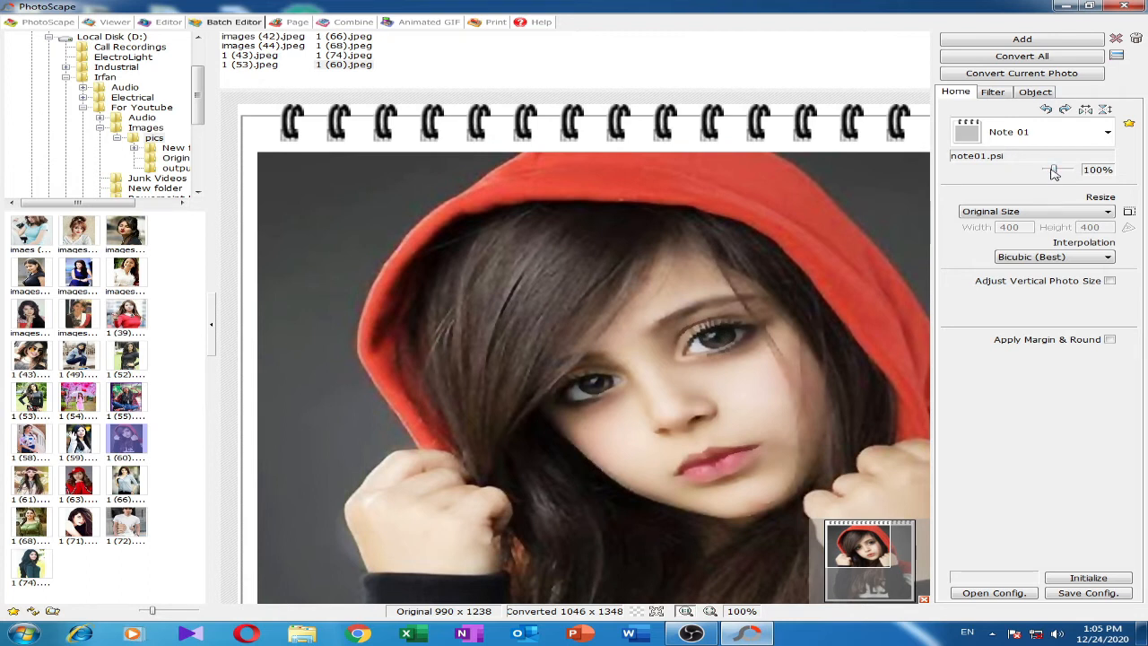
left_click_drag(1058, 173, 1052, 173)
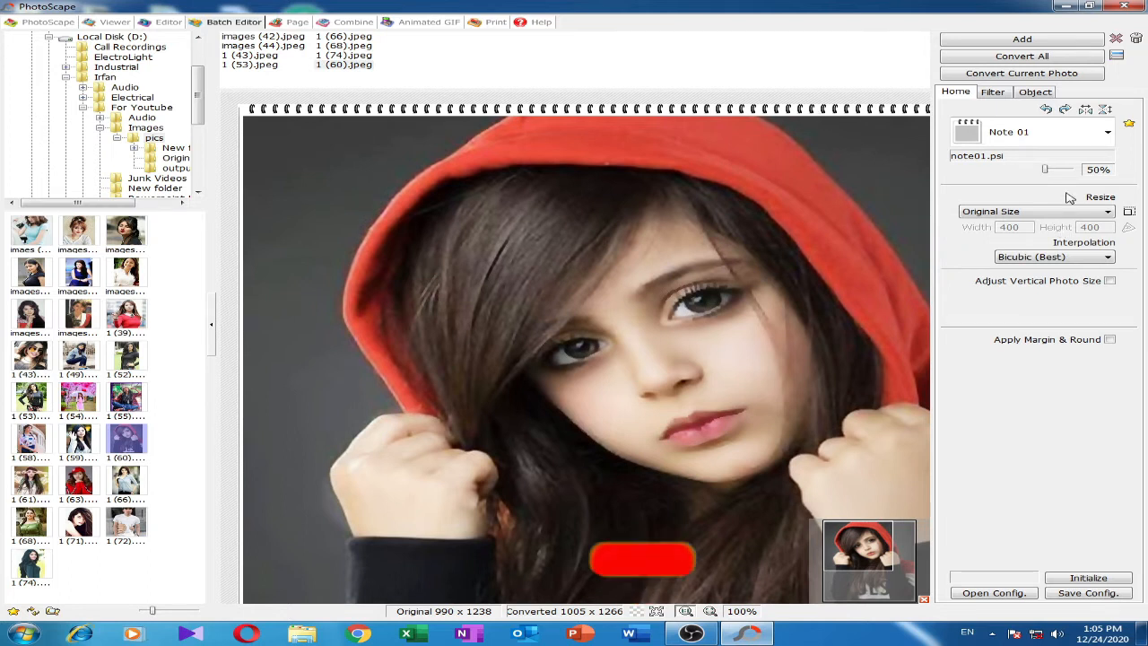
left_click_drag(1049, 170, 1063, 174)
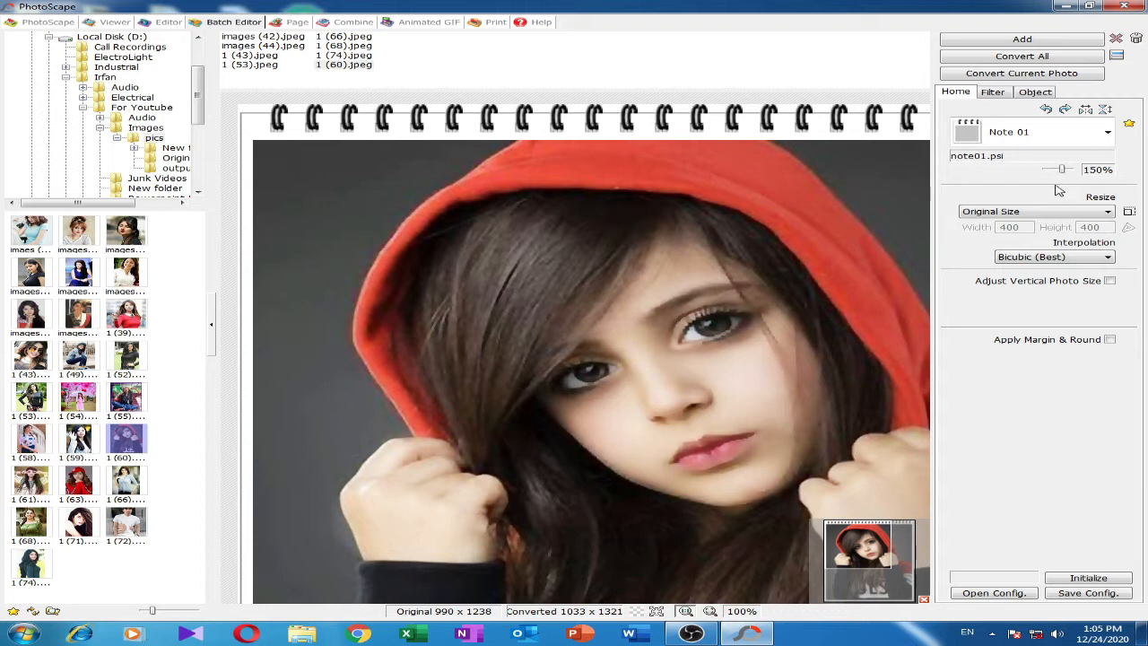
left_click_drag(1065, 173, 1066, 173)
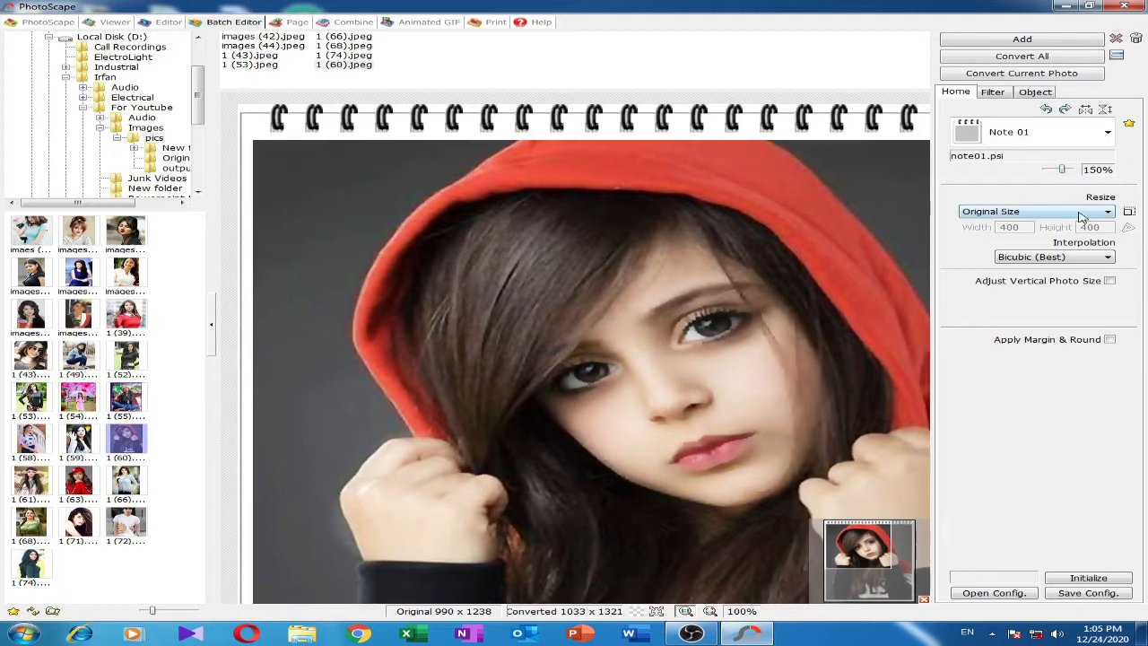
Try resizing the photos with Stretch at 400 x 400, and return the resize mode to Original Size
left_click(1108, 212)
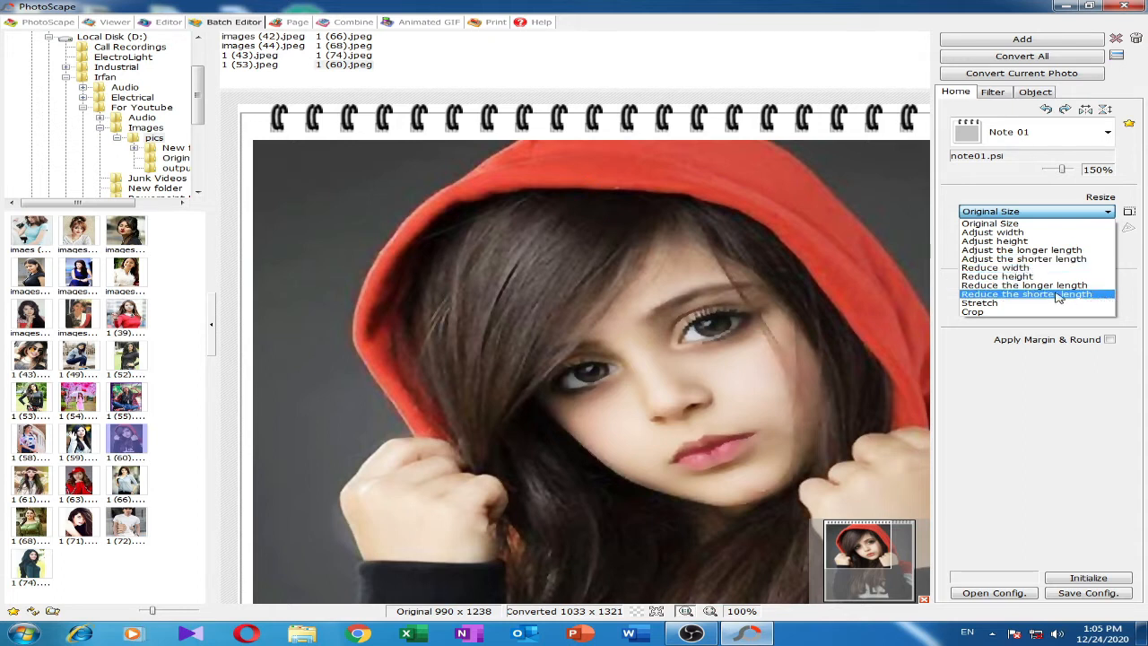
left_click(1012, 304)
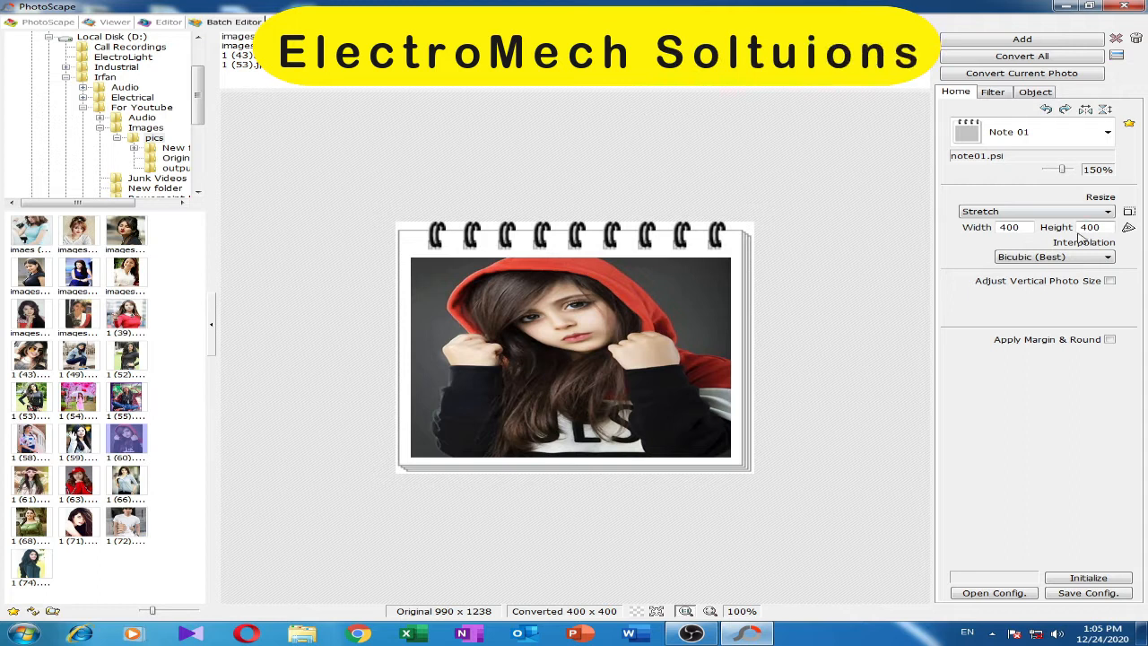
left_click(1108, 211)
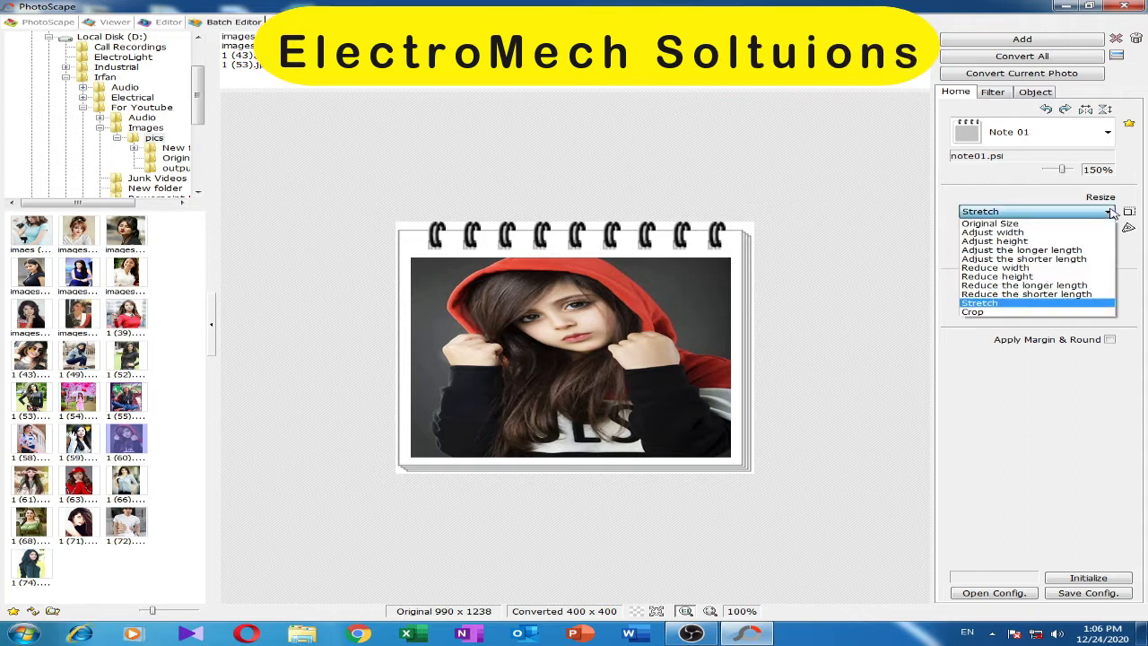
left_click(1035, 225)
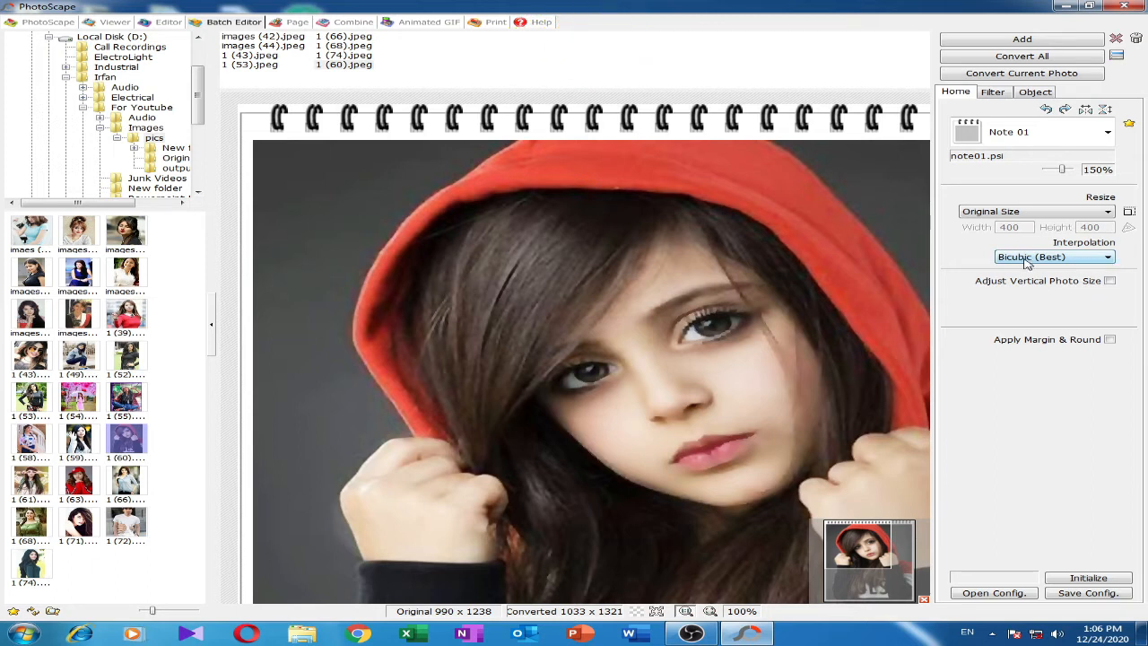
Try Nearest Neighbor as the resize interpolation, and set it back to Bicubic (Best)
left_click(1110, 259)
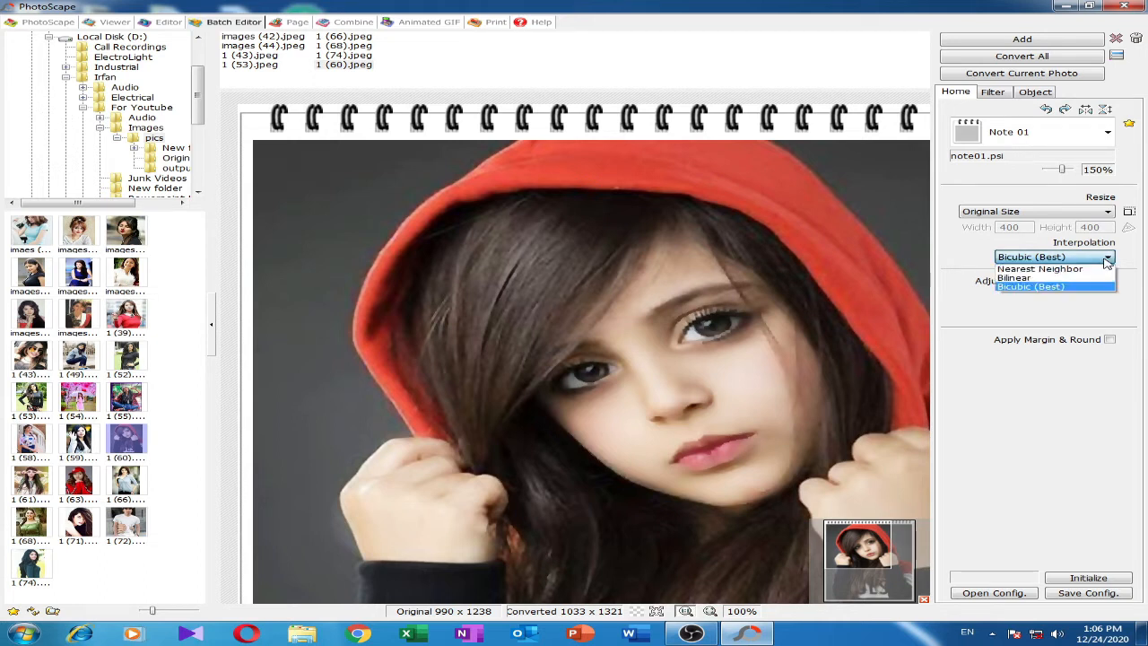
left_click(1040, 268)
left_click(1110, 258)
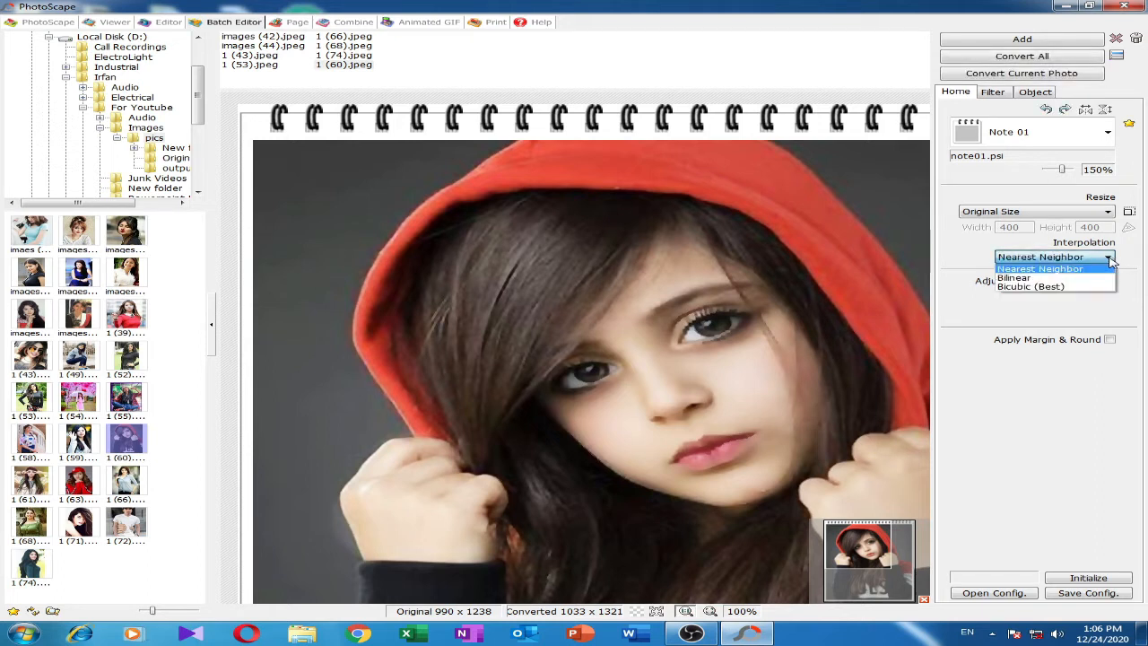
left_click(1032, 286)
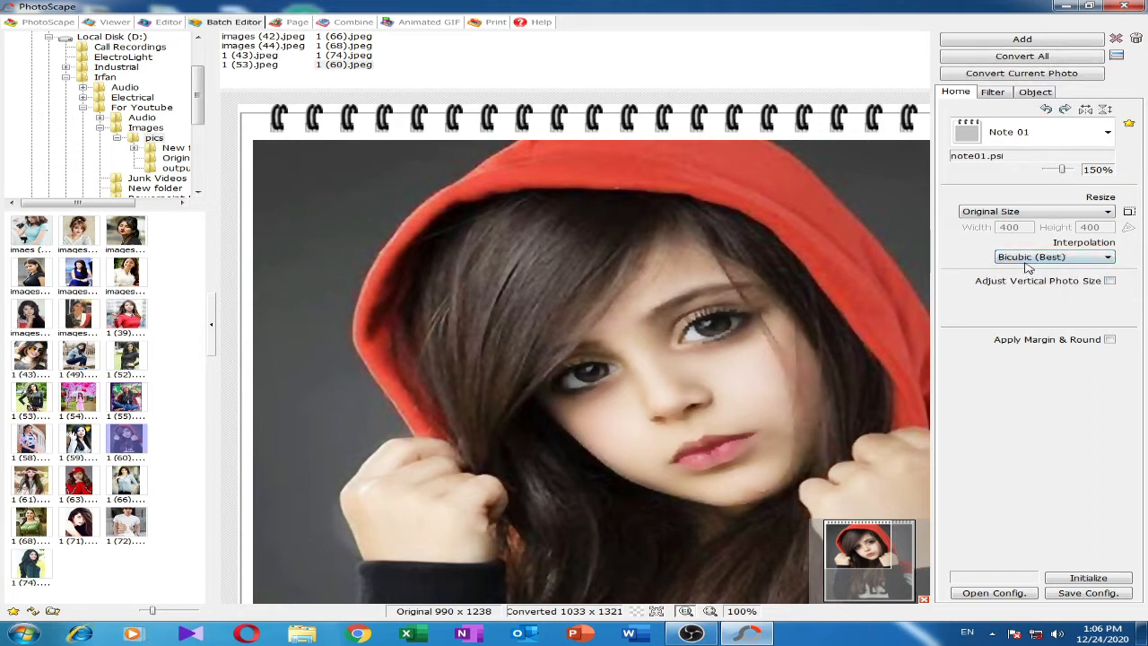
Enable the separate vertical photo size adjustment, review its resize options, and turn it off again
left_click(1109, 282)
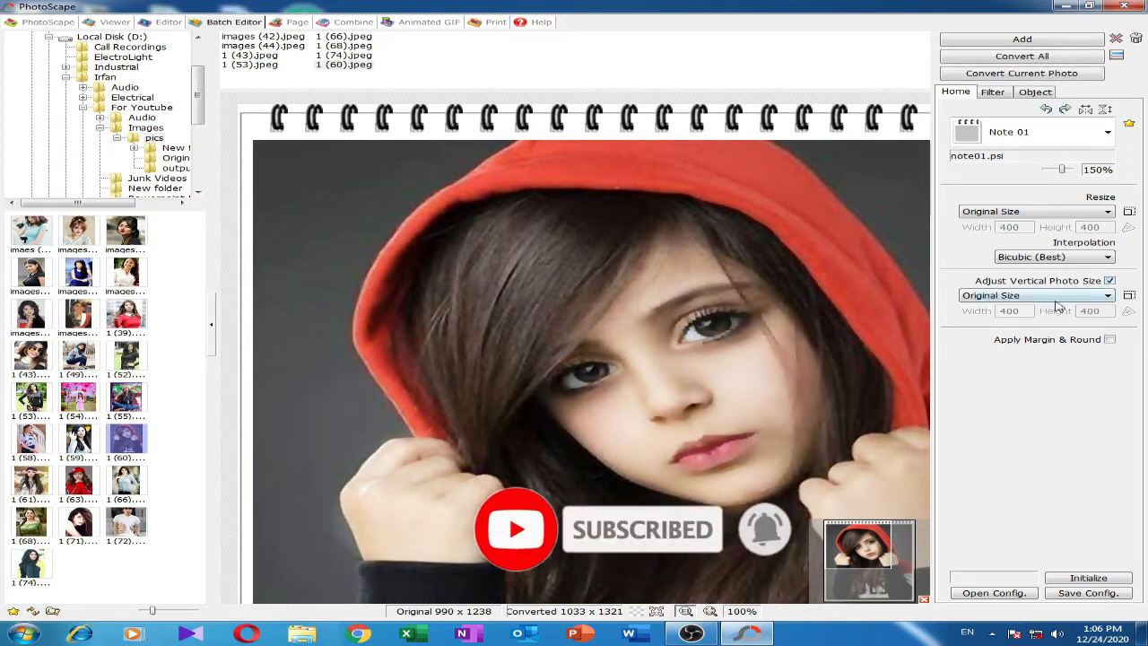
left_click(1109, 298)
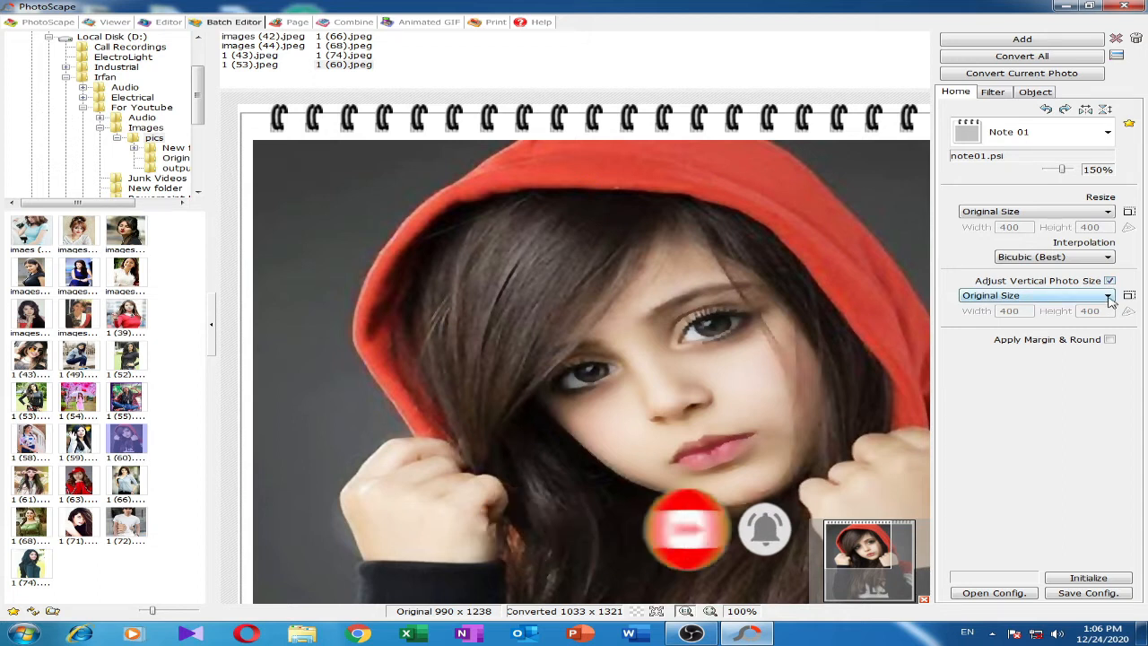
left_click(1109, 296)
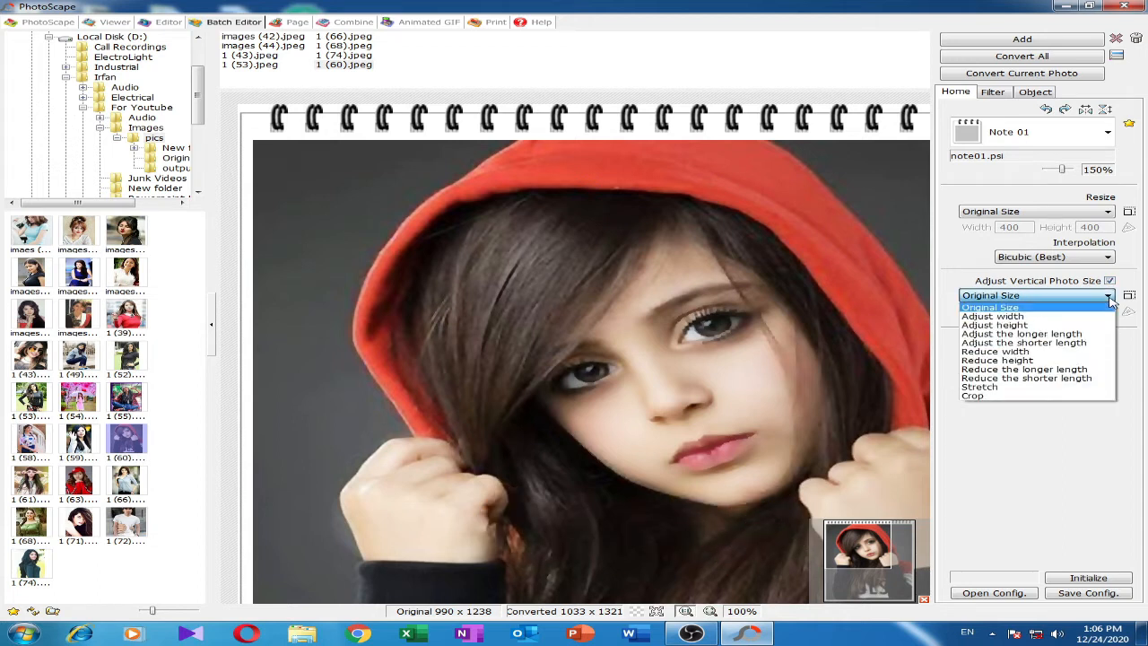
left_click(1109, 297)
left_click(1109, 280)
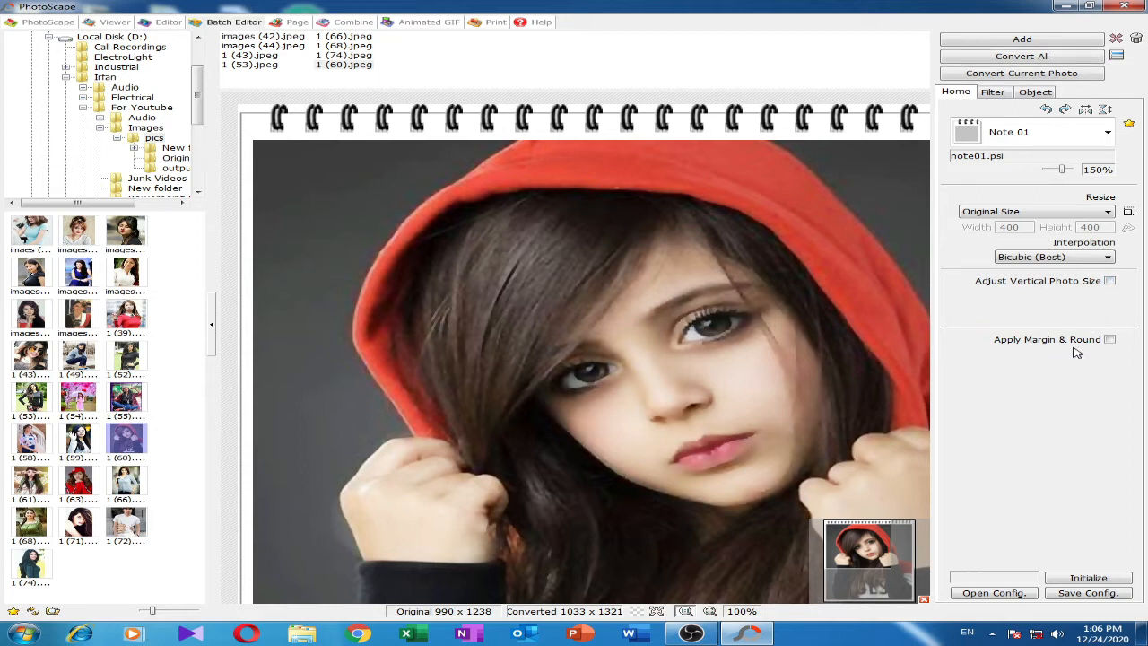
Try applying margin and round to the photos, inspect the lower edge of the preview, and turn the option off
left_click(1110, 341)
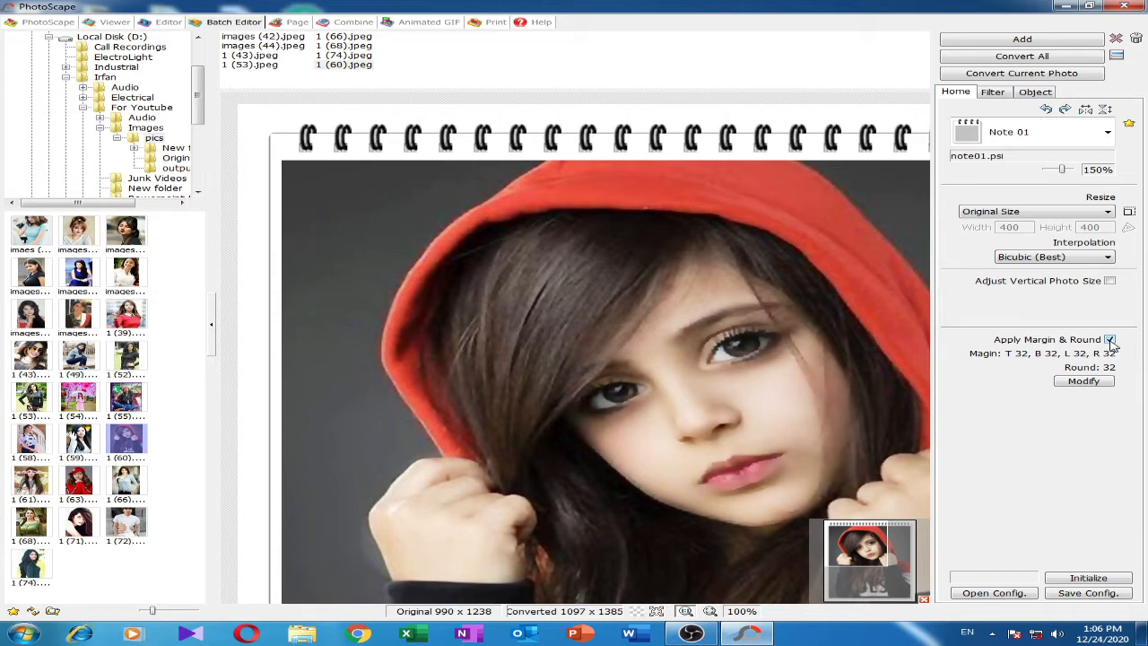
left_click_drag(871, 527, 846, 592)
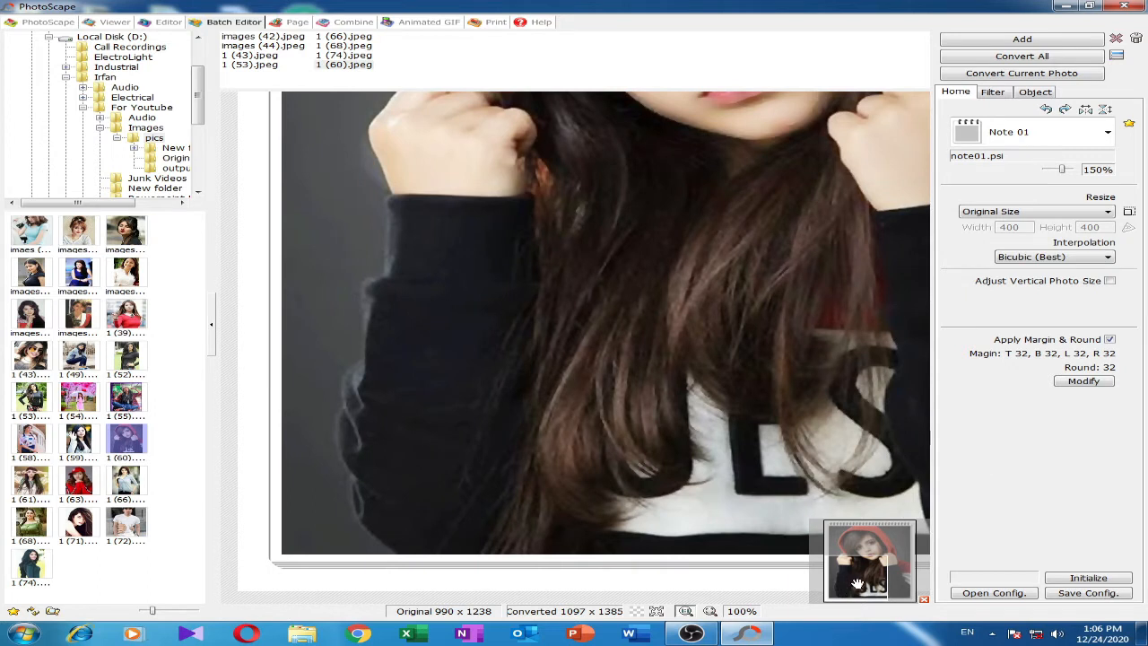
left_click(1109, 340)
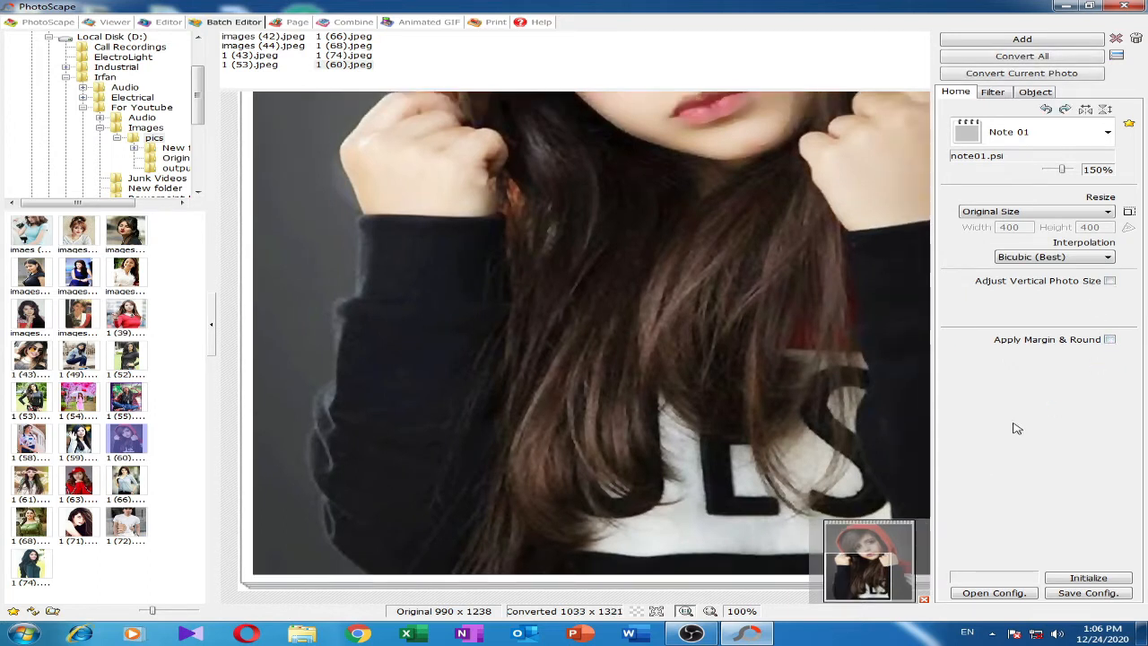
left_click(874, 567)
left_click_drag(881, 570, 853, 580)
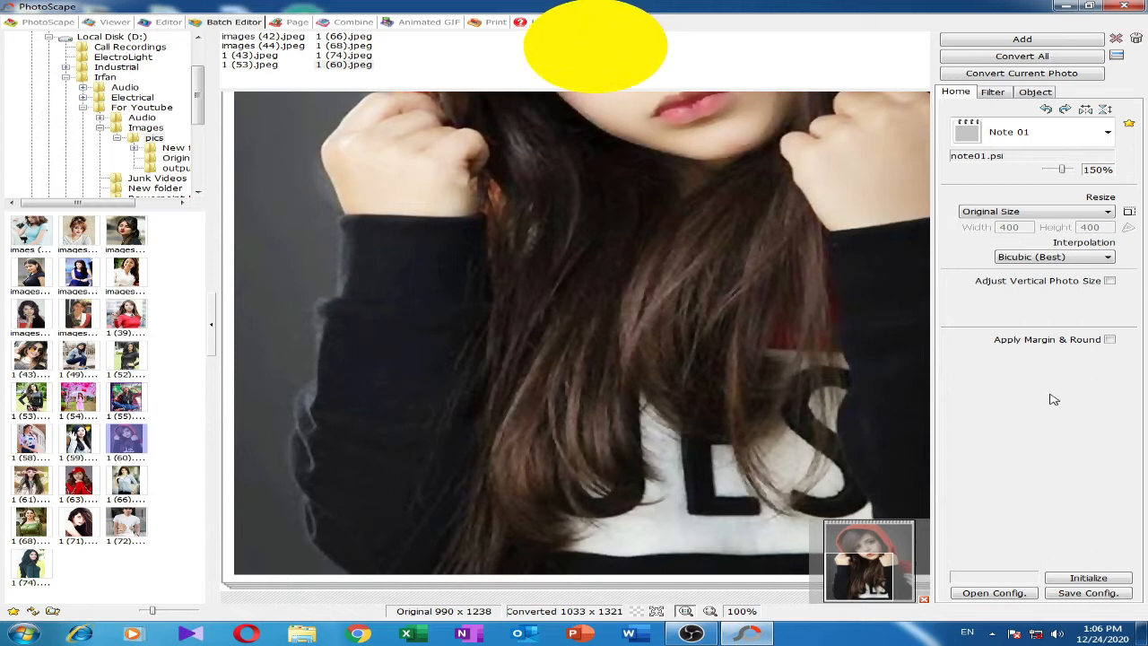
Set the Auto Level filter to Middle for the batch photos
left_click(991, 92)
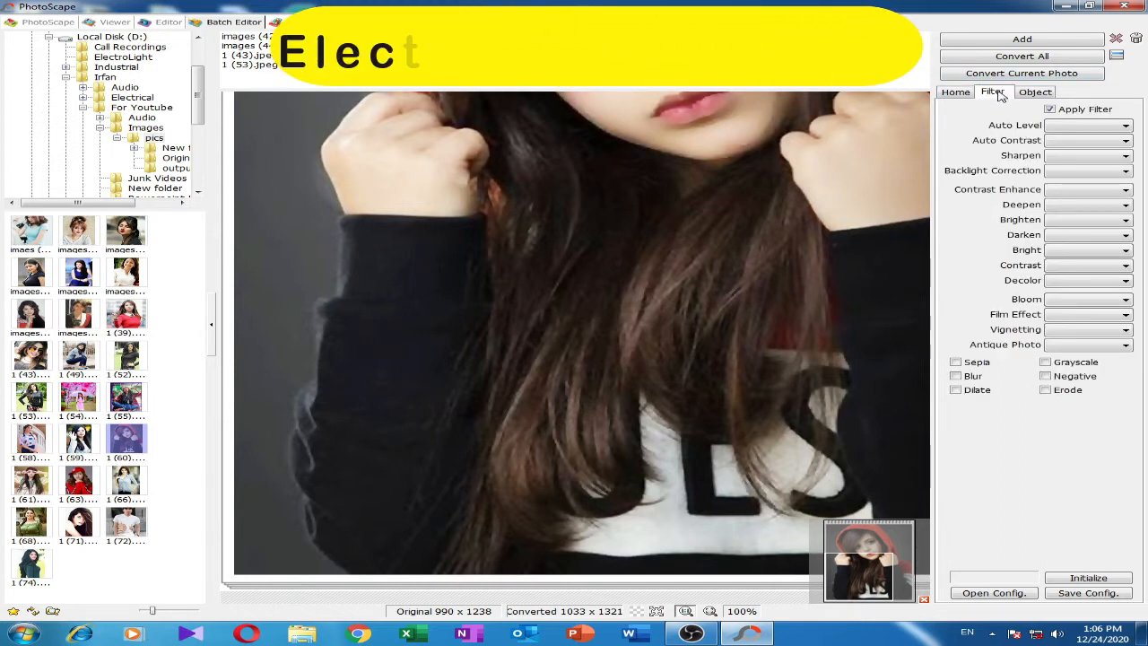
left_click(1126, 127)
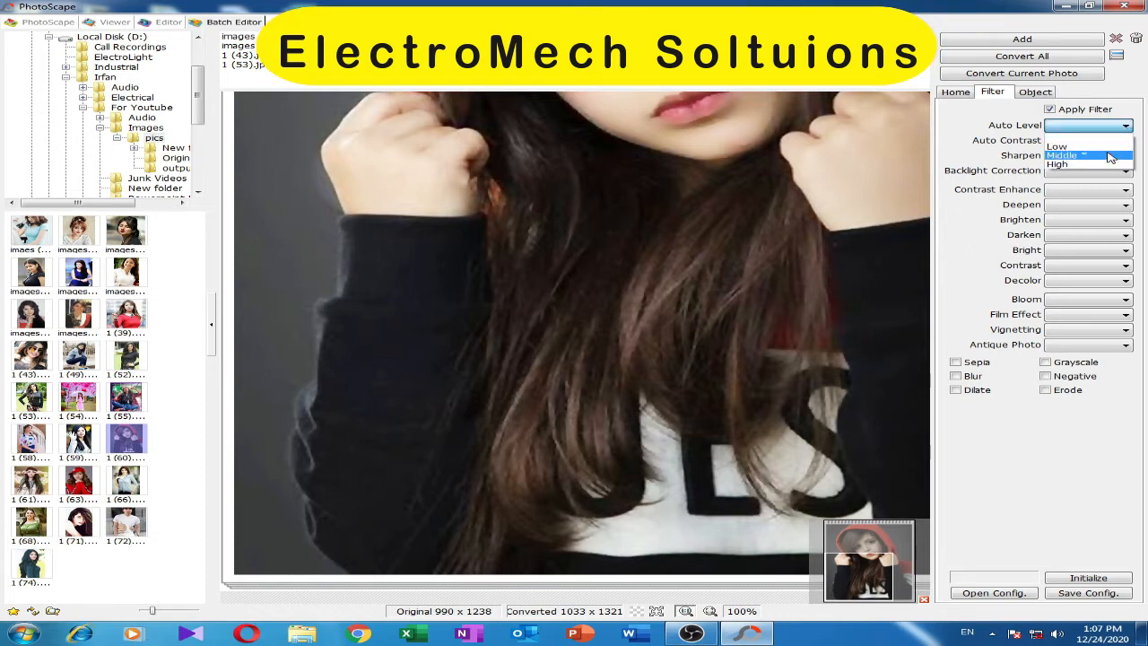
left_click(1107, 155)
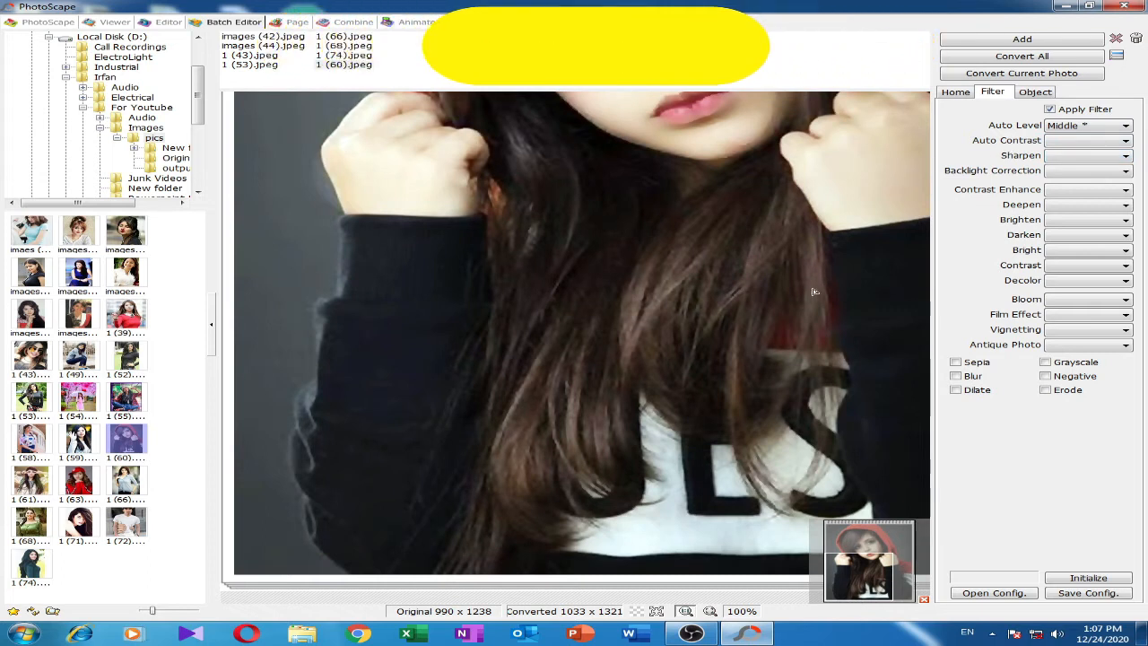
Examine the Auto Level effect on several photos of the batch, including images (44), 1 (43), 1 (53), 1 (66) and 1 (60)
left_click(853, 538)
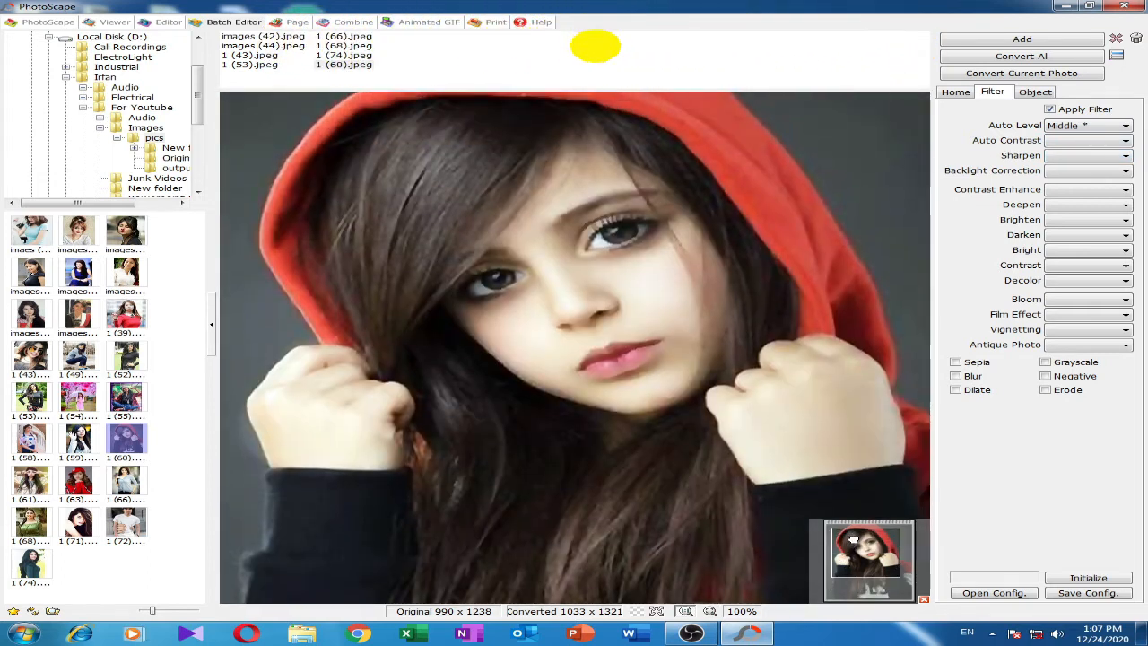
left_click(259, 46)
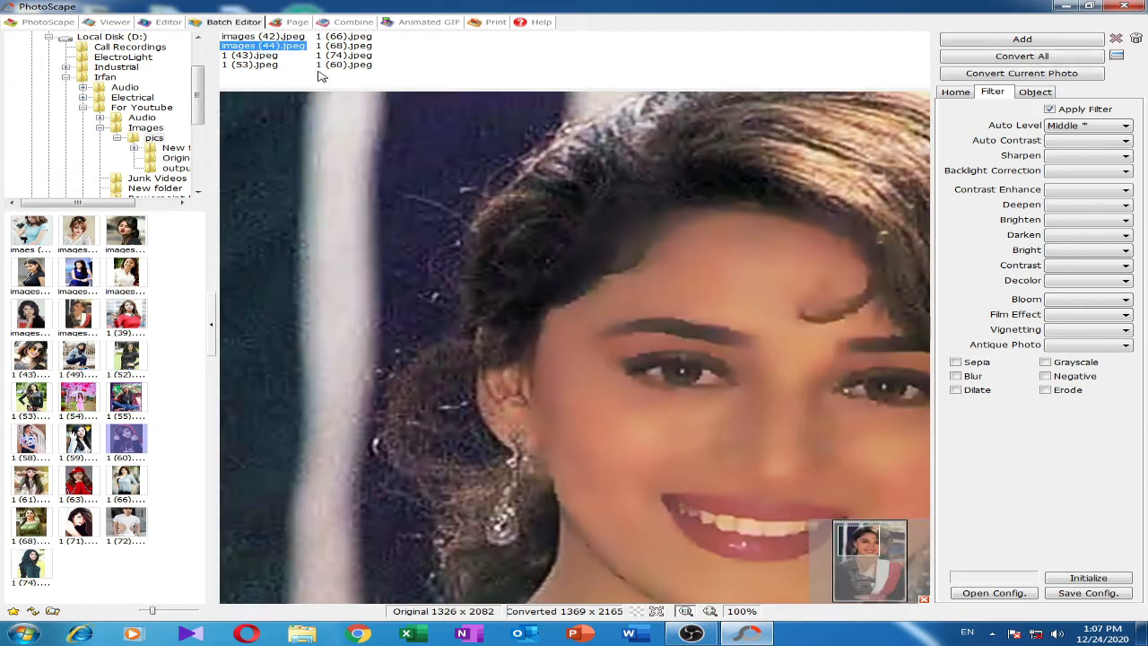
left_click_drag(870, 554, 881, 556)
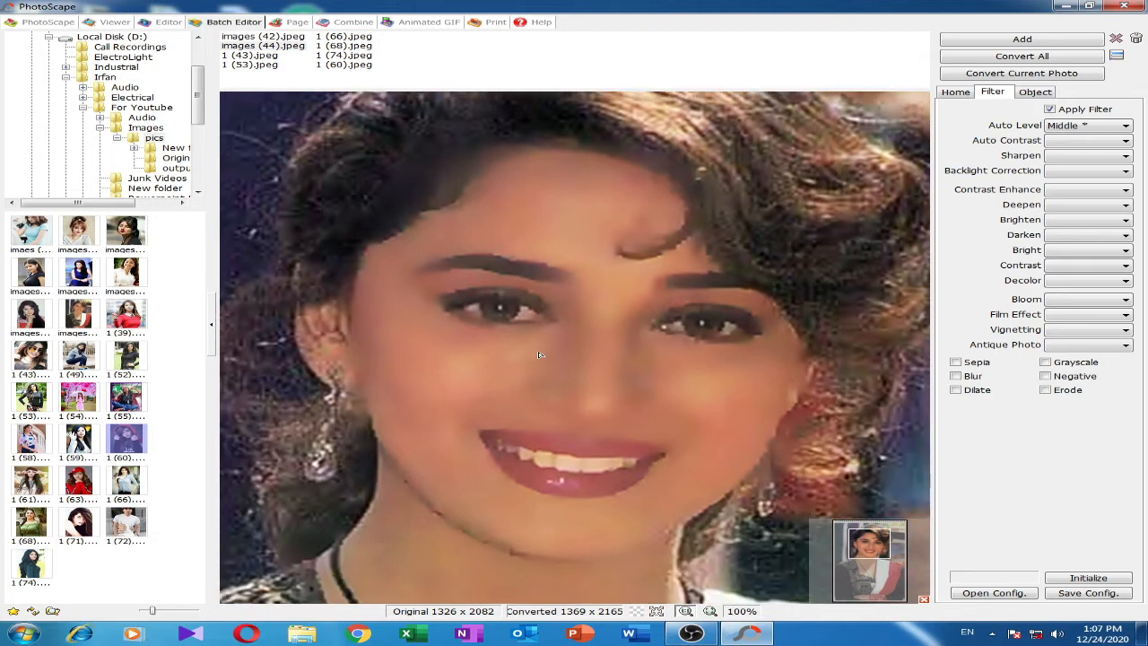
left_click(260, 55)
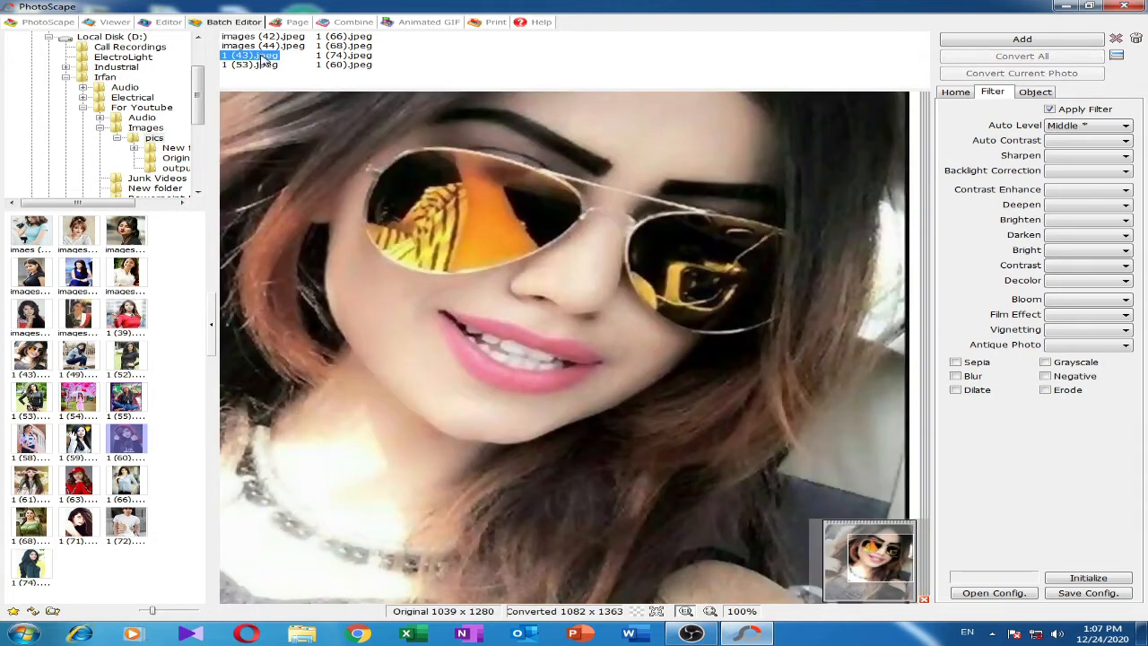
left_click(260, 67)
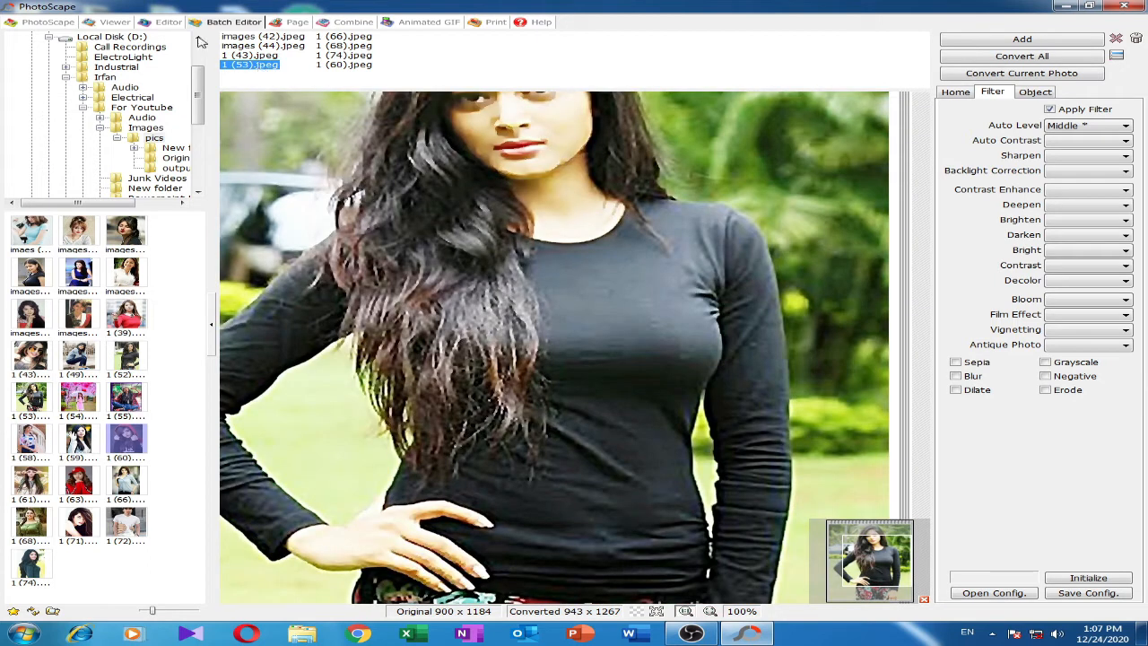
left_click(366, 47)
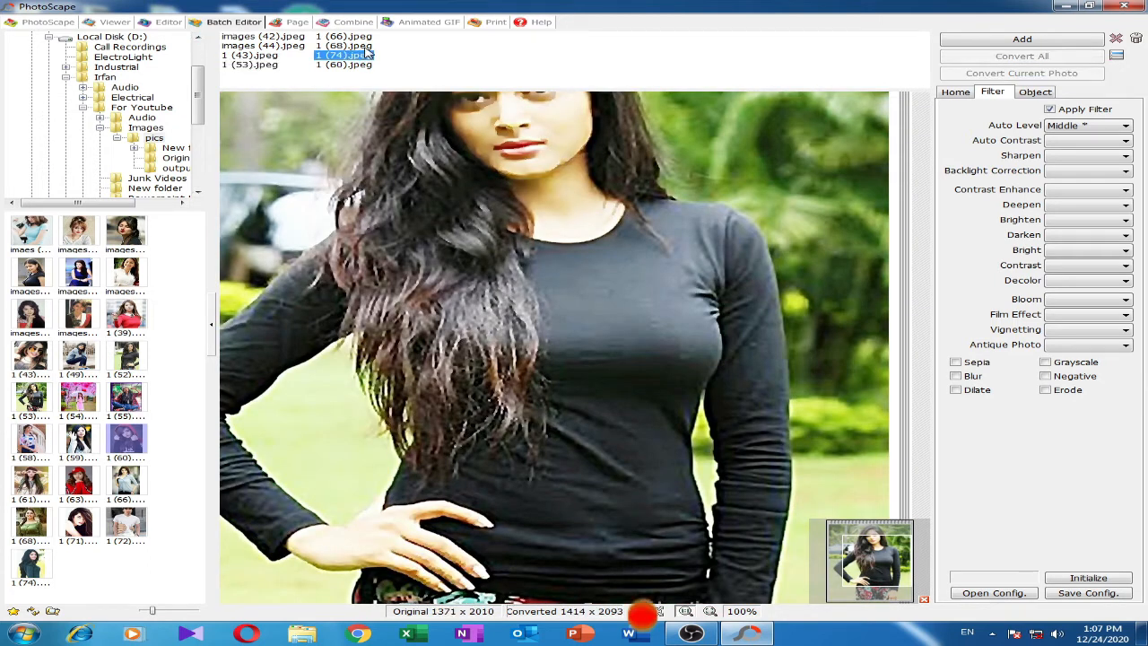
left_click(359, 37)
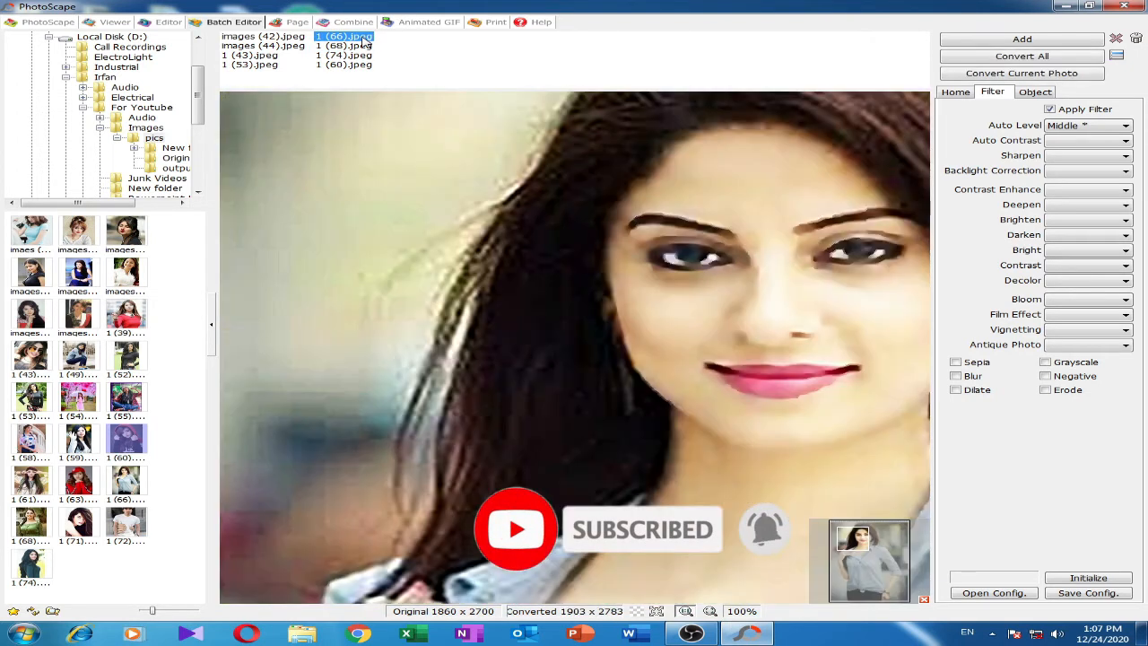
left_click(362, 67)
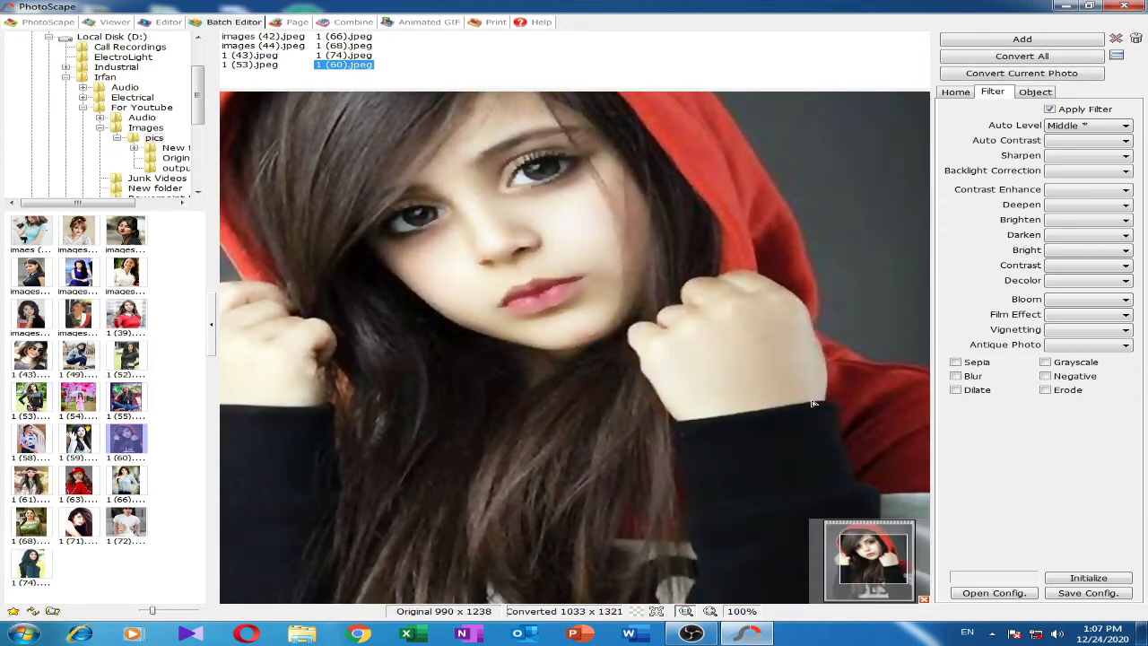
left_click_drag(869, 563, 865, 551)
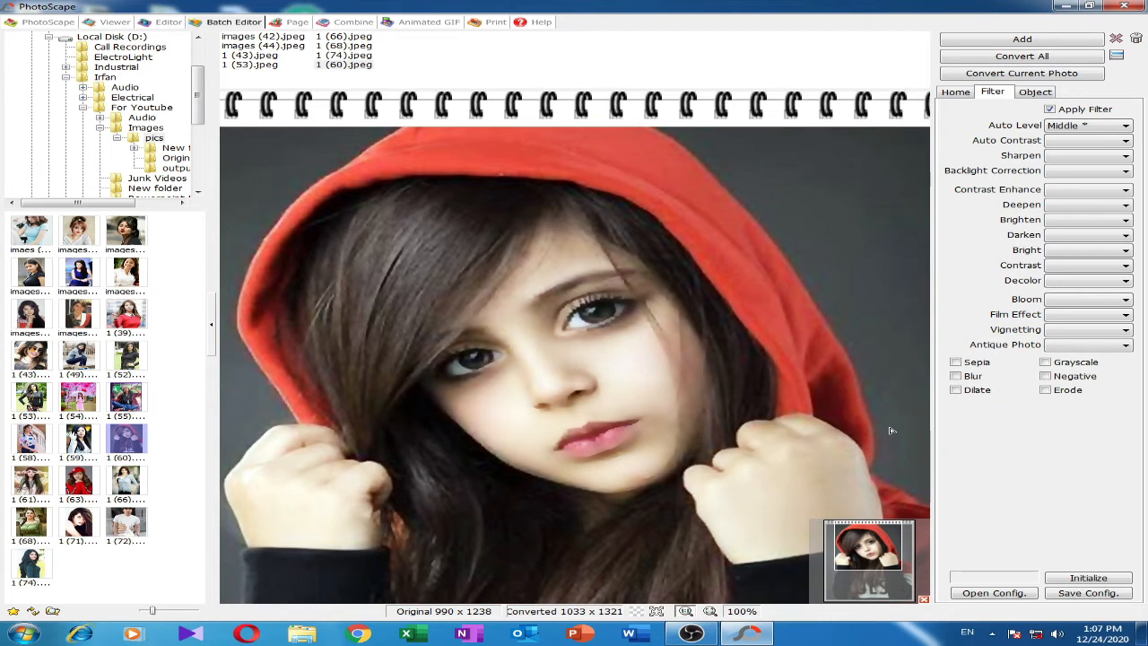
Set the Auto Contrast filter to Middle and Sharpen to +10
left_click(1127, 144)
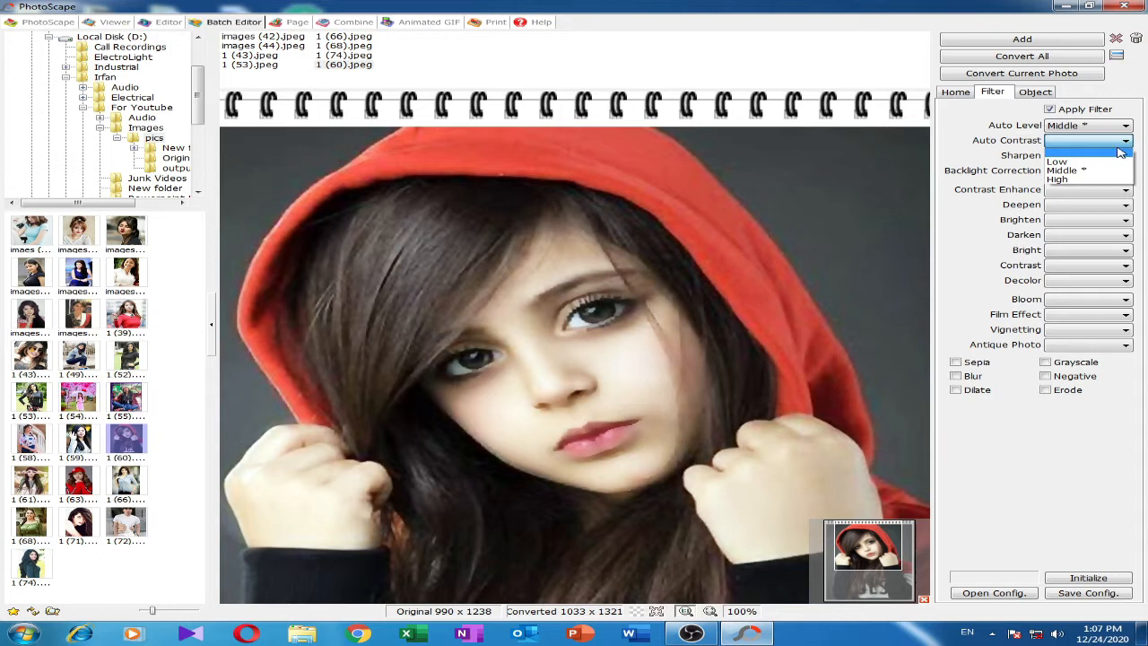
left_click(1096, 168)
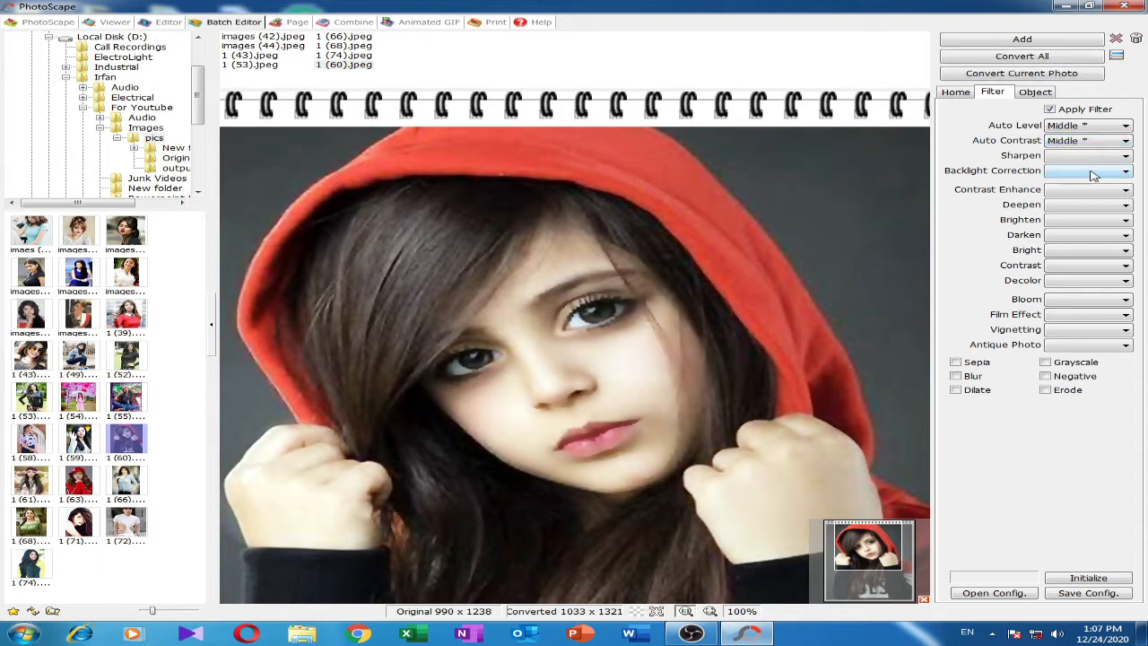
left_click(1122, 157)
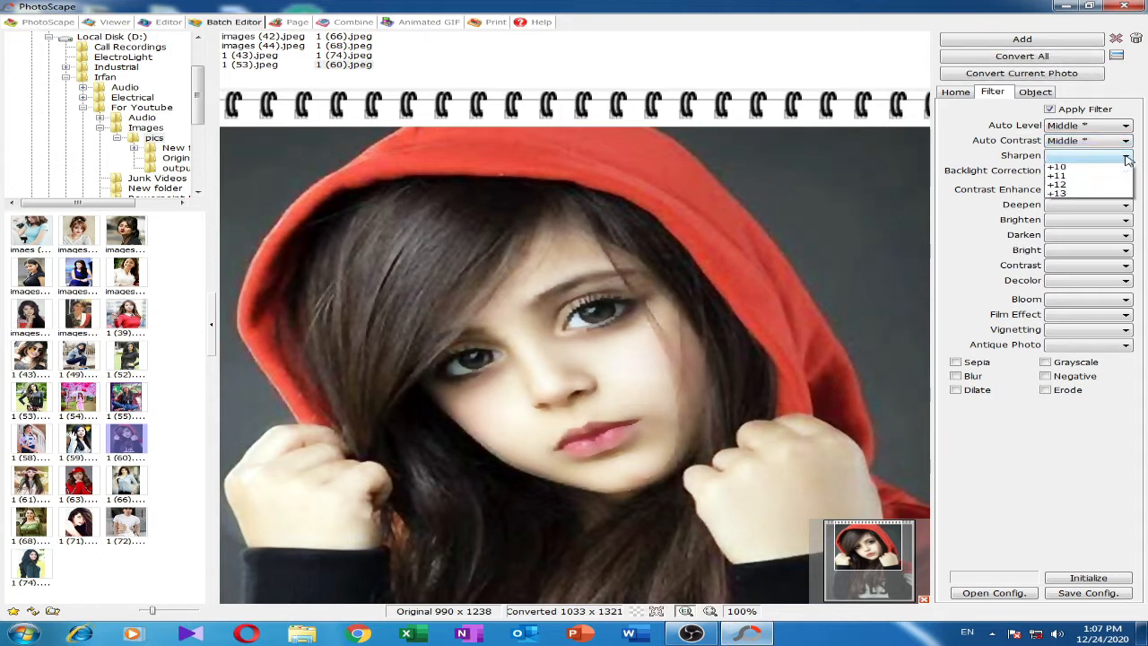
left_click(1085, 257)
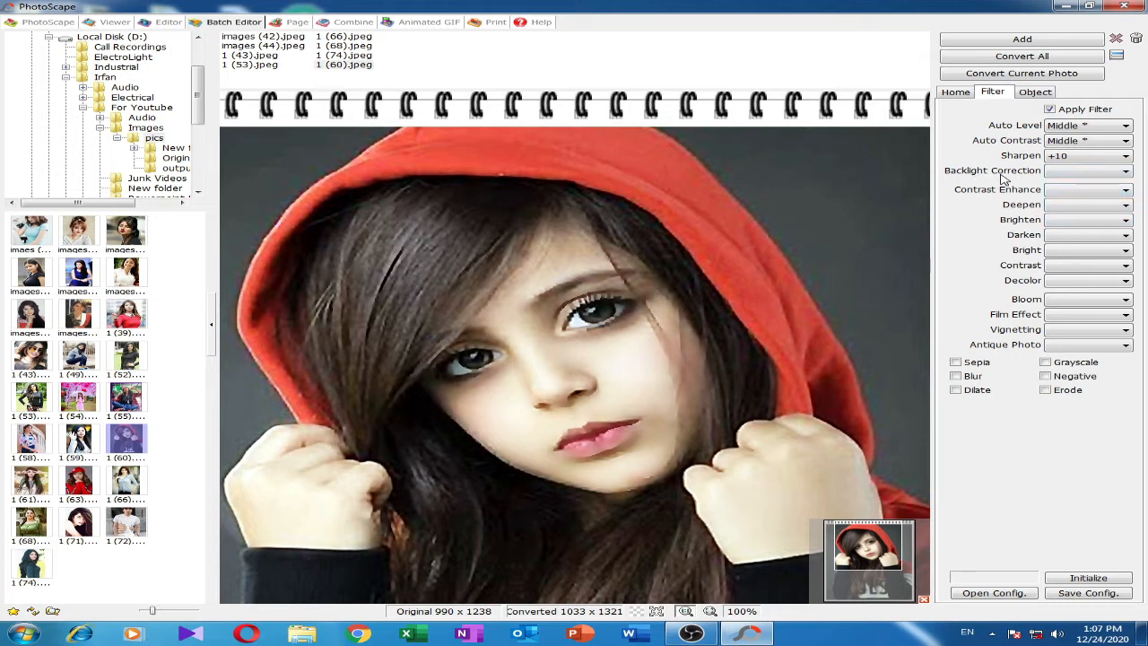
Review the Backlight Correction levels without choosing one, and try Contrast Enhance at Middle
left_click(1127, 173)
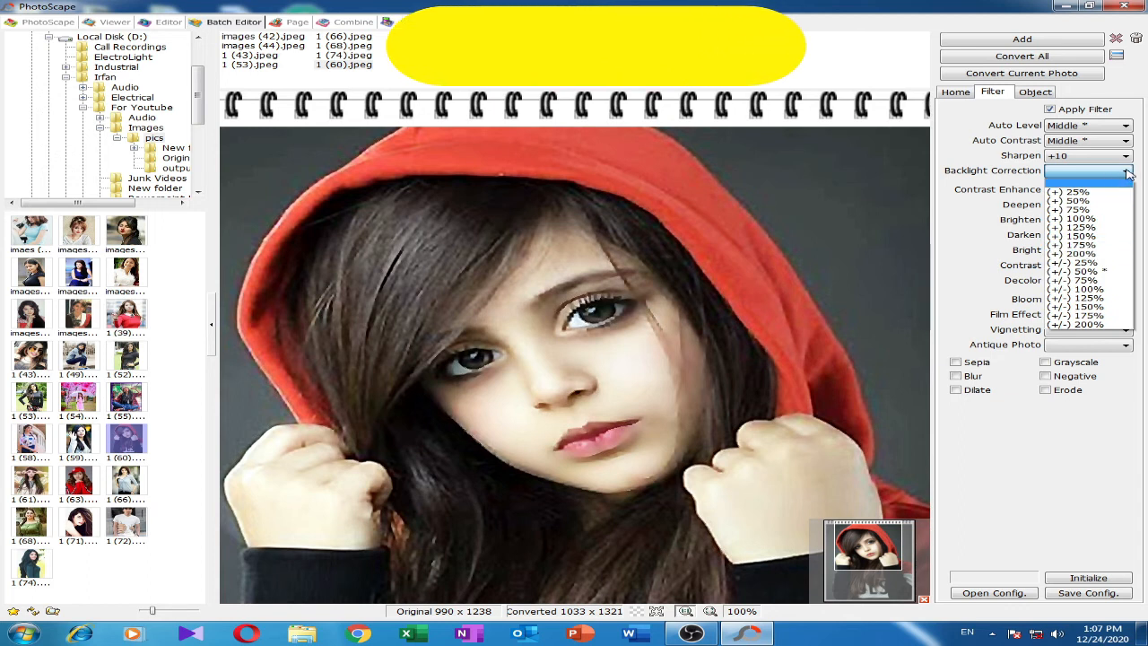
left_click(1127, 173)
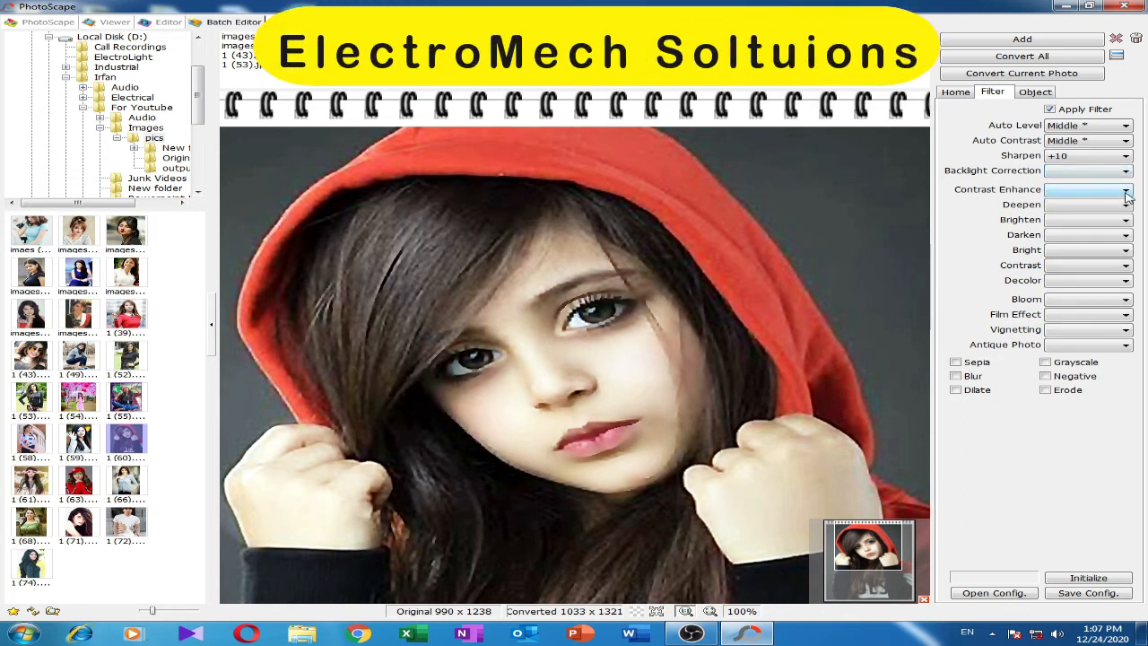
left_click(1129, 192)
left_click(1110, 221)
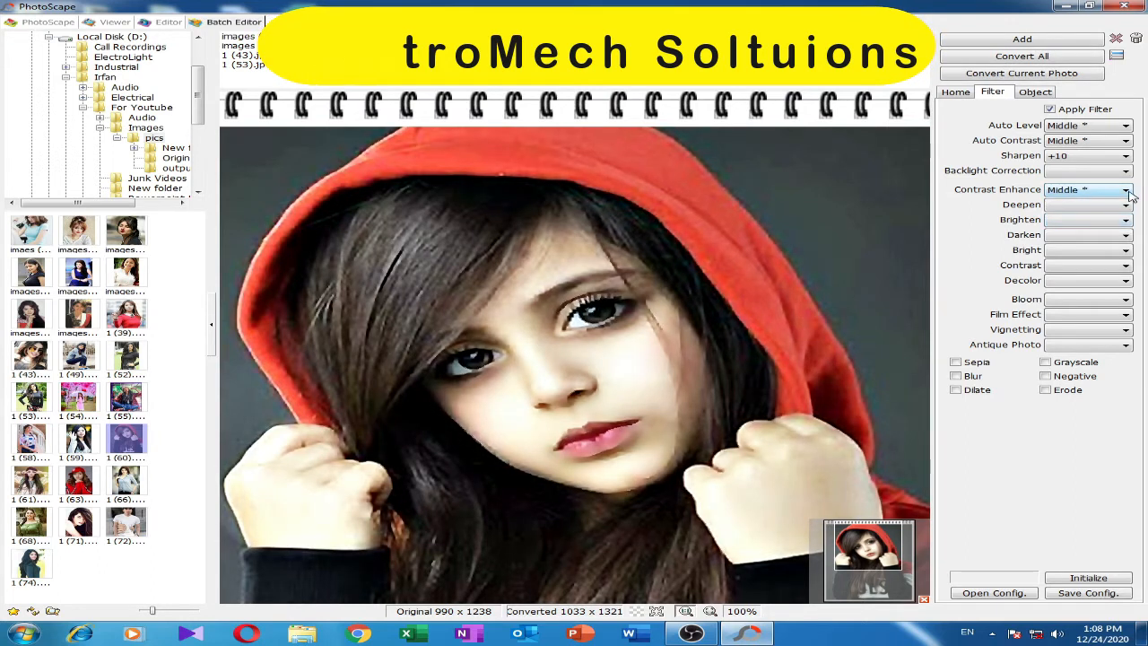
Preview the face in images (44).jpeg, and set Contrast Enhance to Low
left_click(259, 47)
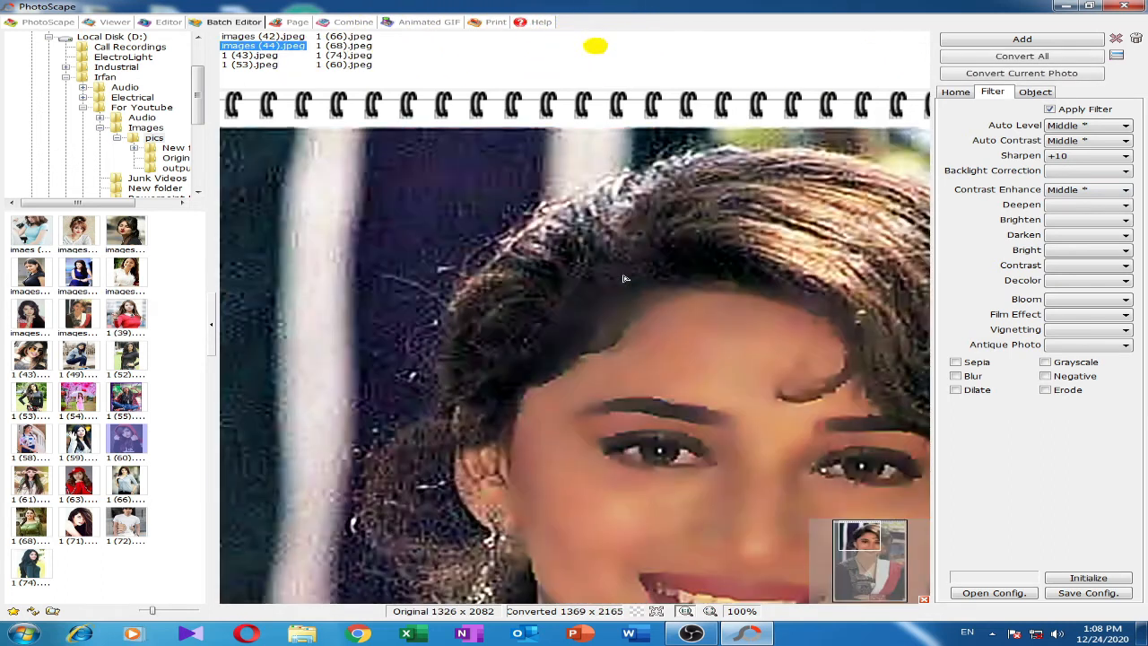
left_click_drag(858, 548, 868, 556)
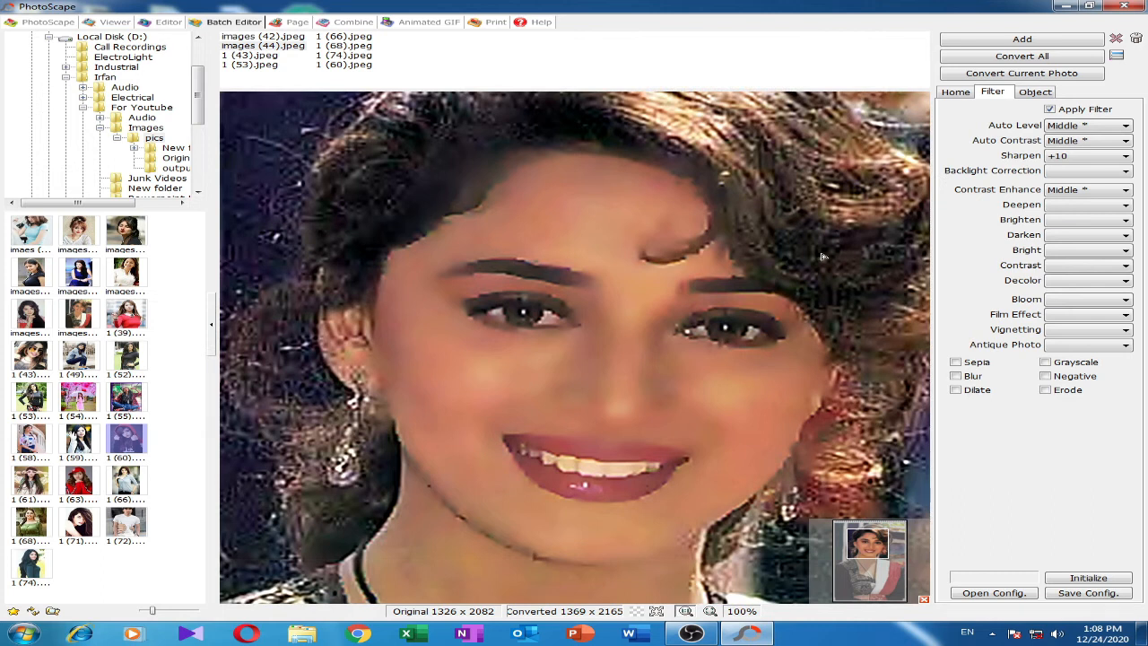
left_click(1126, 191)
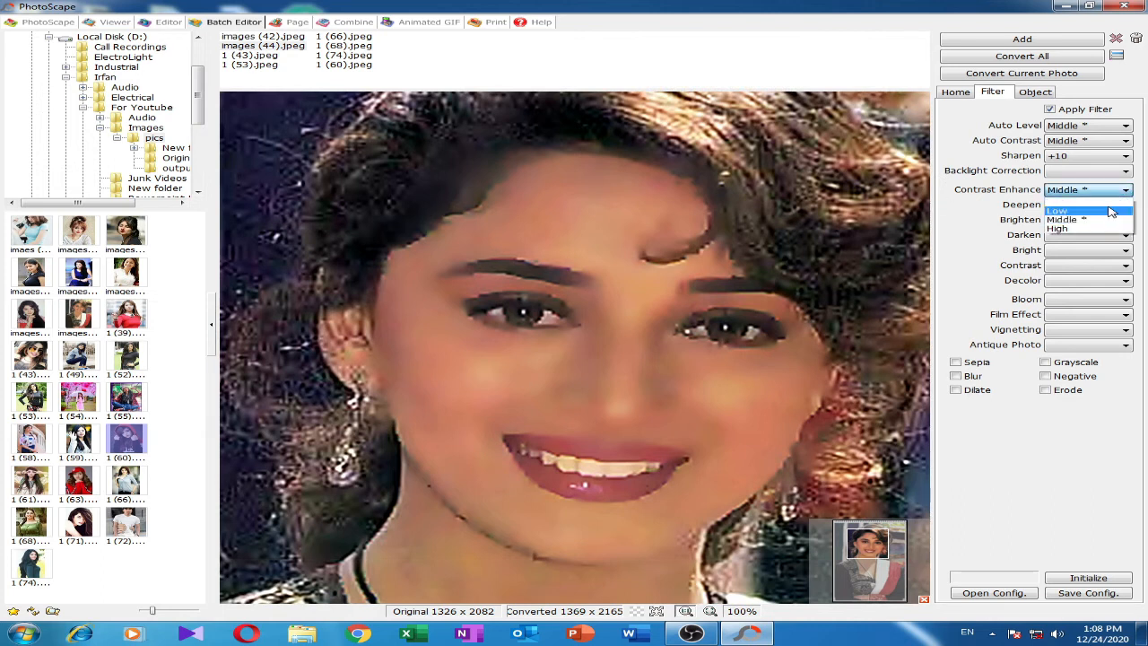
left_click(1110, 212)
left_click(1126, 191)
left_click(1128, 195)
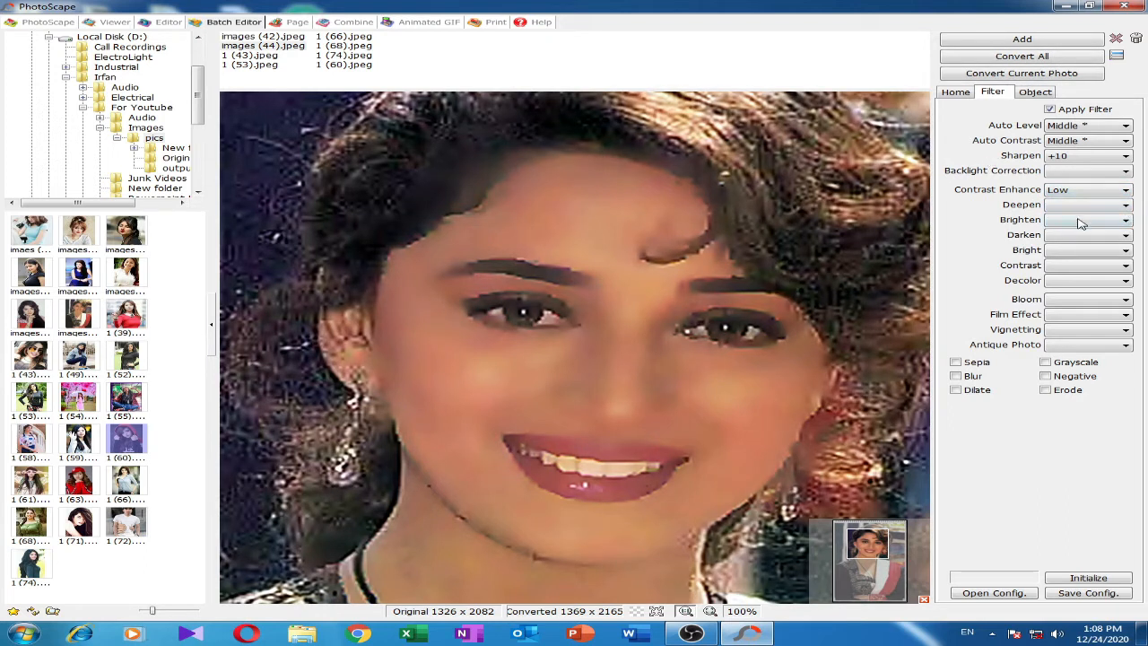
Review the Deepen levels without choosing one, and try the Decolor filter at -10
left_click(1127, 206)
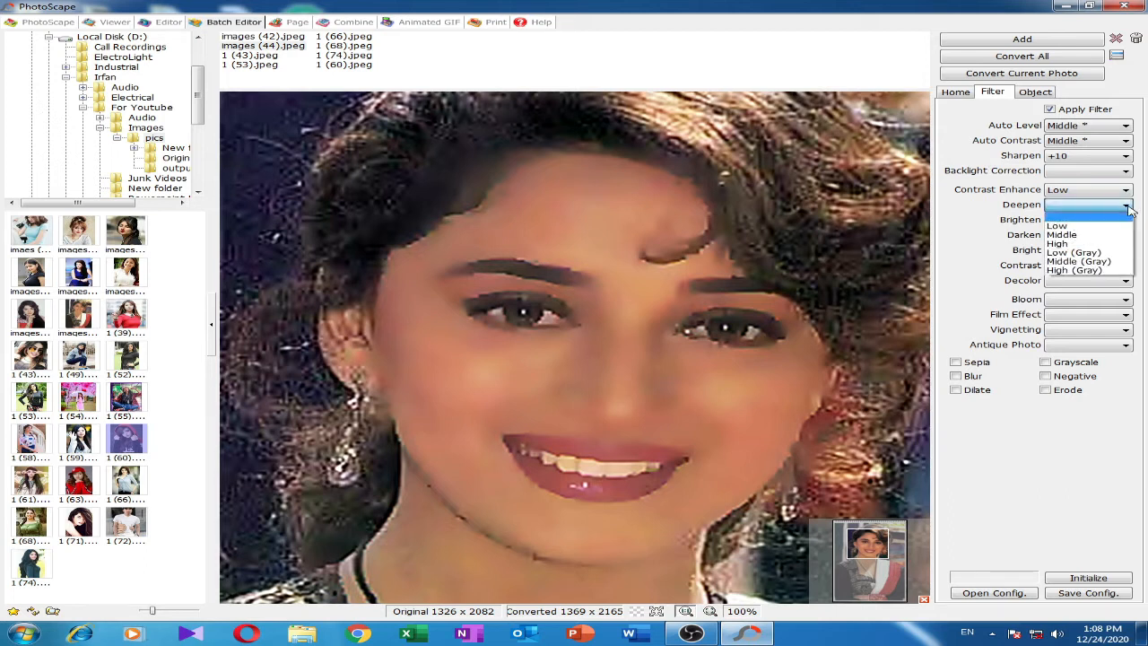
left_click(1129, 209)
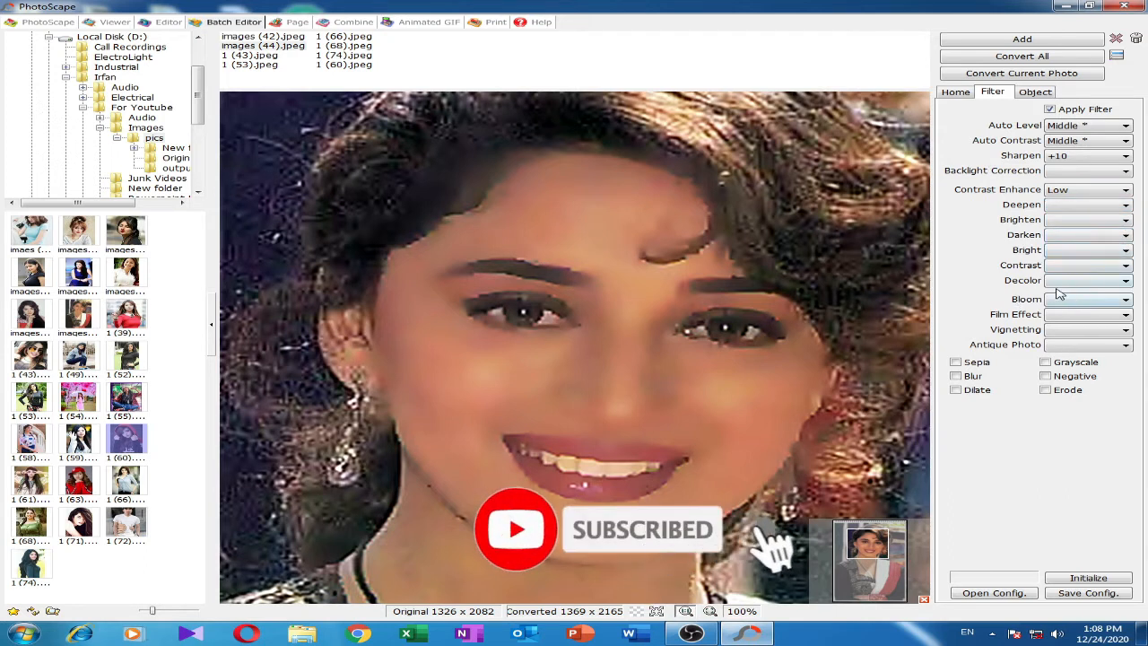
left_click(1126, 285)
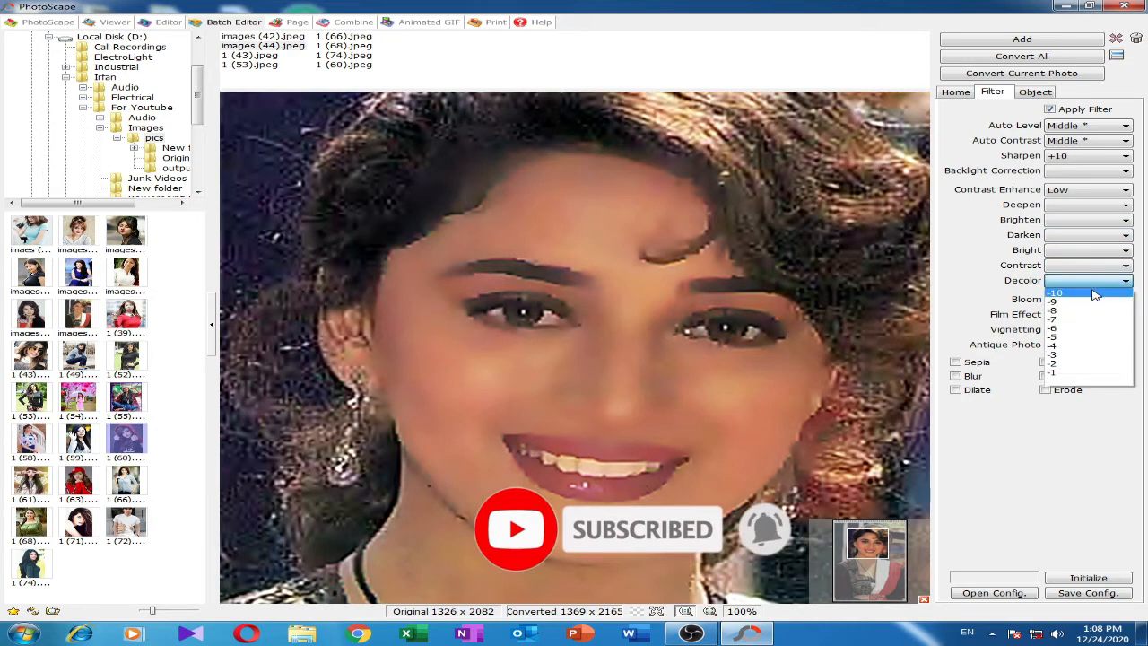
left_click(1118, 294)
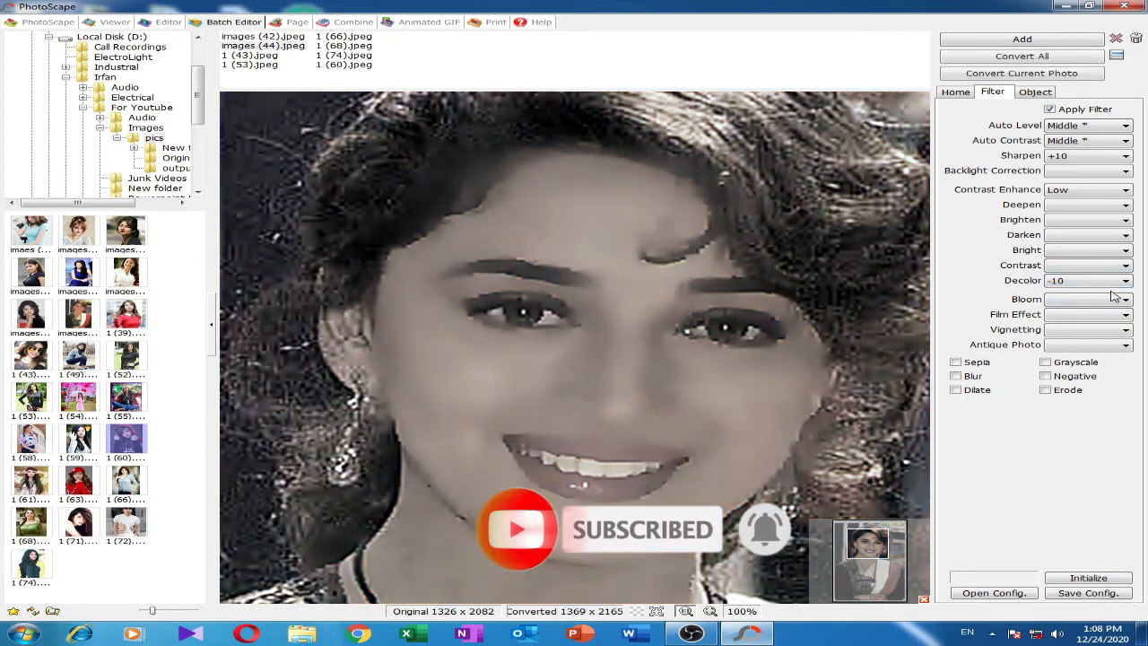
left_click(1127, 282)
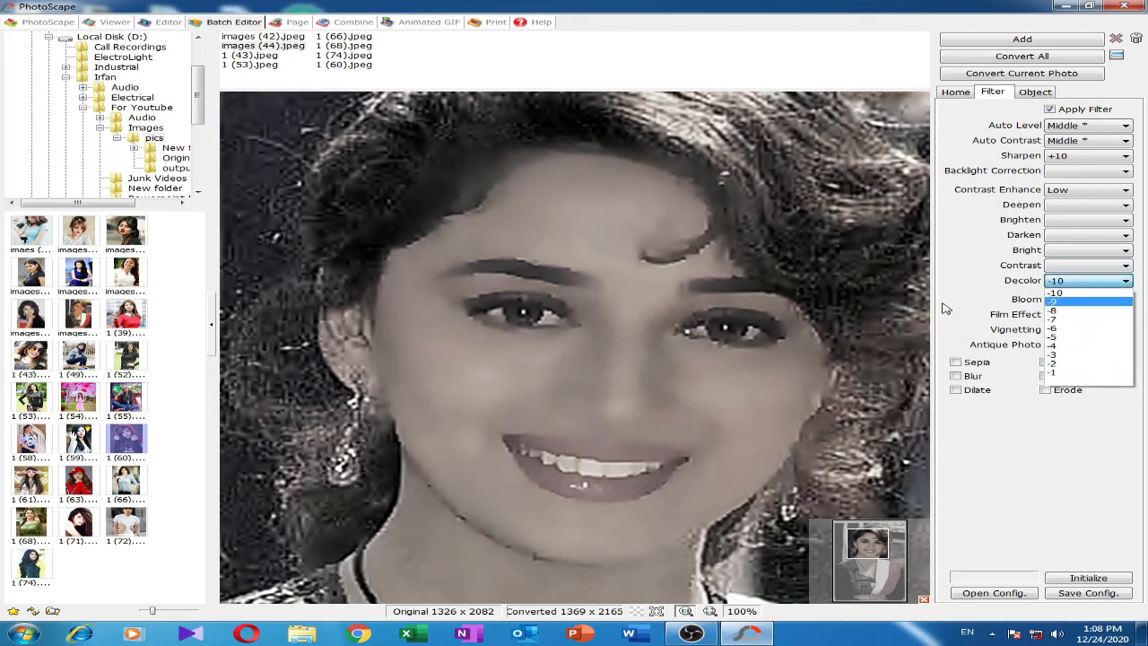
left_click(954, 341)
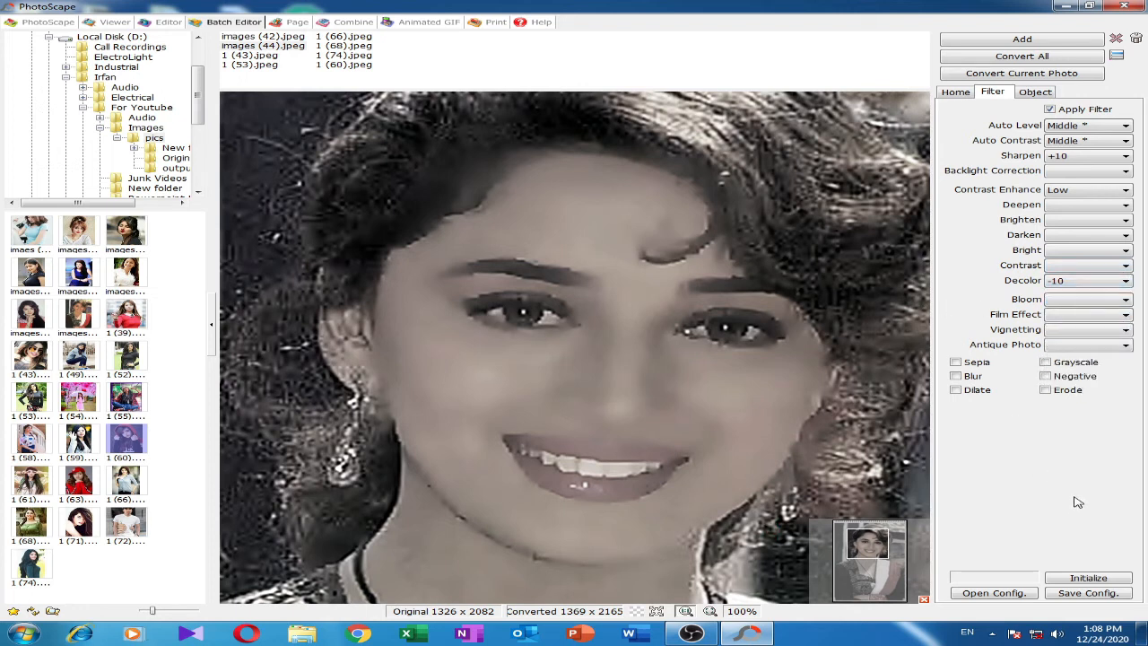
Set Decolor to -1, and change Vignetting to #7 after trying #5
left_click(1127, 283)
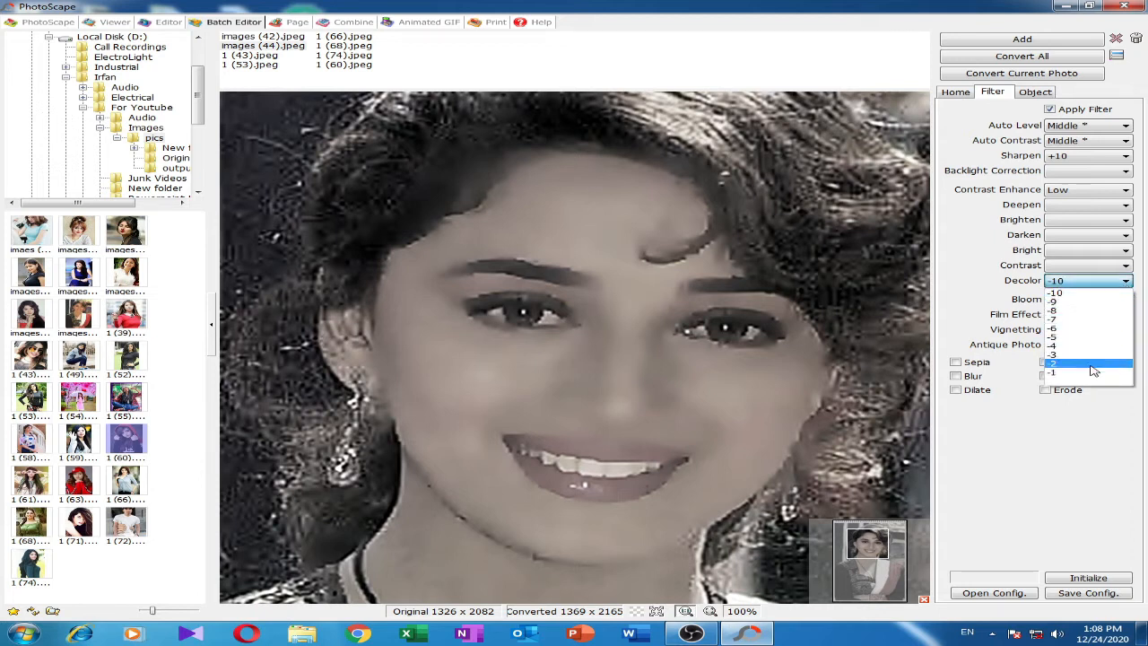
left_click(1096, 377)
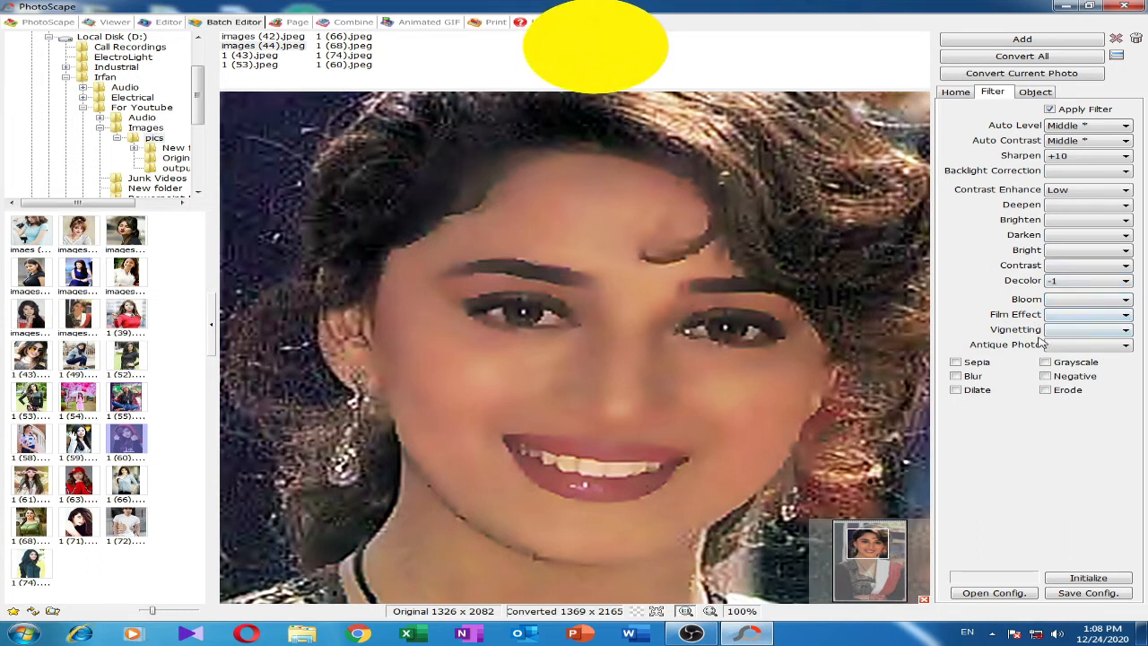
left_click(1127, 332)
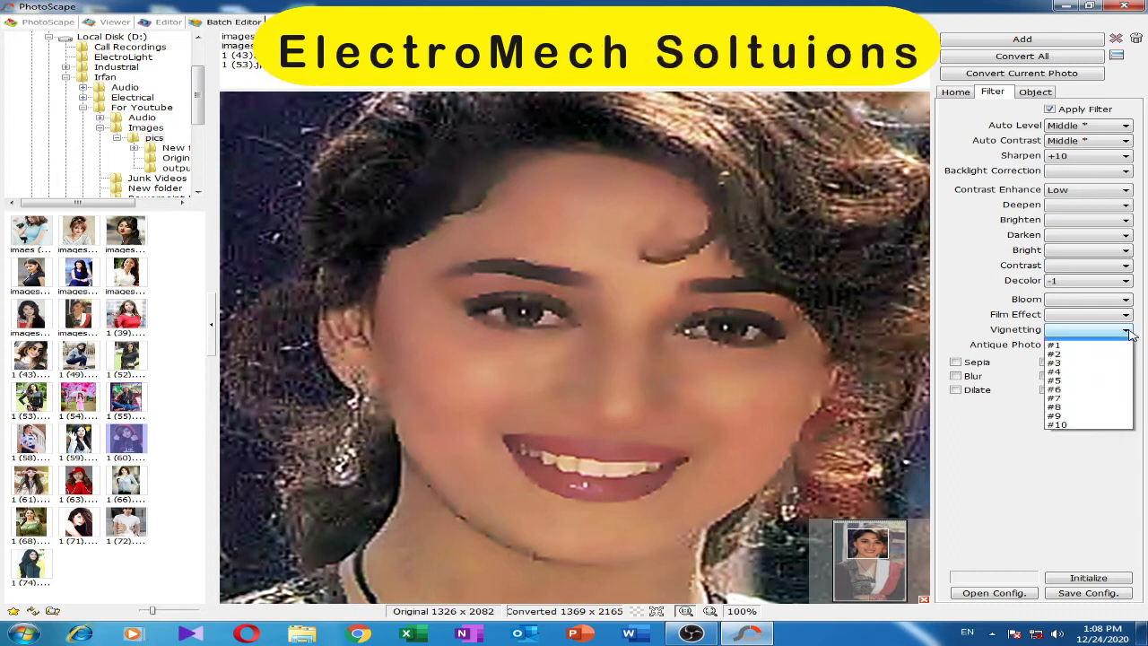
left_click(1085, 388)
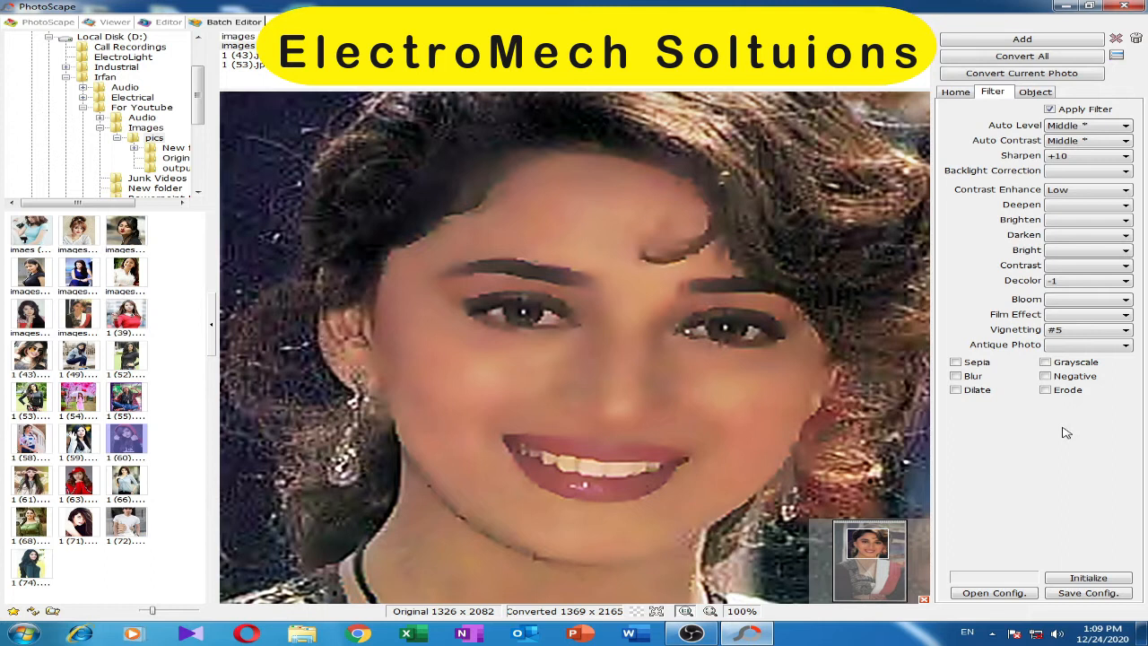
left_click(1121, 331)
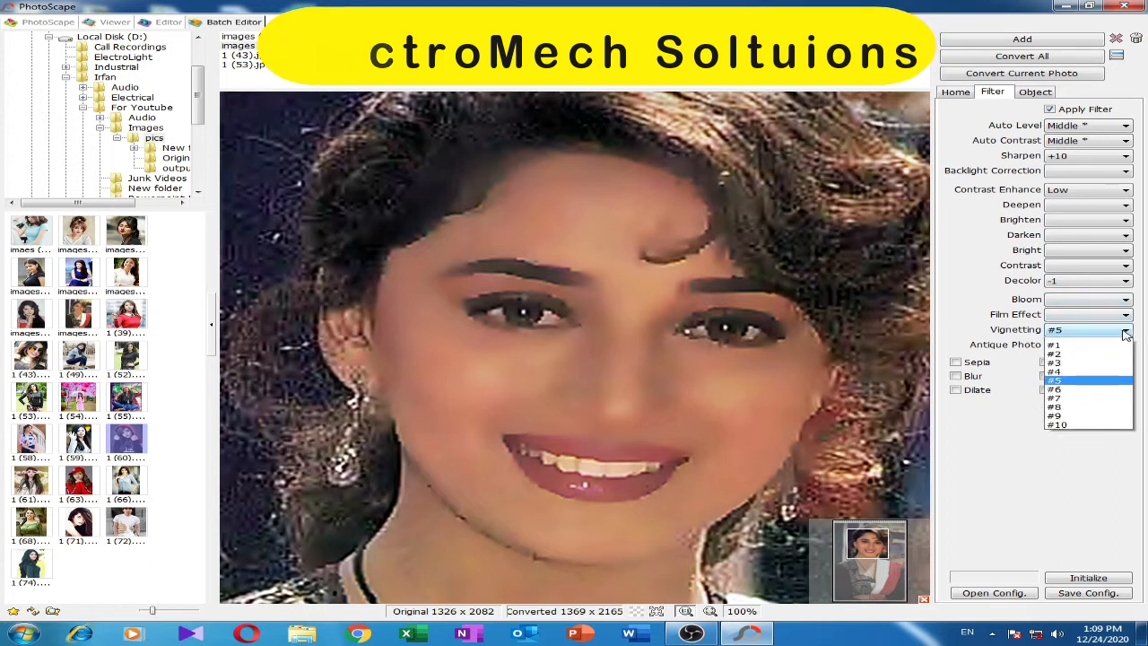
left_click(1109, 409)
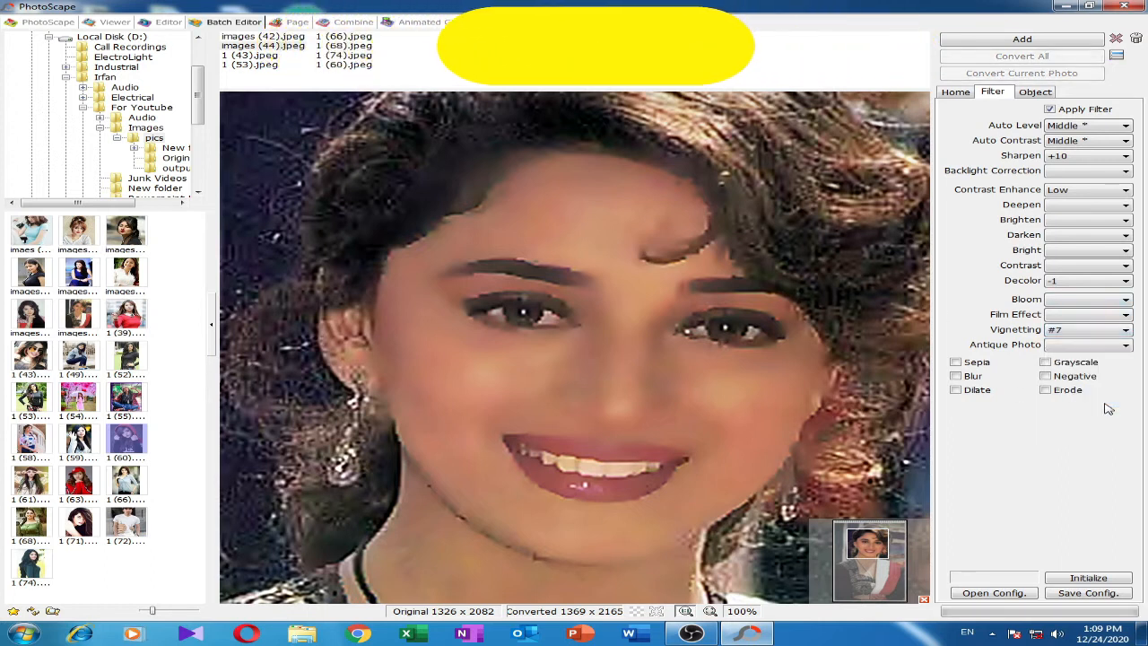
Compare the photo with all filters off and on, and try the Grayscale filter
left_click_drag(861, 541, 890, 518)
left_click(1127, 333)
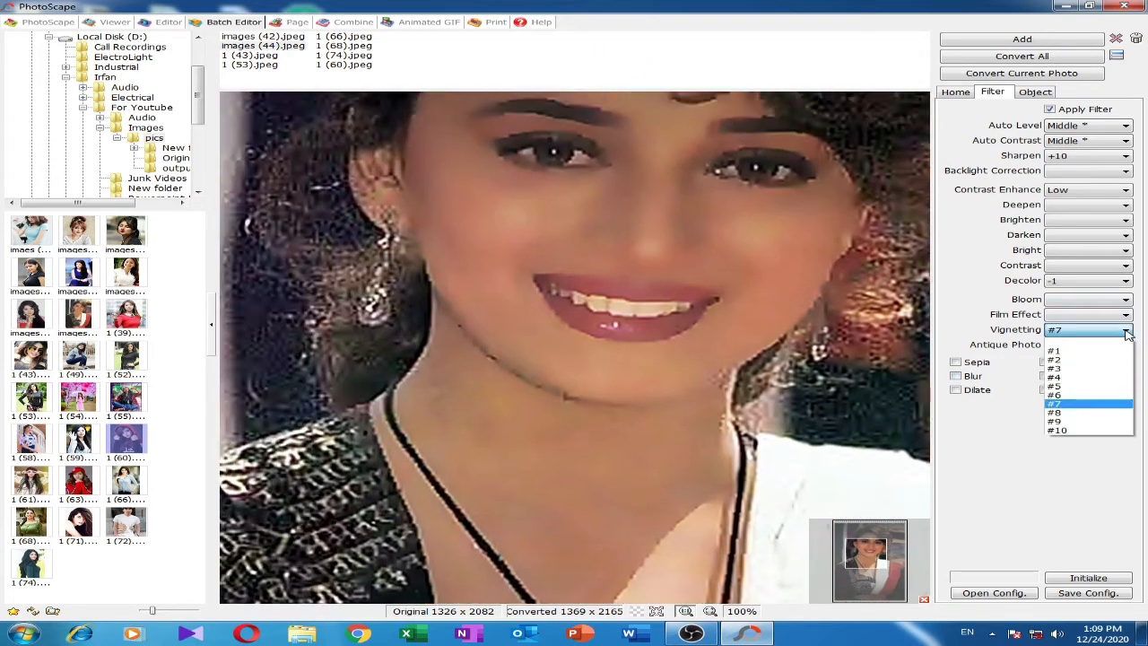
left_click(1029, 450)
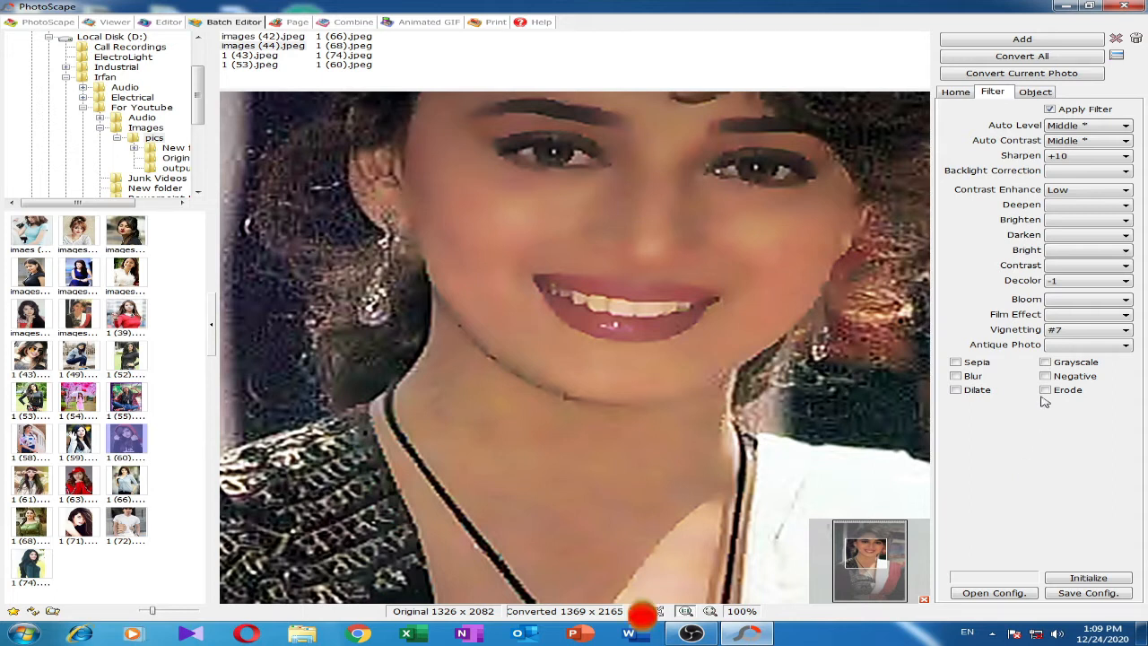
left_click(1050, 109)
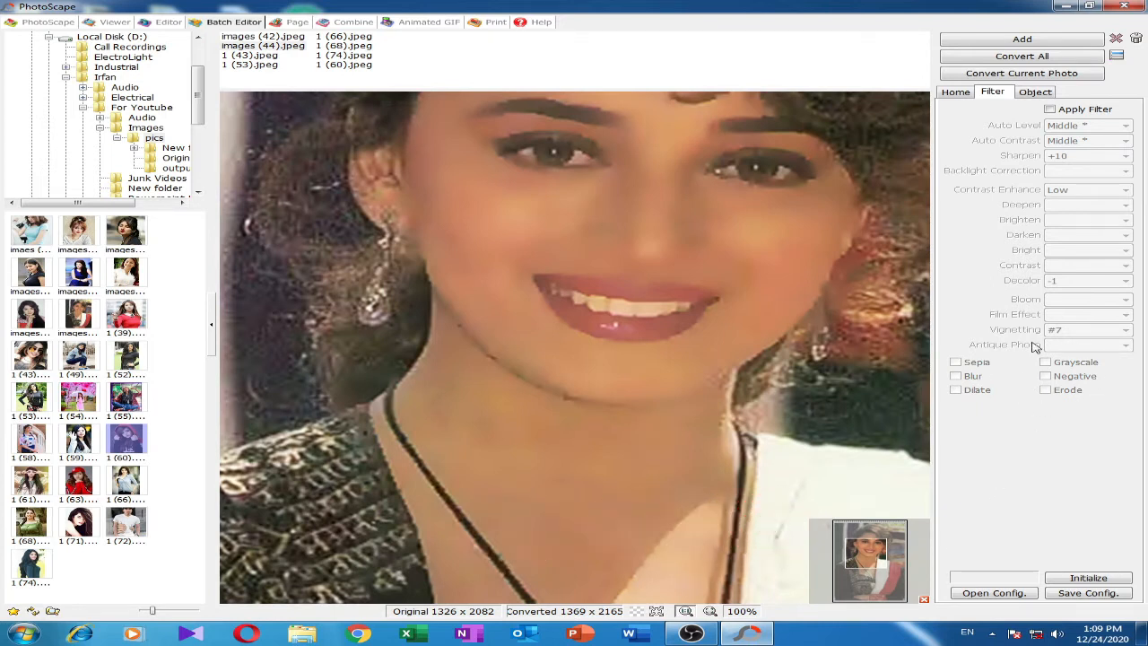
left_click(1049, 109)
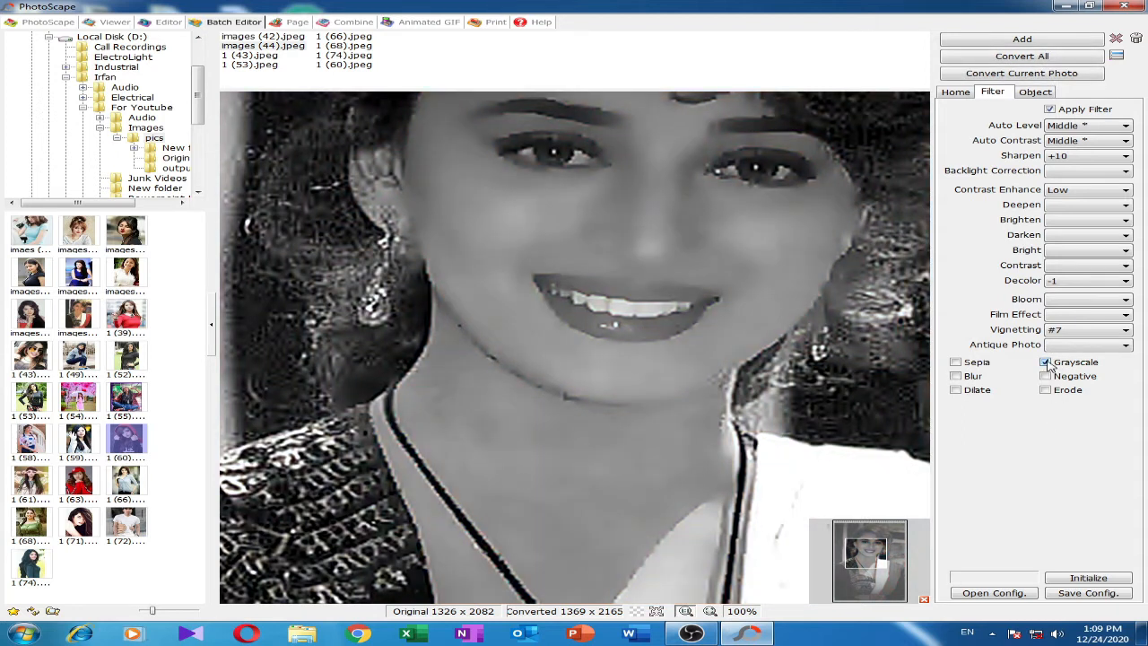
left_click(1046, 361)
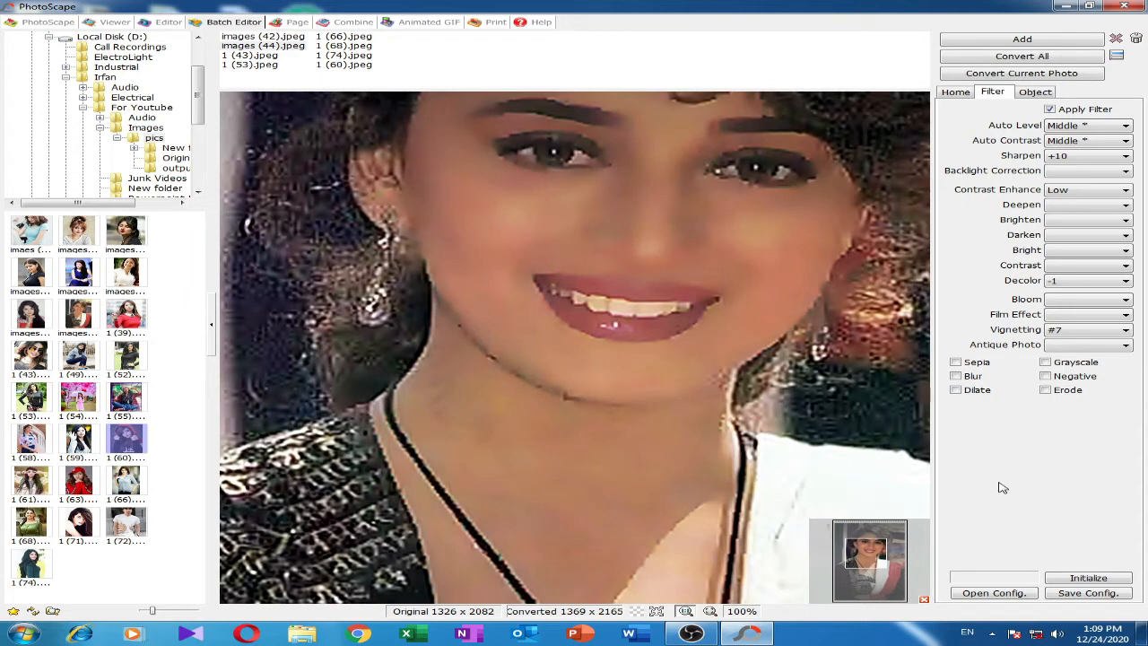
Set Vignetting to #10 after trying #1, checking different areas of the photo
left_click(1121, 331)
left_click(1100, 350)
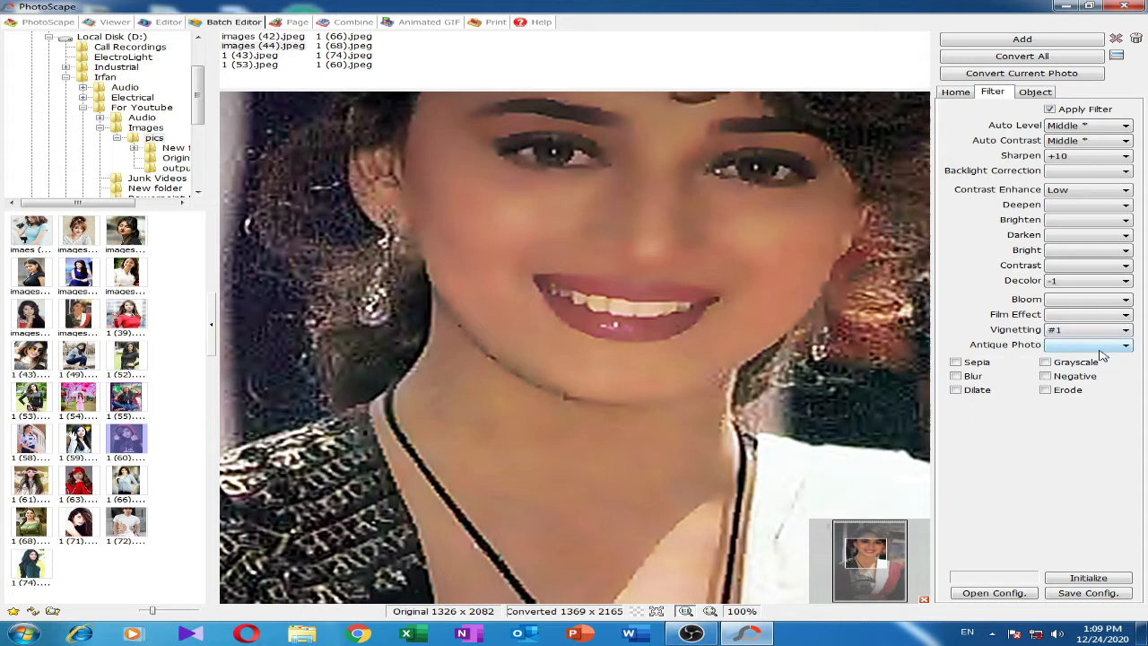
left_click_drag(866, 547, 876, 572)
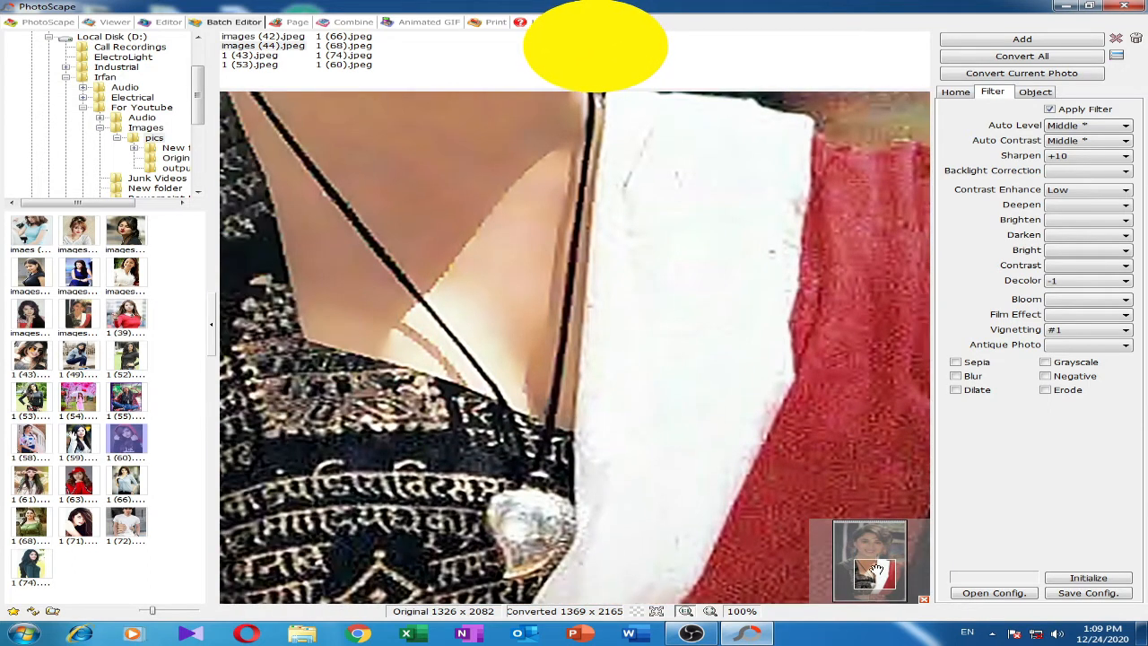
left_click(1126, 330)
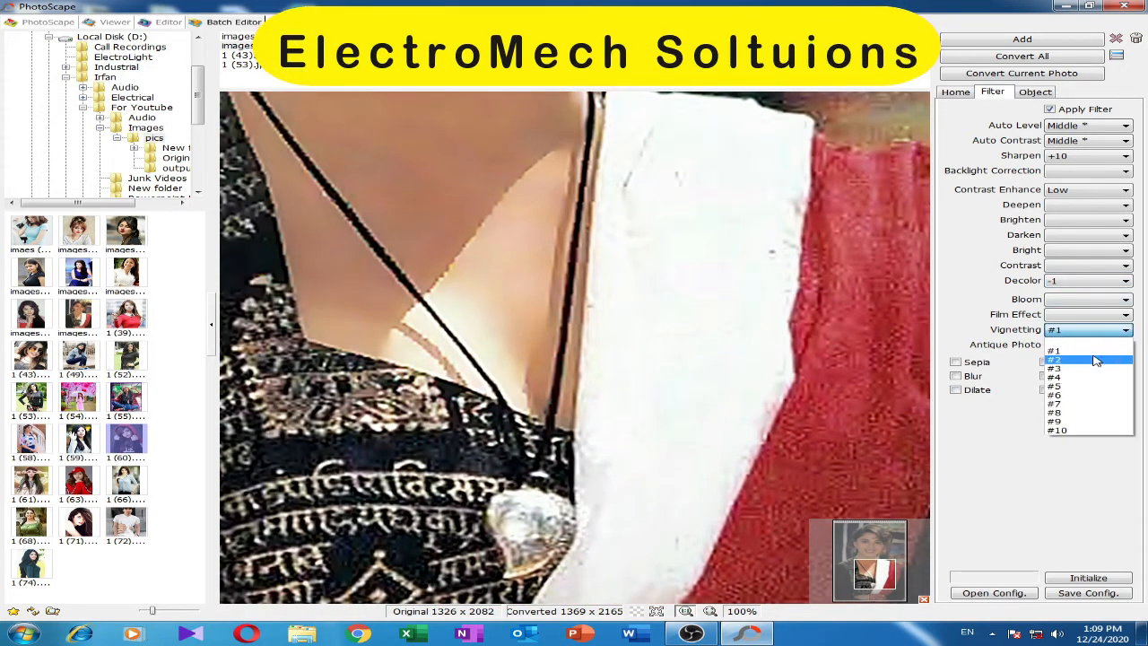
left_click(1121, 434)
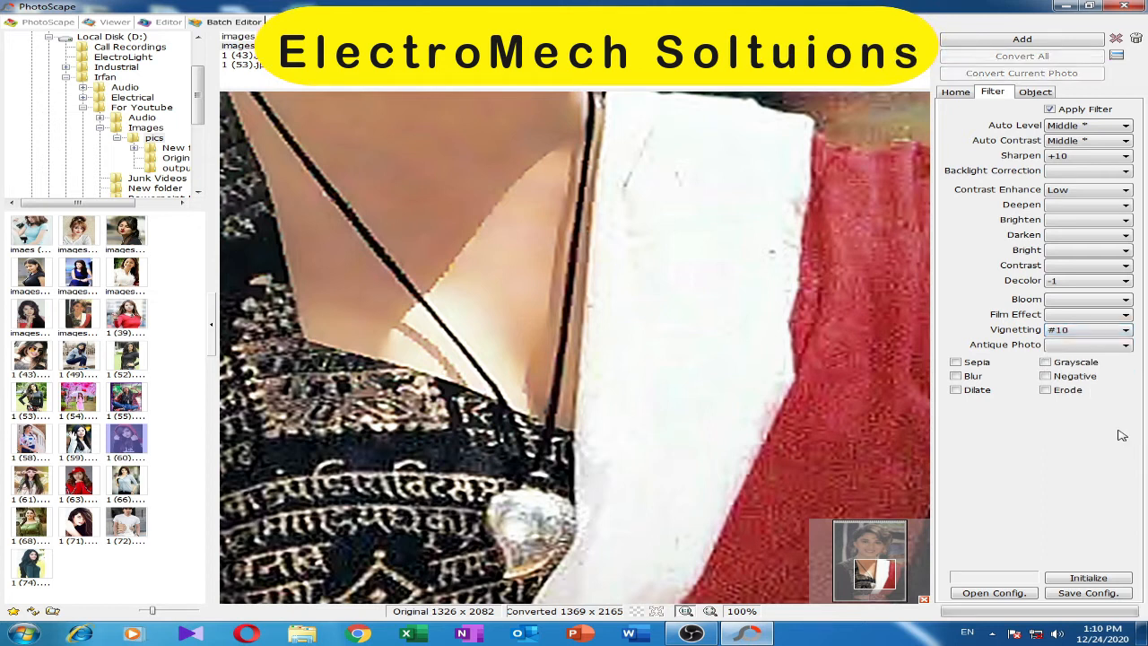
left_click_drag(880, 556, 848, 550)
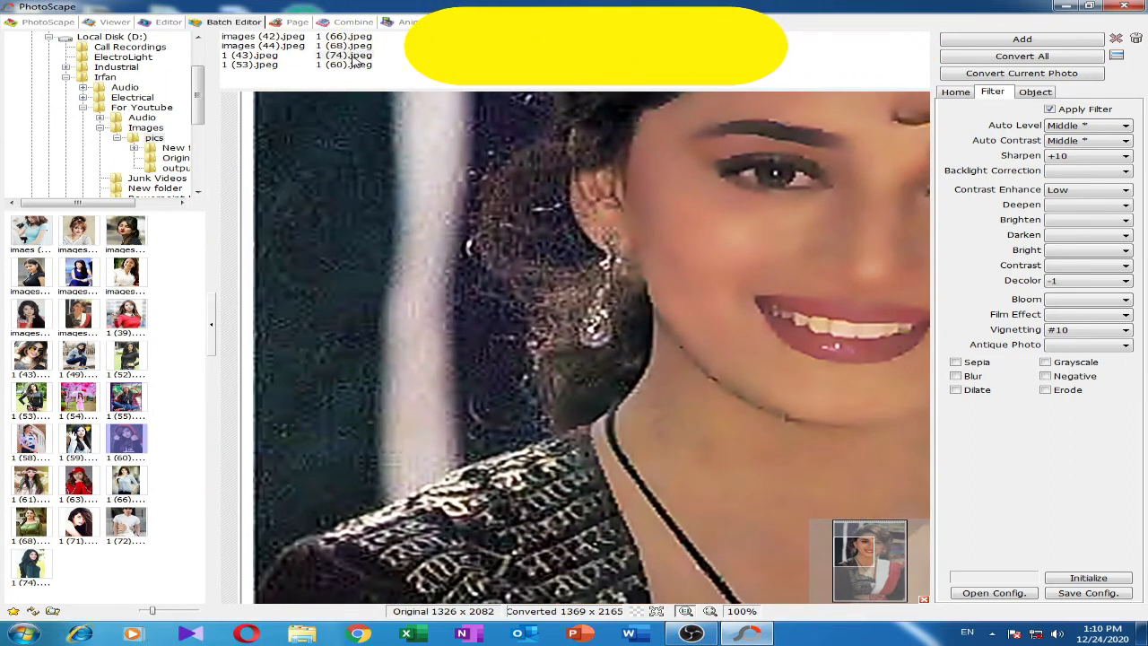
Preview the filters on 1 (74).jpeg and on the face in 1 (60).jpeg
left_click(343, 56)
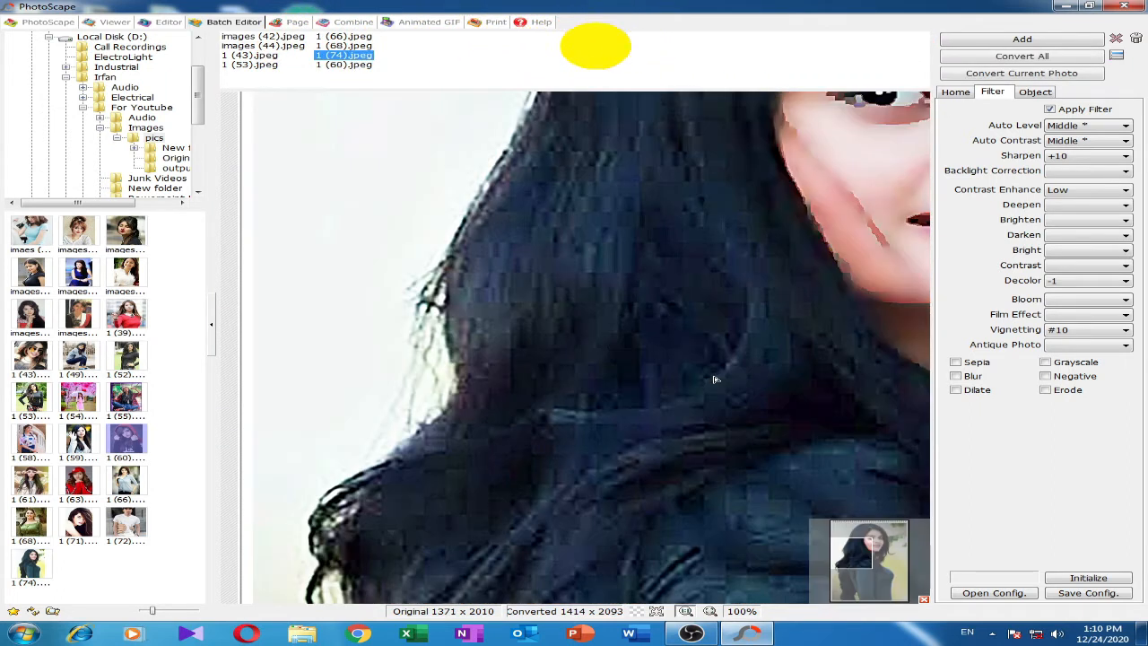
left_click(348, 66)
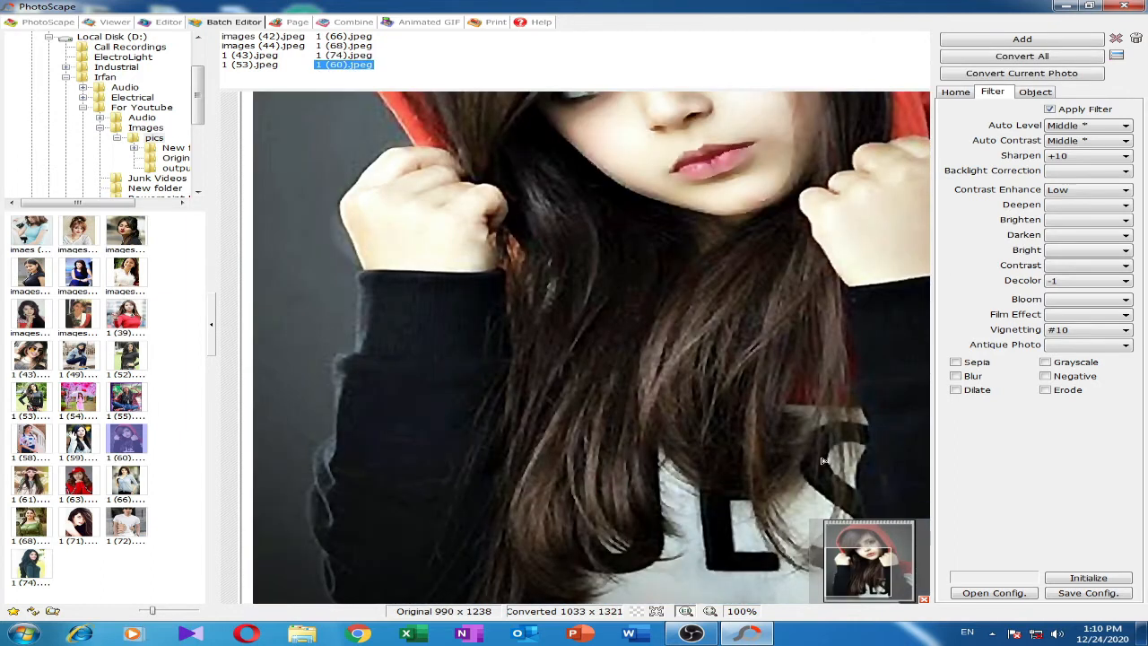
left_click_drag(860, 552, 877, 525)
Try enabling the objects Photo 1 to Photo 4 without assigning any photo or icon
left_click(1049, 93)
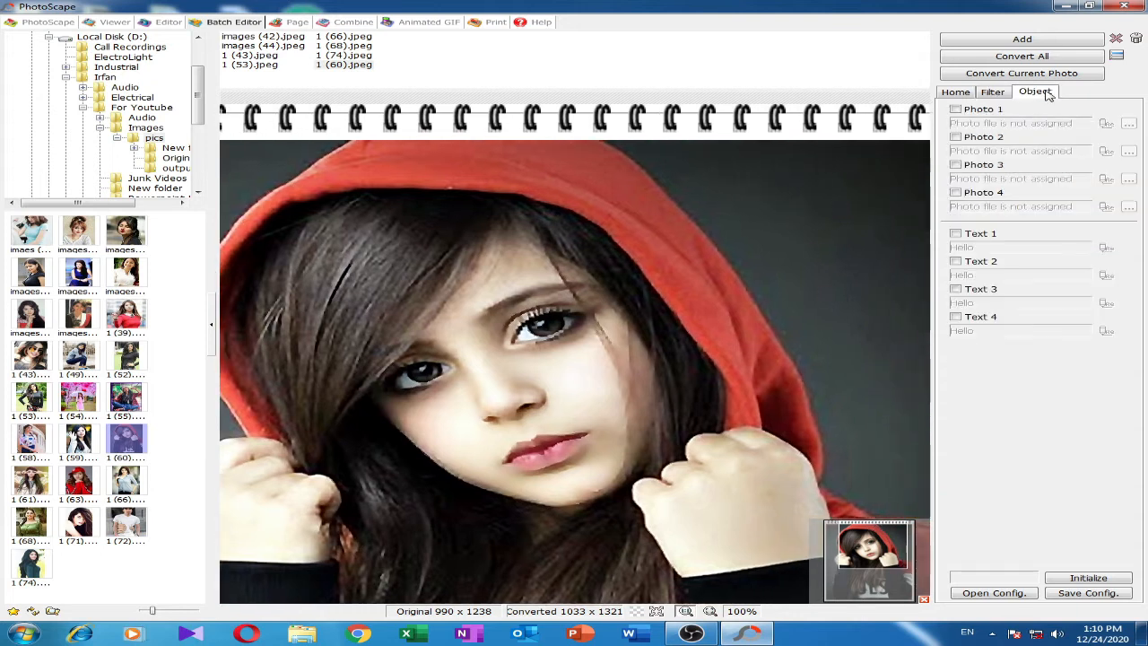
left_click(956, 110)
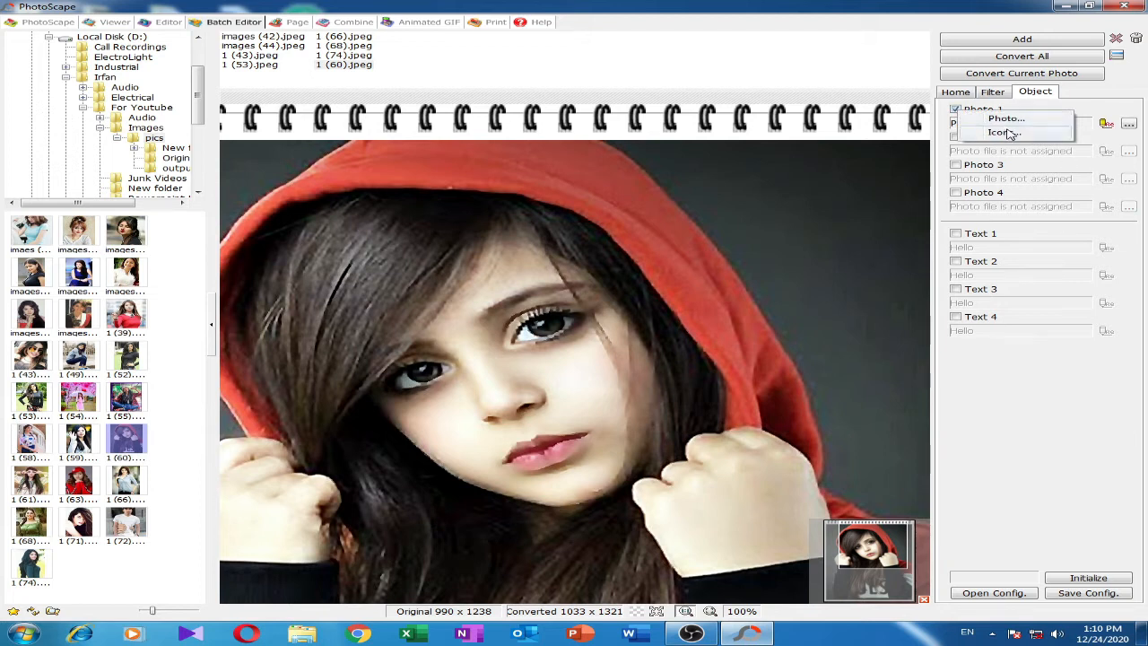
left_click(965, 148)
left_click(956, 137)
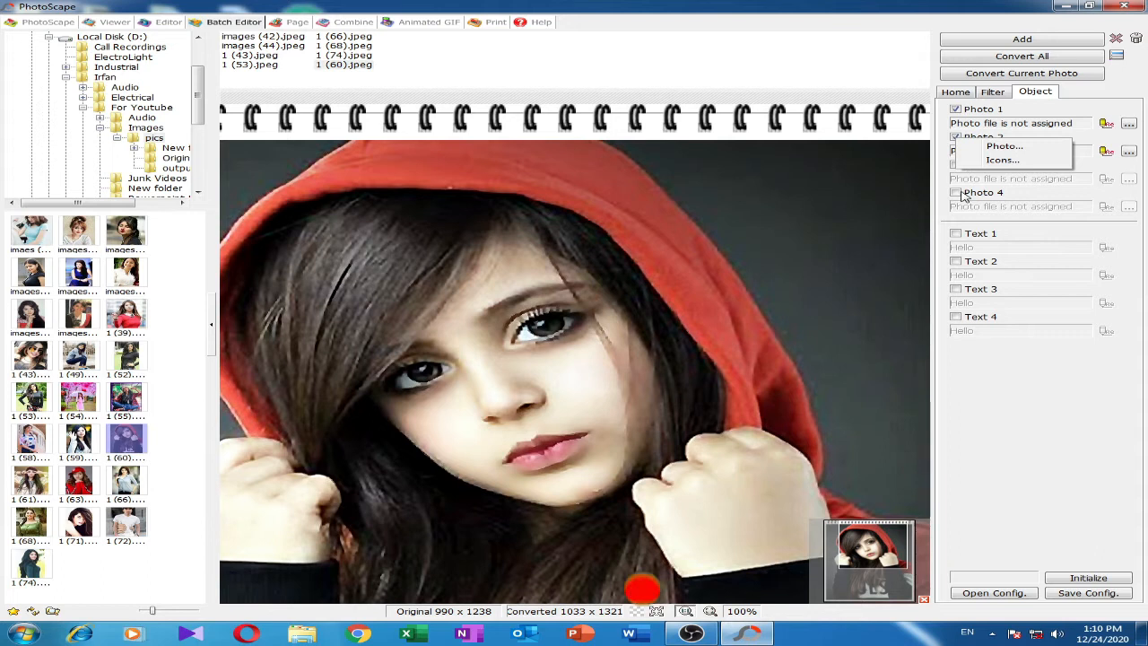
left_click(967, 194)
left_click(956, 165)
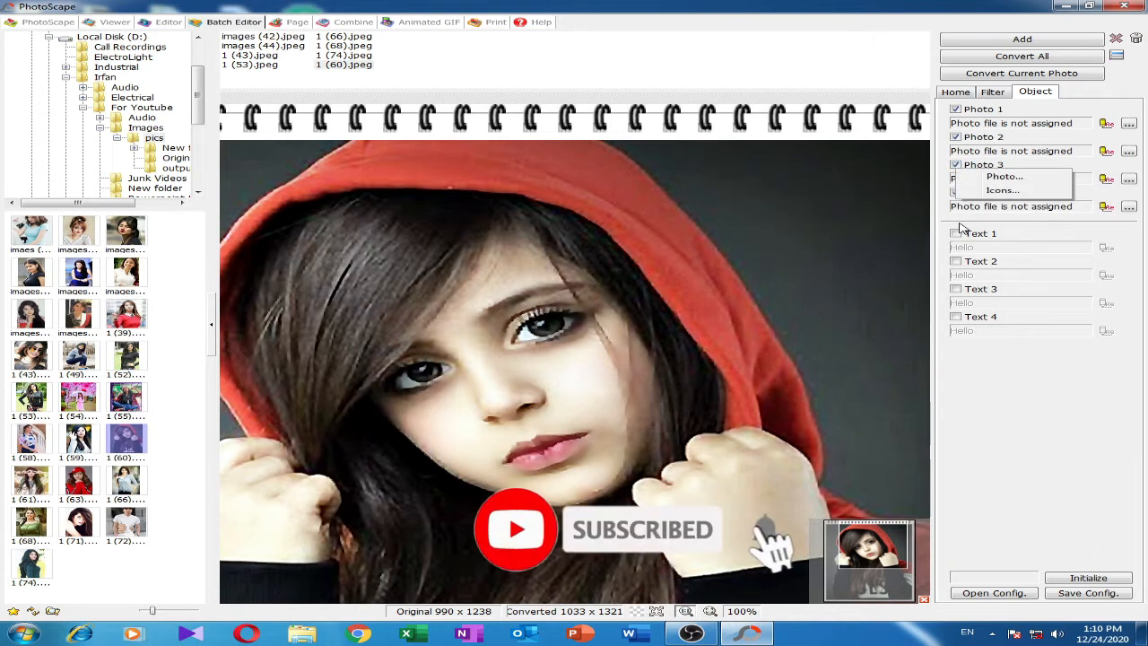
Try enabling the text objects Text 1 to Text 4 with their default Hello text
left_click(956, 233)
left_click(956, 263)
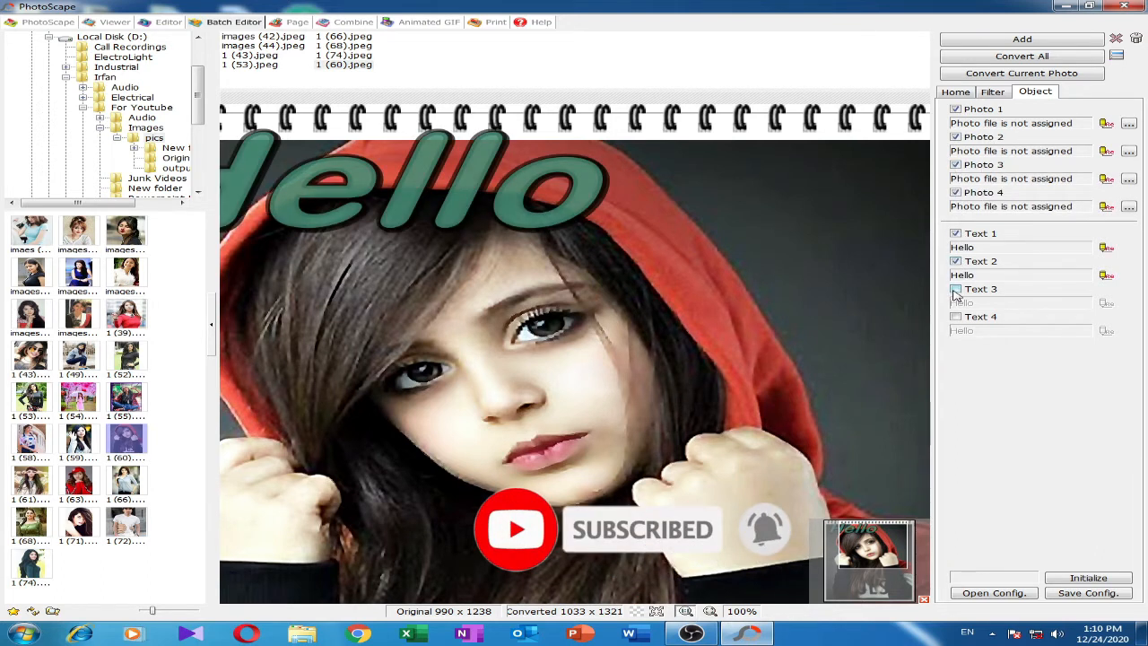
left_click(958, 289)
left_click(958, 317)
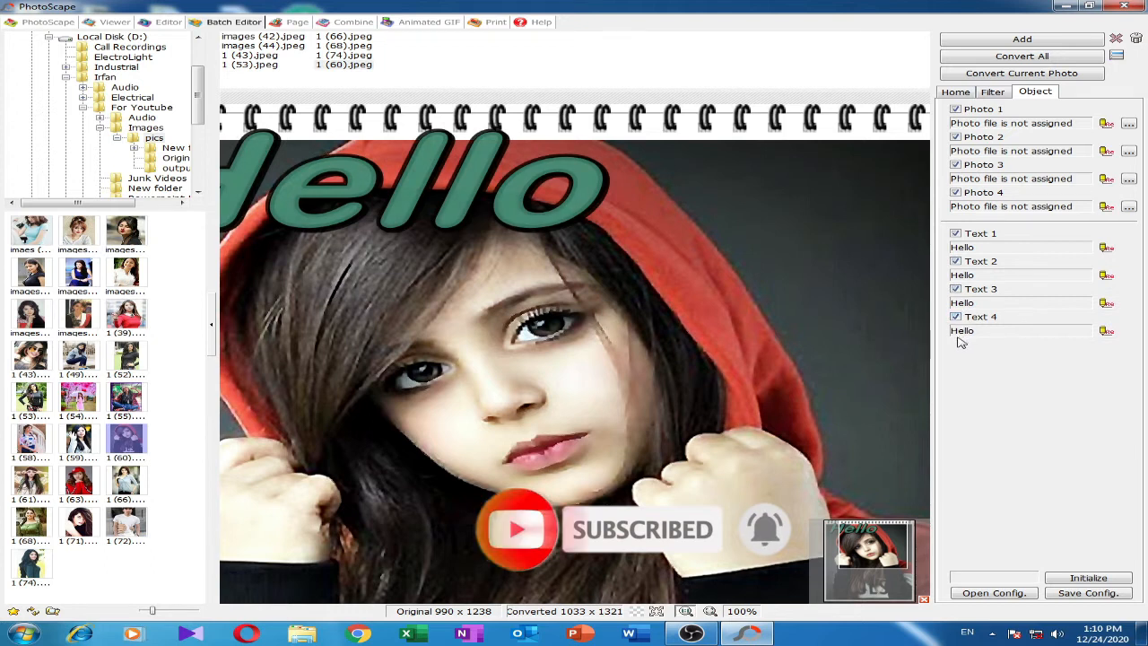
Disable all four text objects and all four photo objects
left_click(956, 317)
left_click(956, 289)
left_click(956, 261)
left_click(956, 233)
left_click(956, 192)
left_click(956, 165)
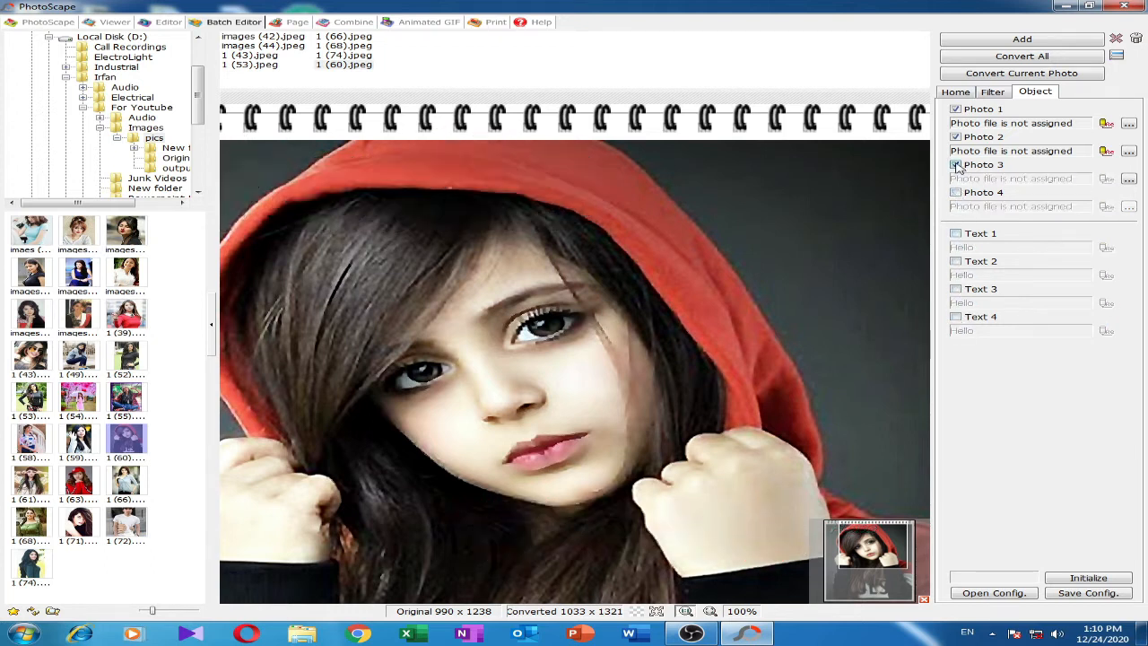
left_click(956, 138)
left_click(956, 109)
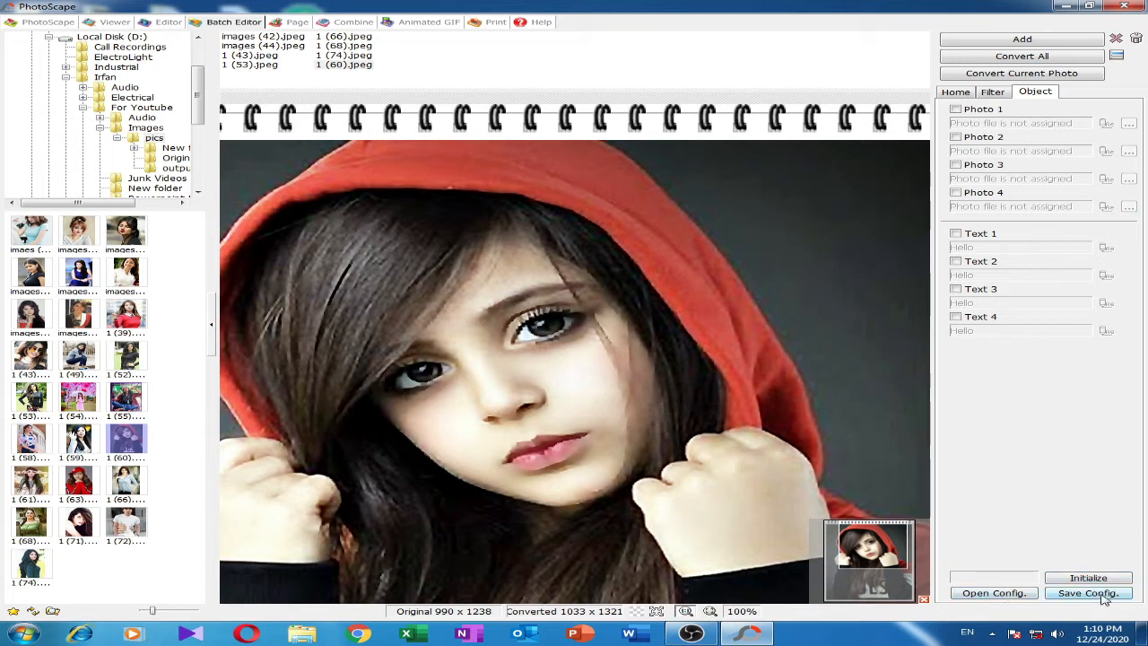
Save the current batch settings as a configuration named "project 1"
left_click(994, 593)
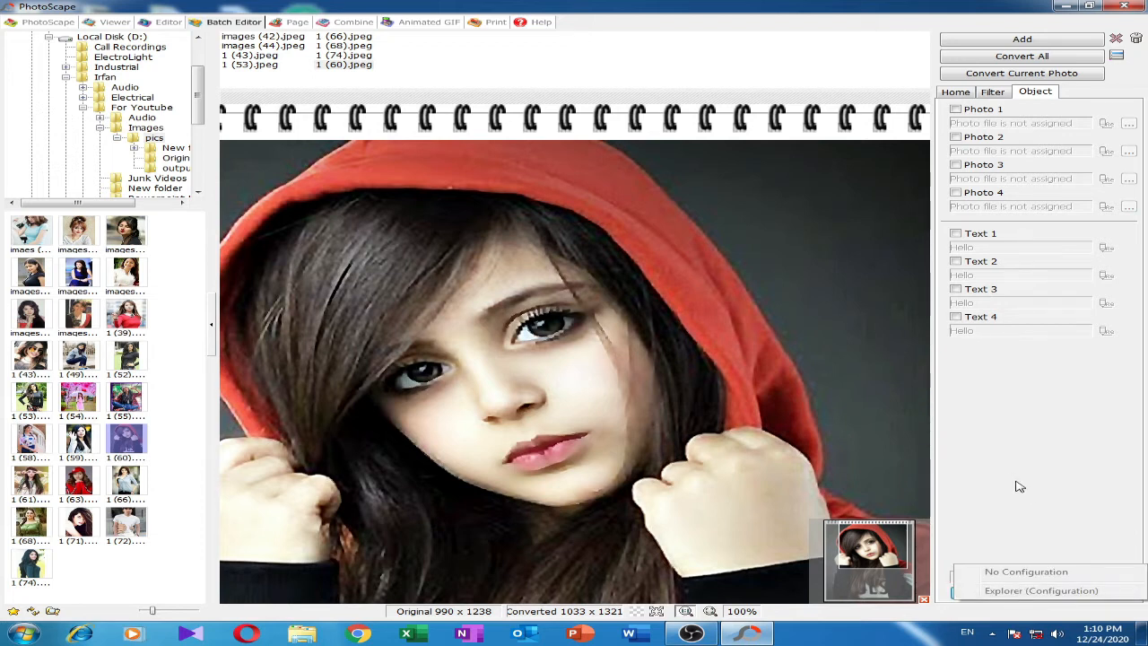
left_click(1031, 571)
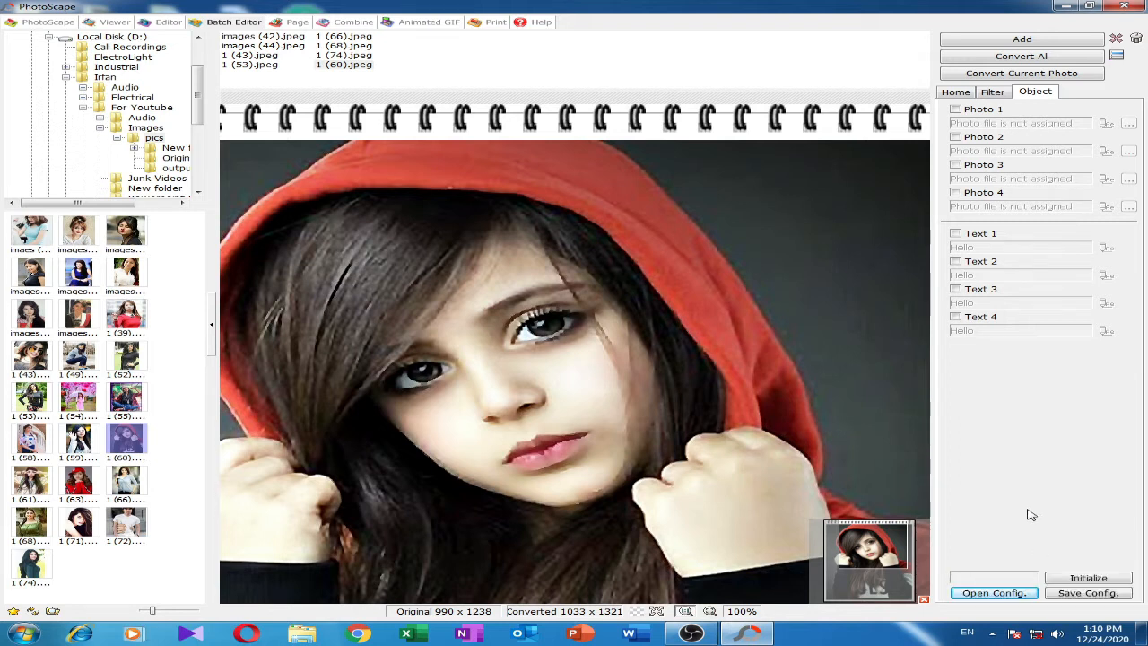
left_click(1087, 592)
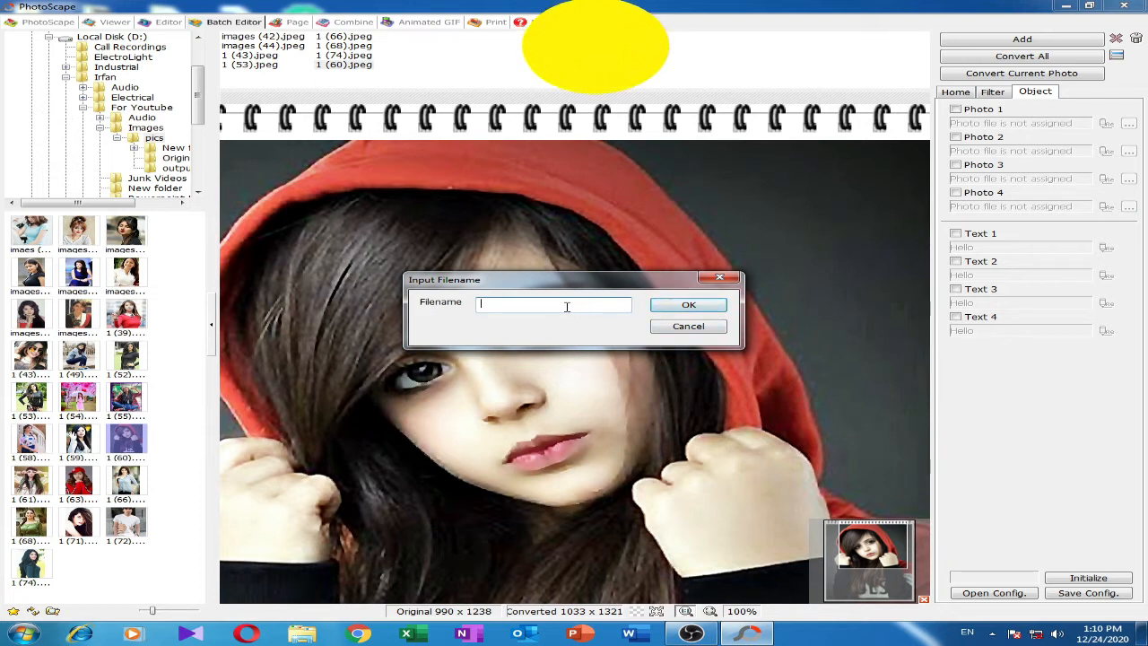
type("pr")
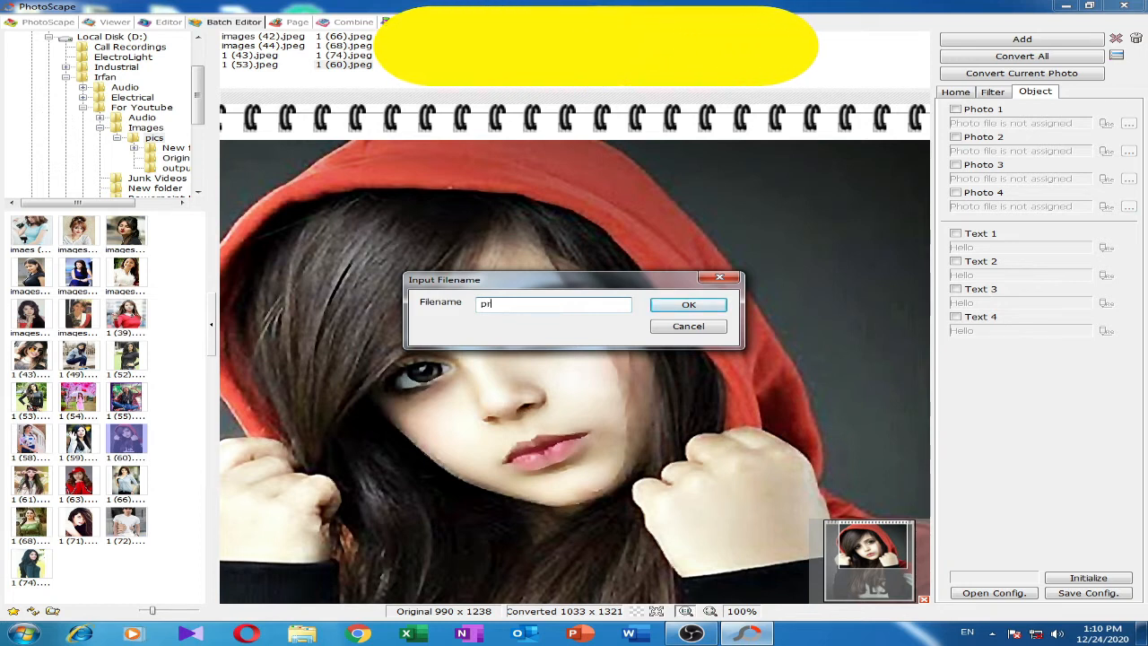
type("ojerct")
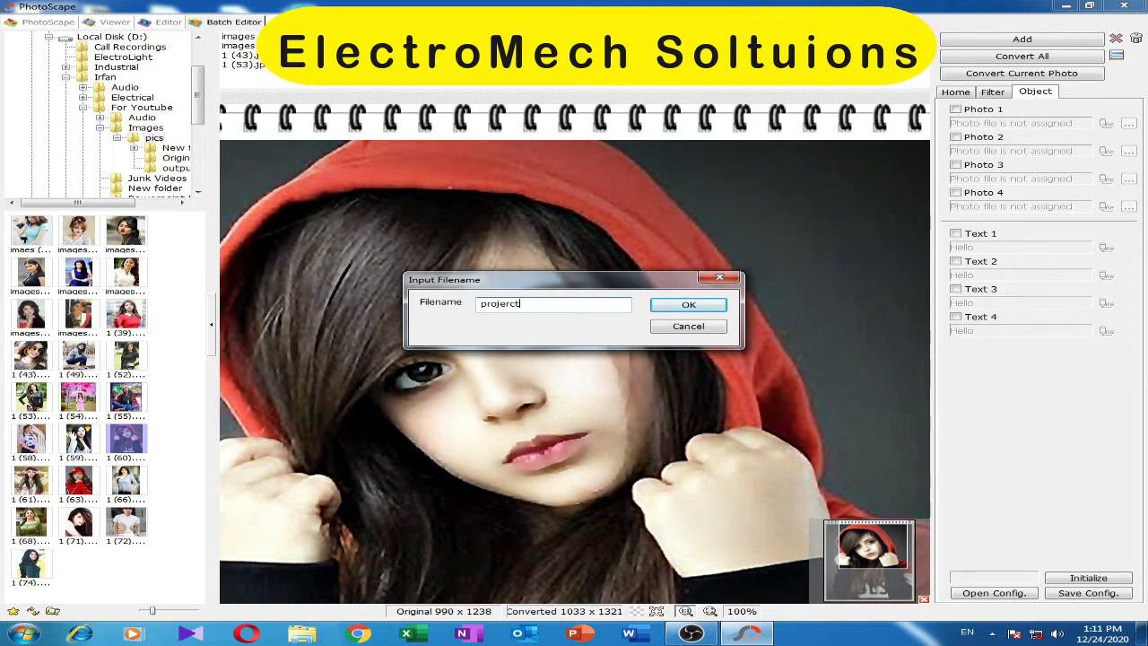
key("BackSpace")
key("BackSpace")
key("BackSpace")
type("ct")
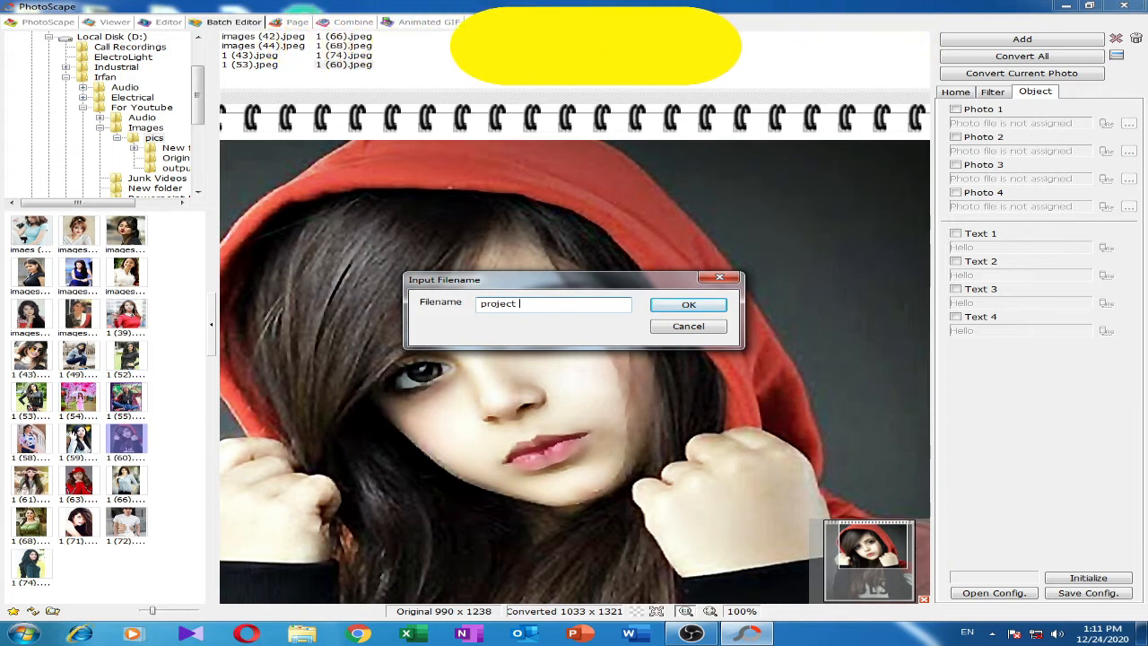
type(" 1")
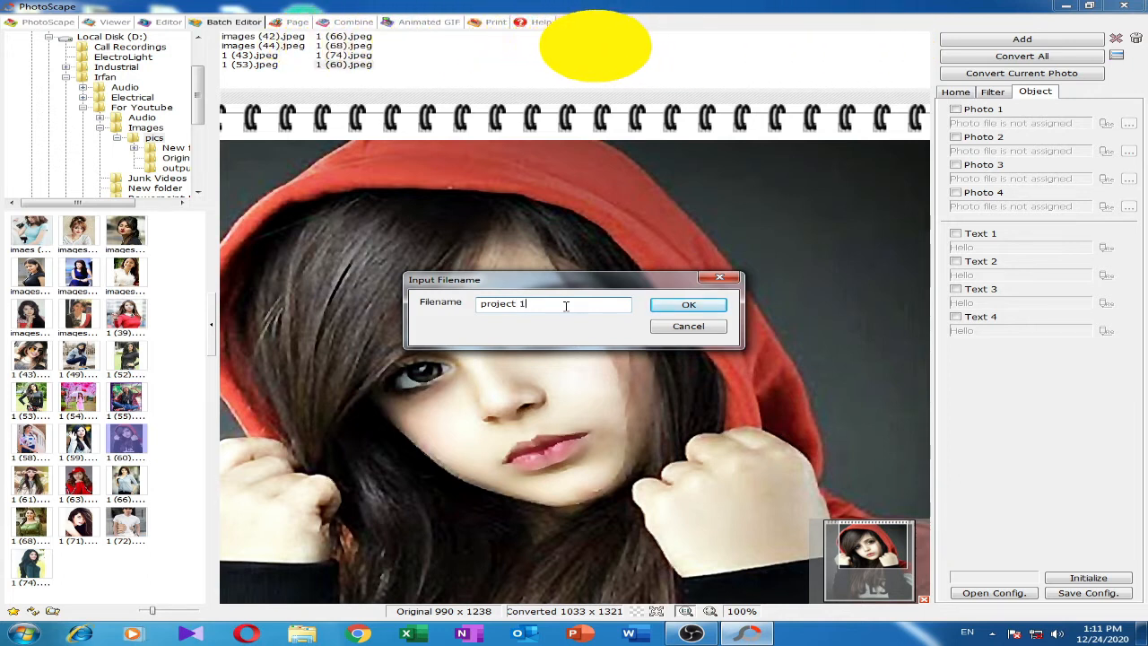
left_click(707, 308)
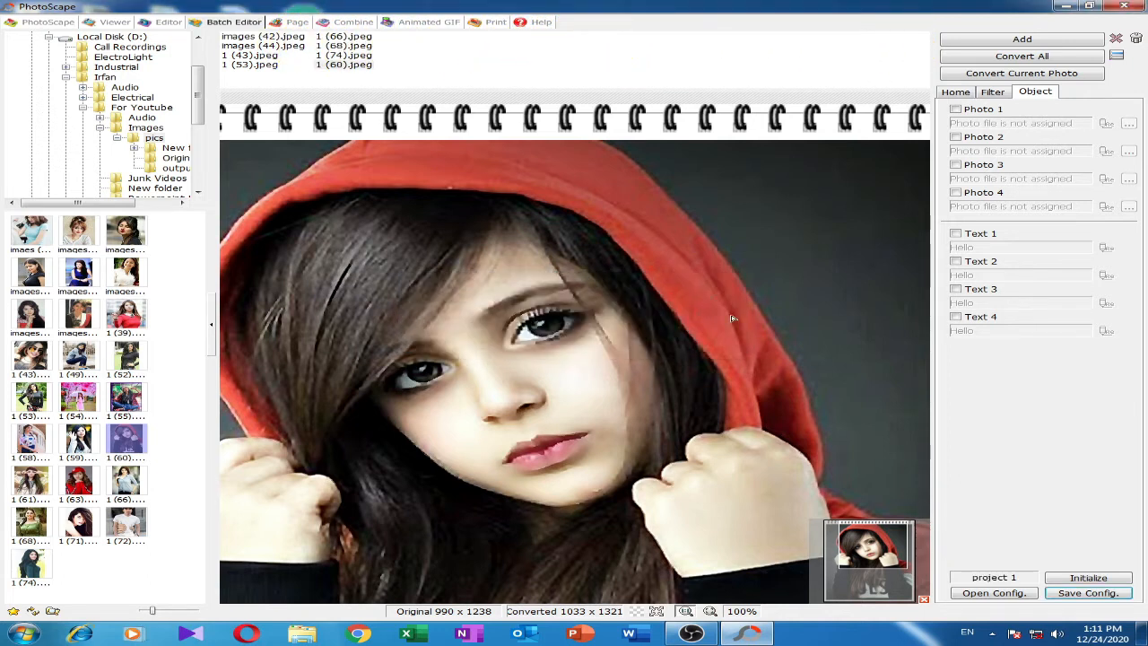
Convert all listed photos into the output folder under the same names, without overwriting the existing 1 (53).jpeg and 1 (66).jpeg
left_click(1051, 43)
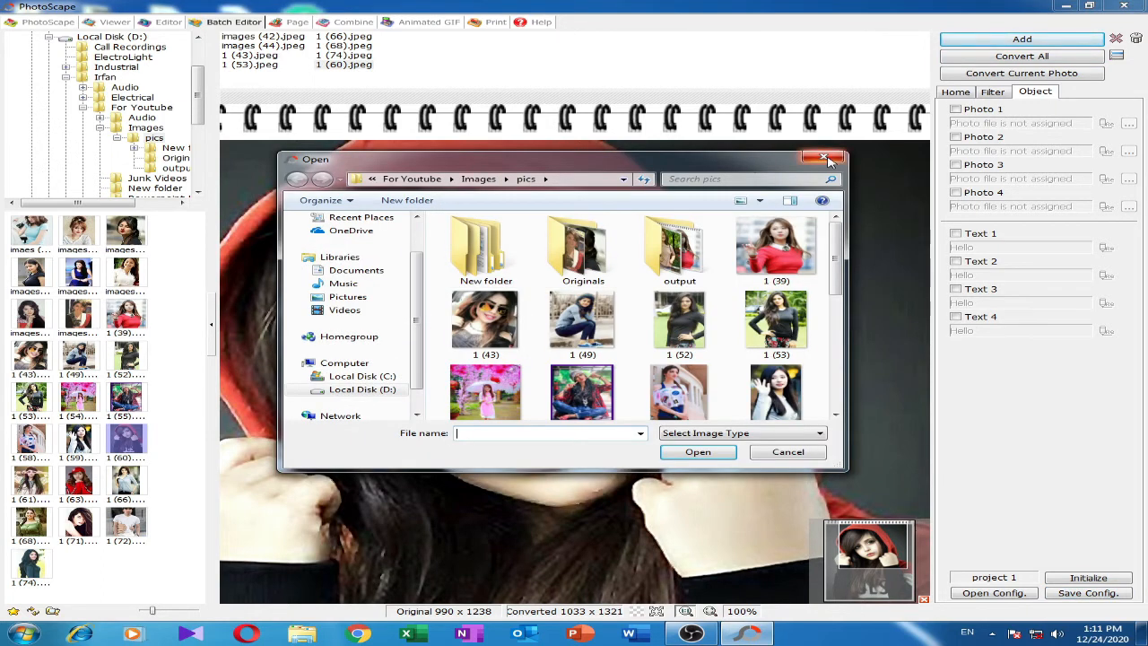
left_click(825, 158)
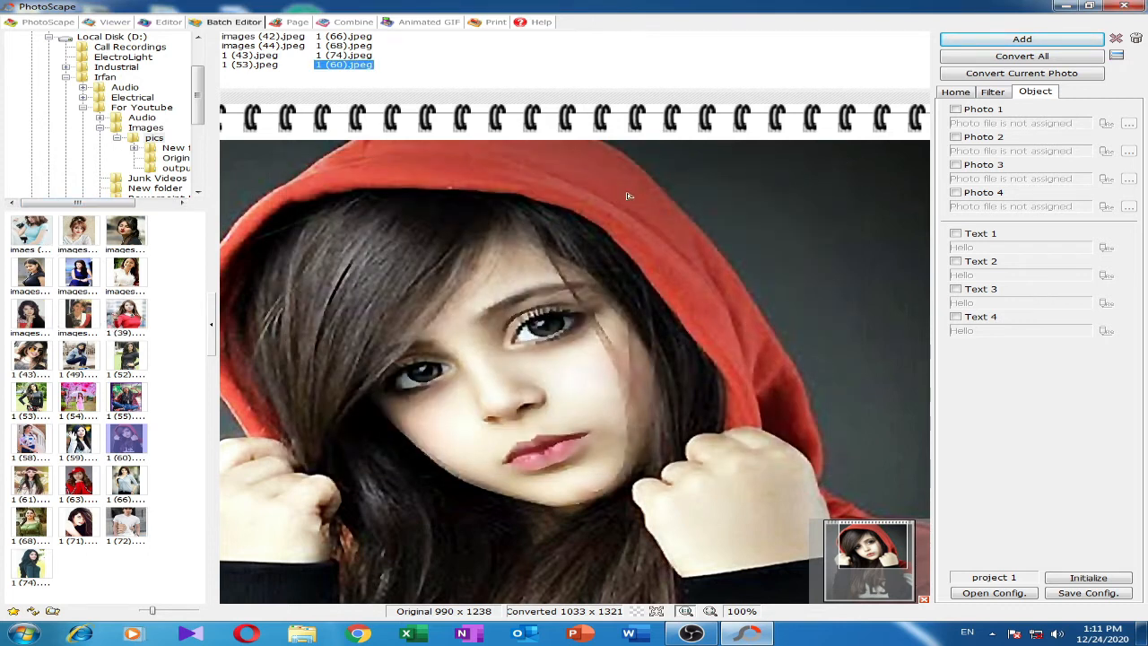
left_click(1067, 57)
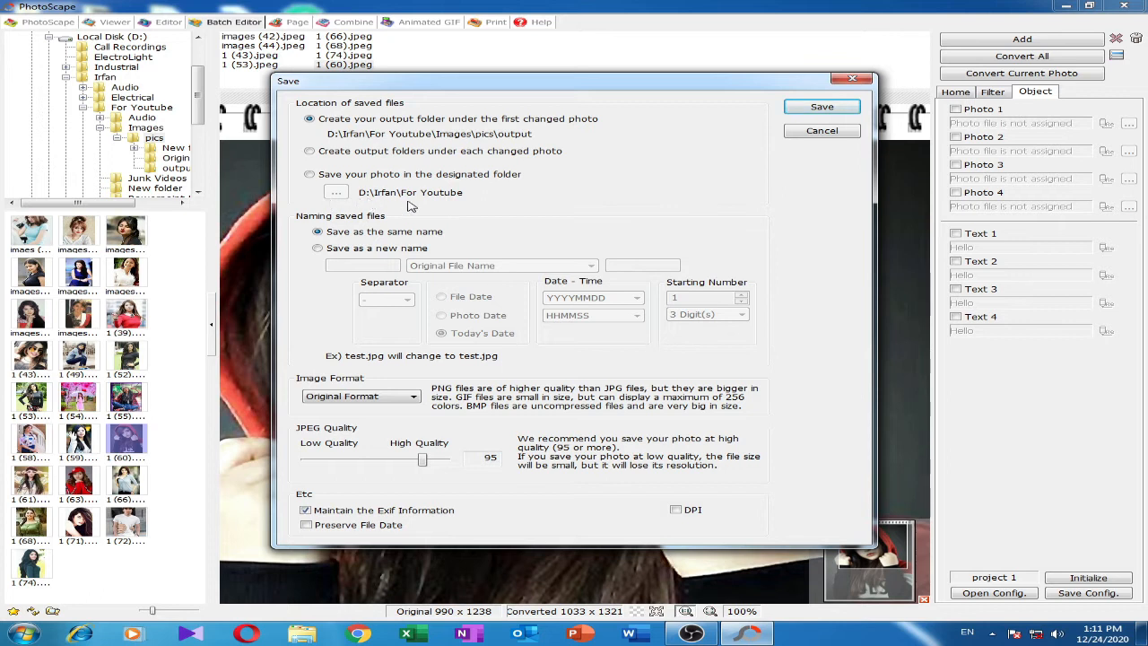
left_click(822, 108)
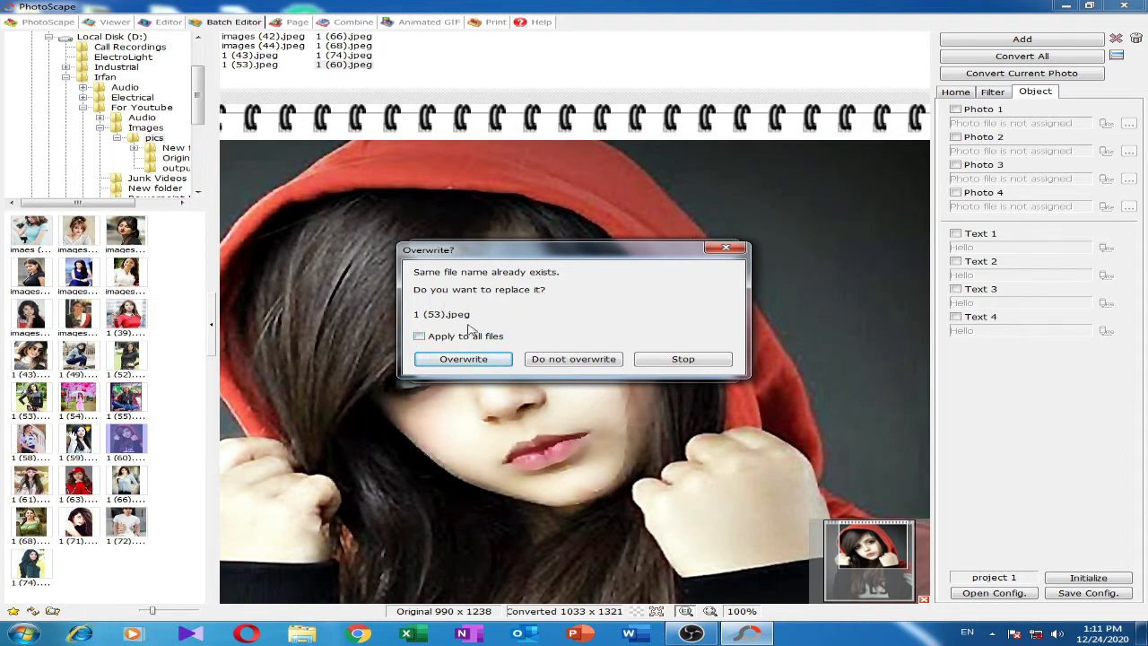
left_click(550, 363)
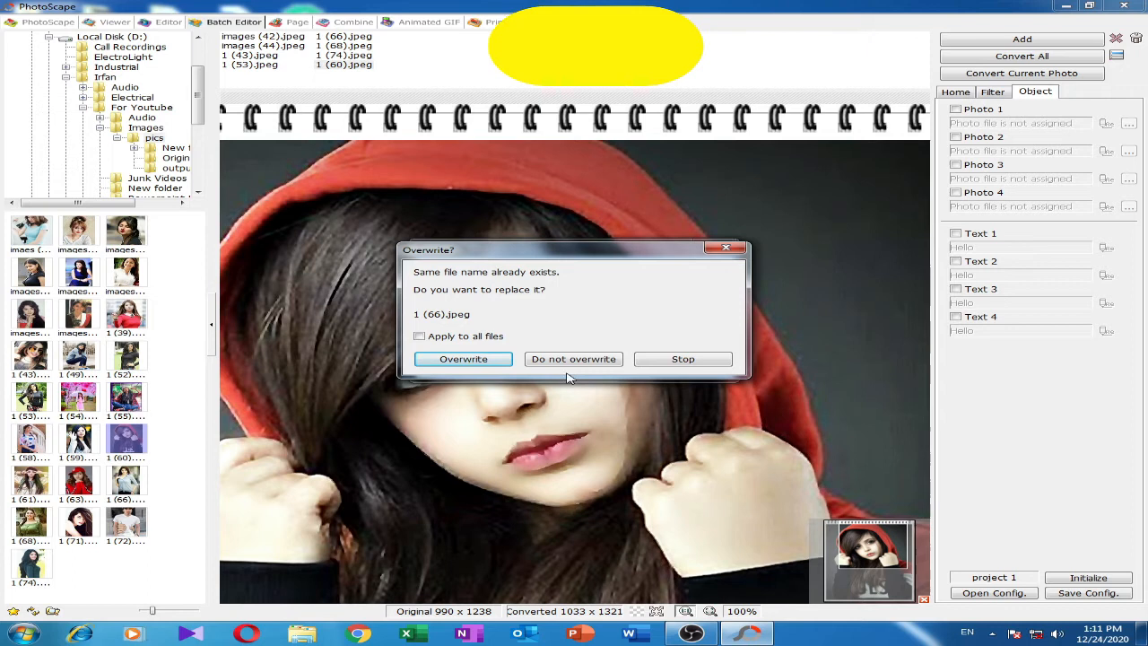
left_click(560, 361)
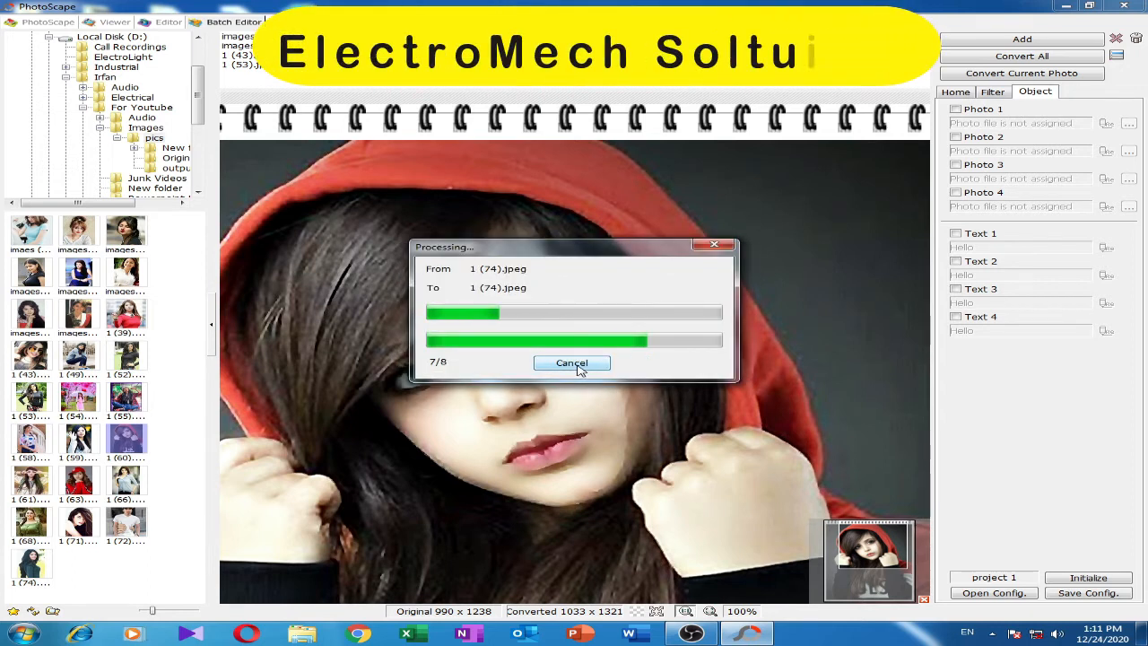
left_click(638, 347)
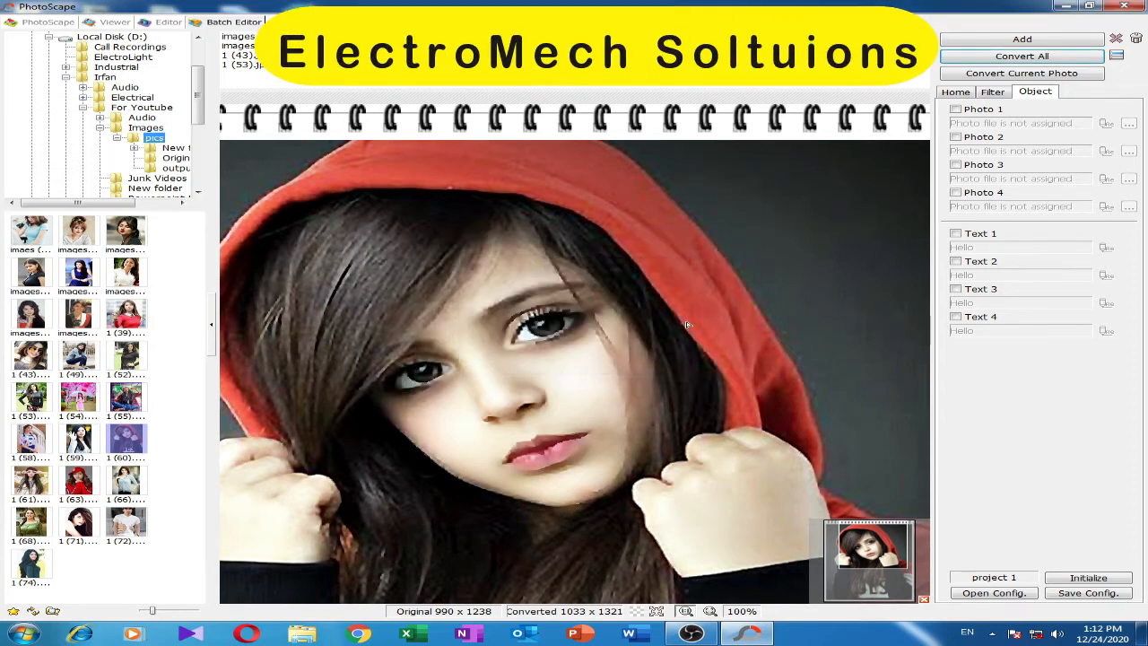
Browse to the output folder in File Explorer and look through the converted photos, starting from project 2images (42)
left_click(1066, 6)
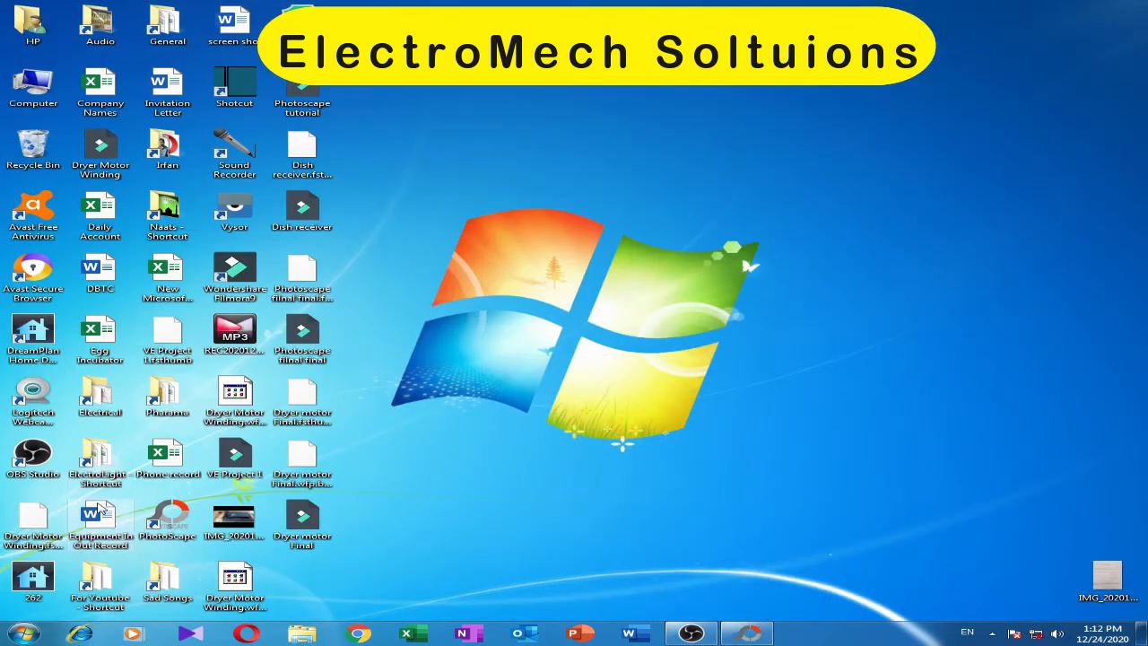
double_click(99, 581)
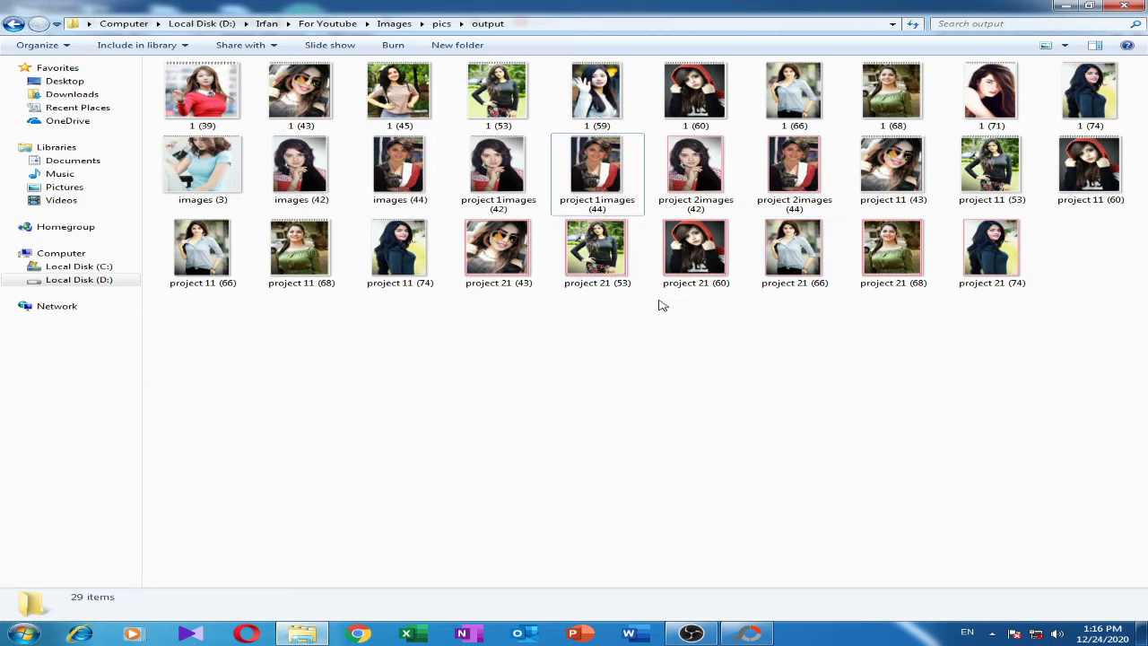
left_click(987, 276)
left_click(882, 268)
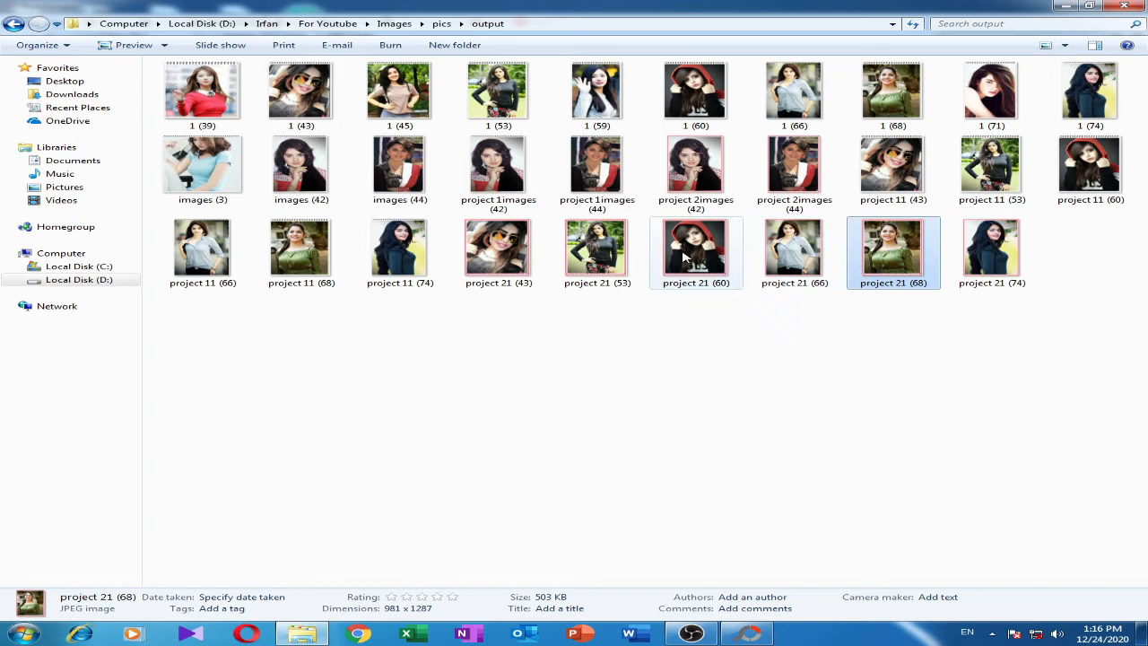
double_click(691, 182)
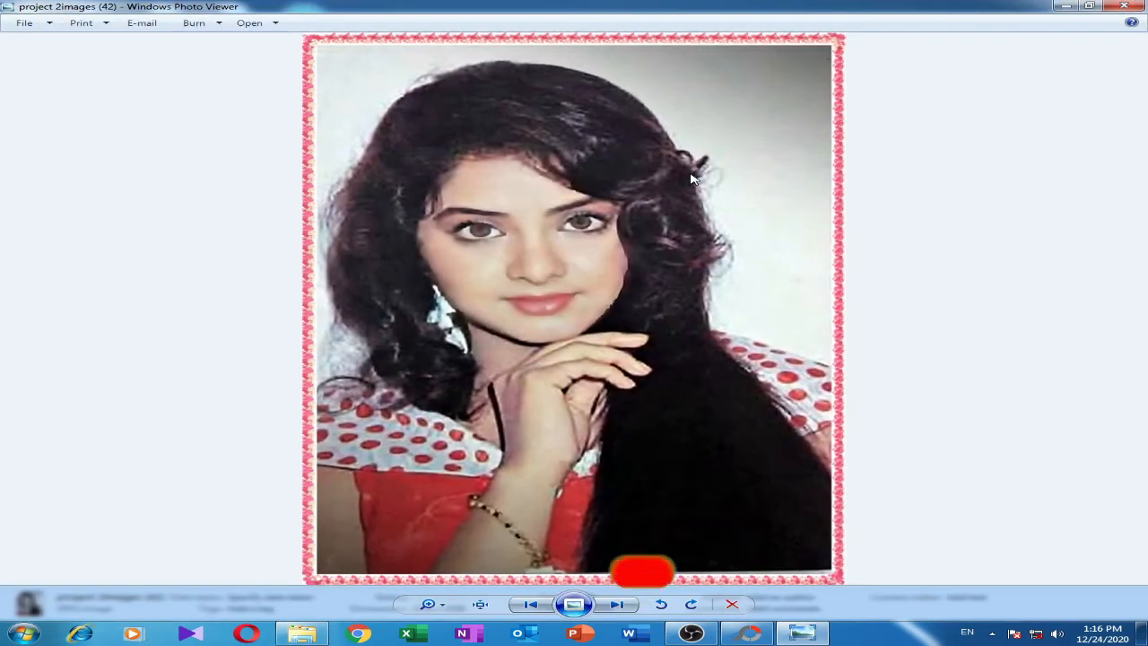
left_click(617, 605)
left_click(617, 605)
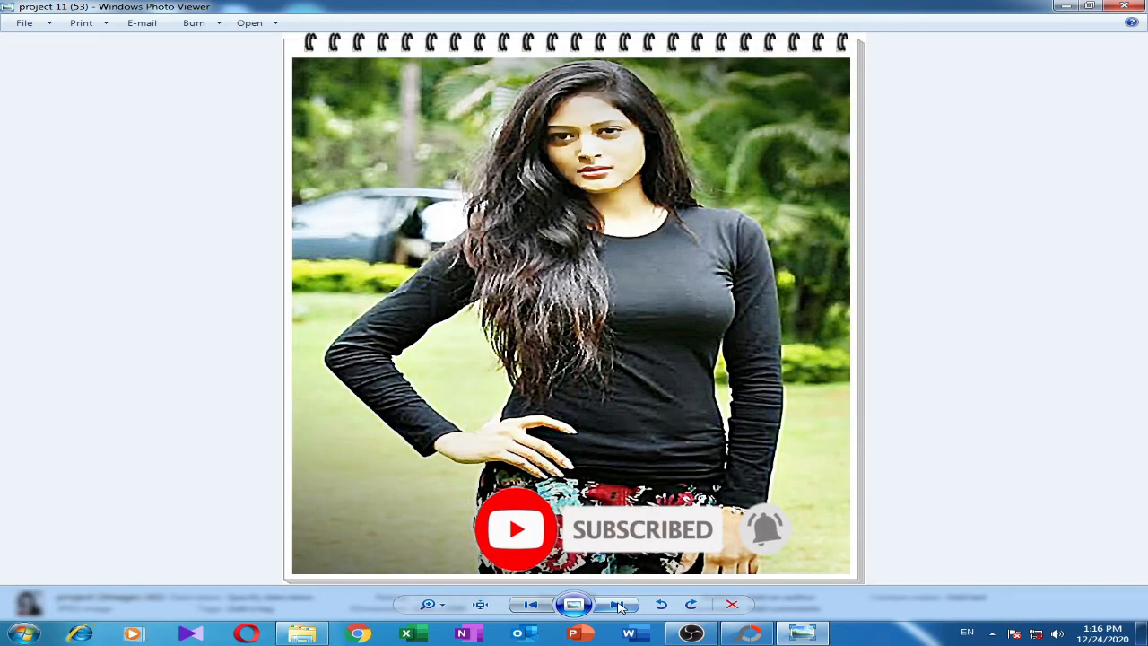
left_click(617, 604)
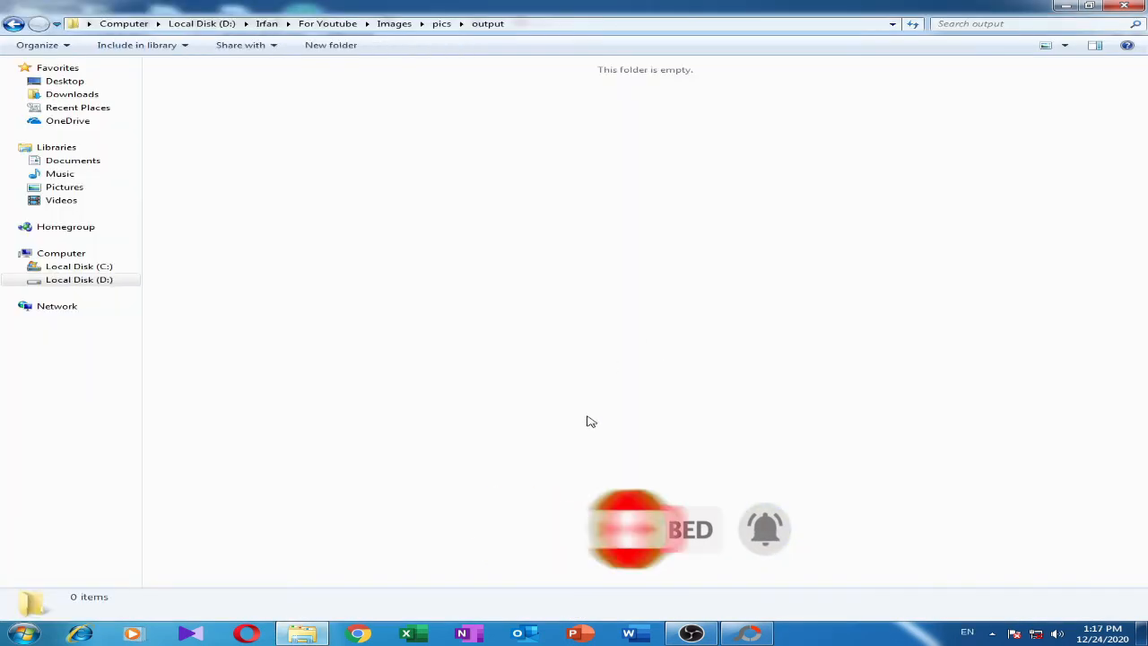
Return to PhotoScape and convert all listed photos with the Pattern 11 frame, prefixing the original file names with "project 2"
left_click(741, 633)
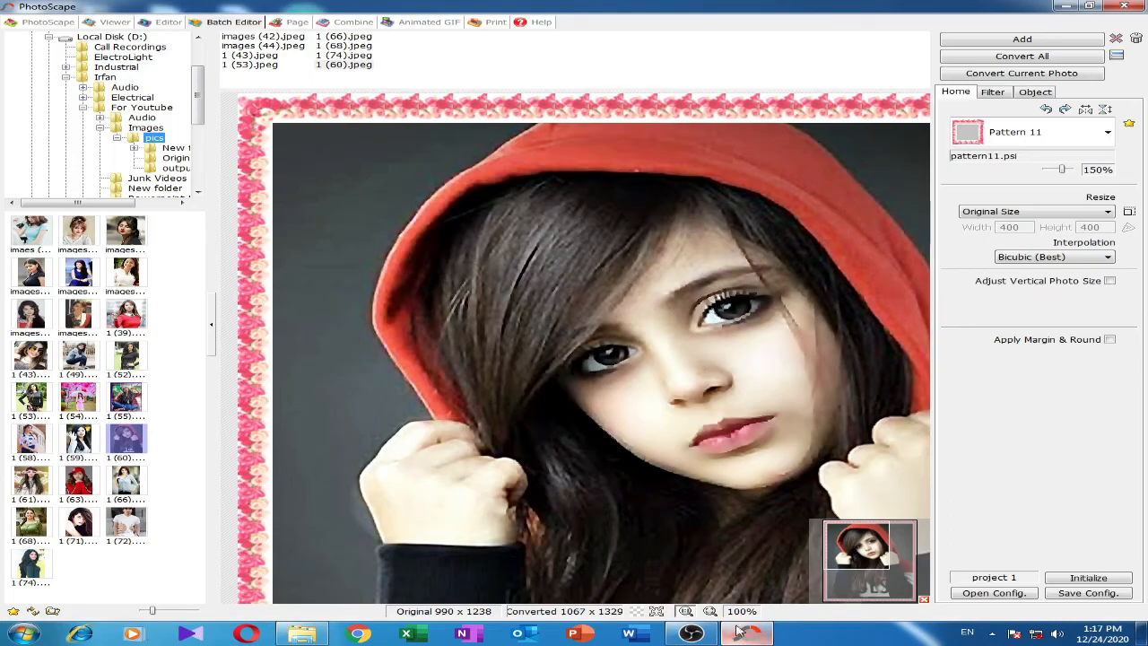
left_click(1032, 59)
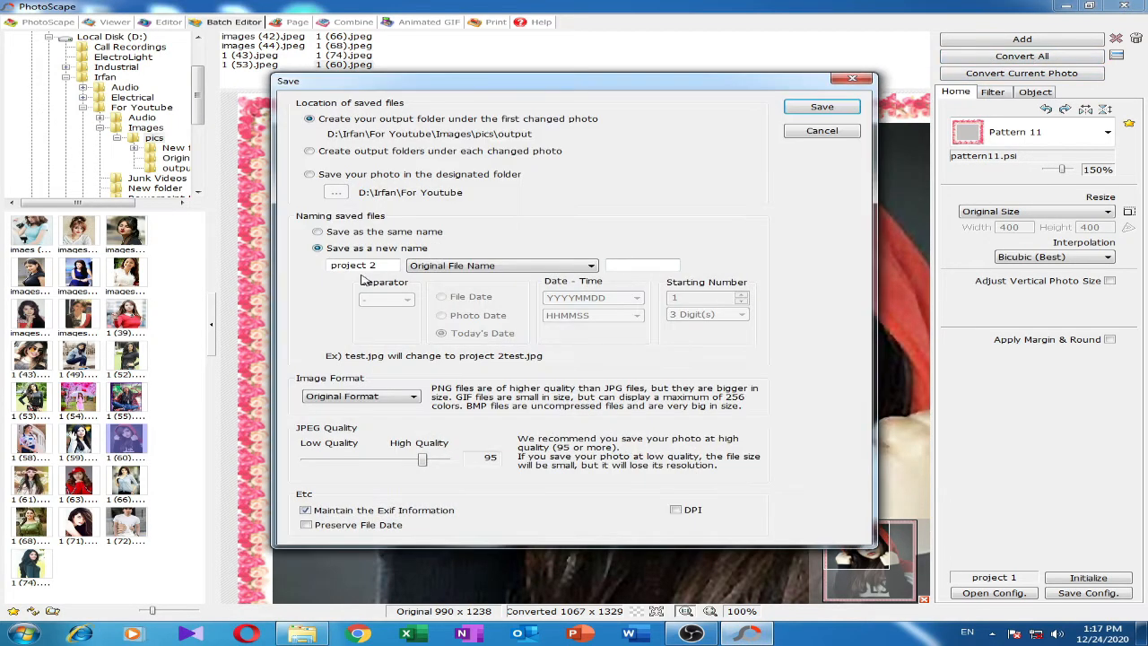
left_click(830, 108)
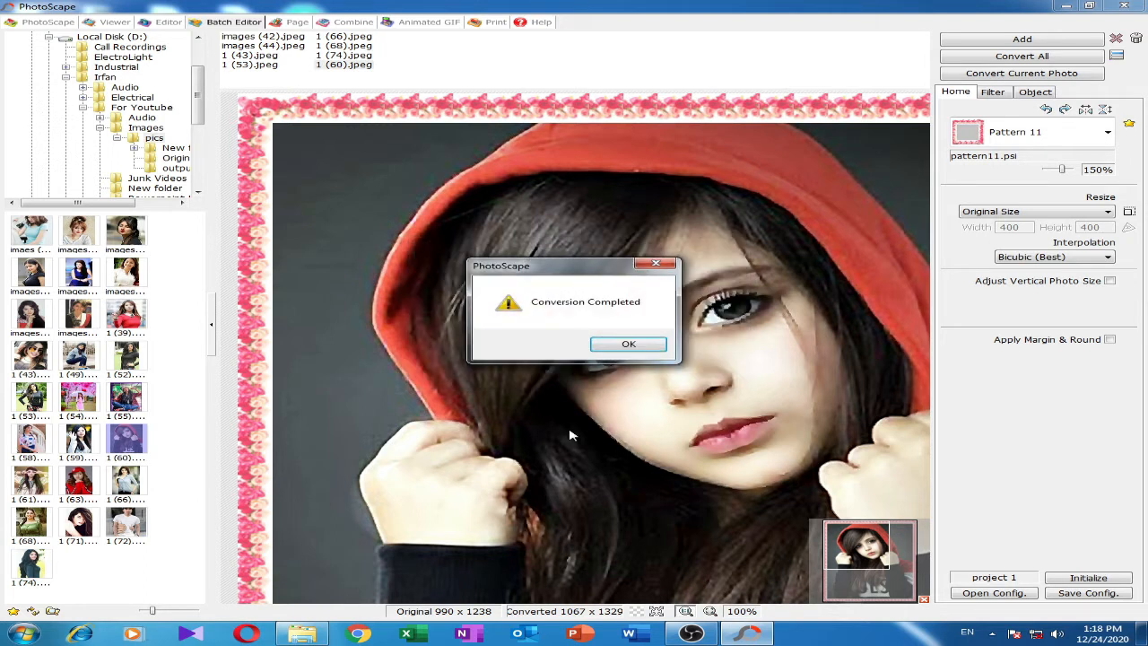
left_click(617, 347)
Open project 2images (42) from the output folder and page through all the newly converted photos
left_click(326, 627)
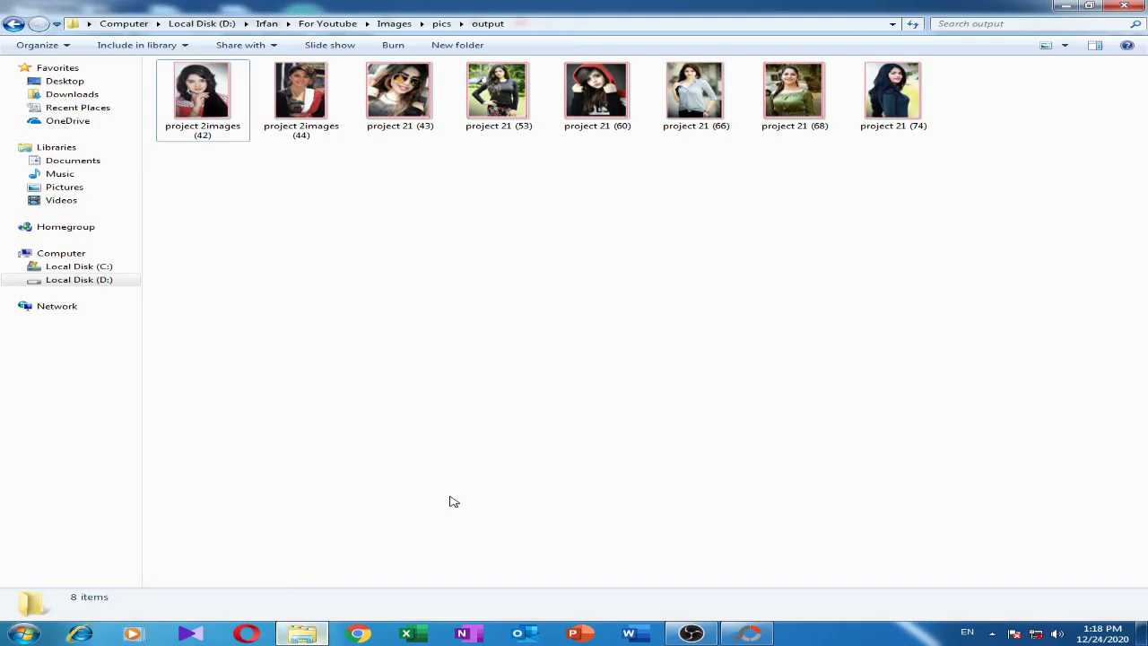
left_click(206, 103)
double_click(207, 101)
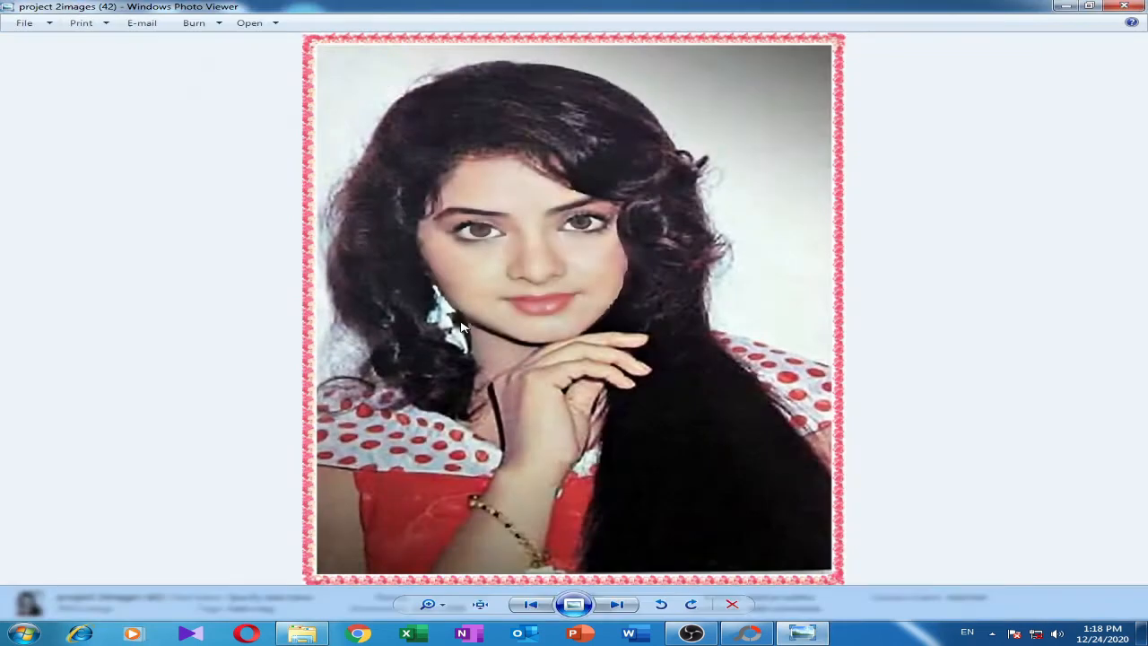
left_click(616, 604)
left_click(616, 605)
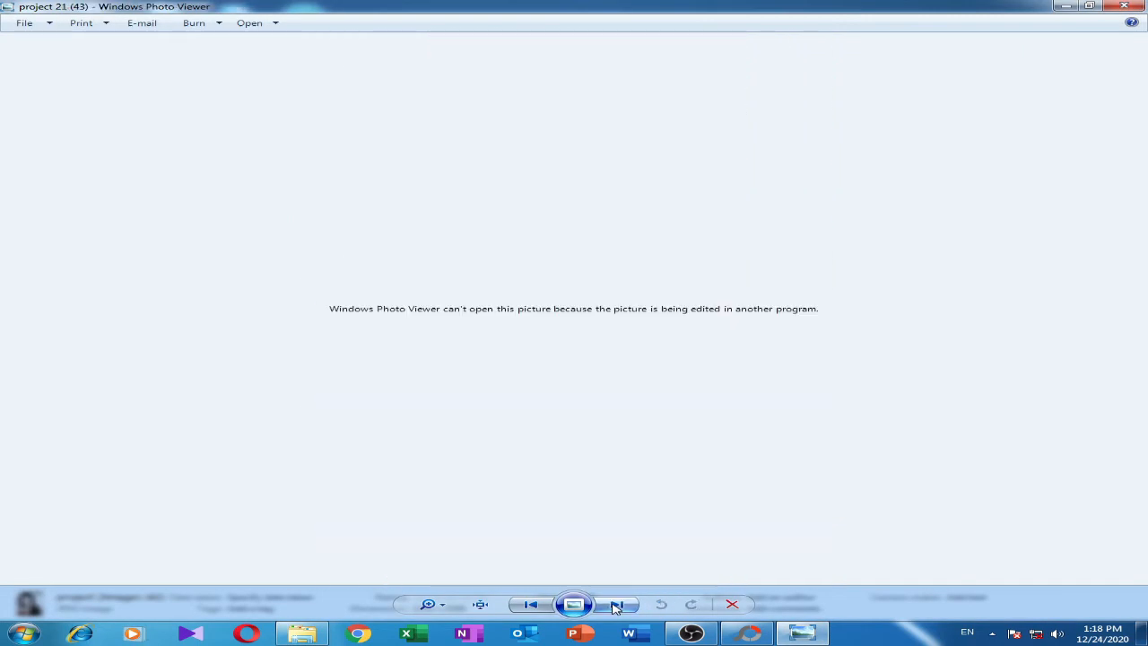
left_click(616, 606)
left_click(616, 606)
left_click(616, 605)
left_click(616, 606)
left_click(616, 605)
left_click(616, 606)
left_click(616, 605)
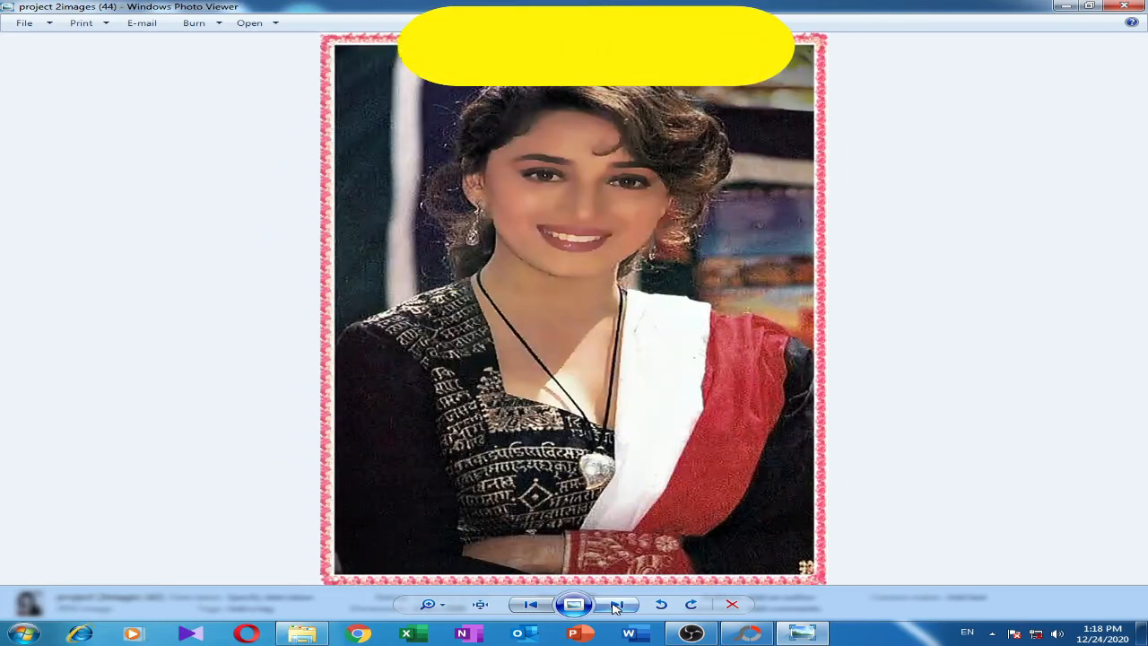
left_click(616, 606)
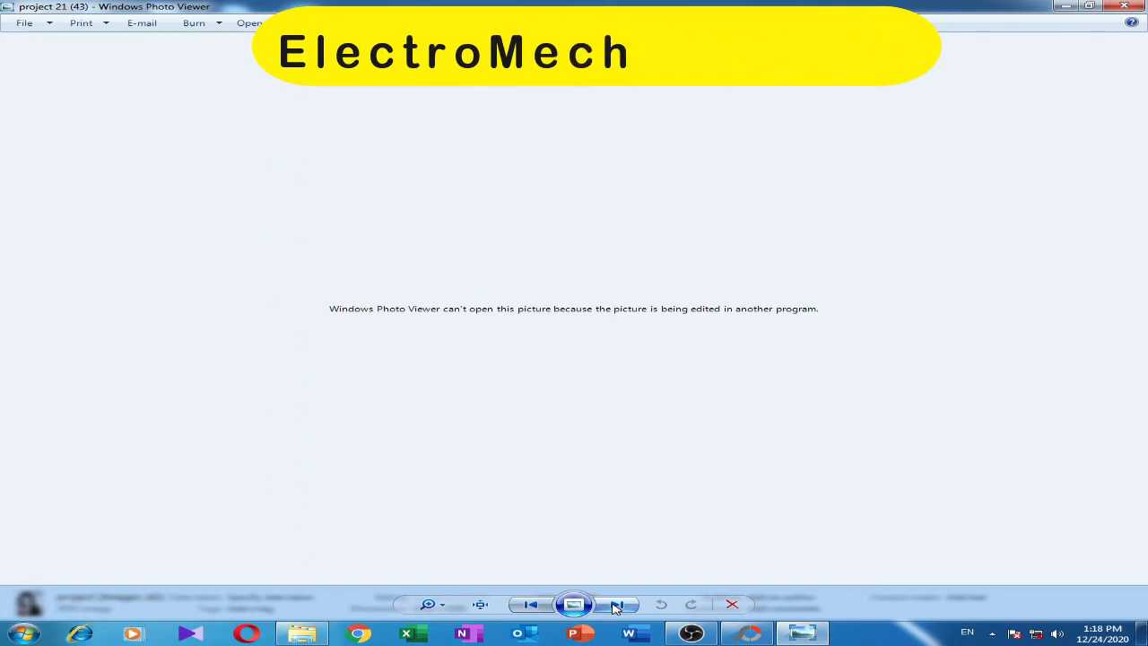
left_click(1124, 6)
Delete all the project 2 photos from the output folder
left_click_drag(182, 161, 964, 144)
key("Delete")
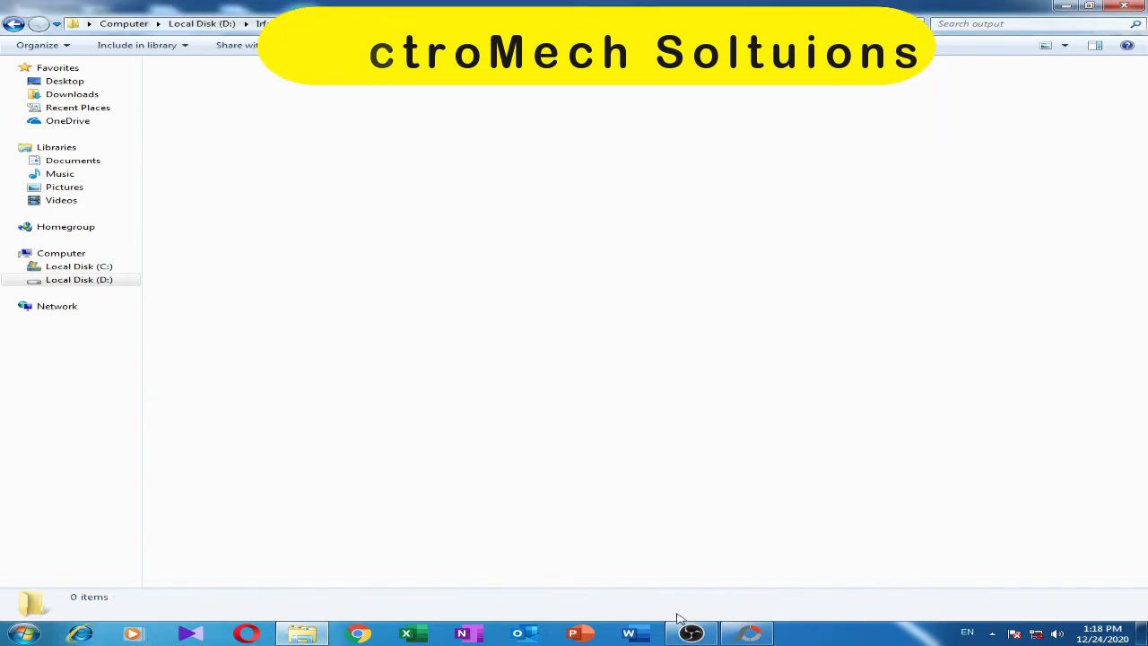
Switch to PhotoScape's Page feature and choose the layered layout with four corner photos and one overlapping centre photo
left_click(749, 633)
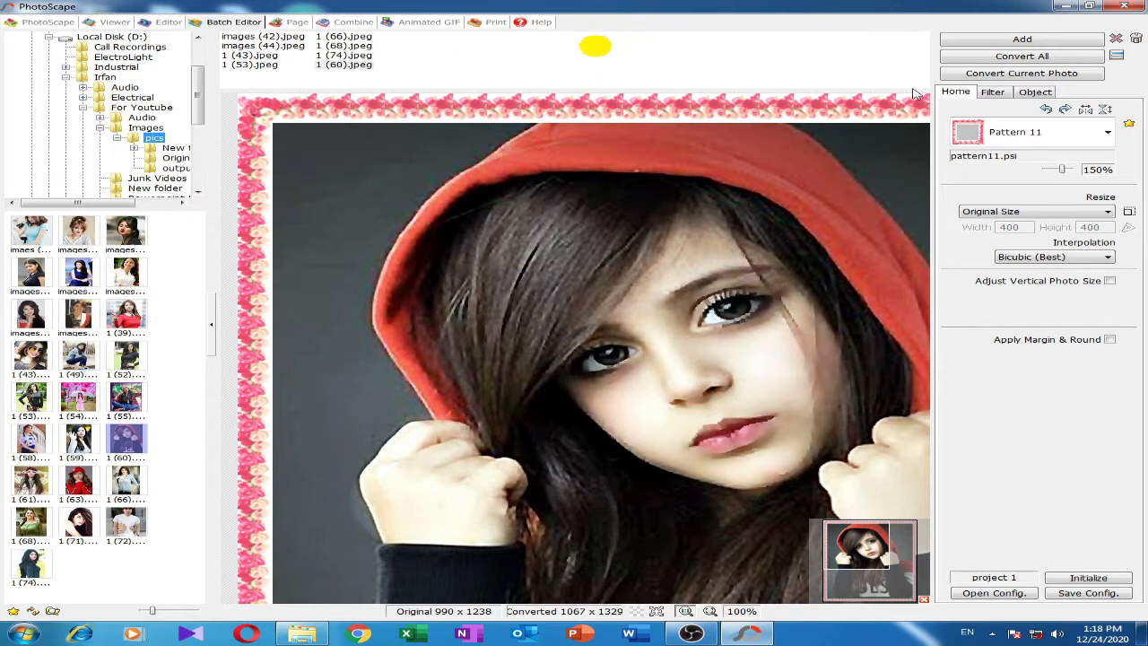
left_click(28, 21)
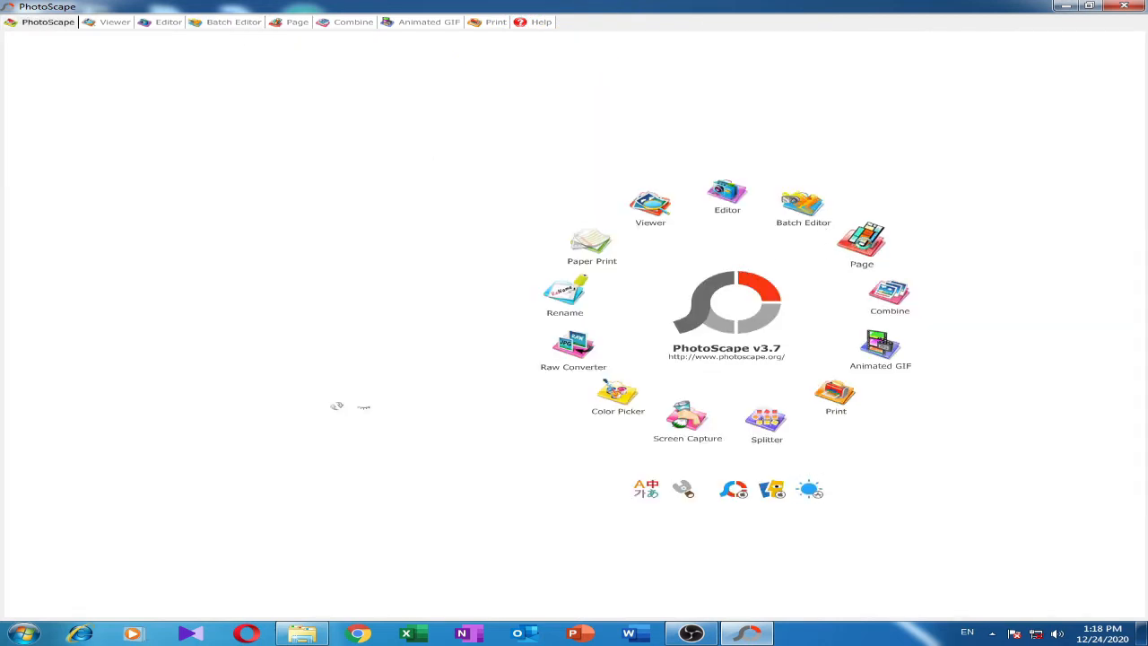
left_click(861, 240)
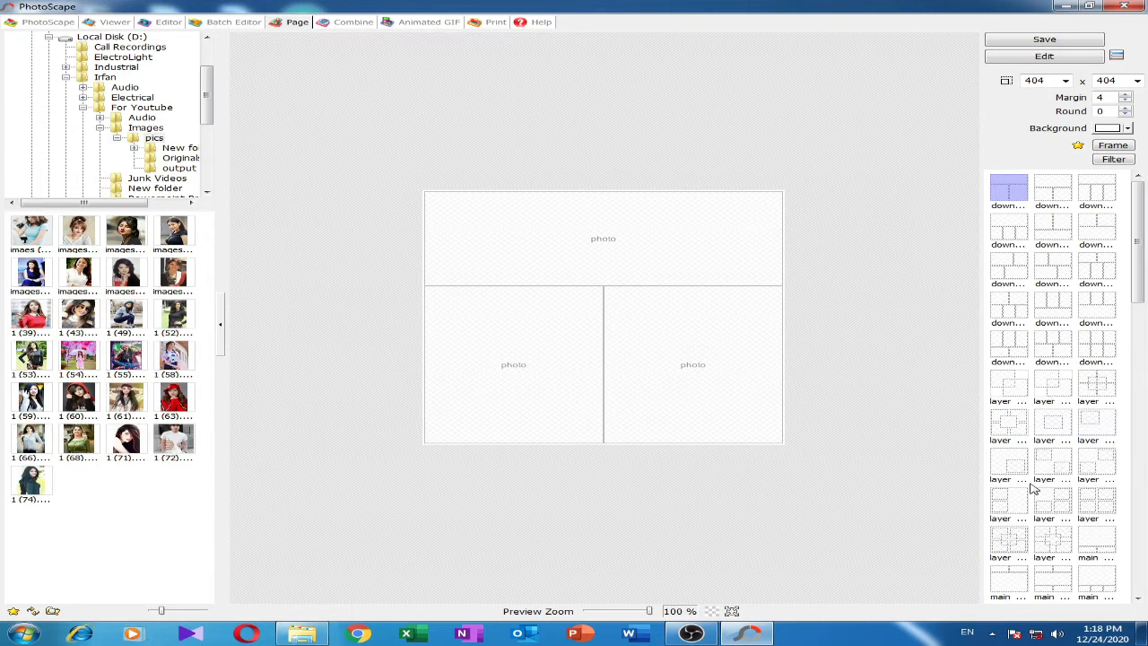
left_click(1053, 540)
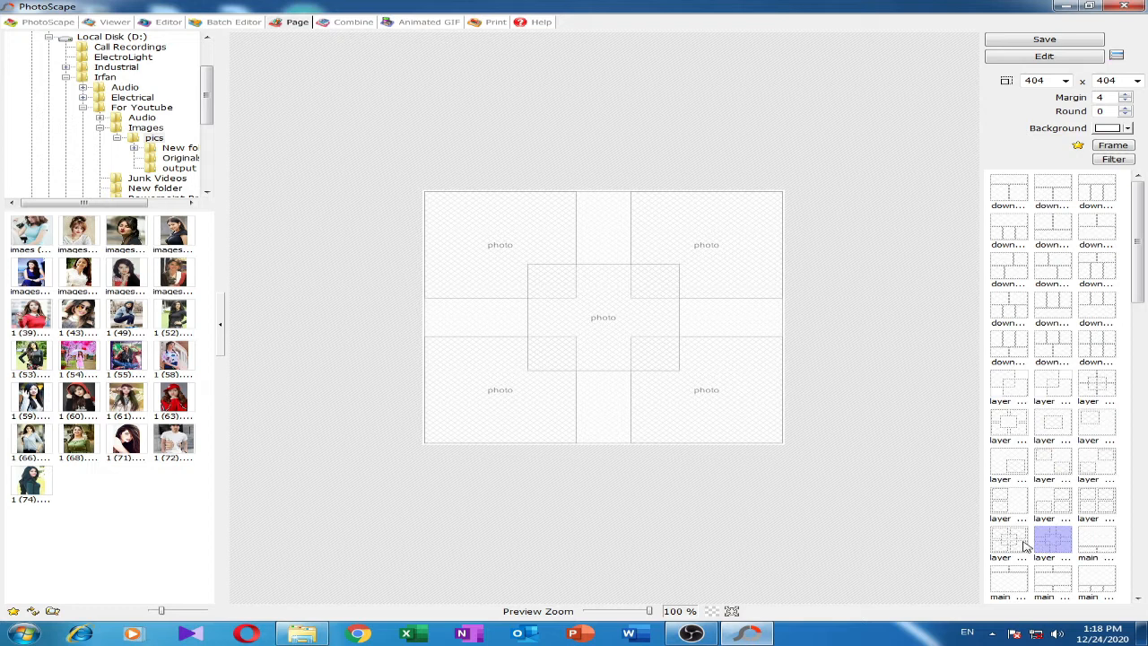
left_click(1016, 542)
left_click(1013, 203)
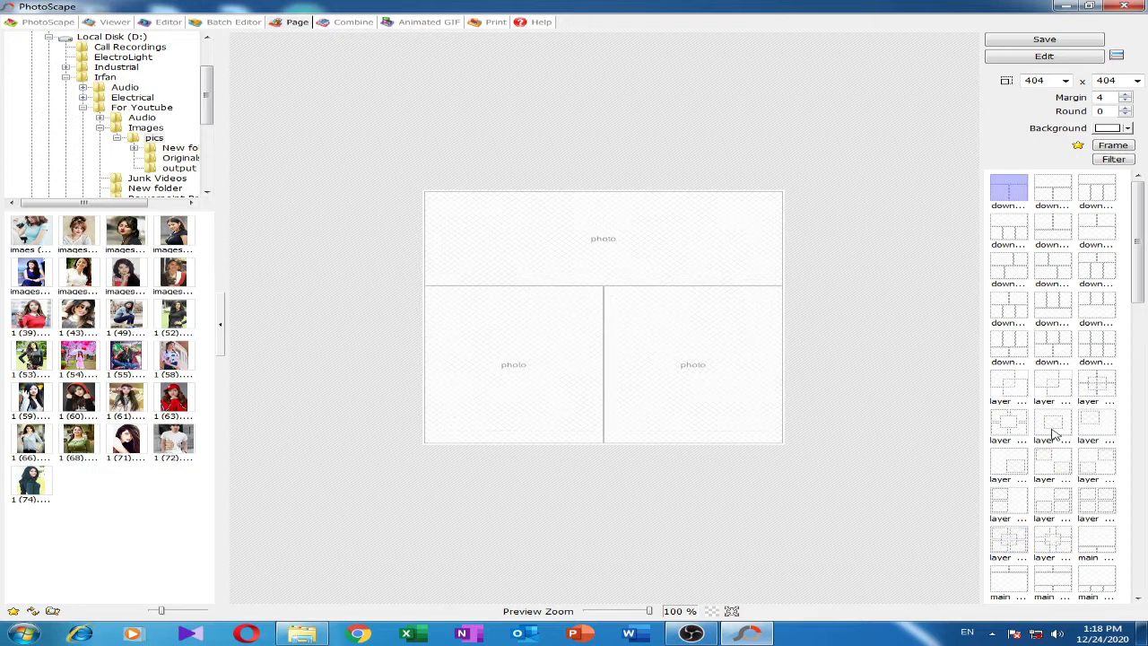
left_click(1053, 538)
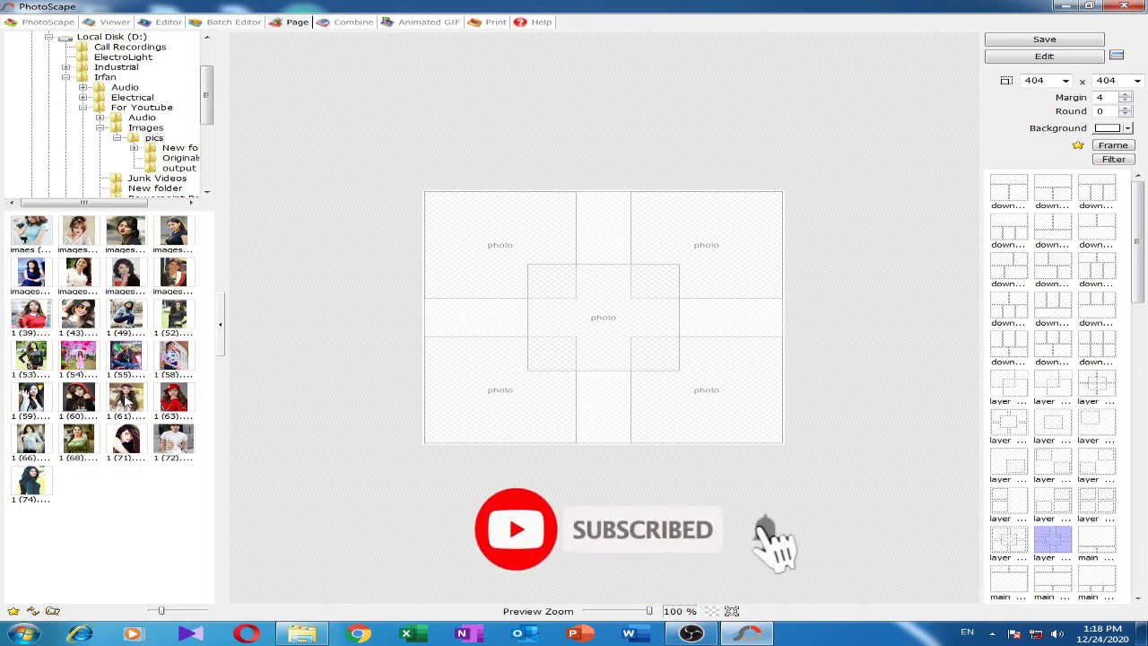
Fill the centre with 1 (61), corners clockwise from upper left with 1 (60), images (42), 1 (66), images (3), and send the page to Editor
left_click_drag(126, 397, 586, 328)
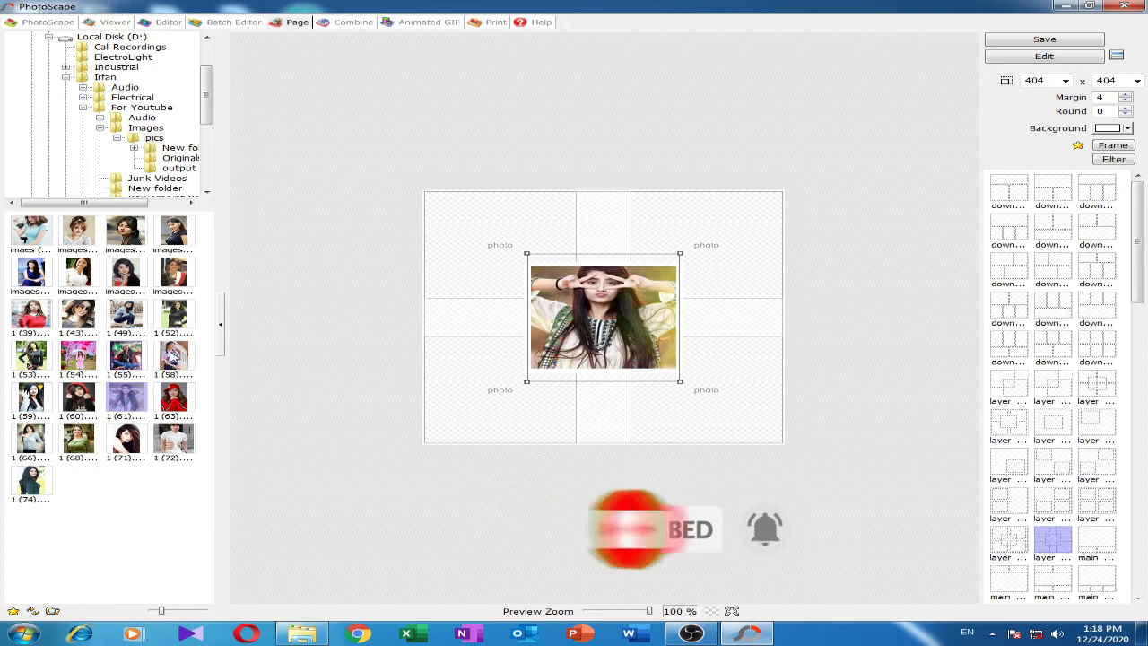
left_click_drag(77, 408, 482, 252)
left_click_drag(128, 278, 707, 239)
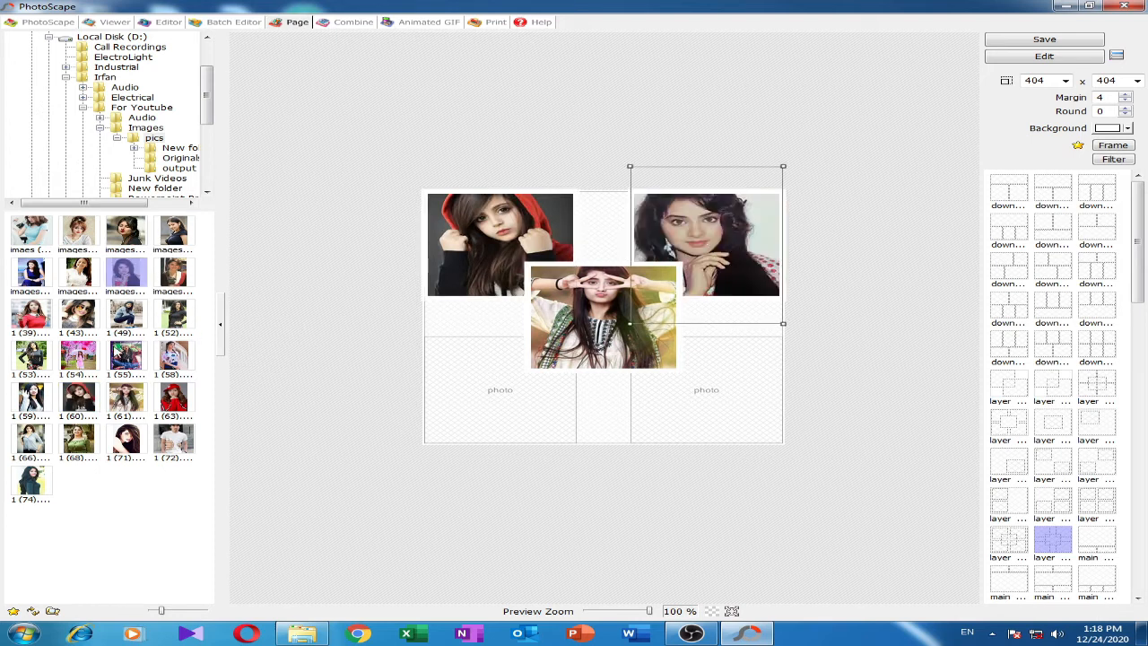
left_click_drag(189, 235, 491, 385)
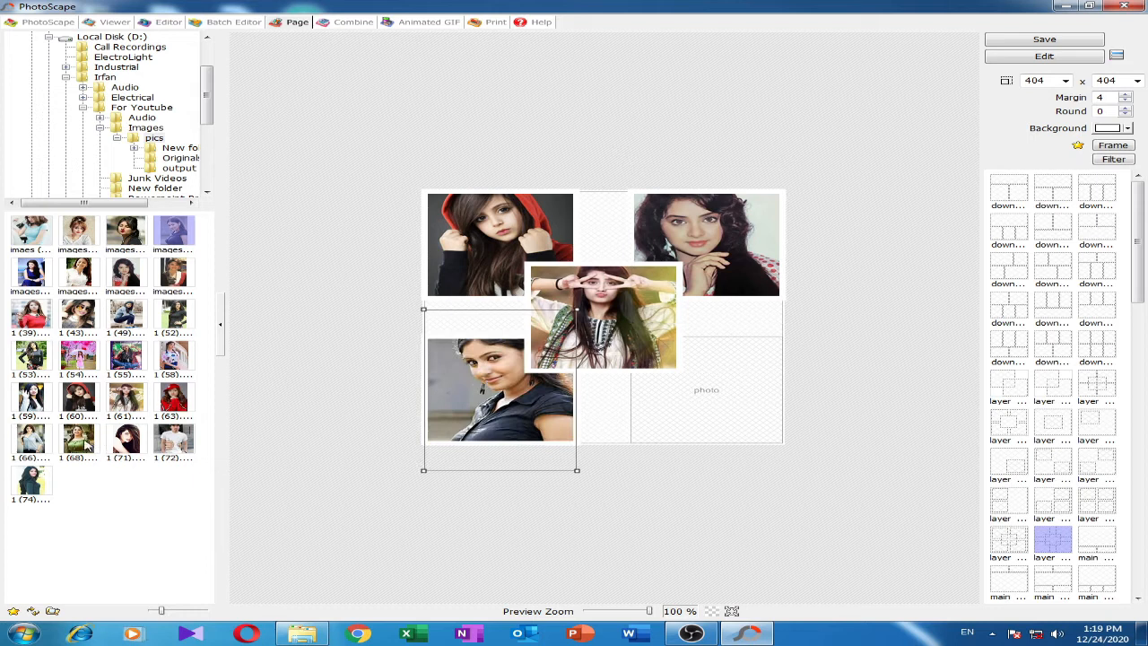
left_click_drag(49, 446, 706, 387)
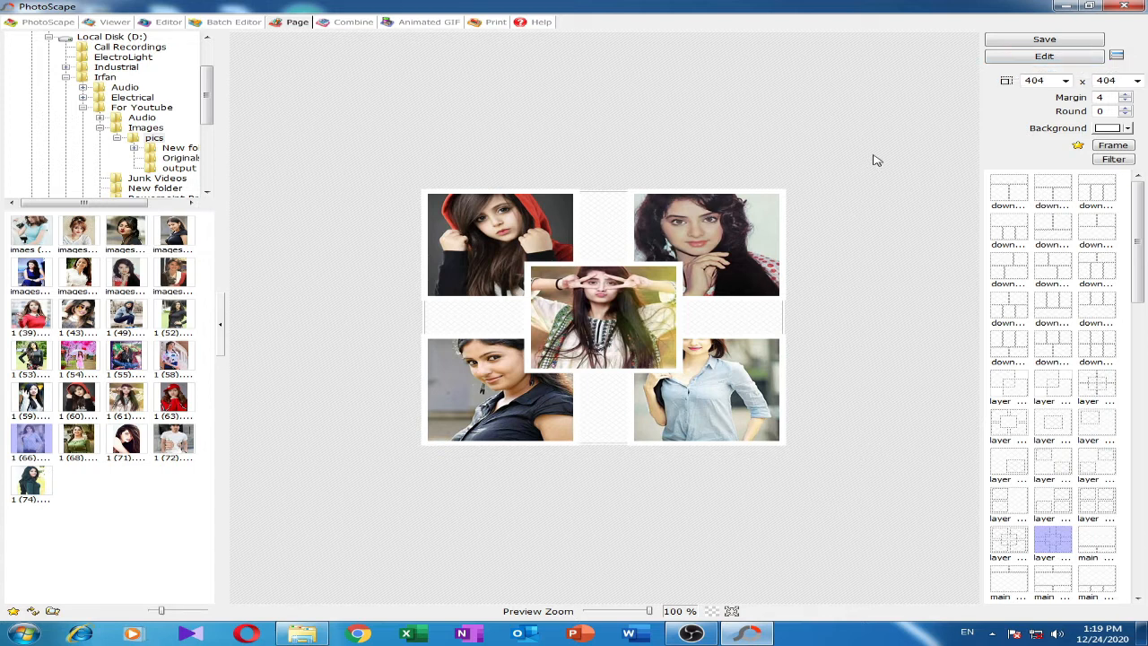
left_click(1086, 58)
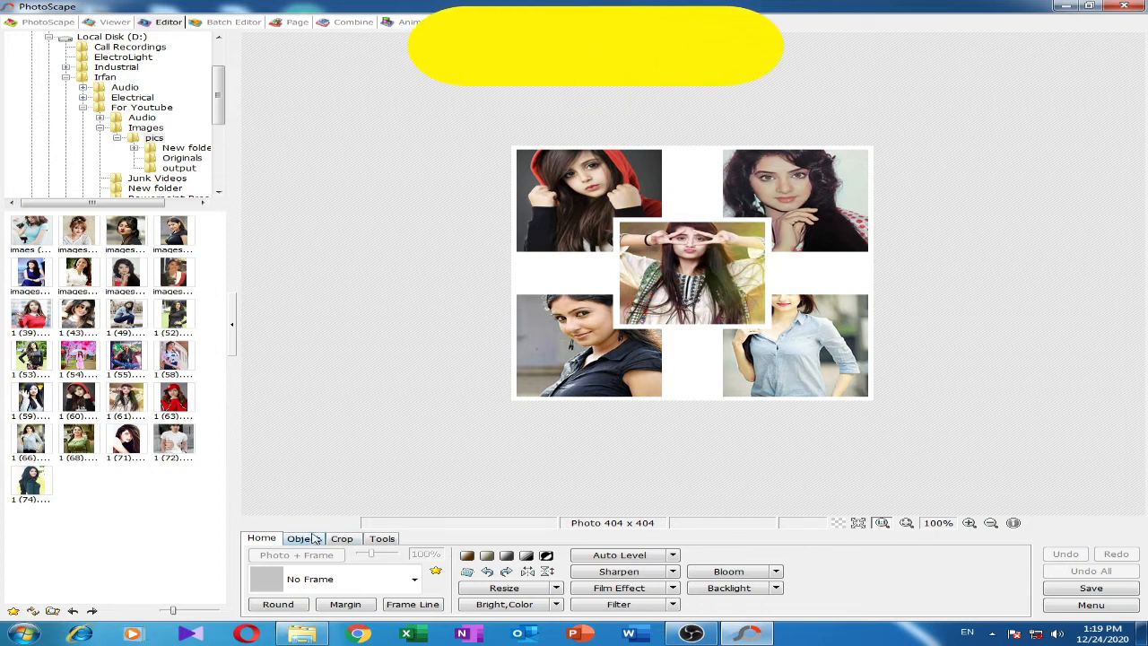
Try the Illusion distortion filter on the collage
left_click(676, 604)
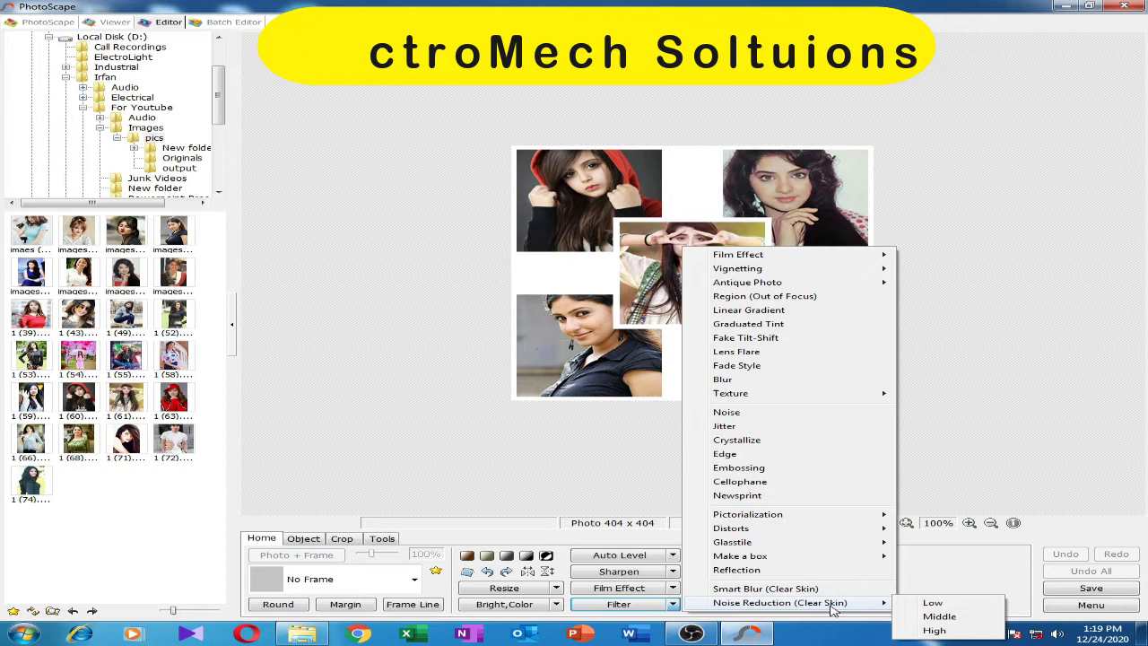
mouse_move(764, 532)
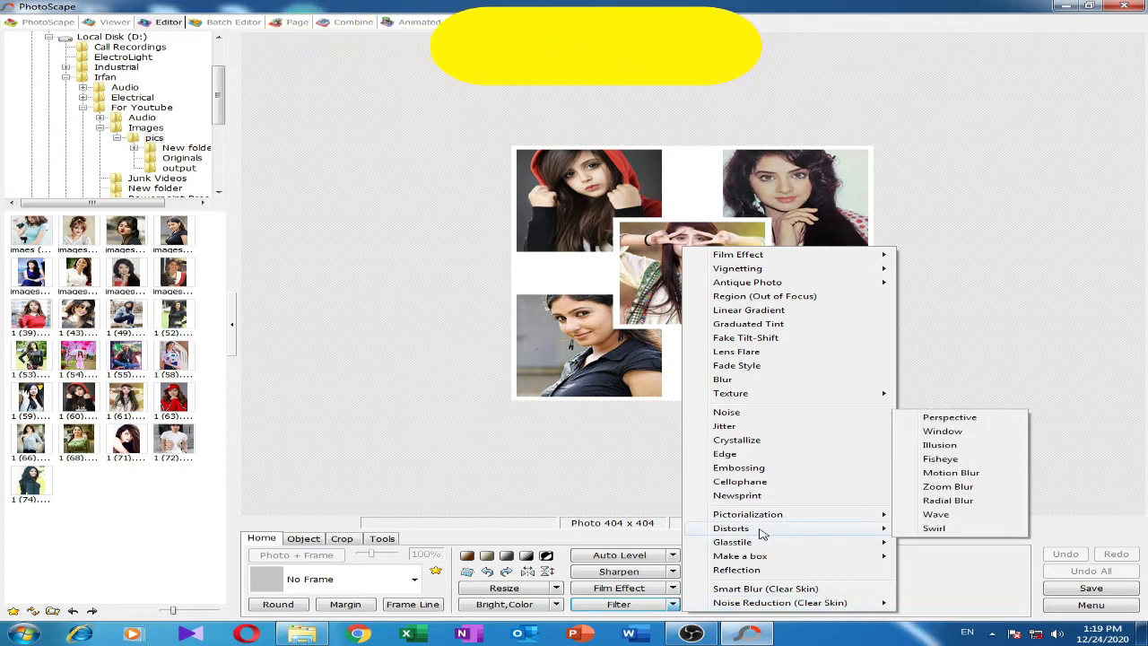
left_click(964, 445)
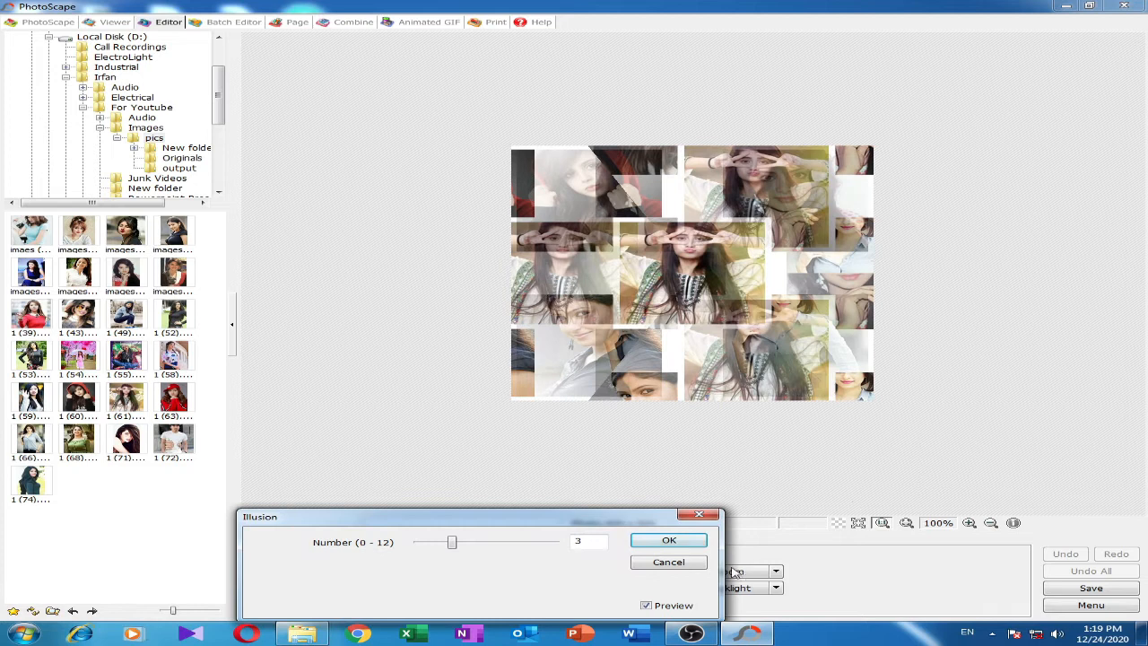
left_click(681, 562)
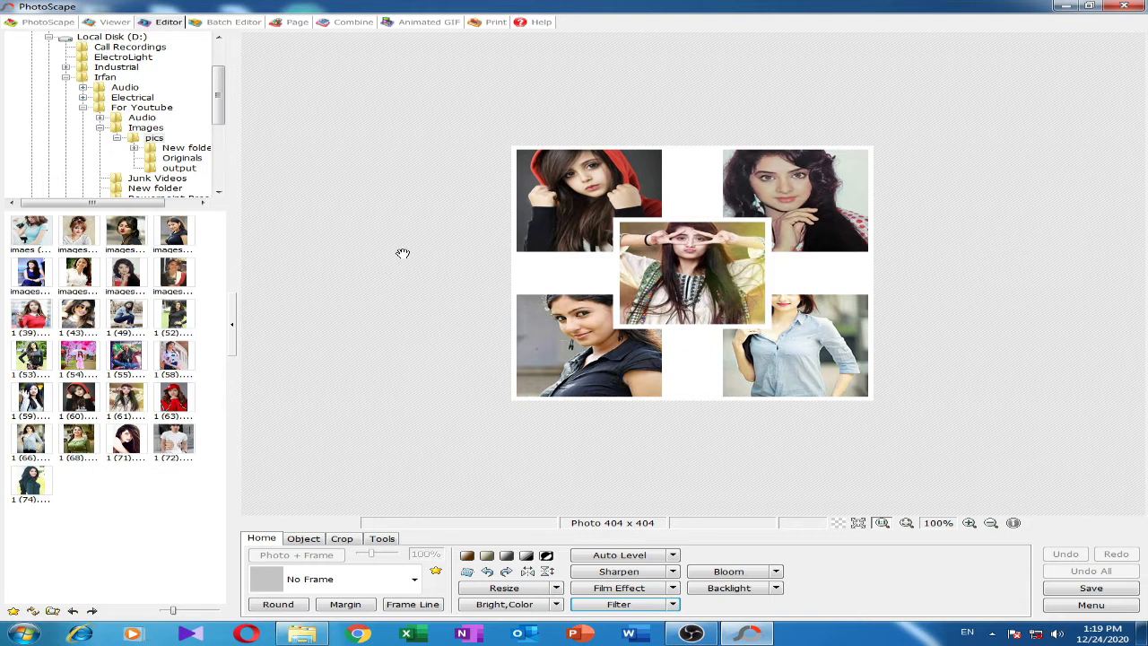
Save the collage as a new JPEG file named project3 in the pics folder at 100% quality
left_click(1090, 589)
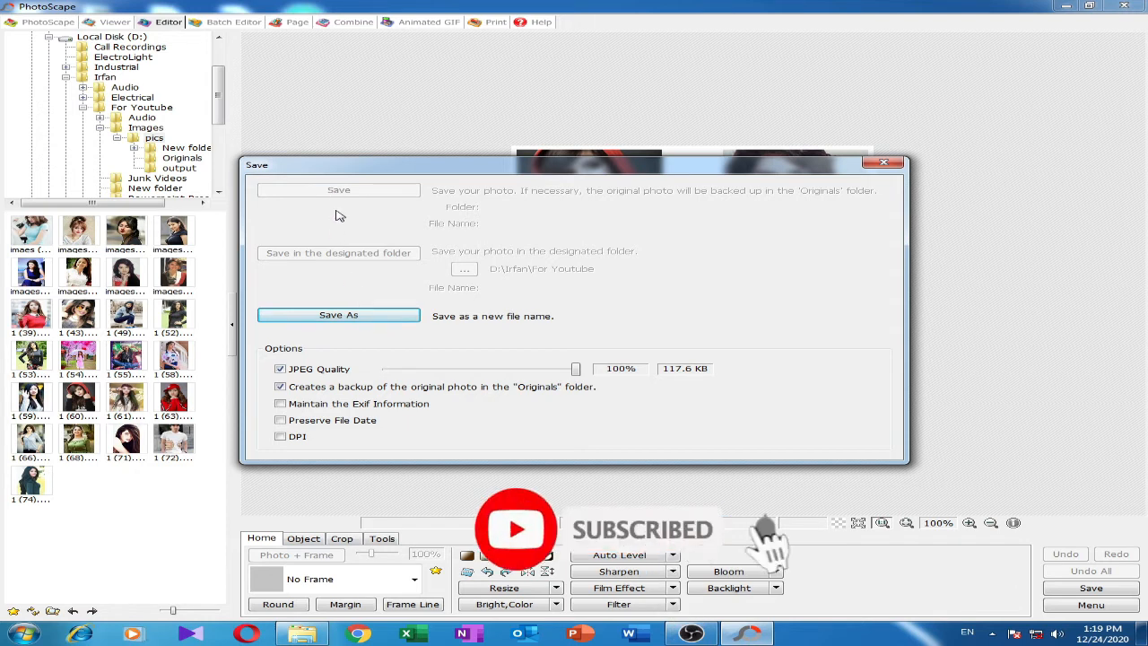
left_click(392, 315)
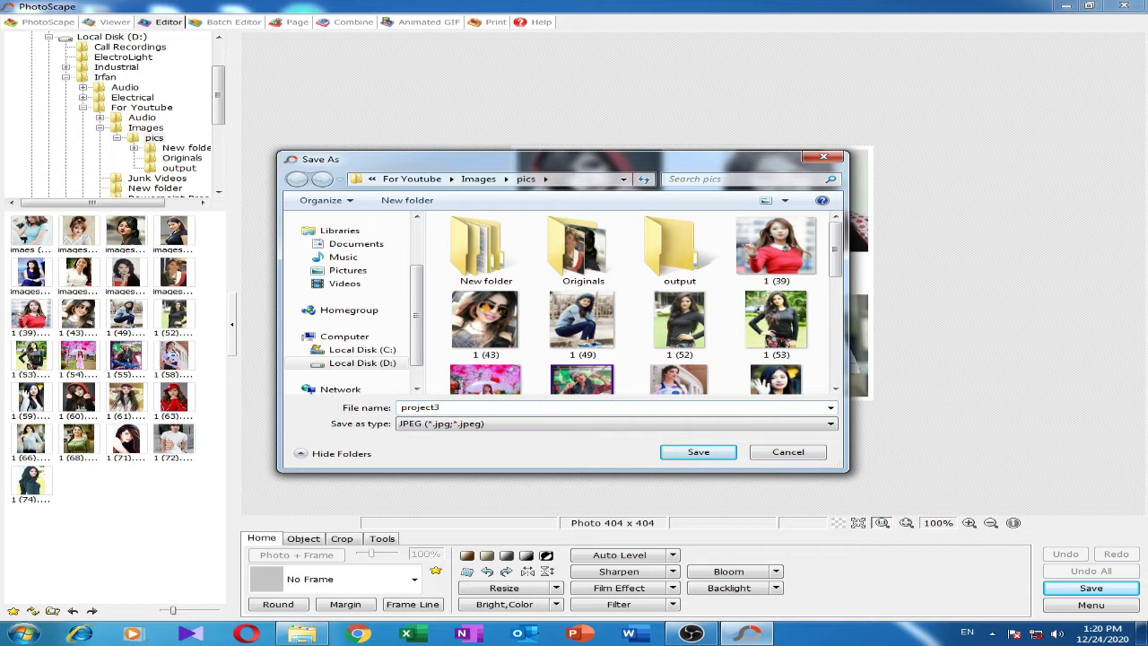
left_click(705, 454)
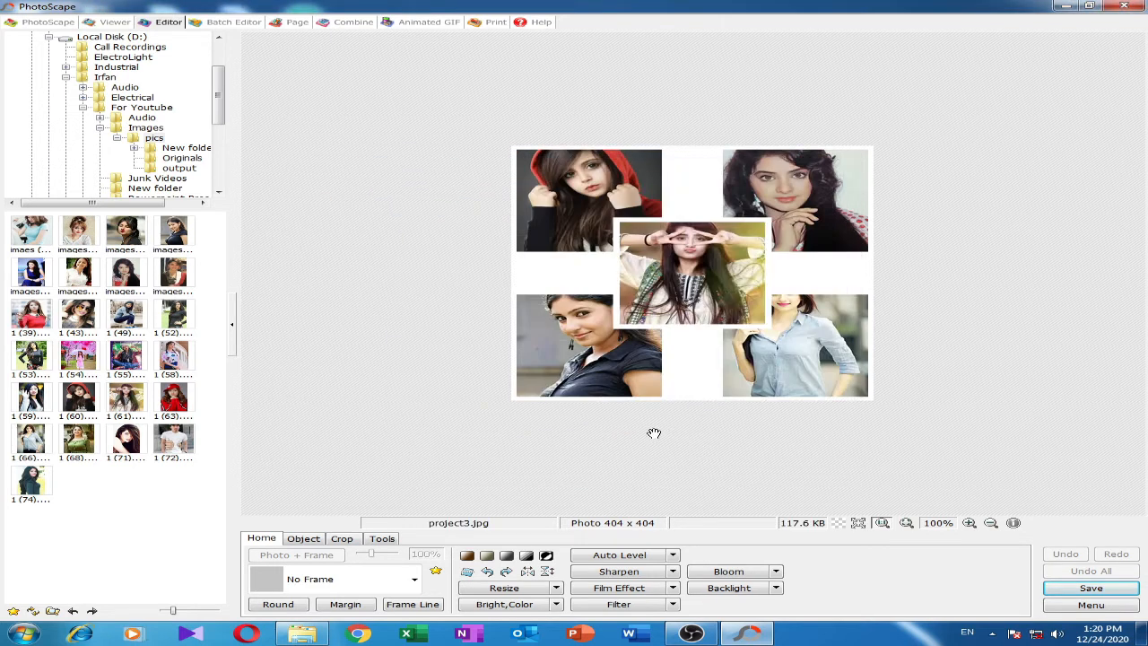
Switch to File Explorer and go up to the pics folder to check for the saved collage
left_click(316, 635)
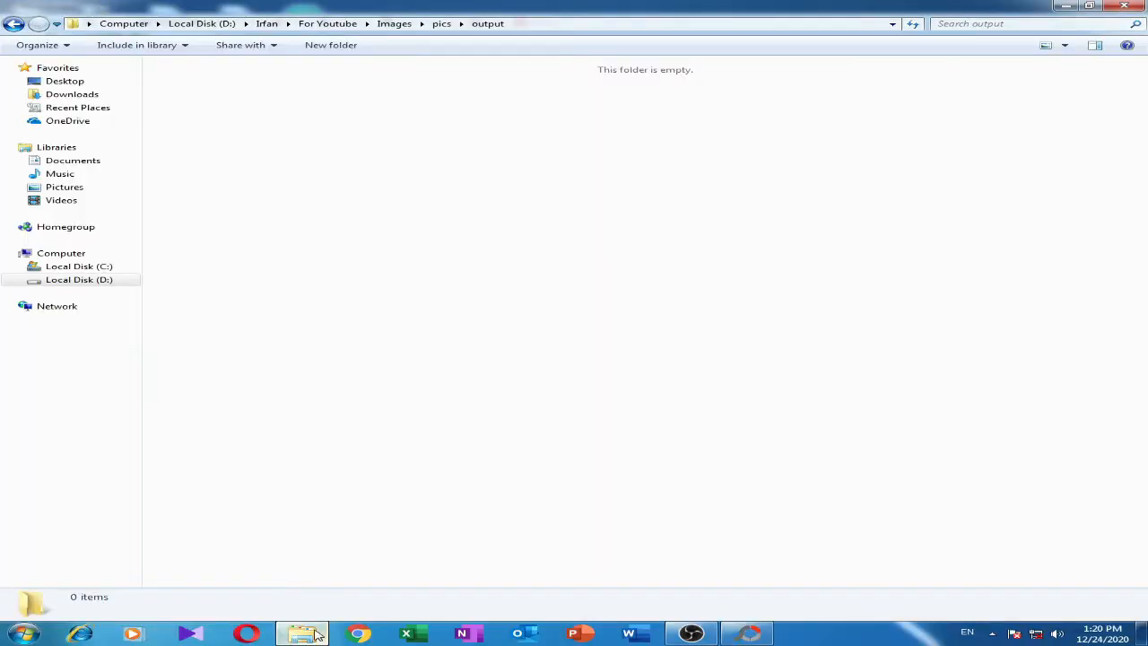
left_click(13, 24)
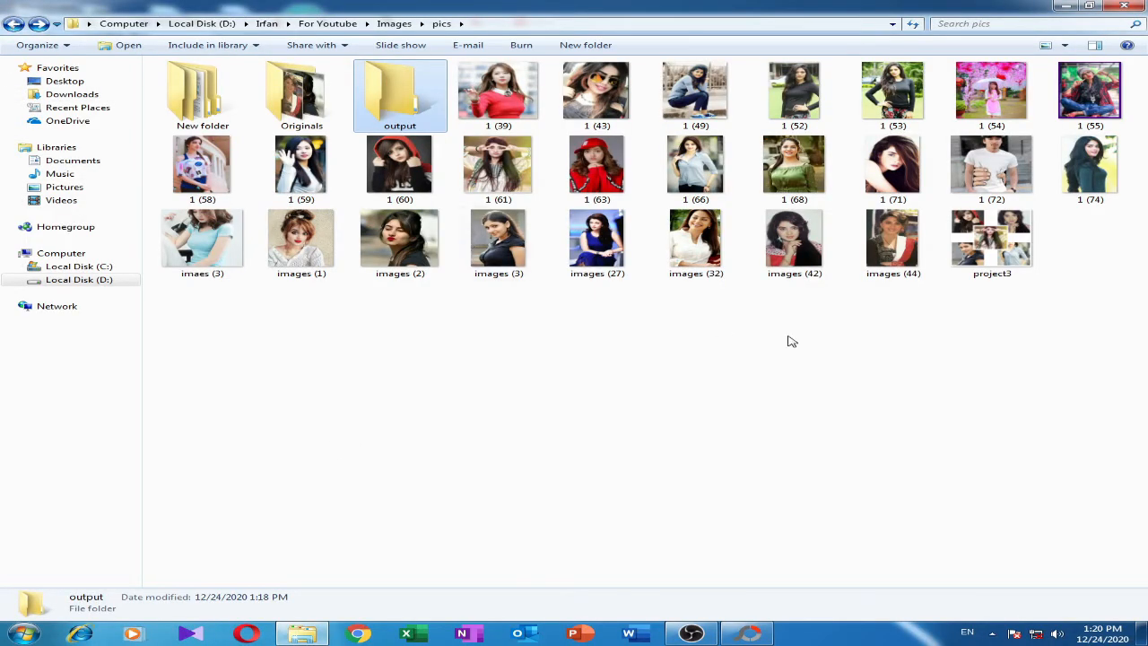
View the saved project3 collage at full size and go forward to the output folder
left_click(983, 258)
double_click(976, 276)
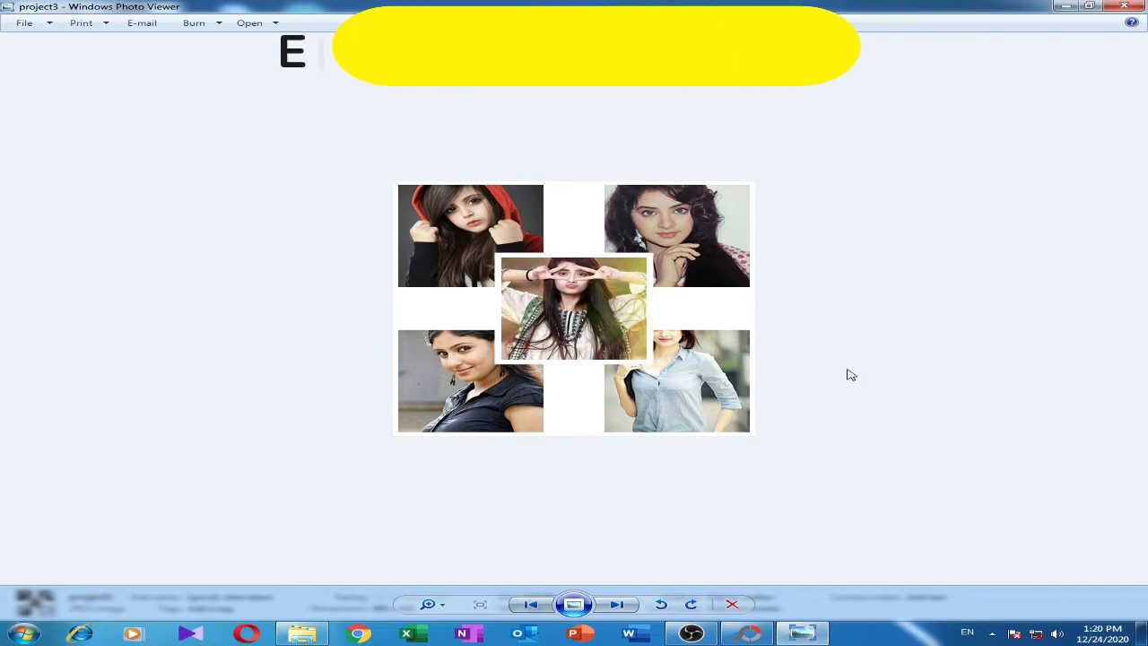
left_click(1124, 6)
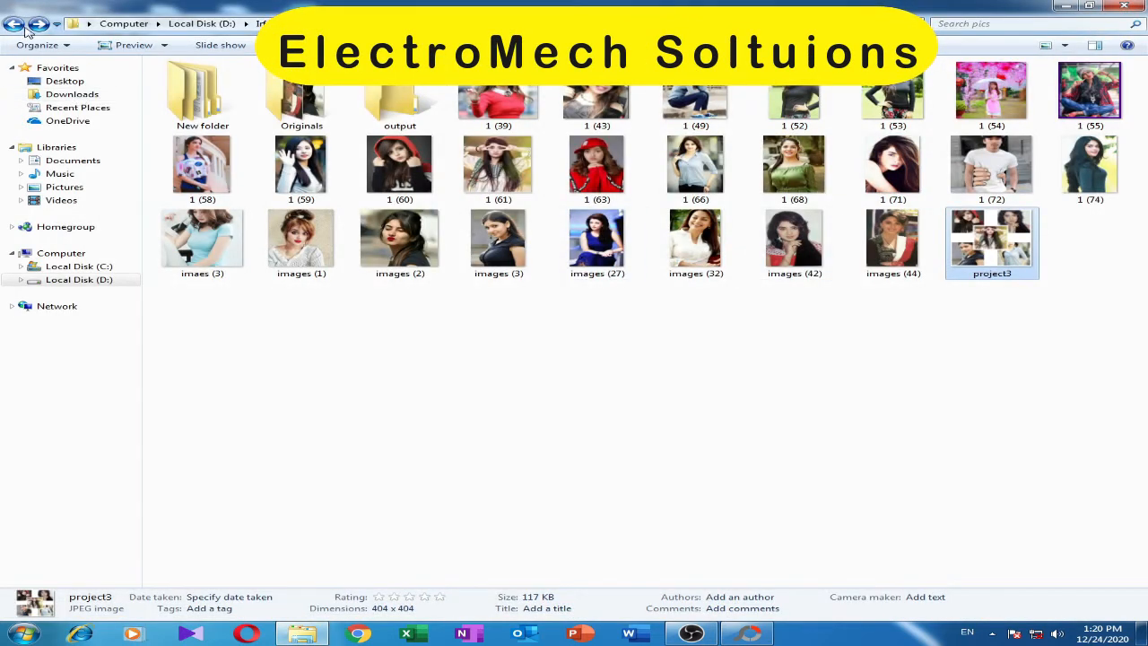
left_click(41, 25)
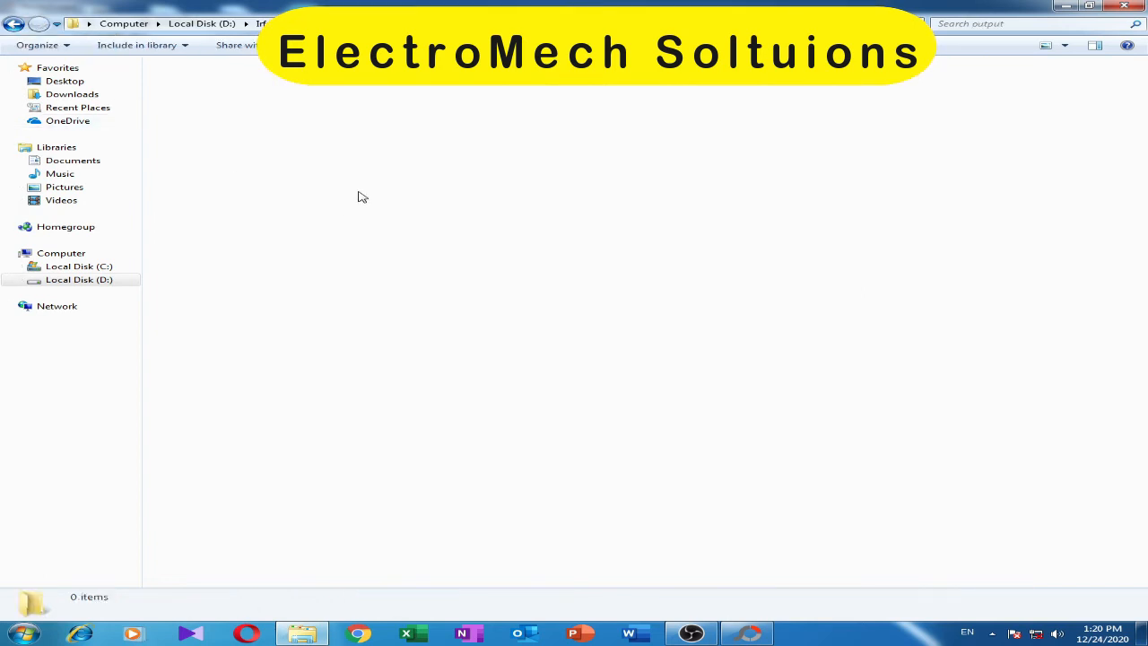
Switch to PhotoScape and start a new page with the three-photo layout of one wide frame above two frames
left_click(754, 634)
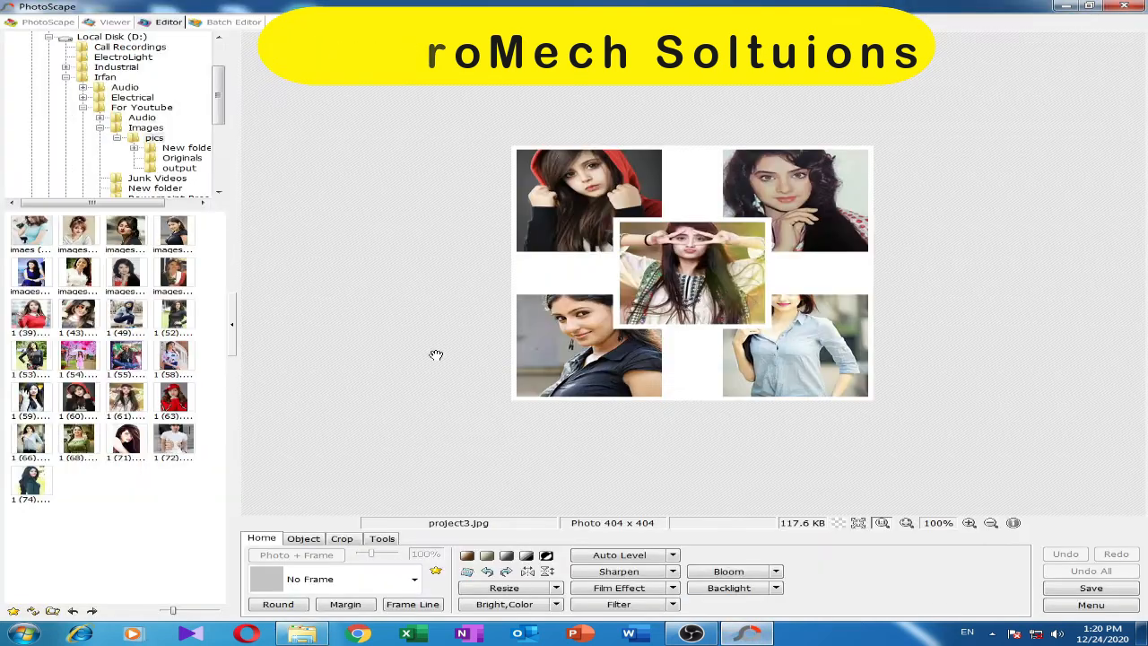
left_click(54, 23)
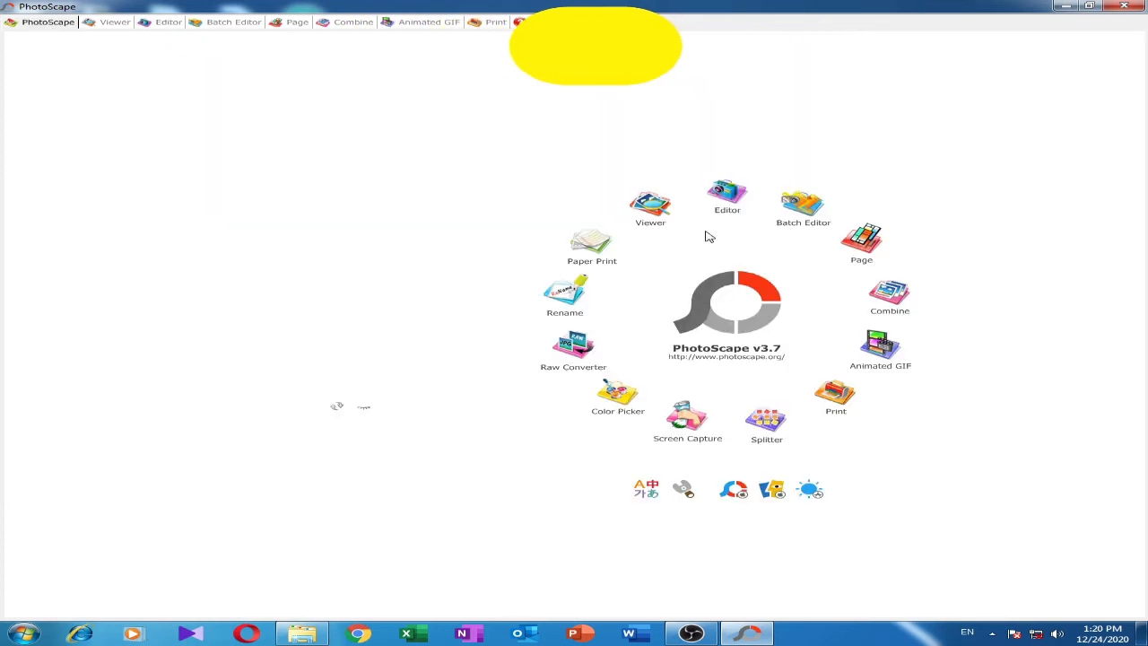
left_click(871, 244)
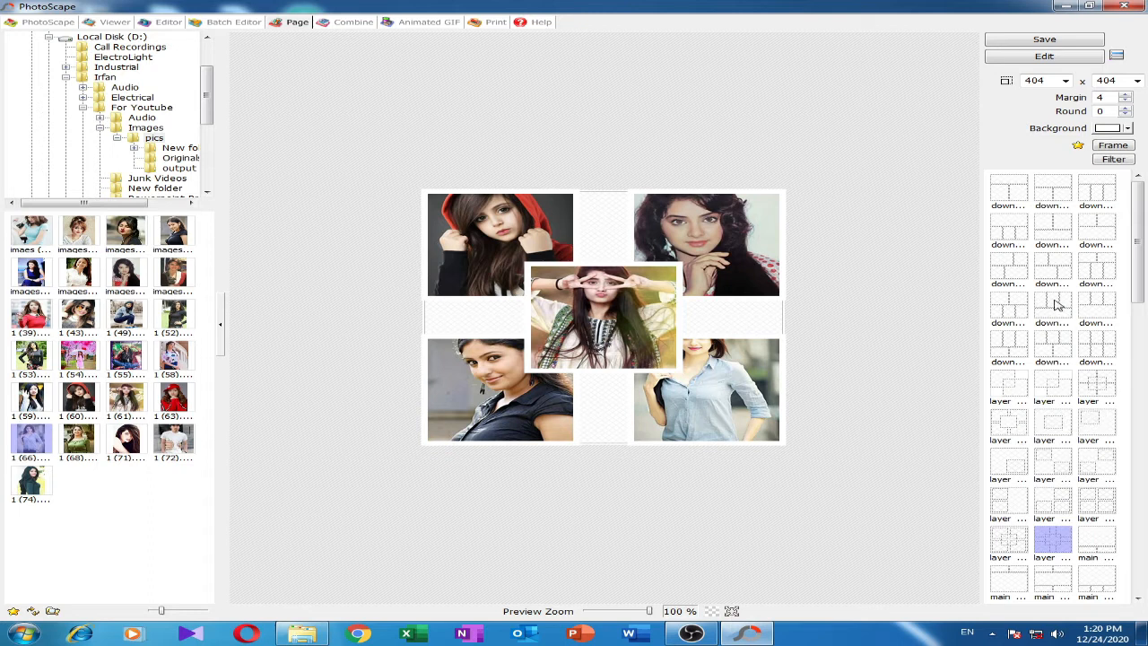
left_click(1011, 192)
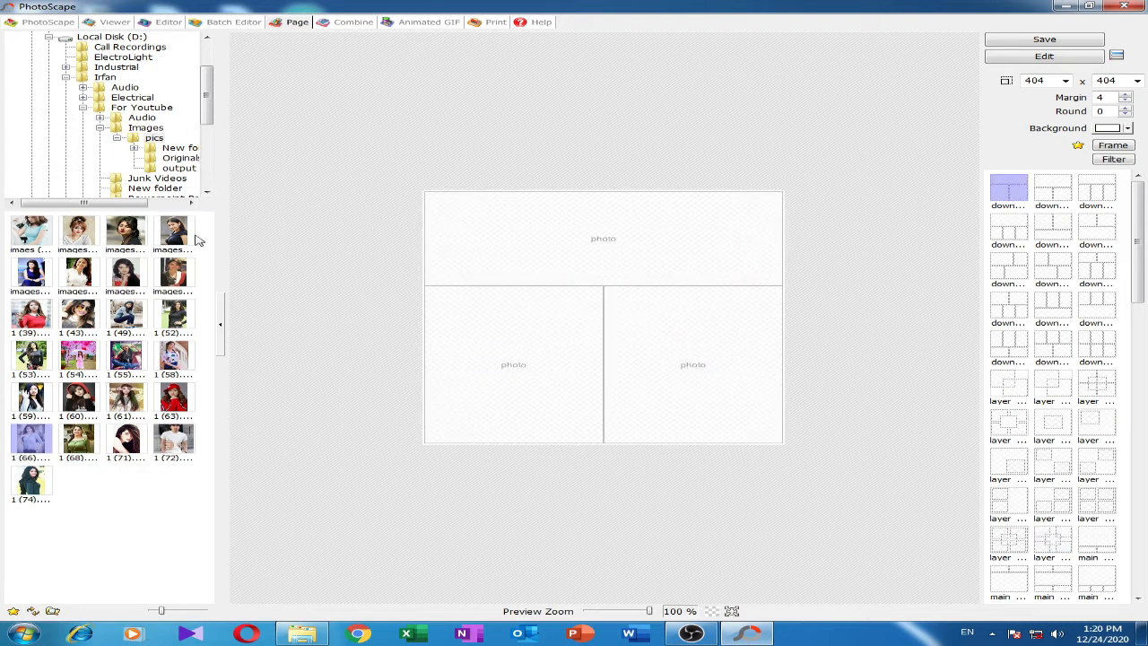
Place images (1) at lower left, 1 (39) in the upper frame shifted down to show the face, and 1 (66) at lower right
left_click_drag(87, 231, 493, 341)
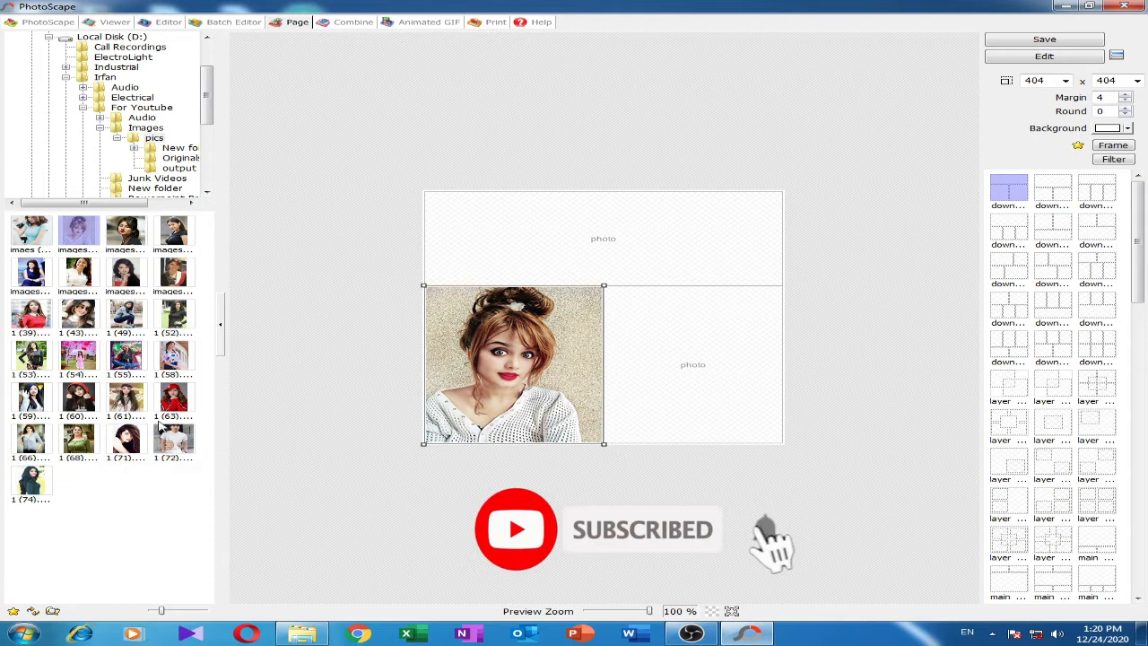
left_click_drag(30, 316, 553, 250)
left_click_drag(574, 201, 579, 263)
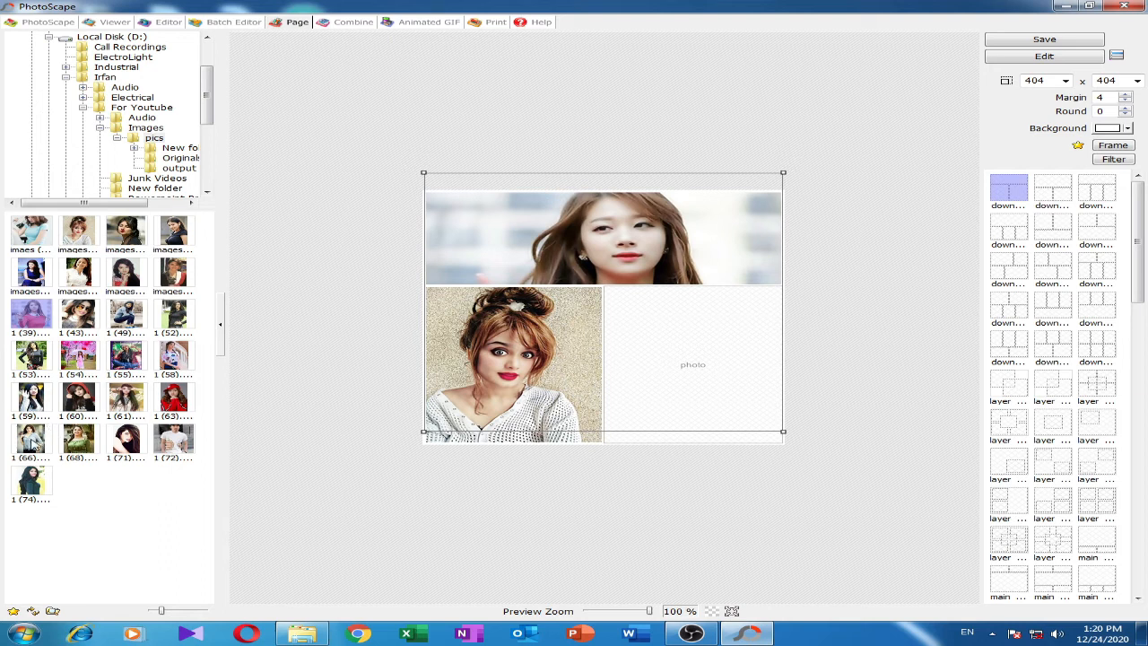
left_click_drag(51, 437, 664, 375)
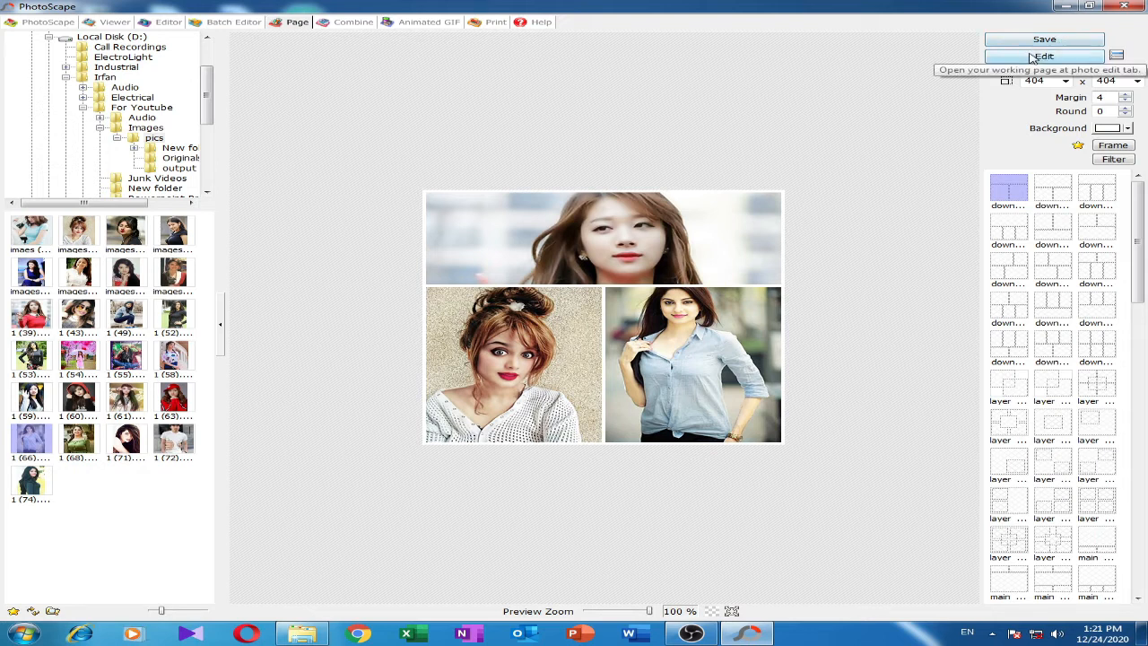
Send the three-photo page to the Editor and resize it to 1212 x 1212 pixels with the aspect ratio preserved
left_click(1026, 55)
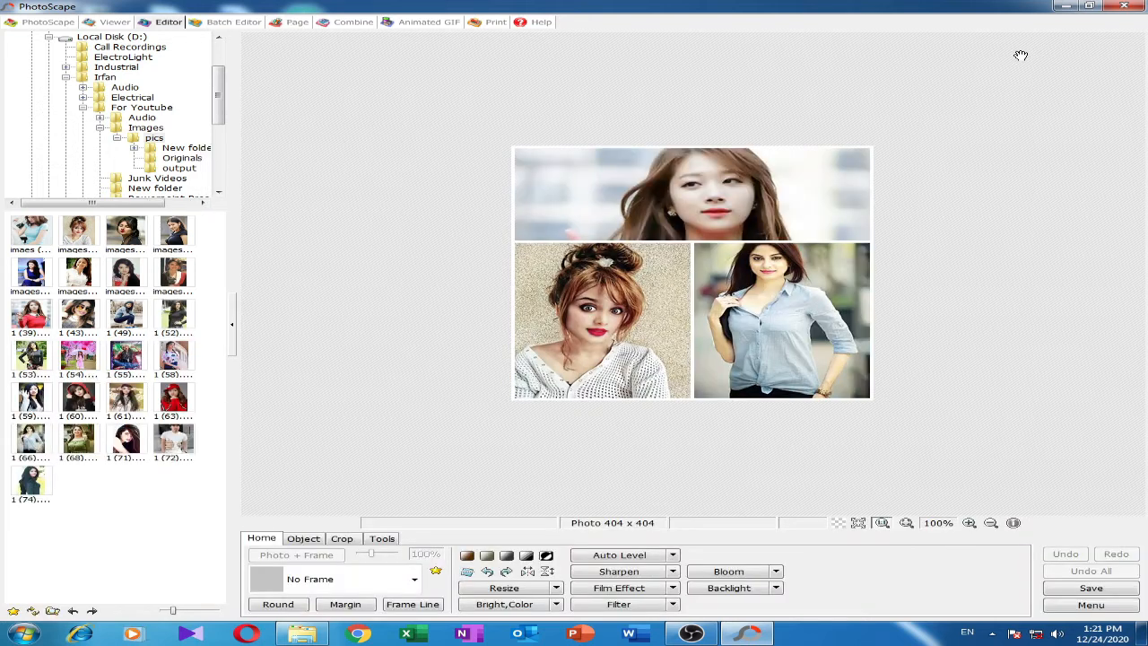
left_click(477, 592)
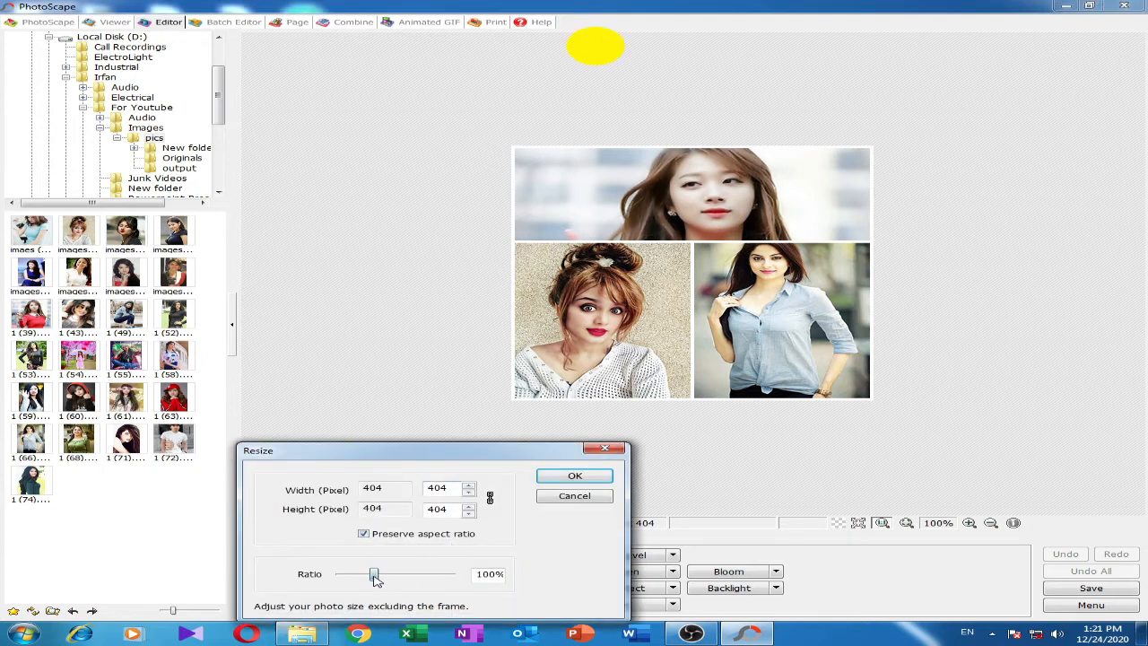
left_click_drag(377, 574, 480, 577)
left_click(574, 475)
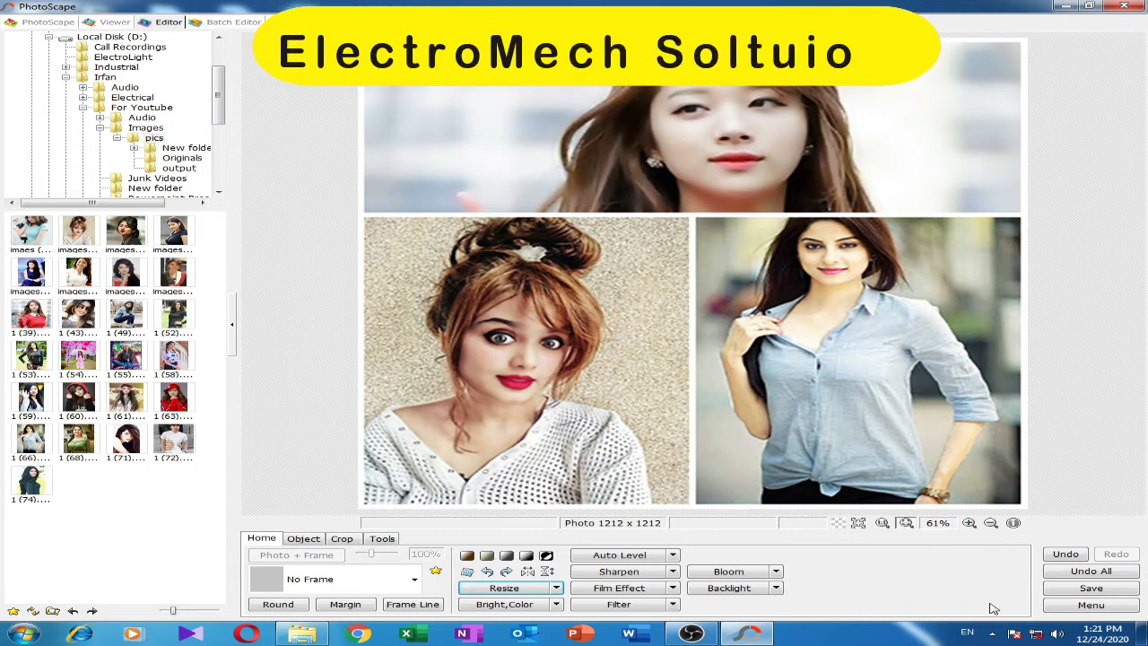
Save the collage as a new JPEG file named project4 in the pics folder
left_click(1101, 591)
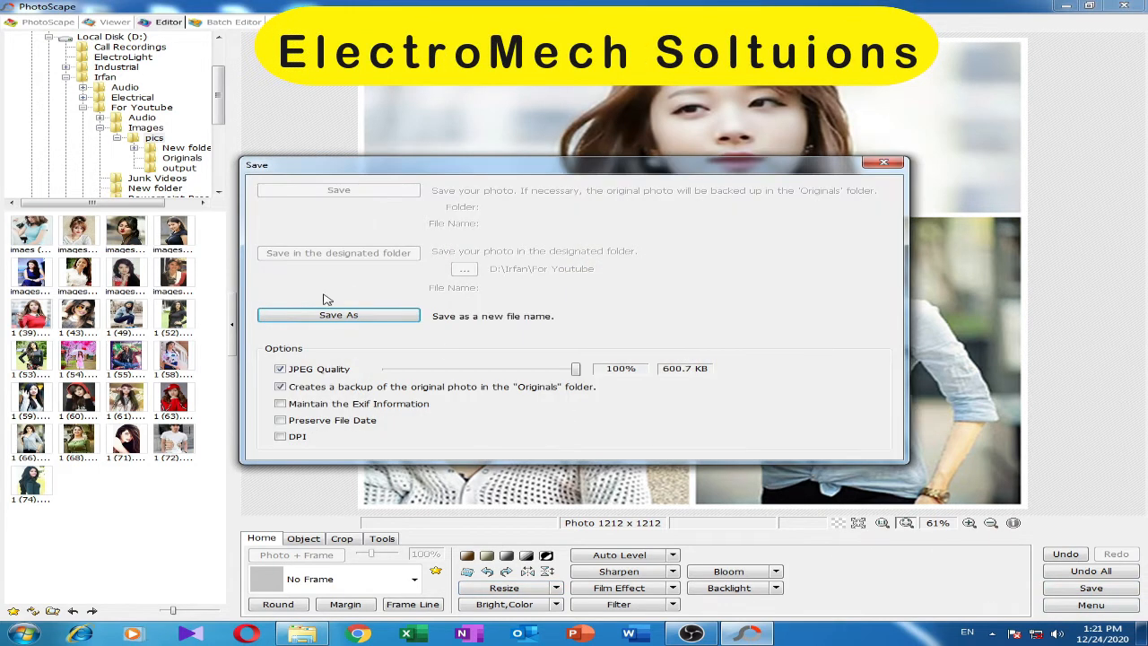
left_click(331, 316)
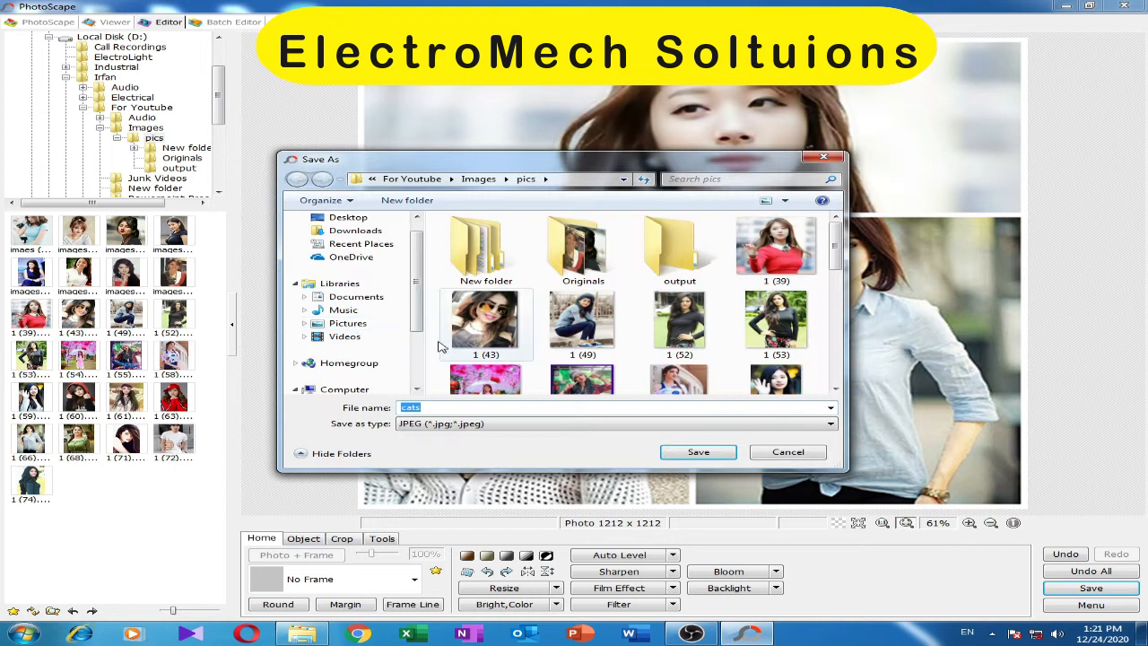
left_click(455, 410)
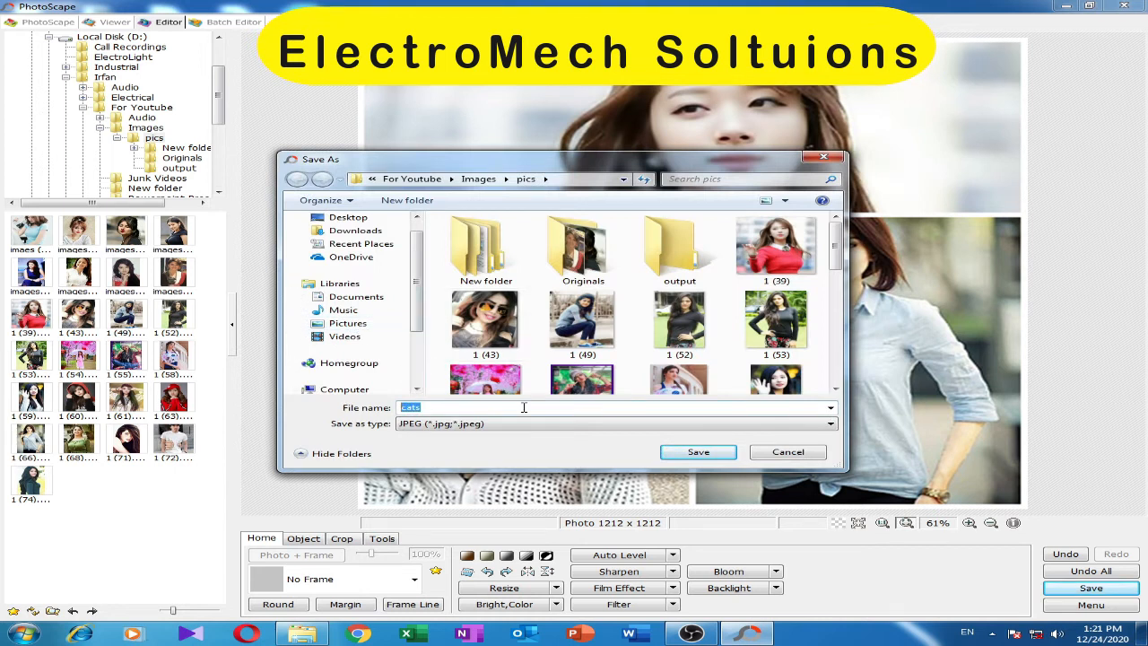
type("pro")
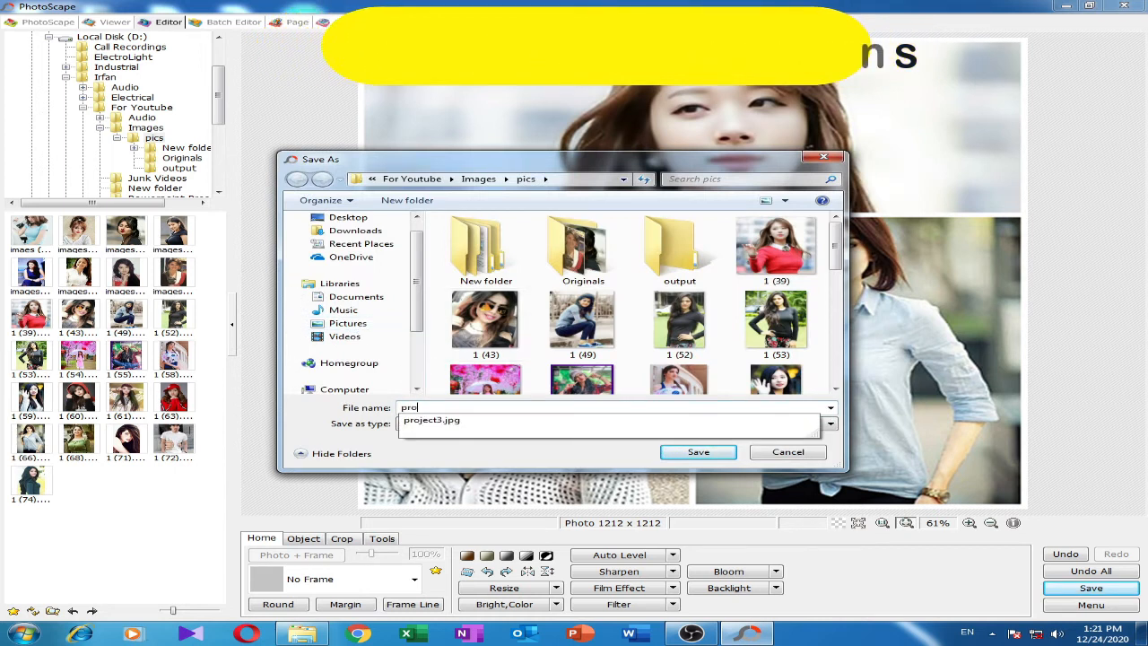
type("ject4")
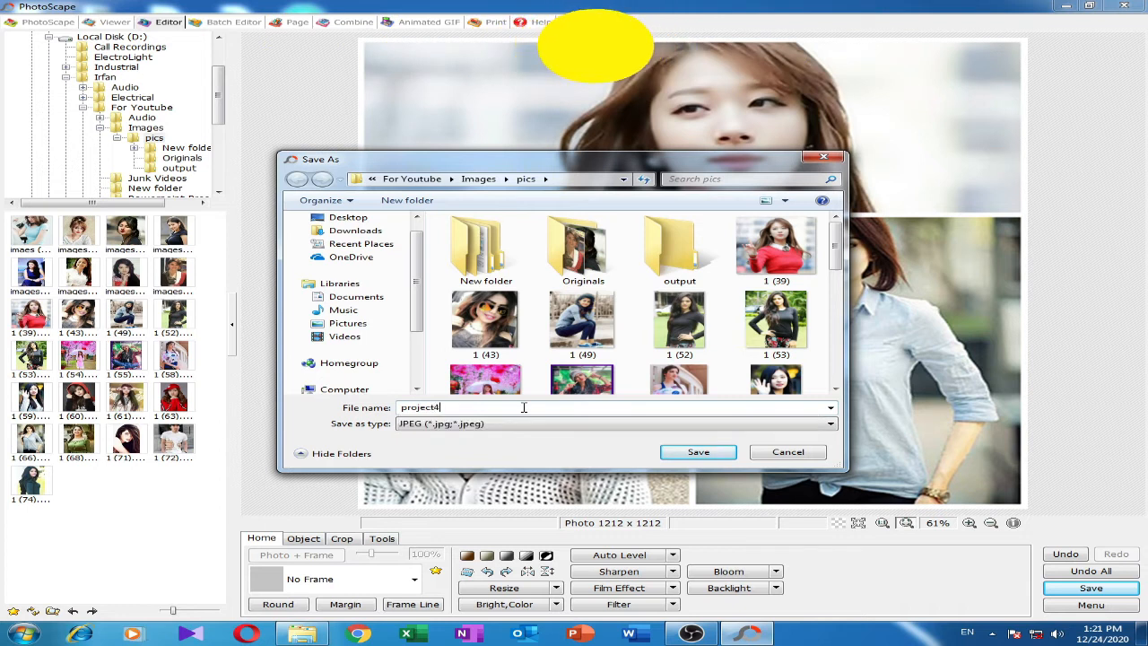
left_click(694, 456)
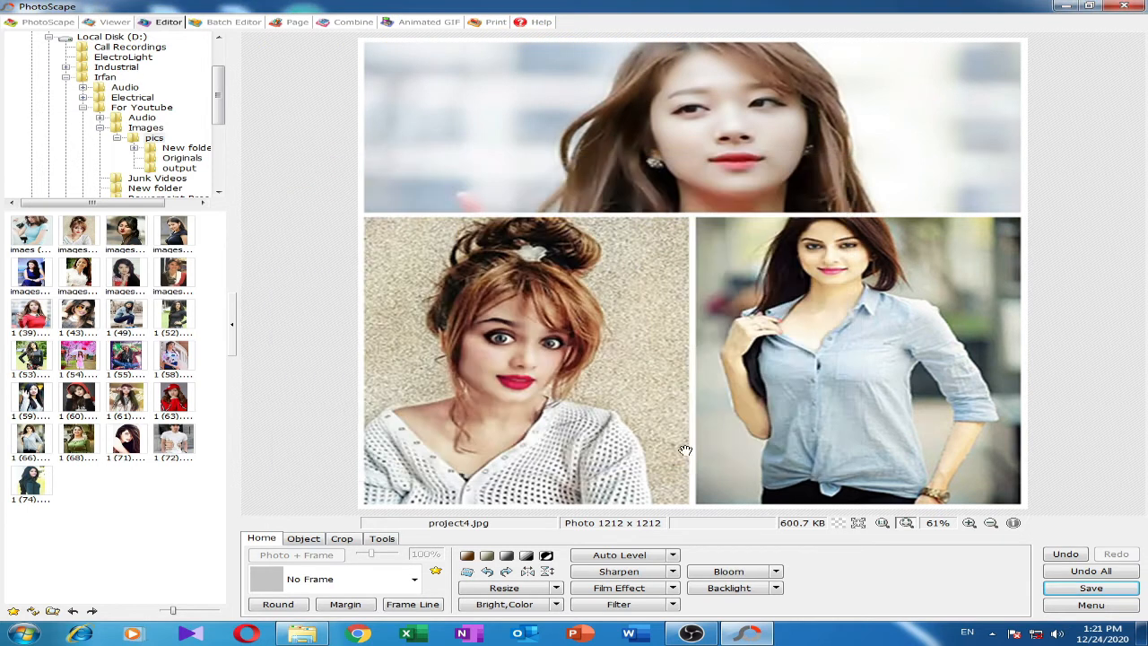
Switch to File Explorer, return to the pics folder and view the saved project4 image
left_click(310, 635)
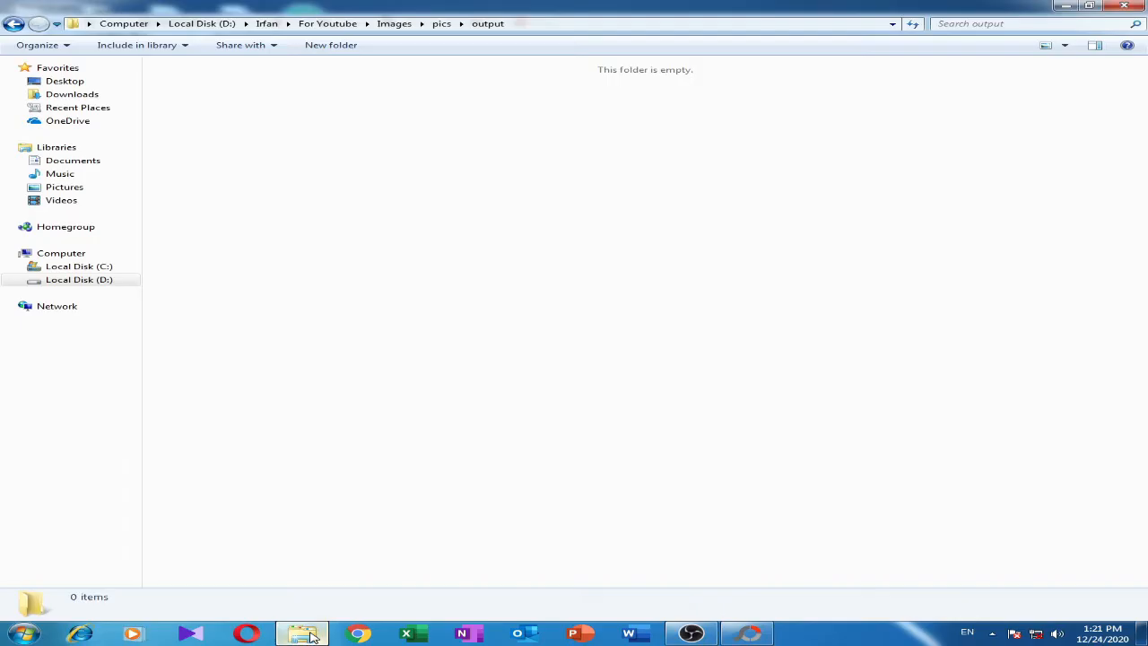
left_click(16, 24)
double_click(1103, 269)
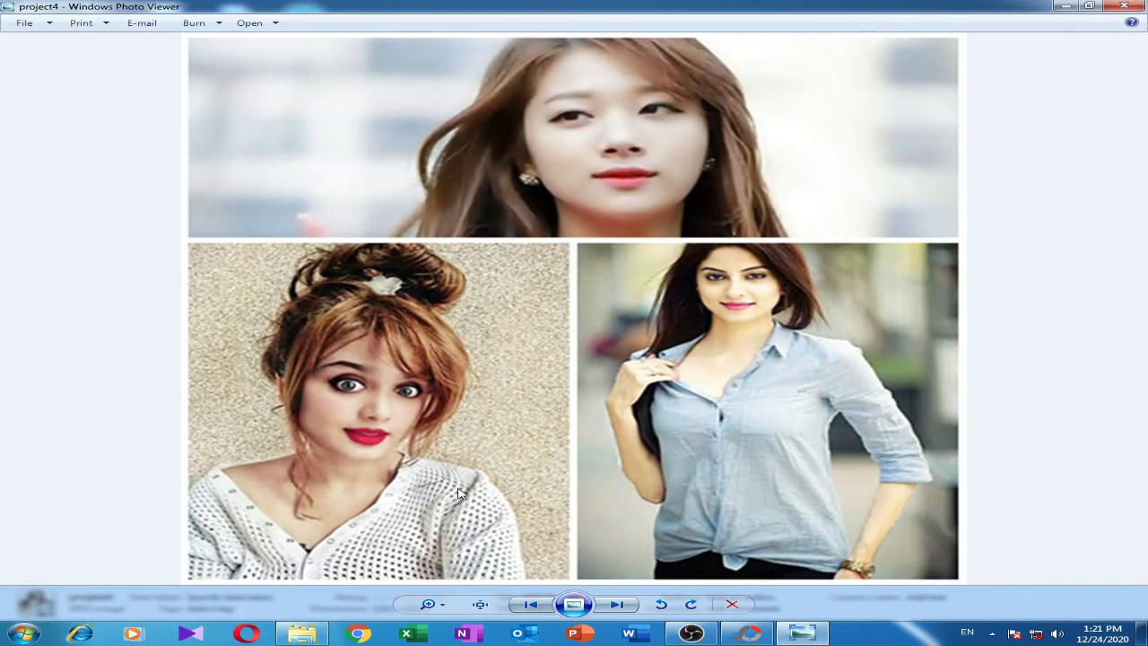
left_click(1124, 6)
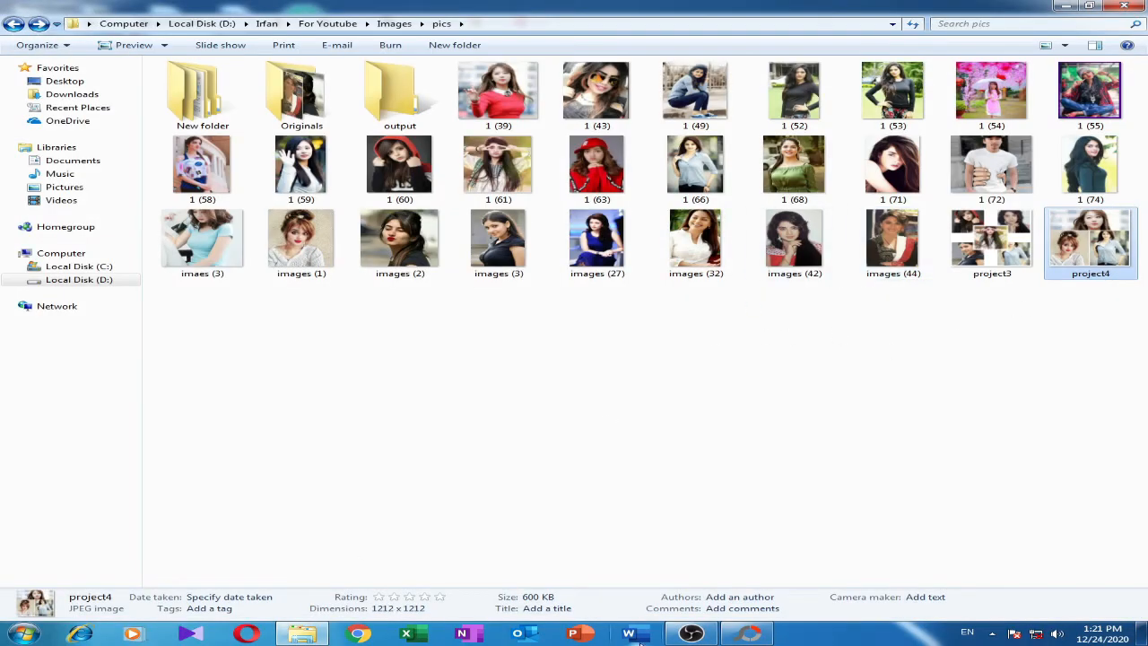
Switch to PhotoScape's Combine tool and add the photos imaes (3), images (1) and images (3)
left_click(748, 633)
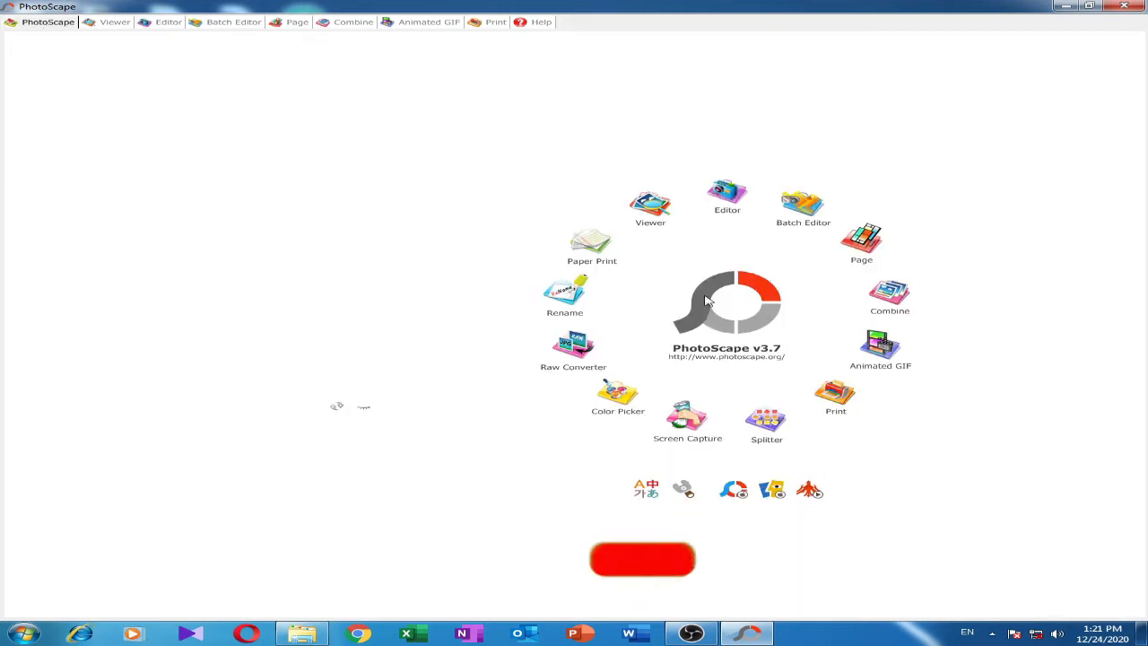
left_click(904, 293)
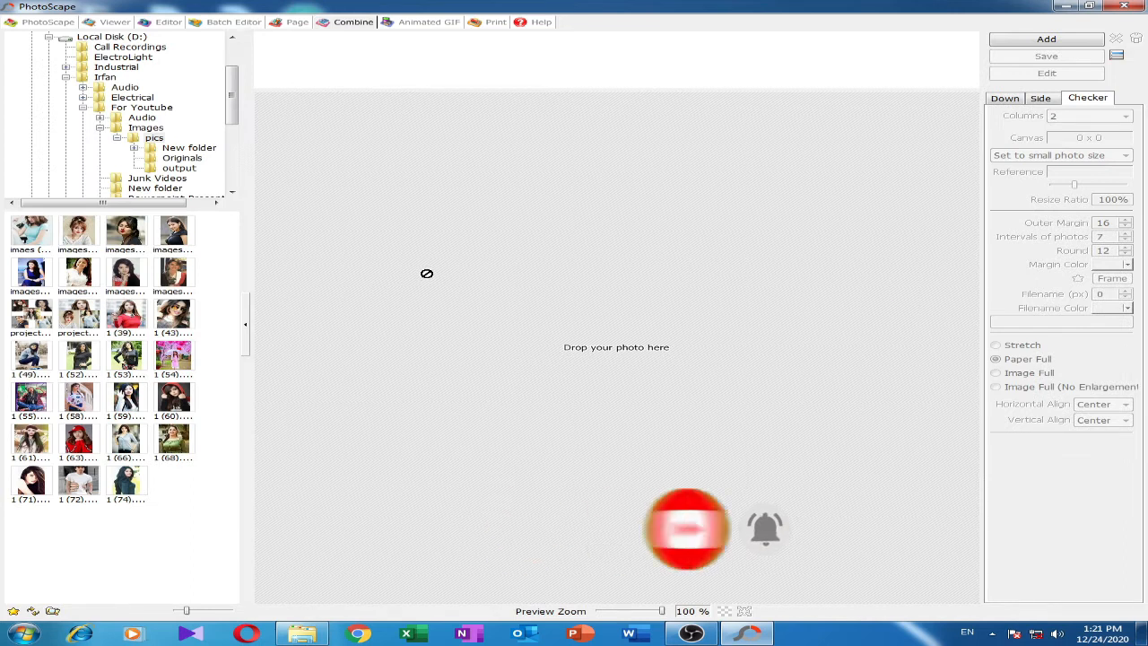
left_click_drag(30, 231, 500, 239)
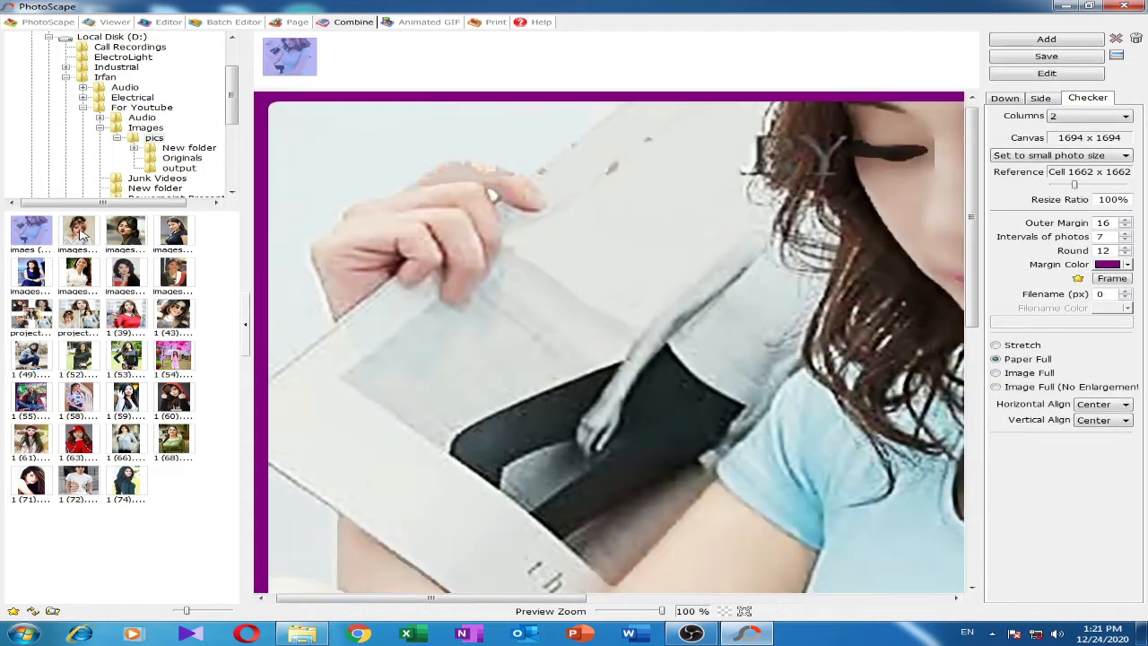
double_click(79, 232)
double_click(173, 232)
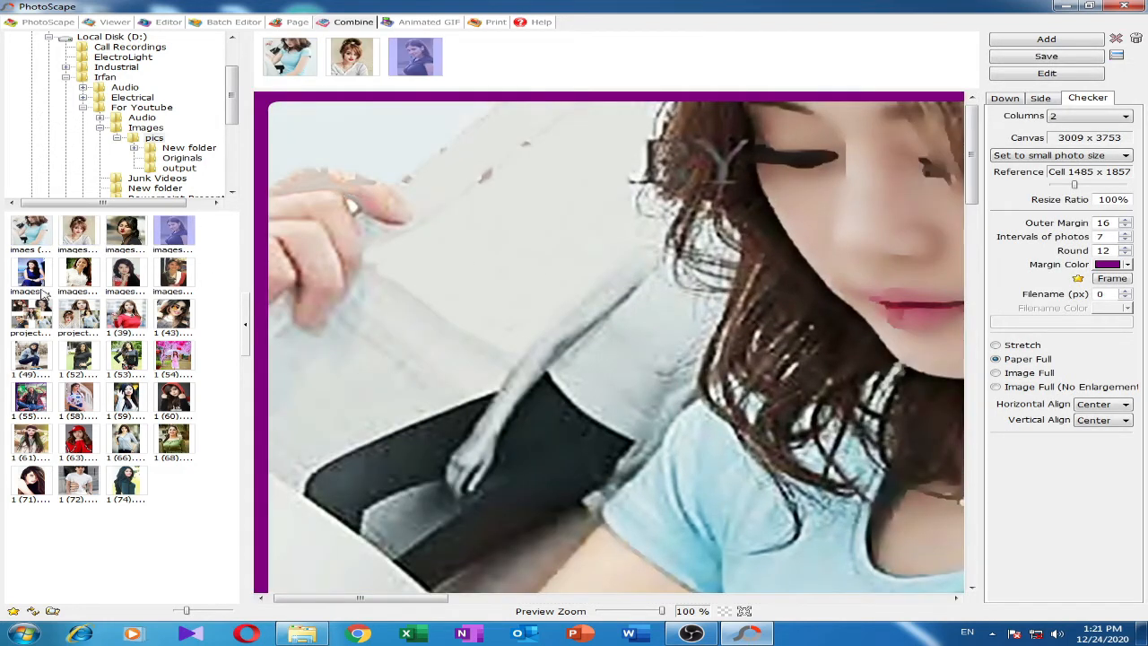
Add the photos images (32), 1 (43), 1 (53), 1 (66) and 1 (74) to the combined image
left_click_drag(83, 274, 487, 329)
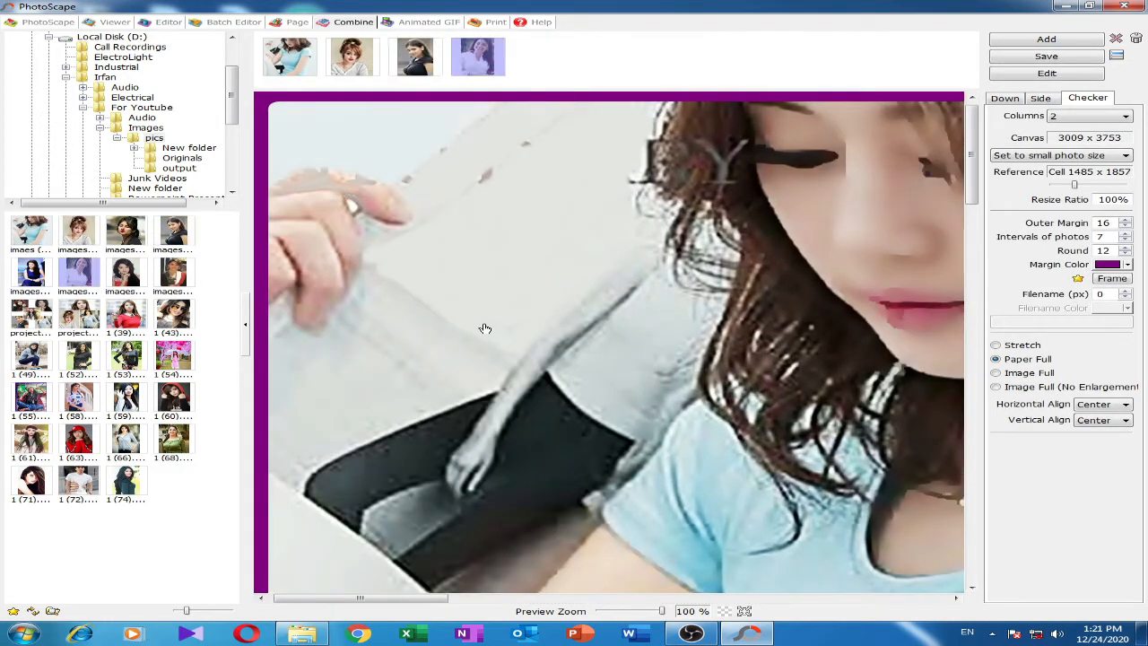
double_click(175, 316)
left_click_drag(130, 358, 338, 436)
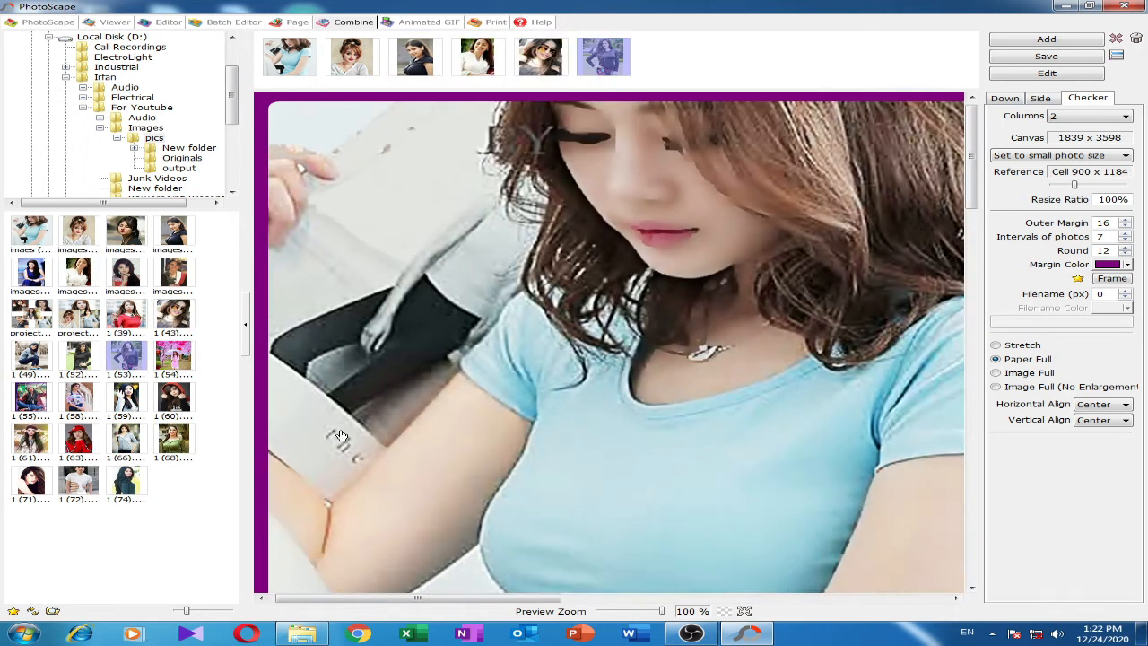
left_click_drag(126, 439, 538, 412)
left_click_drag(135, 486, 710, 374)
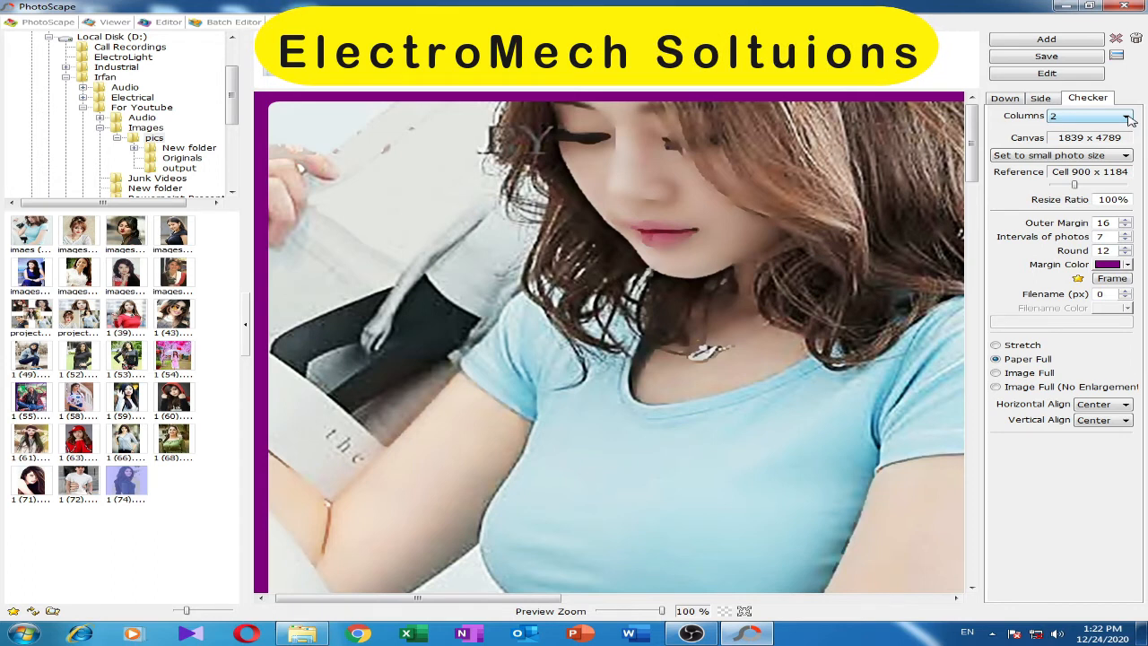
Try the Side arrangement on the combined photos and change it to the Down arrangement
left_click(1043, 100)
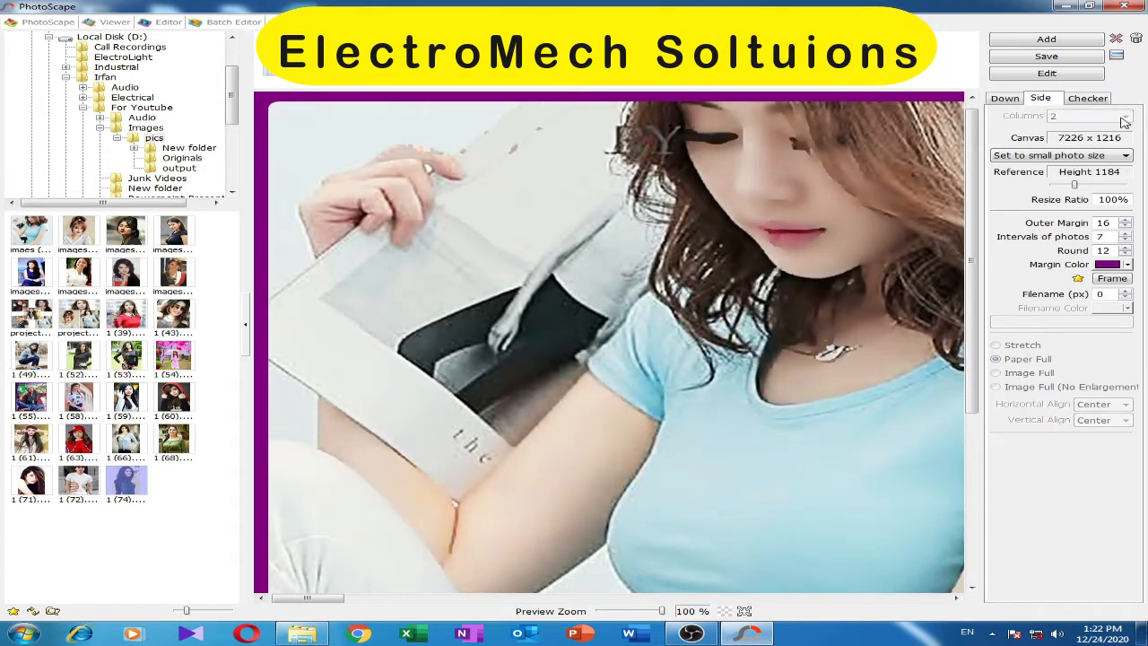
left_click(1004, 99)
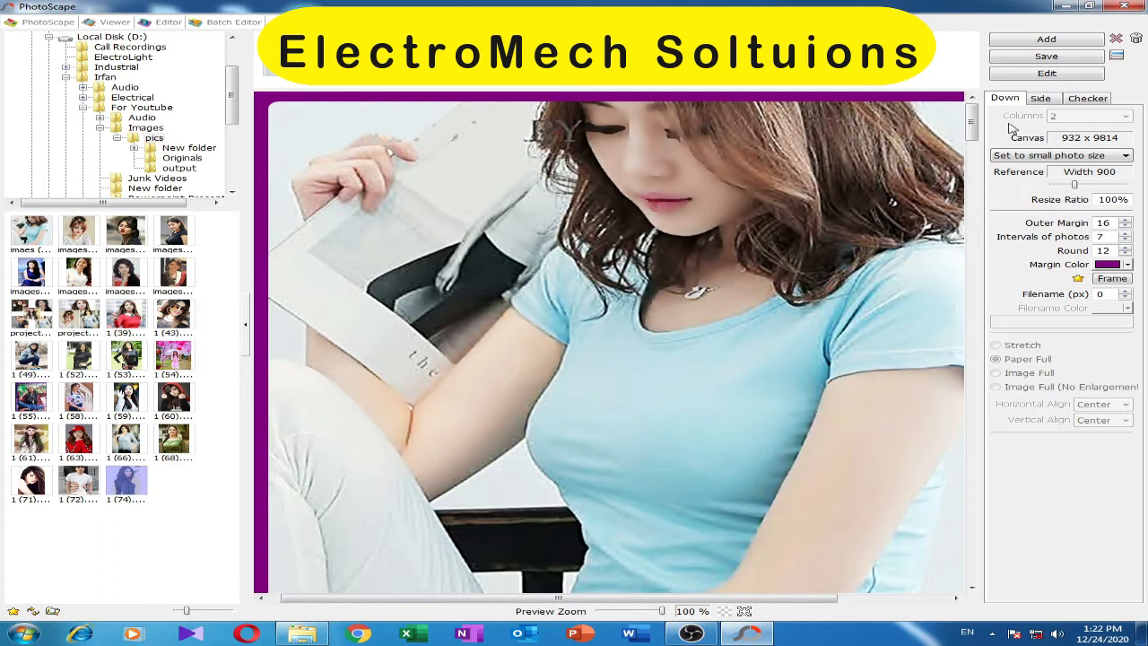
left_click(1126, 159)
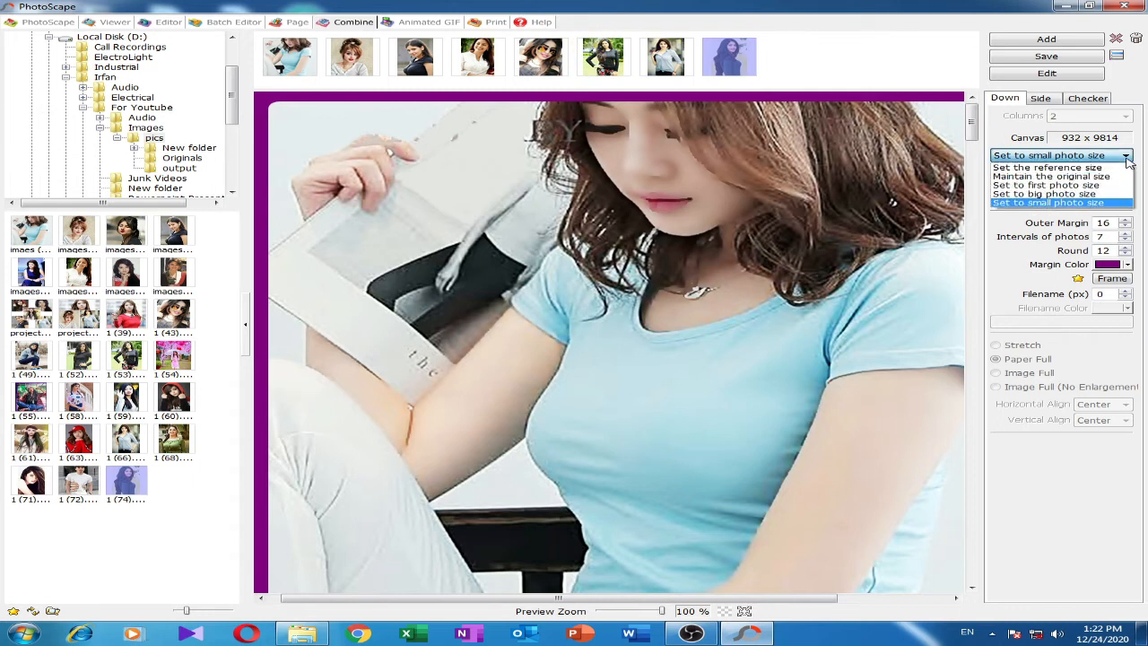
left_click(1126, 158)
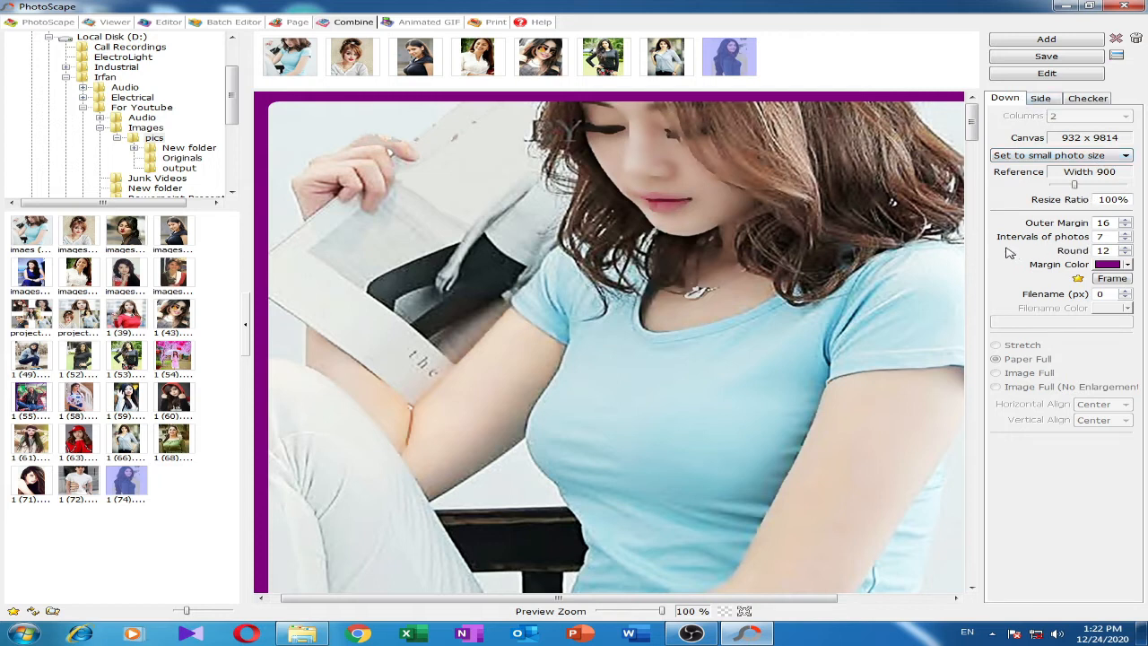
left_click(1125, 239)
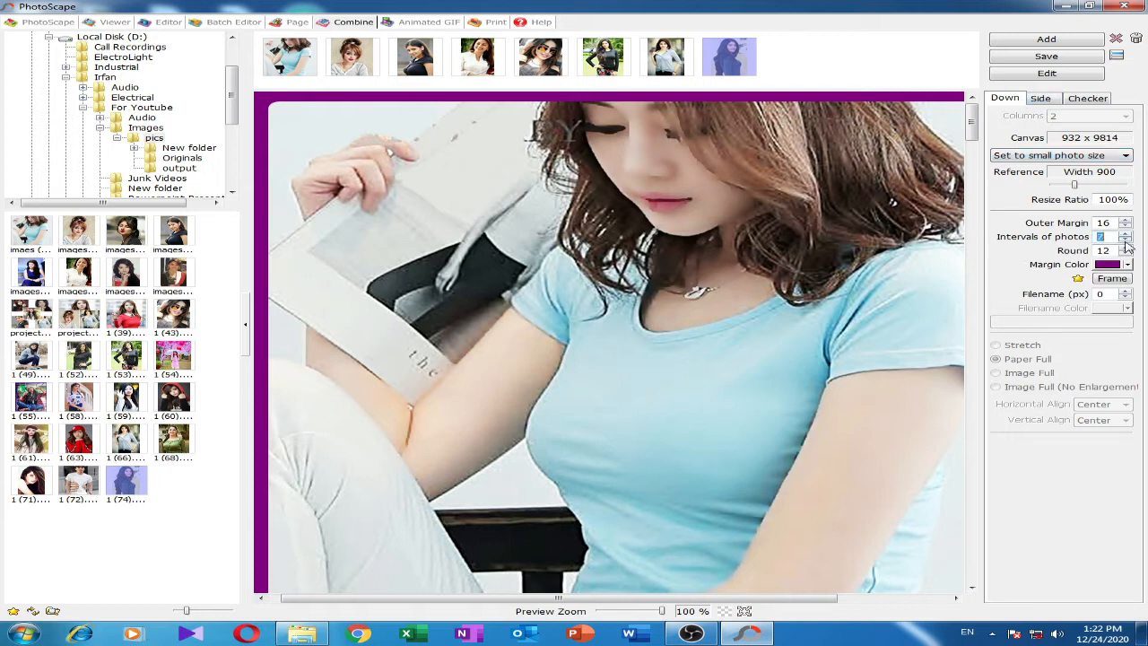
left_click(783, 415)
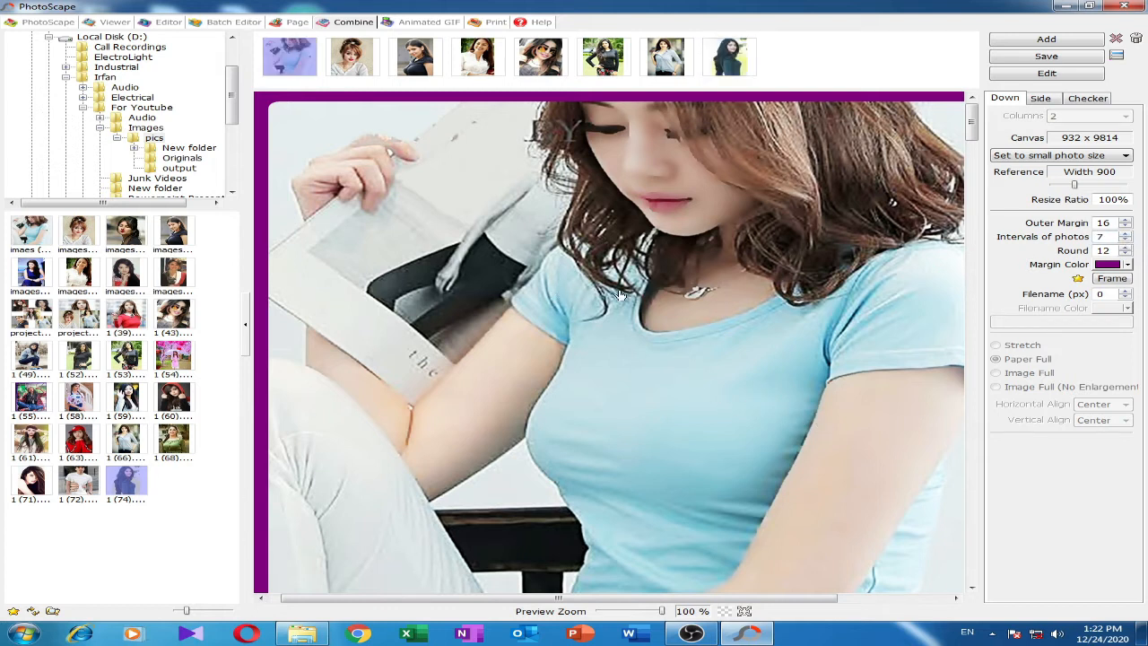
Set the combined photos' corner rounding to 14 and reduce the resize ratio to 92%
left_click(1126, 255)
left_click(1126, 248)
left_click(1126, 248)
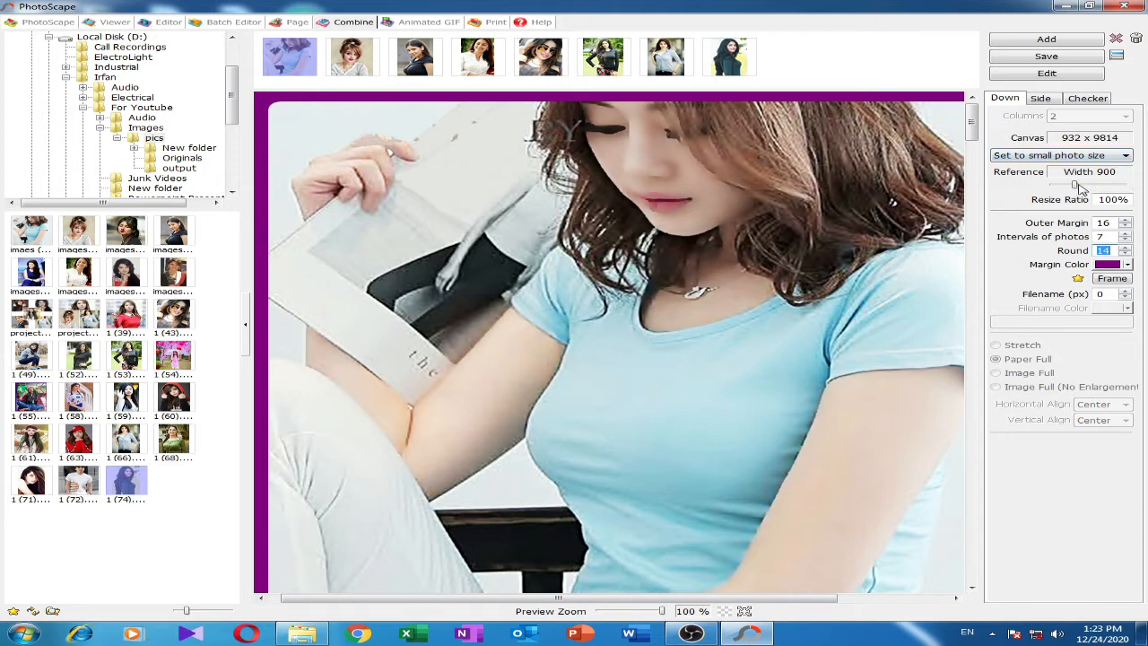
left_click_drag(1077, 186, 1075, 188)
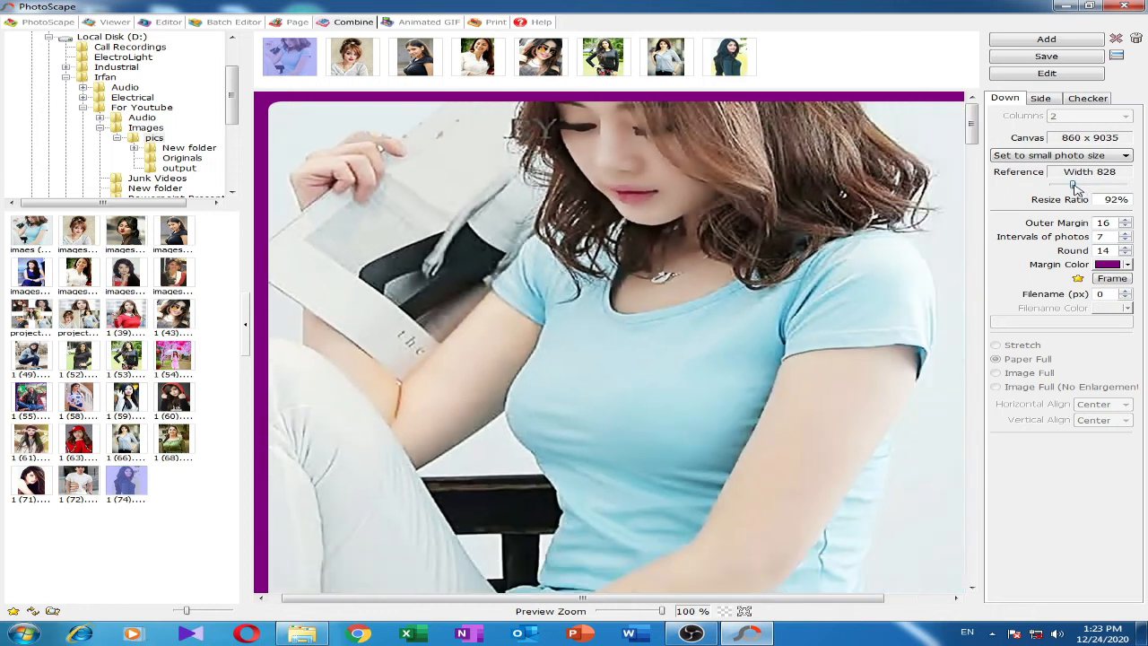
left_click(416, 54)
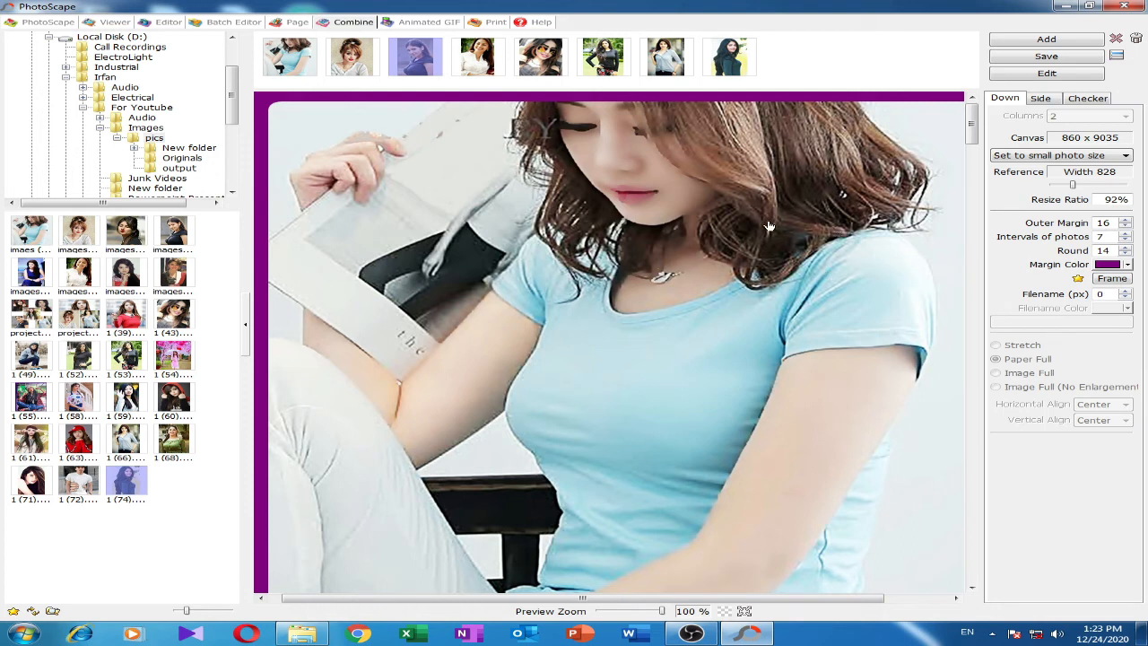
left_click(746, 303)
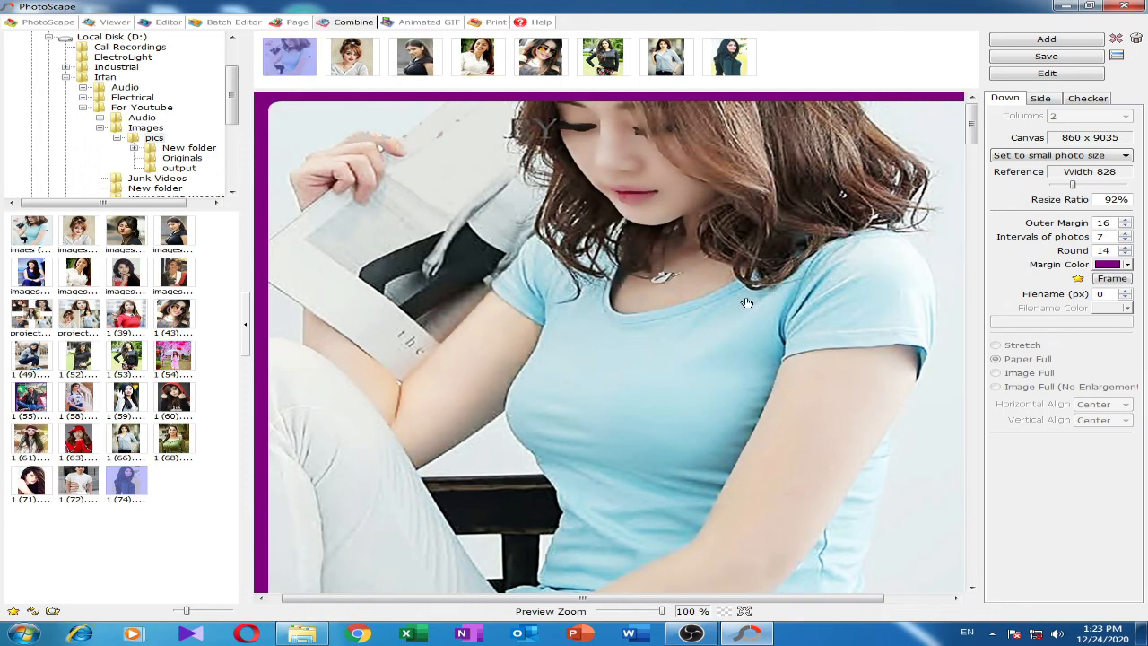
left_click(410, 61)
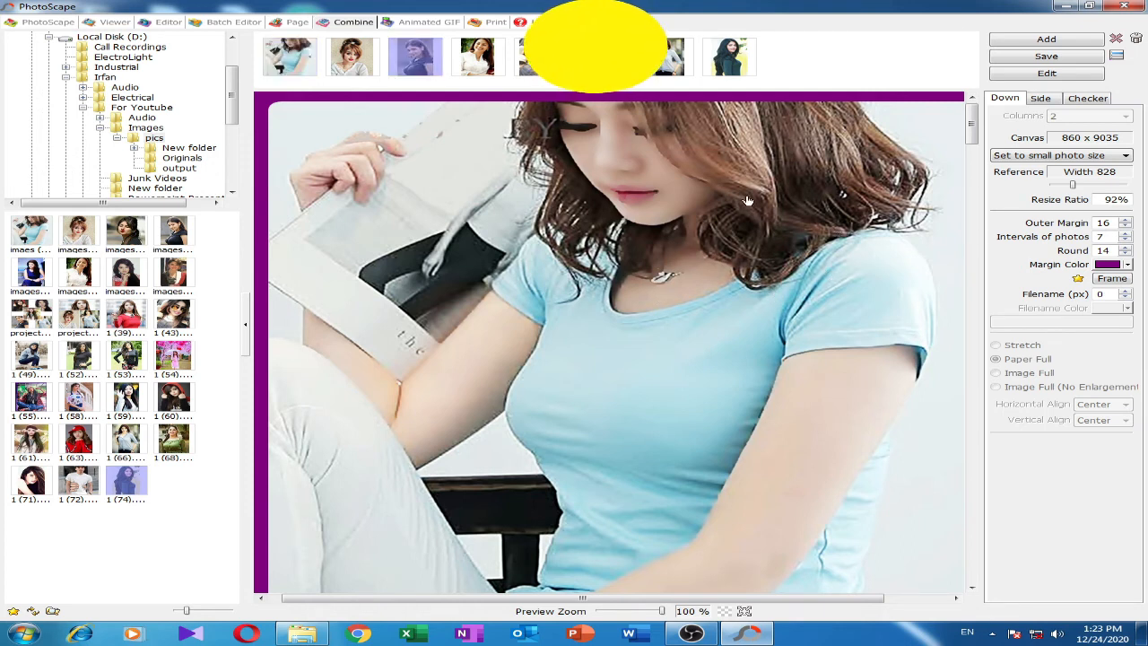
left_click(670, 60)
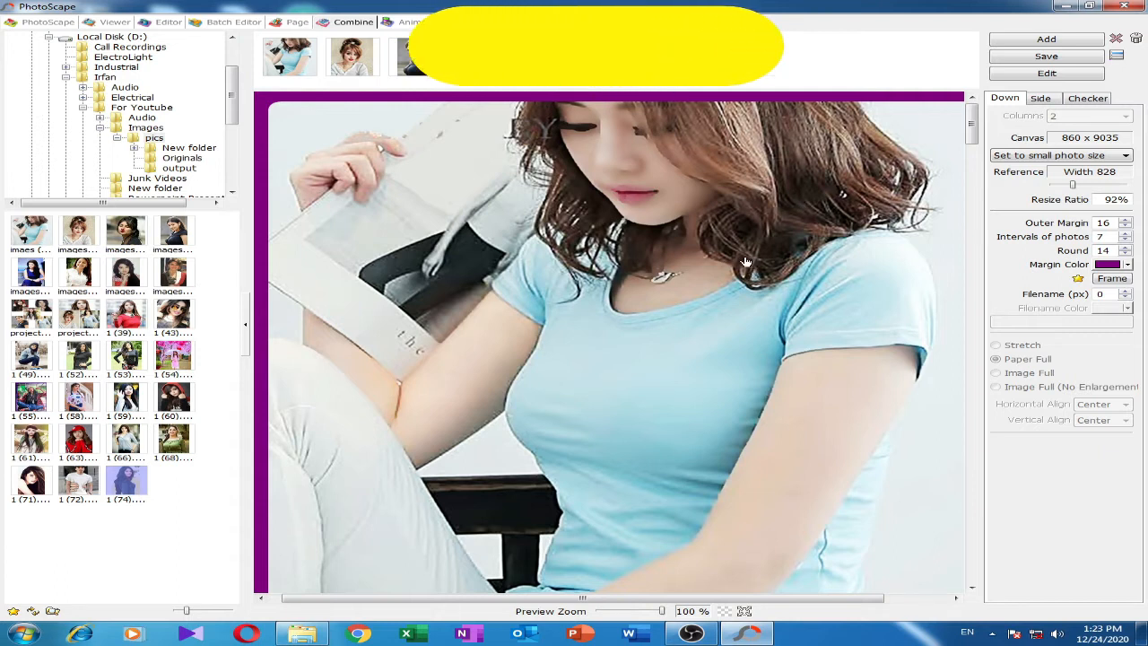
View the vertical photo strip in the Editor and return to the Combine tool
left_click(1064, 76)
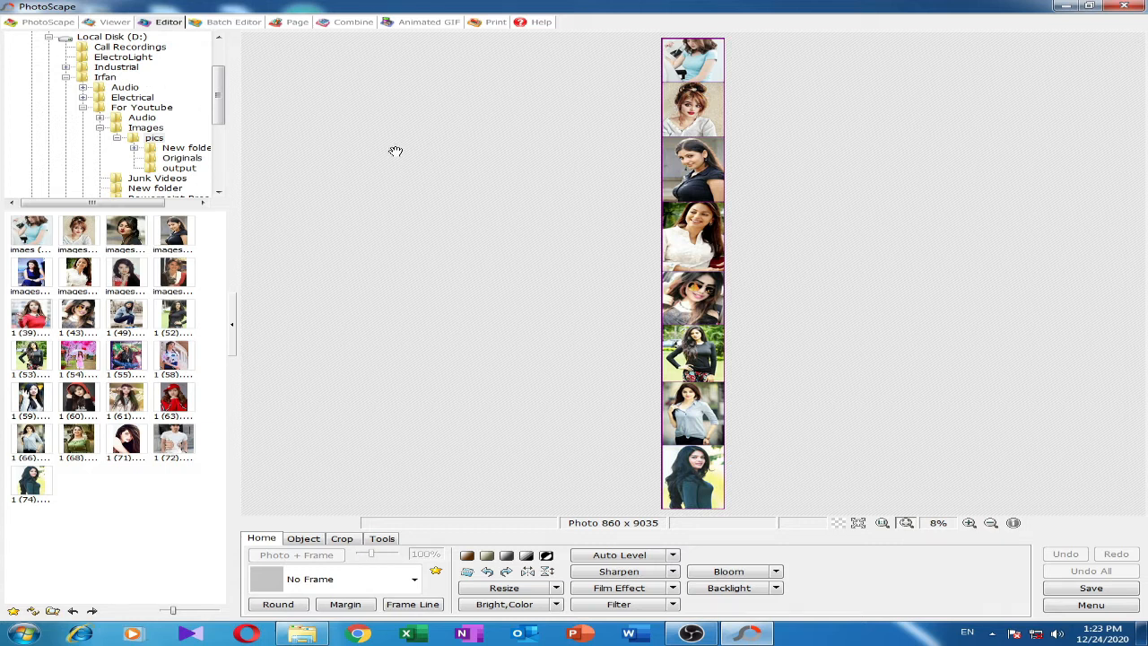
left_click(36, 21)
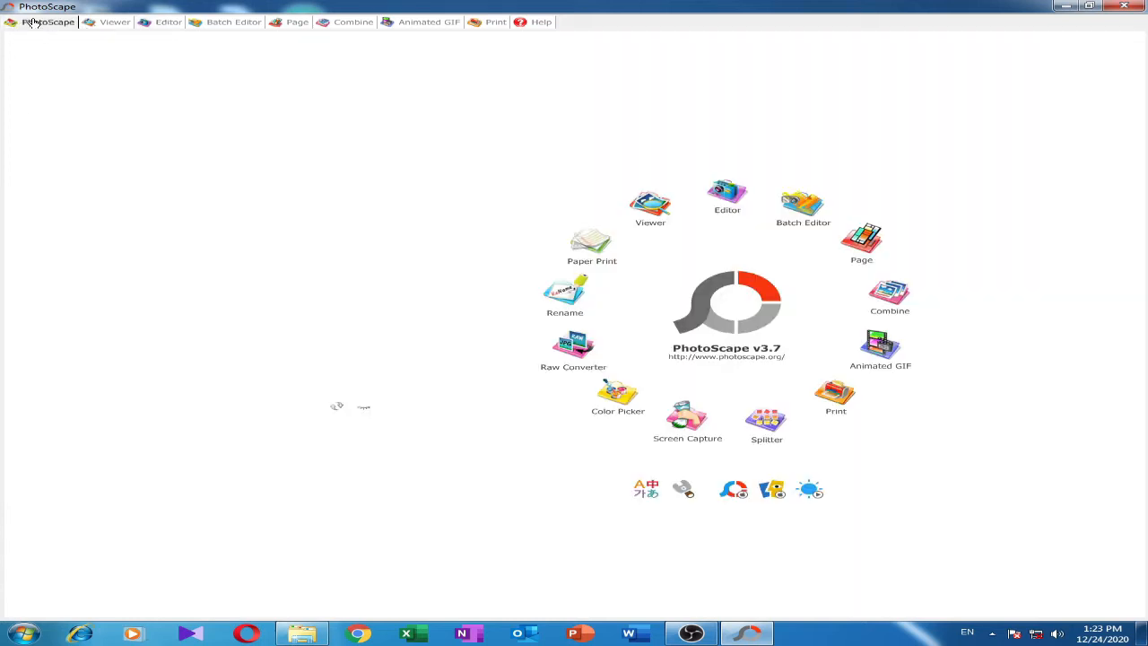
left_click(888, 291)
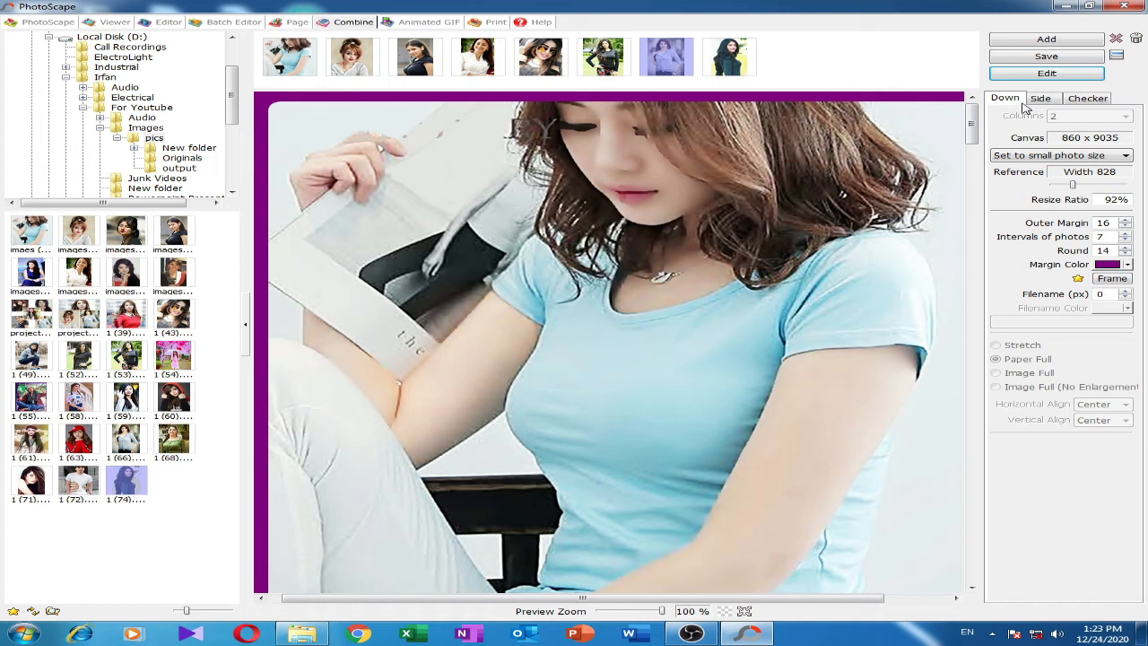
Arrange the combined photos in a Checker layout with 4 columns and open the result in the Editor
left_click(1085, 98)
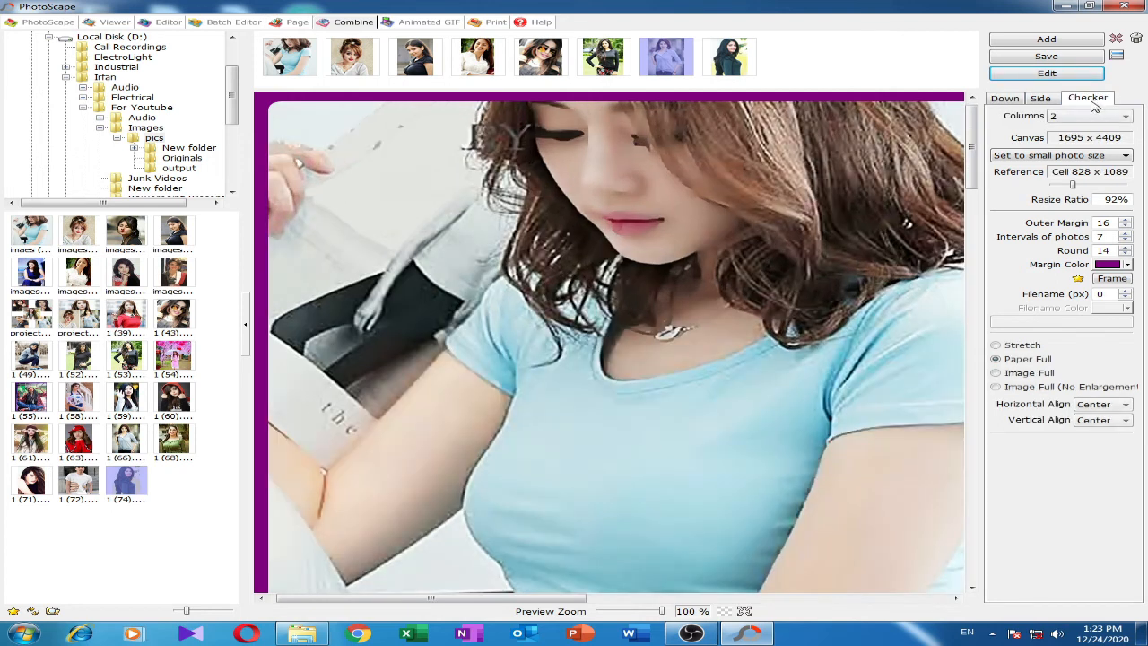
left_click(1089, 117)
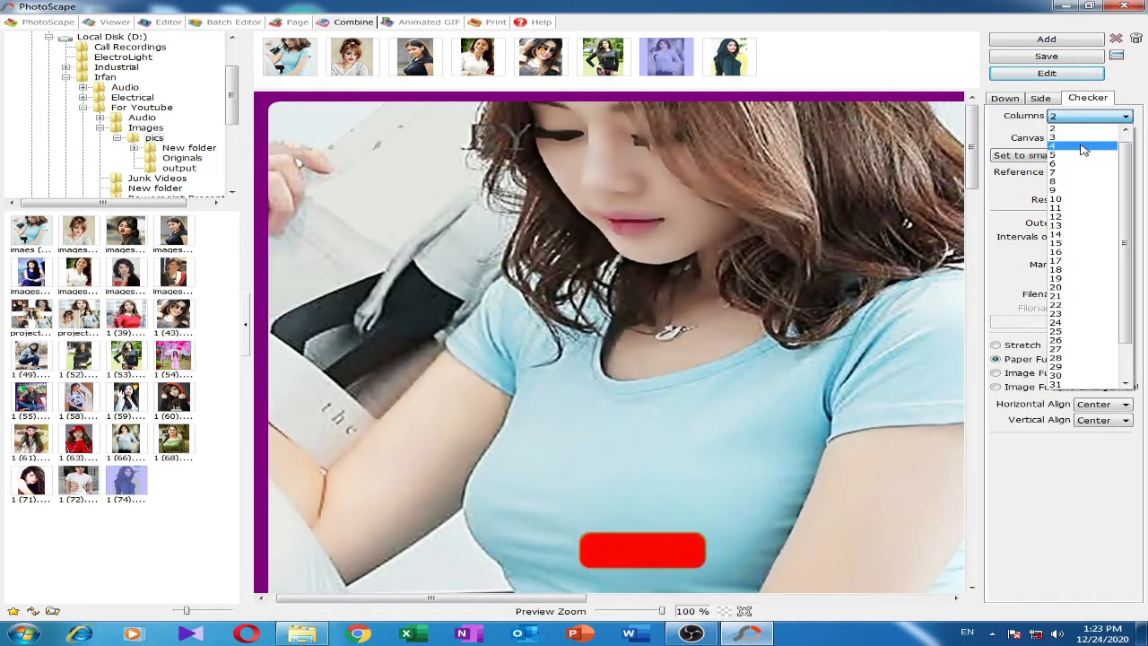
left_click(1086, 146)
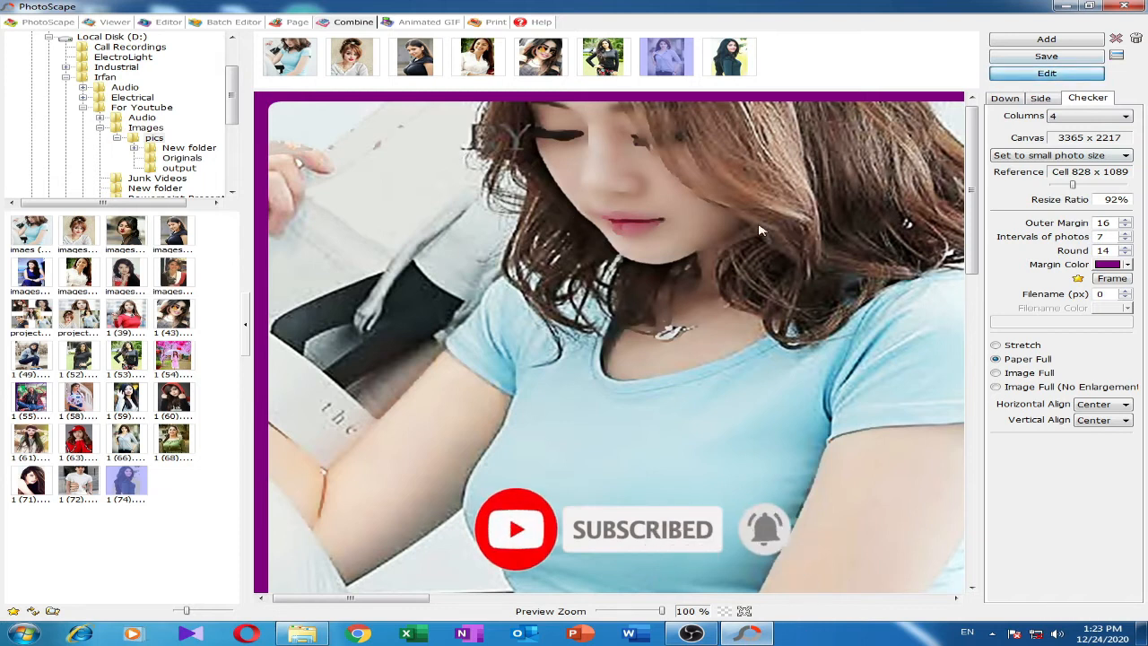
left_click(1074, 75)
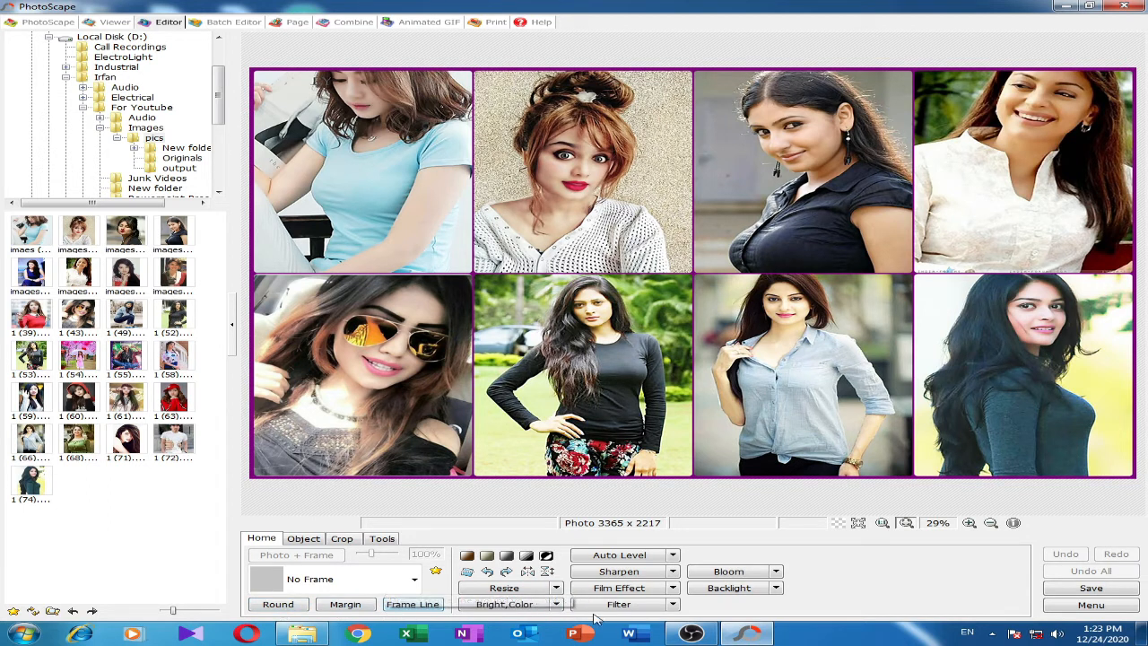
left_click(417, 604)
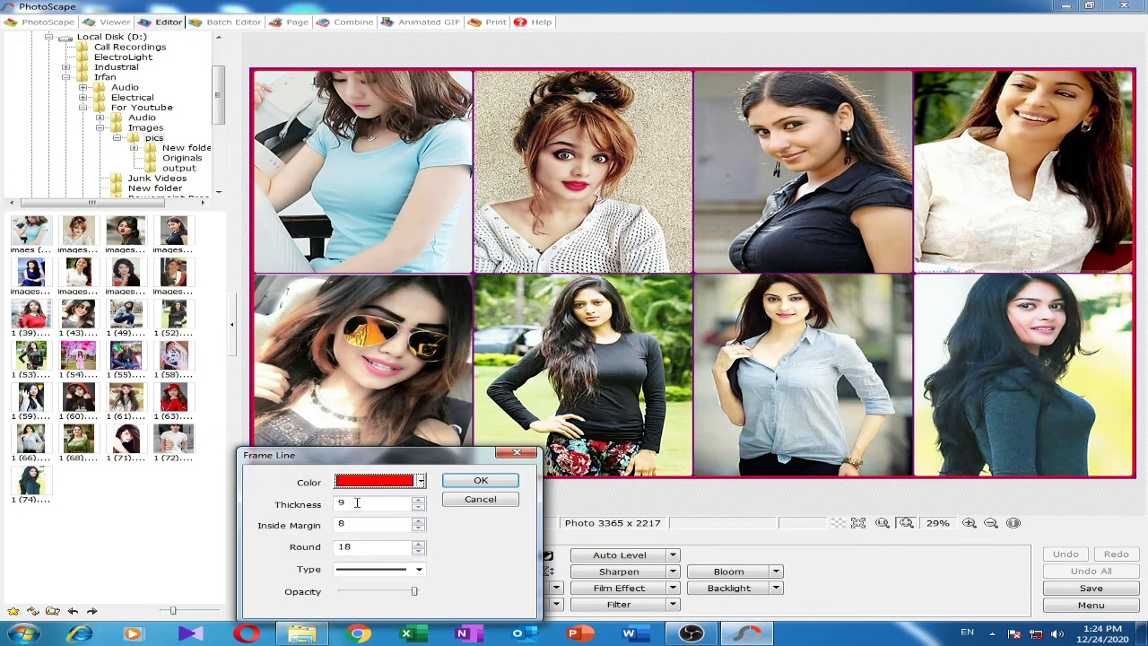
left_click(518, 452)
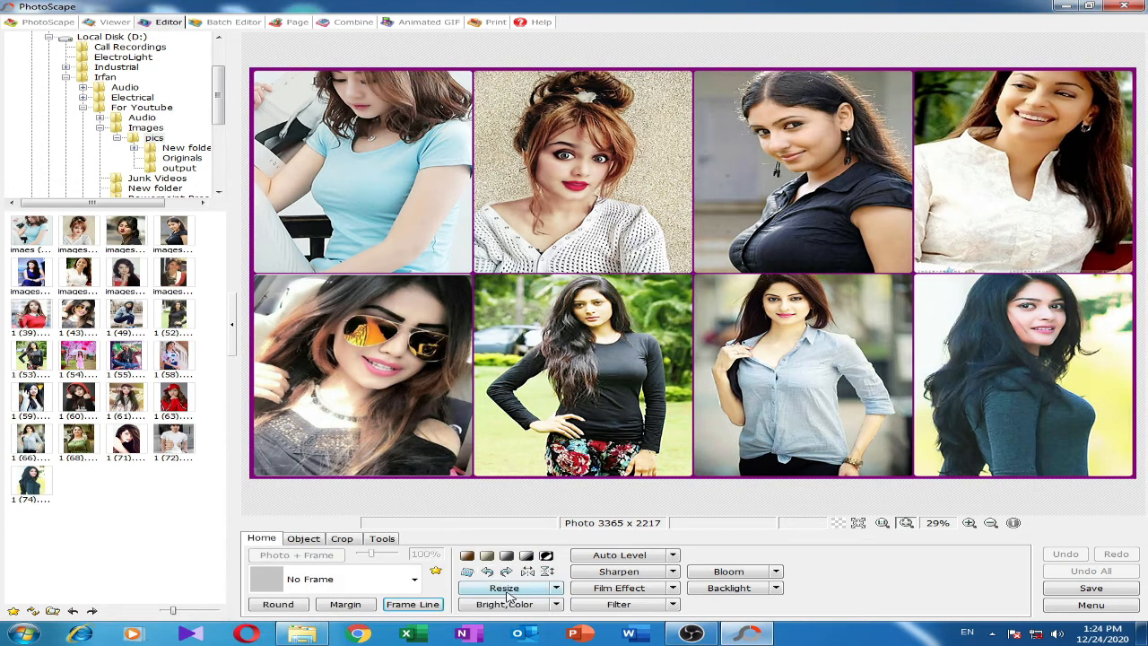
left_click(384, 539)
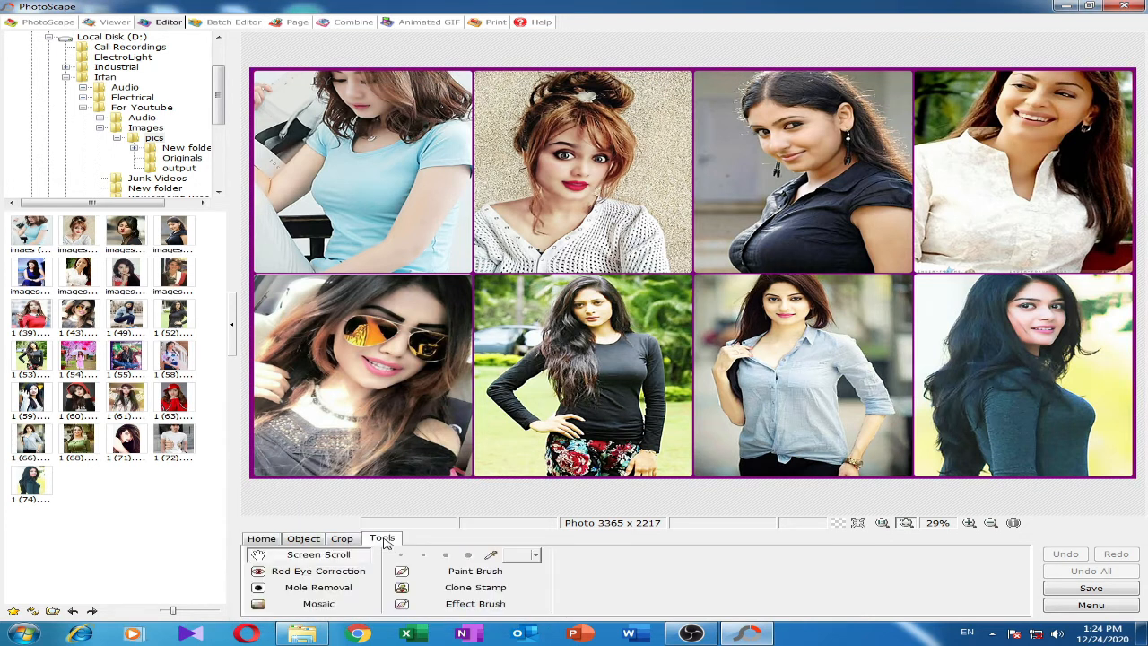
left_click(305, 540)
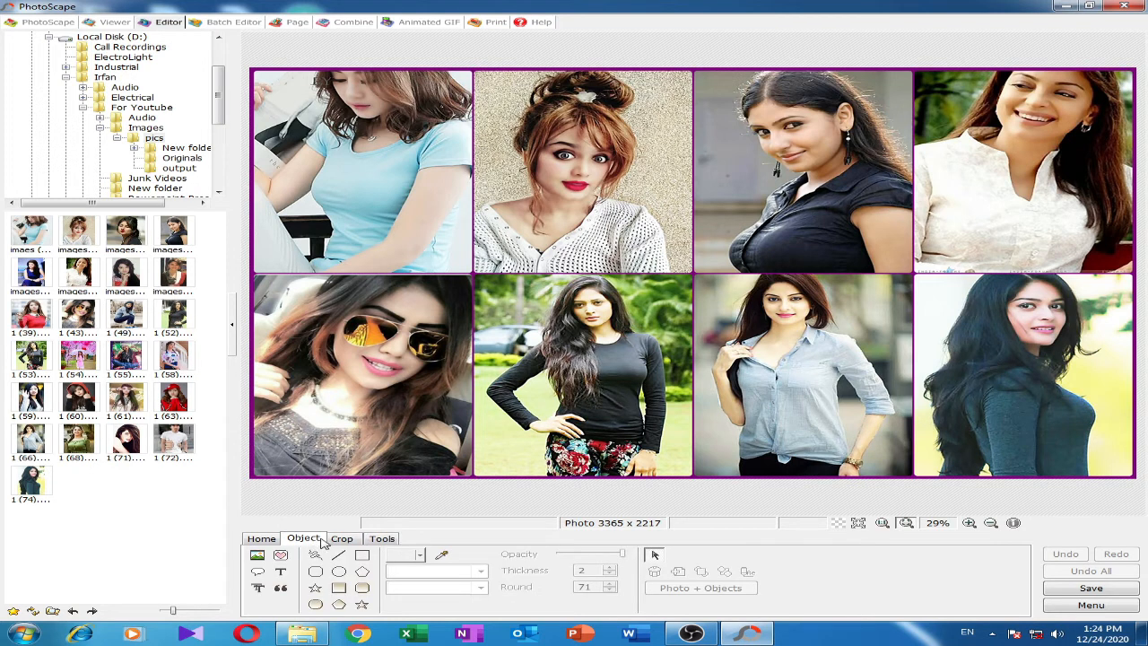
left_click(344, 540)
Apply the Antique Frame 02 frame to the combined image
left_click(260, 538)
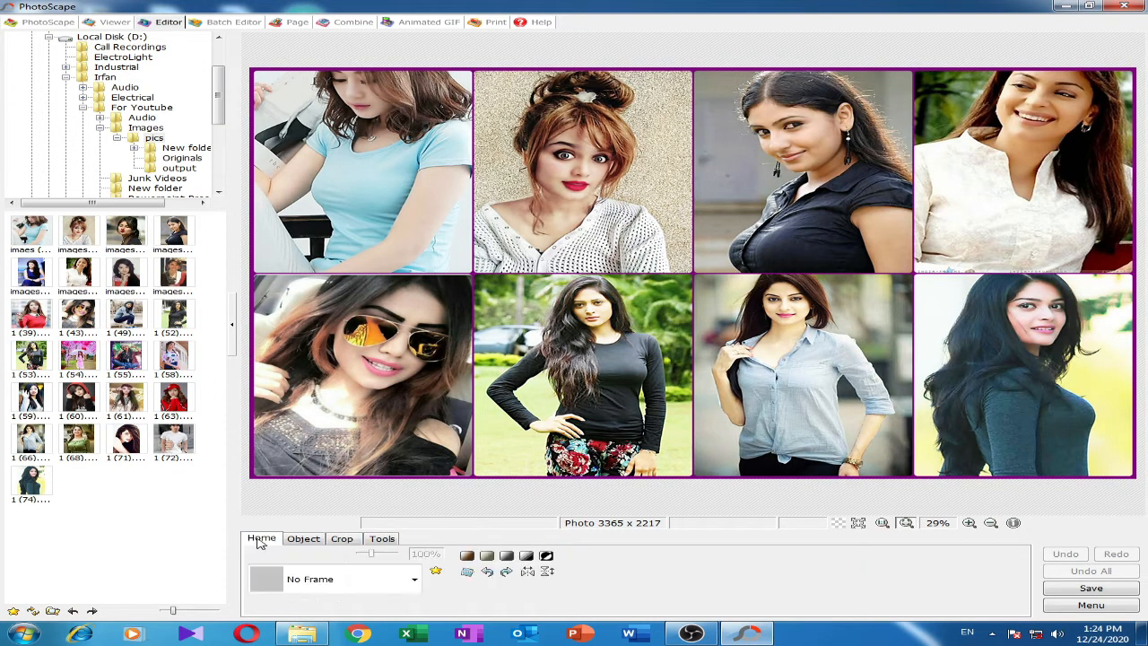
left_click(415, 579)
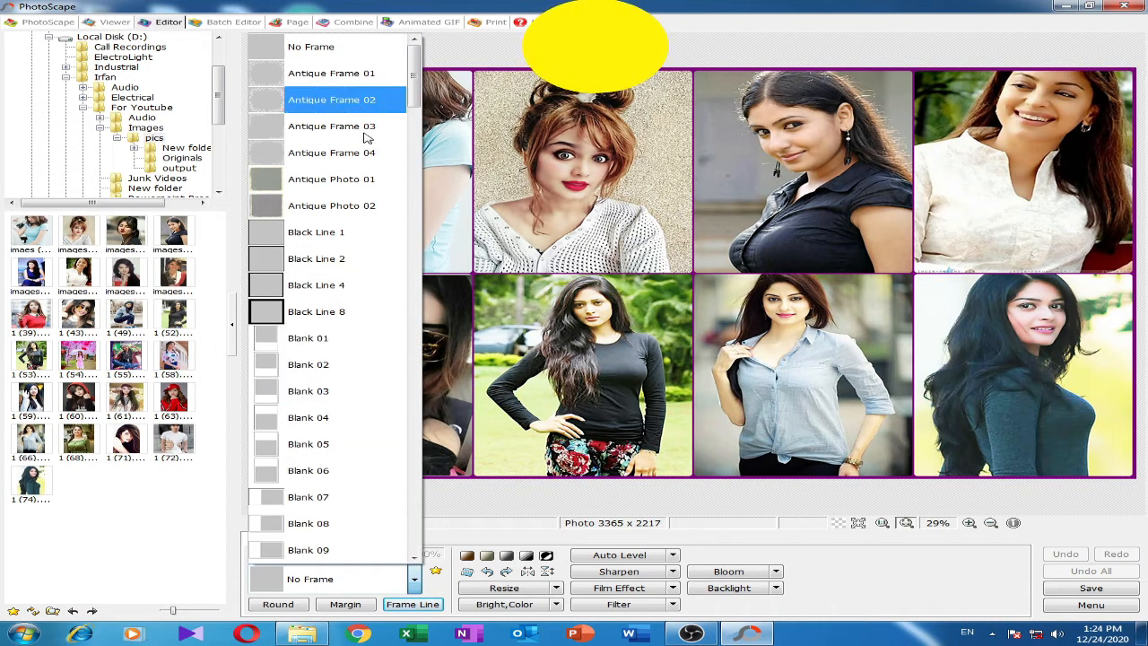
left_click(314, 98)
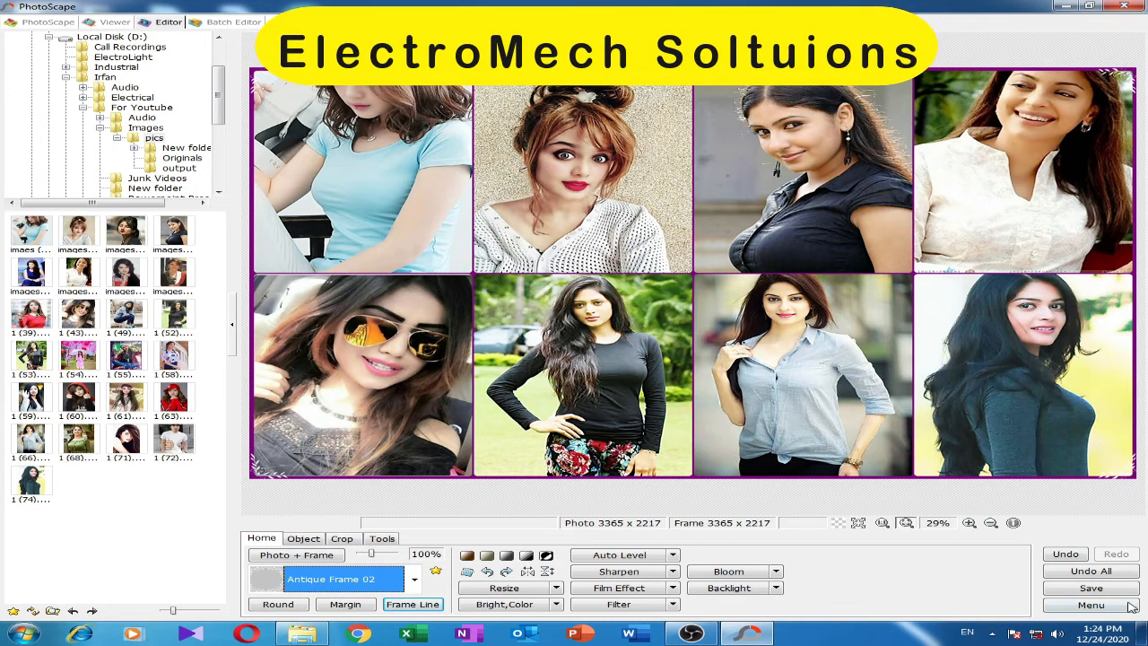
Save the framed image as a JPEG named project5 in the pics folder
left_click(1103, 590)
left_click(323, 315)
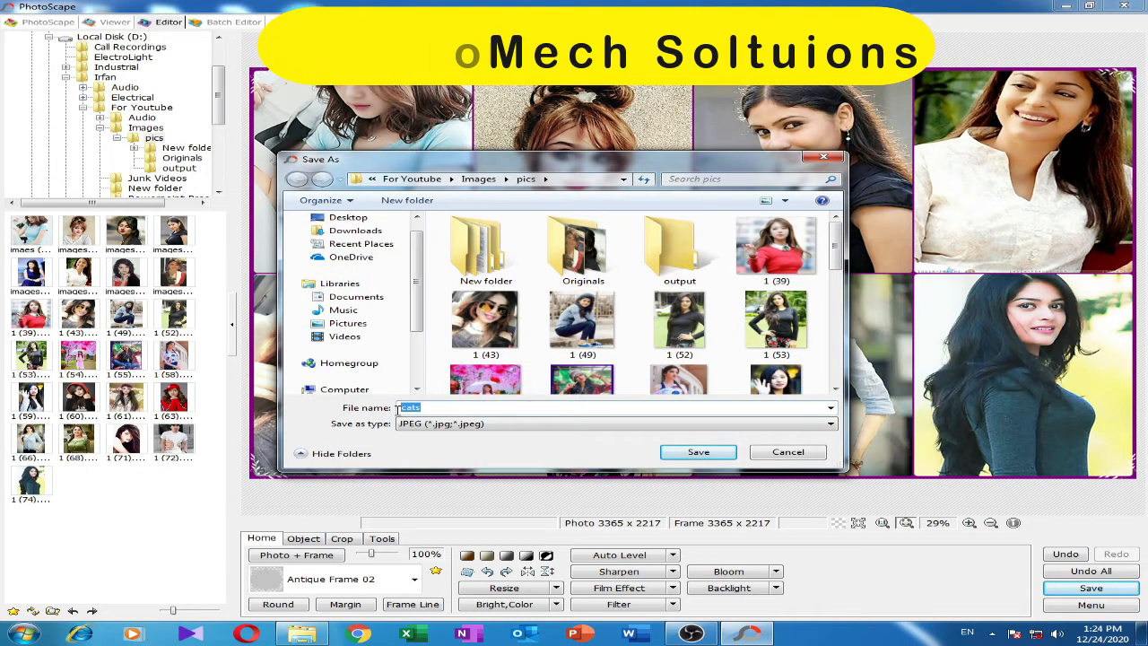
type("pr")
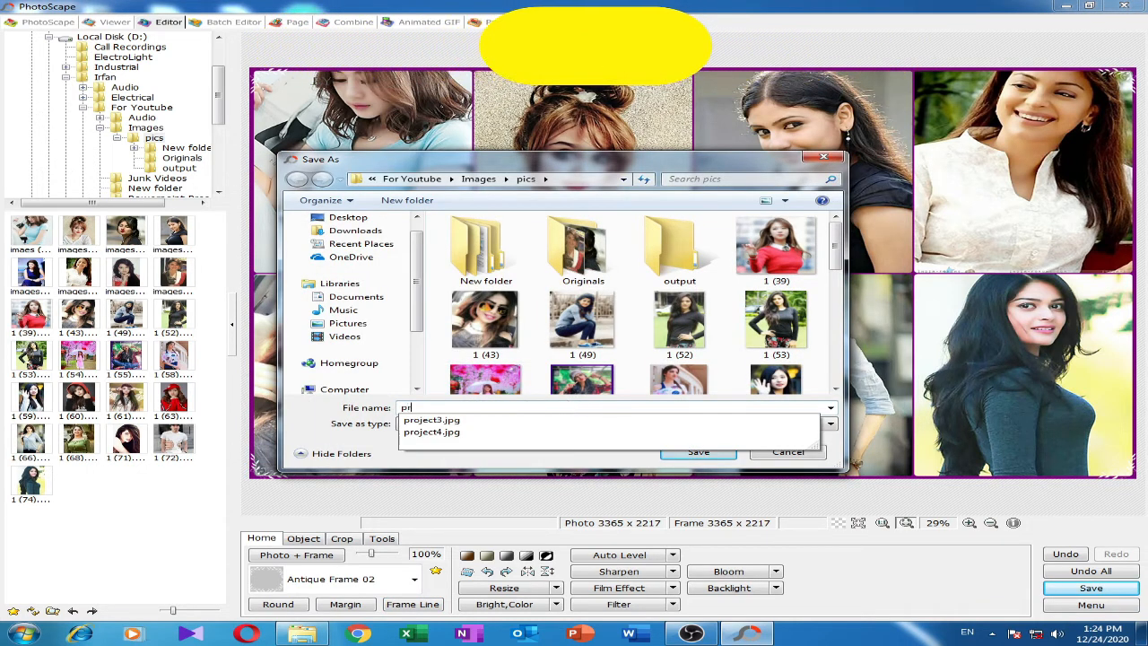
type("ojec")
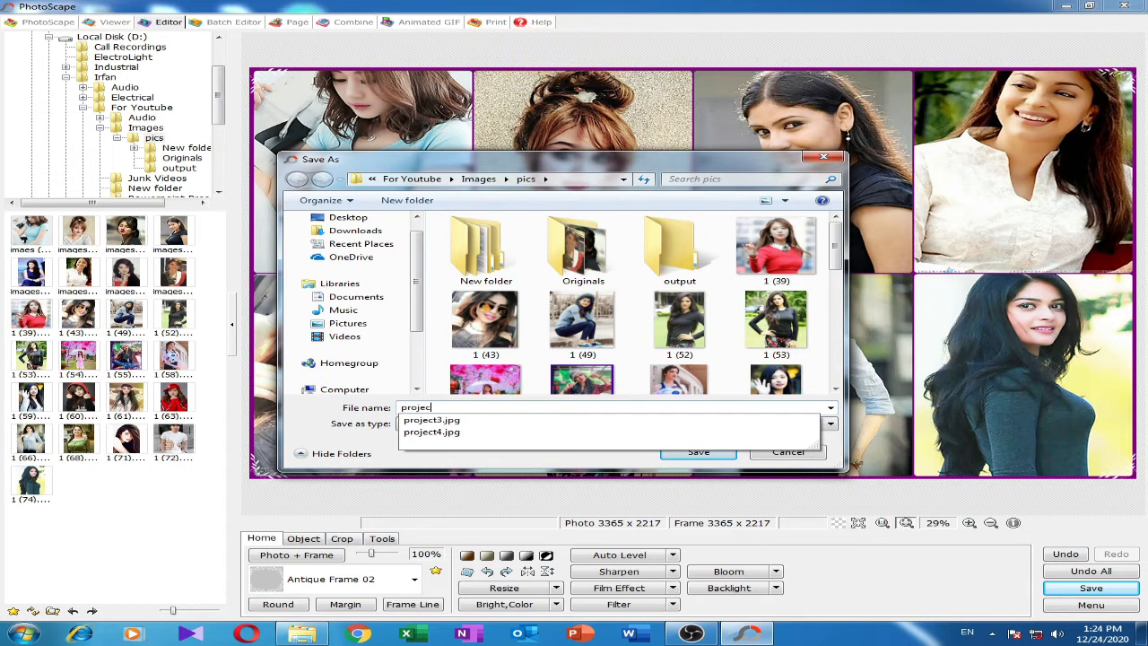
type("t5")
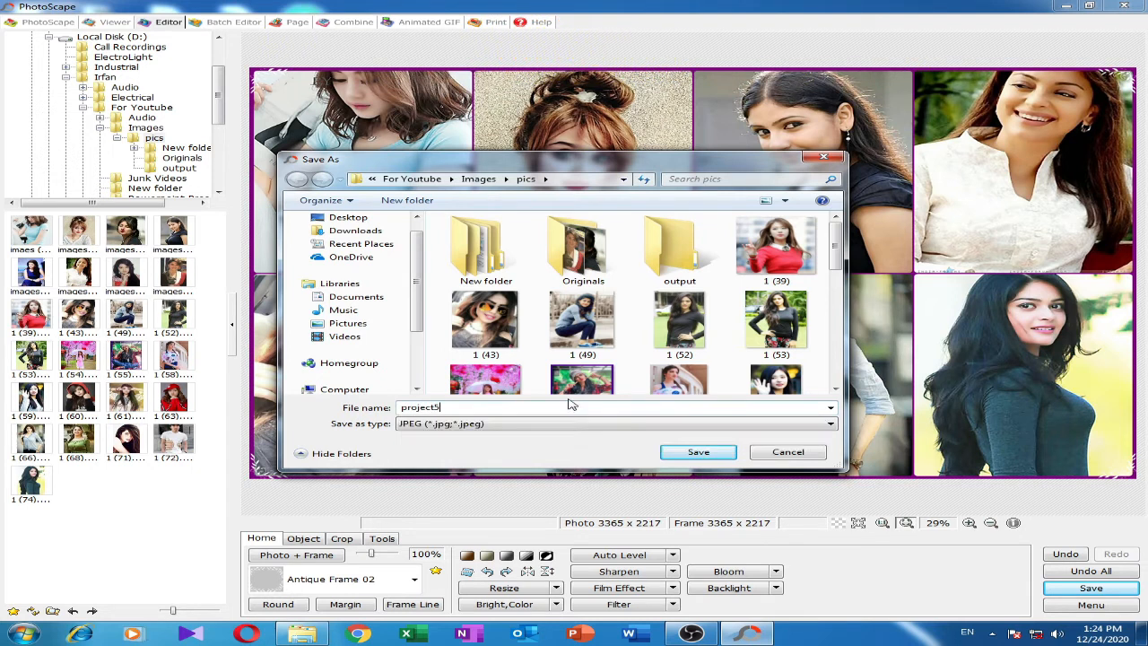
left_click(698, 451)
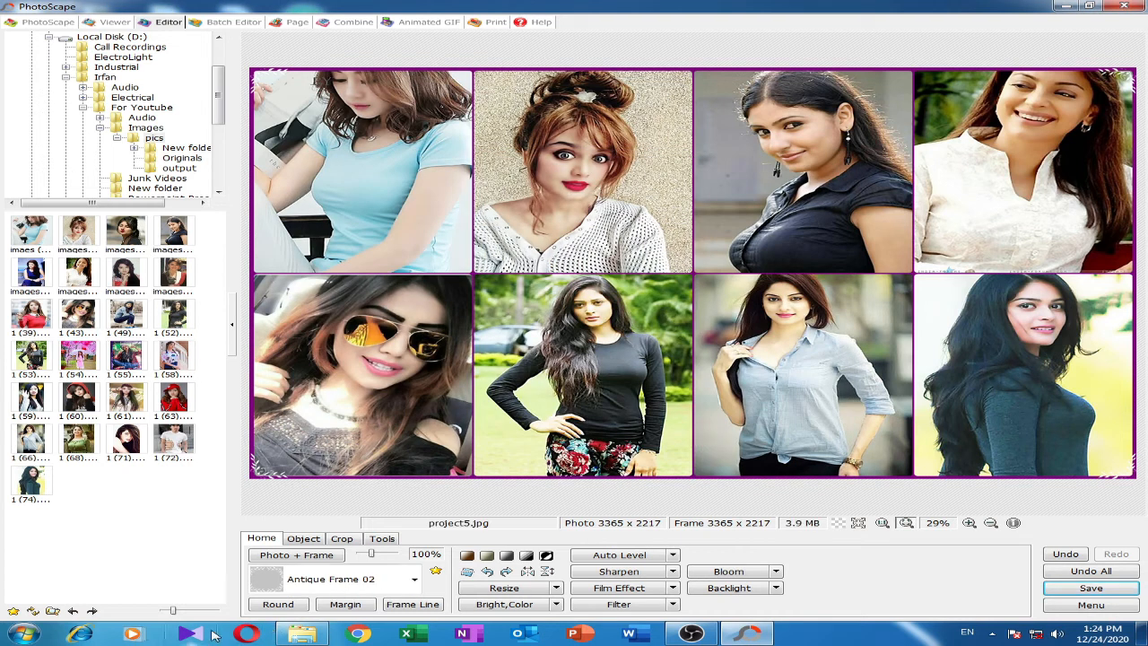
Switch to File Explorer, view the saved project5 image and close the viewer
left_click(302, 633)
left_click(179, 328)
double_click(179, 328)
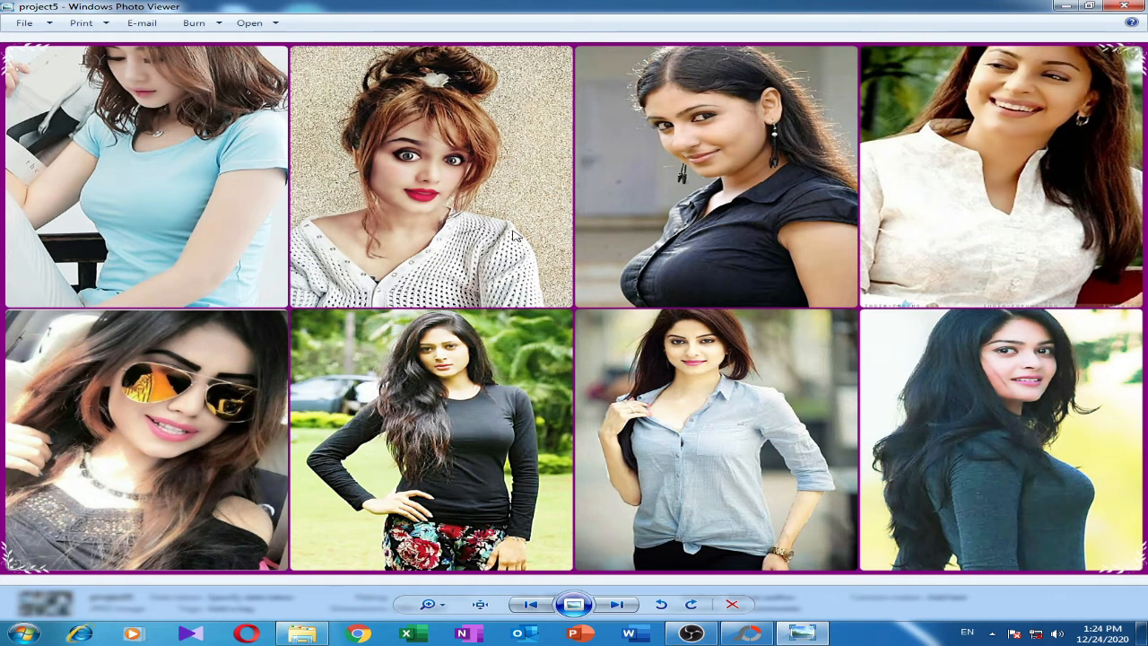
left_click(1127, 7)
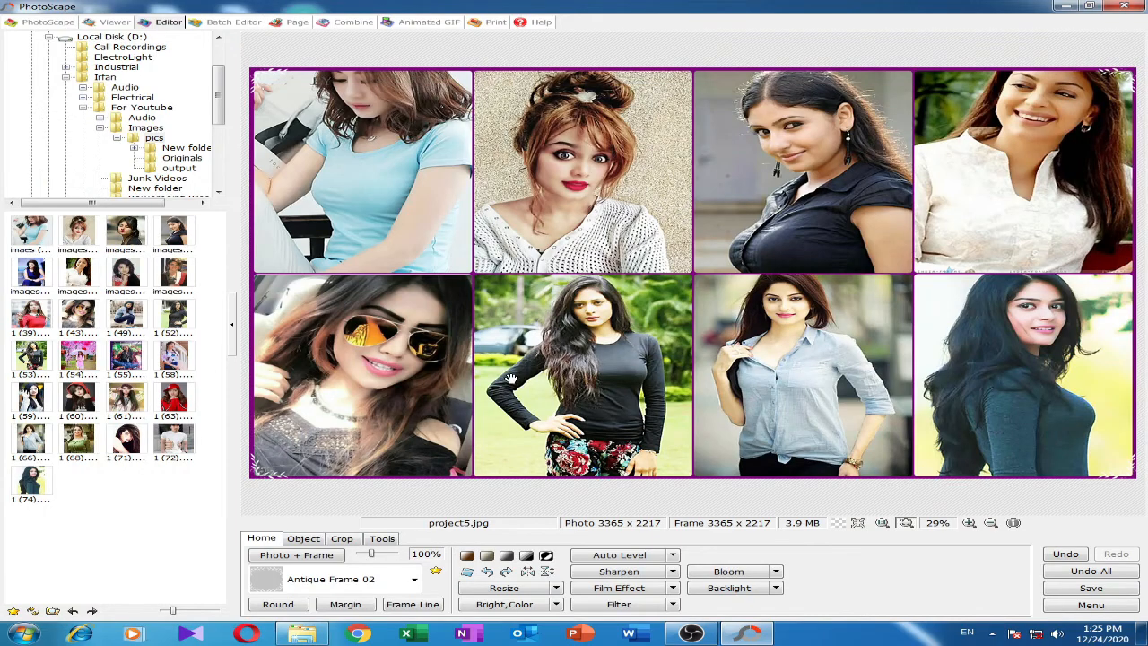
Return to PhotoScape's Combine tool and remove all the photos from the combined image
left_click(27, 24)
left_click(889, 296)
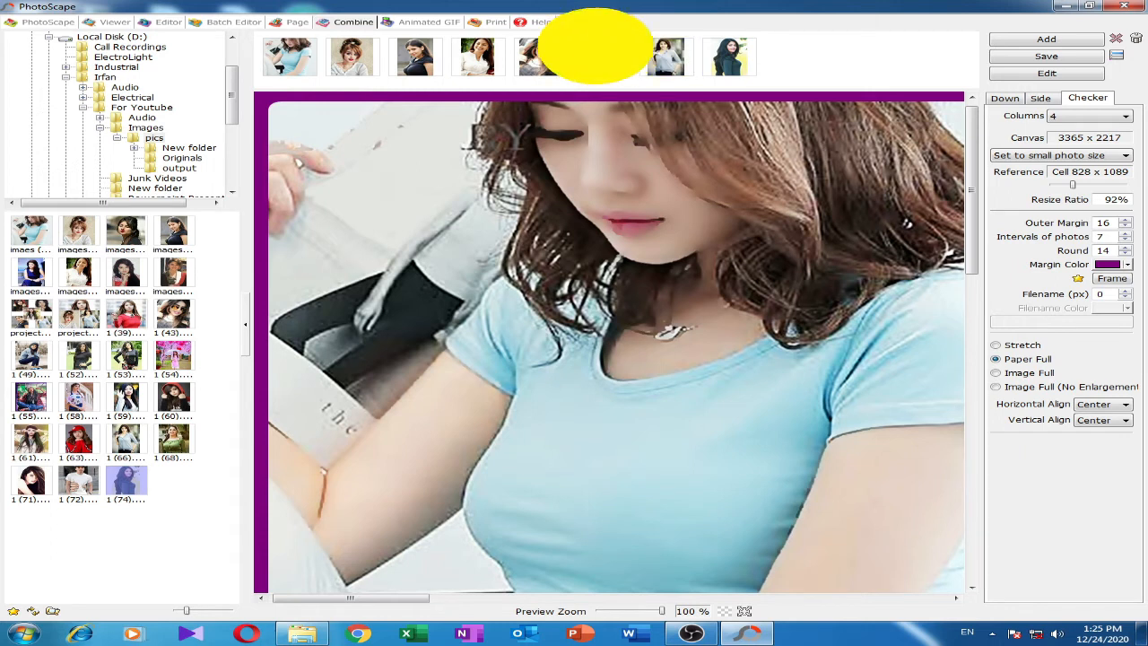
double_click(607, 59)
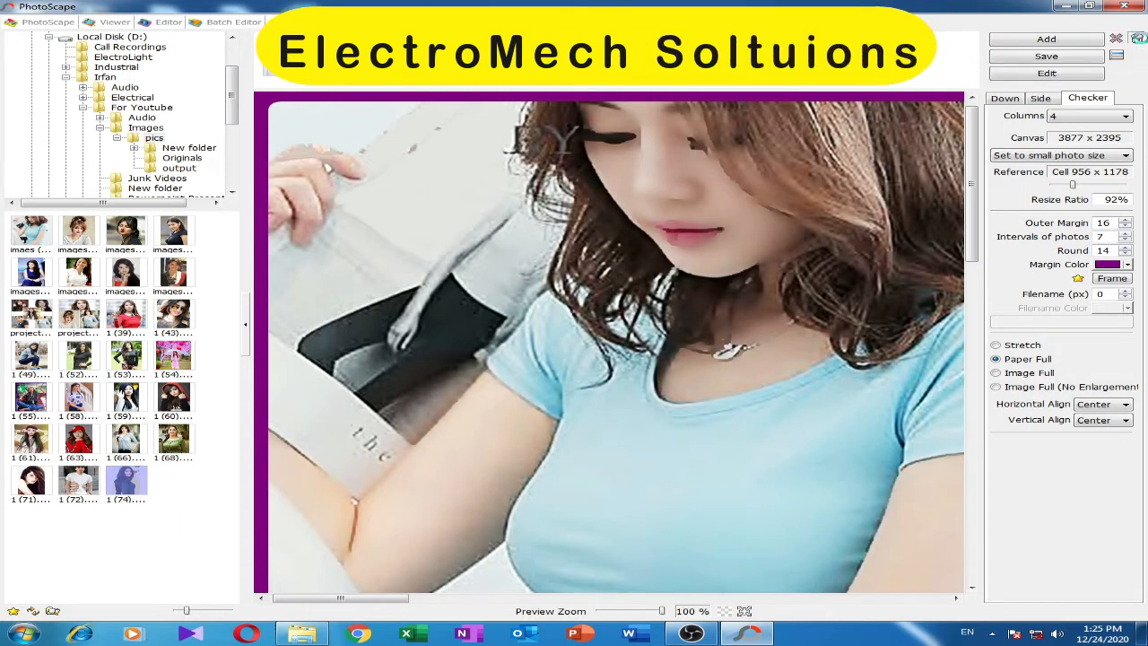
left_click(1137, 38)
left_click(534, 348)
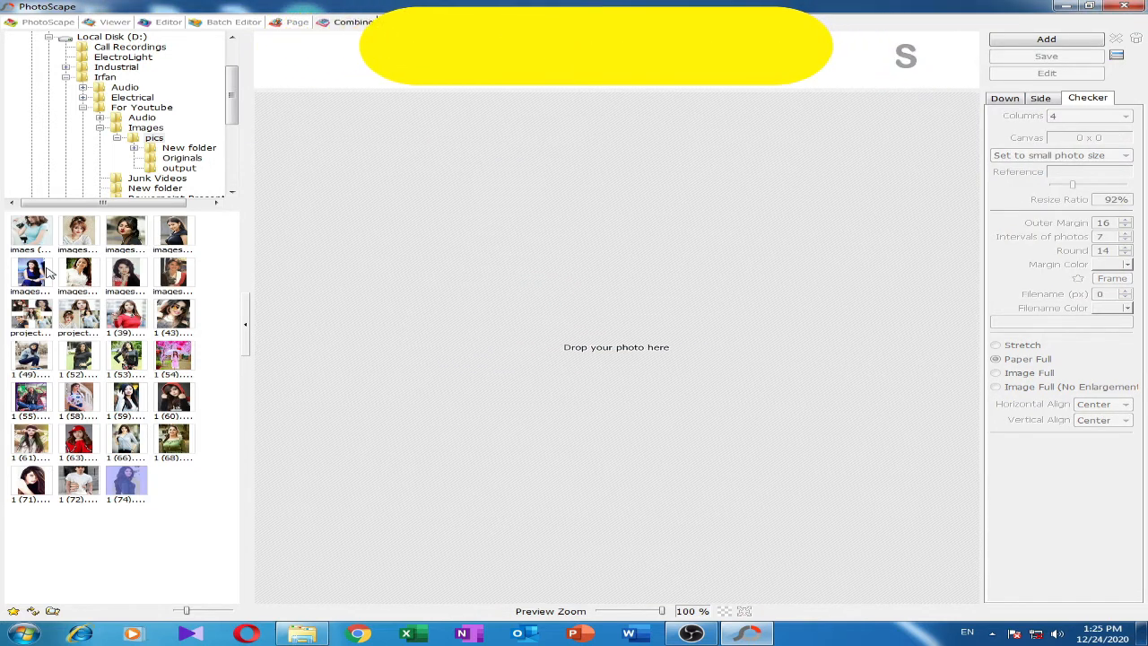
Add the photos images (32) and 1 (39) to the empty combined image
left_click_drag(79, 273, 635, 273)
left_click_drag(125, 316, 642, 310)
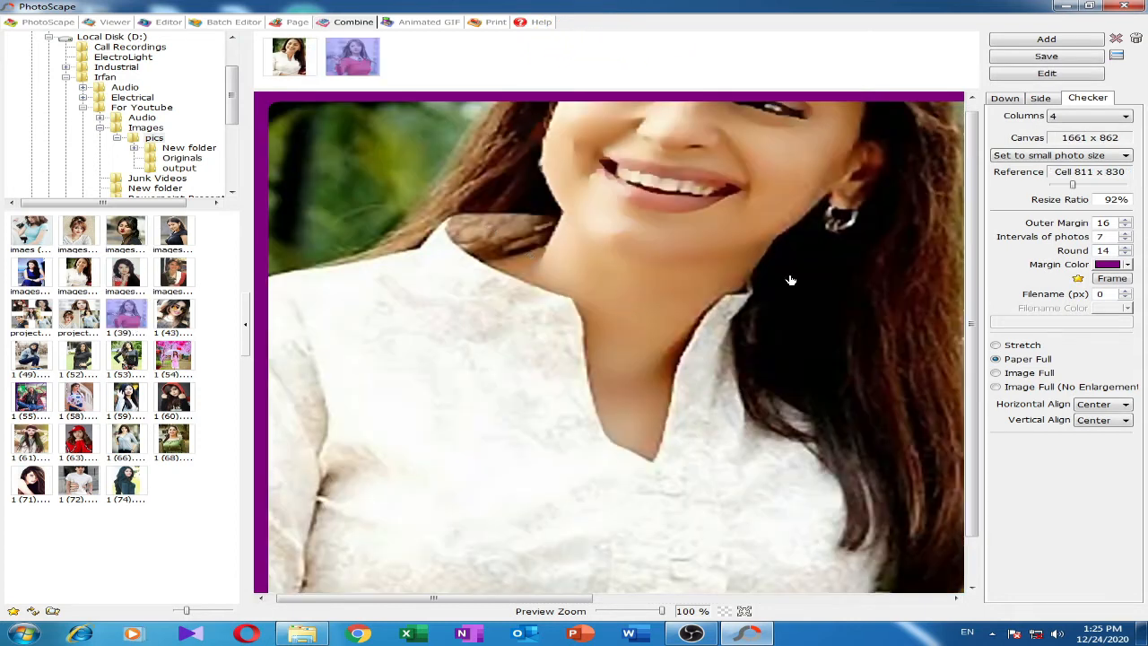
Try a 1-column Checker layout for the two photos and change it to 2 columns
left_click(1128, 116)
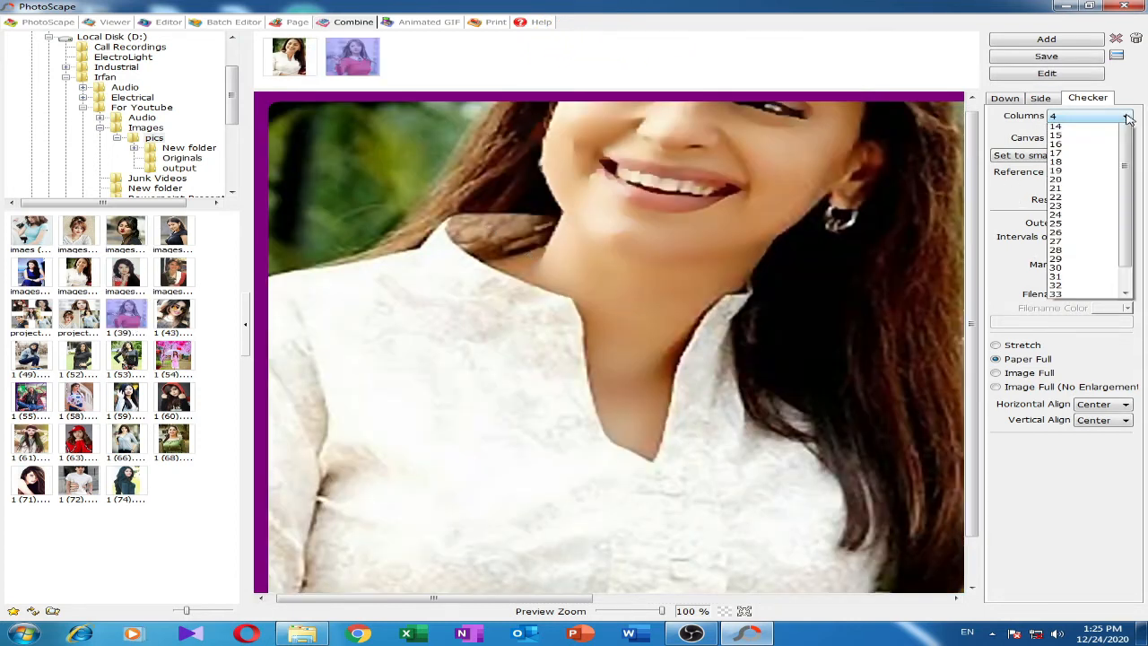
left_click_drag(1132, 168, 1128, 133)
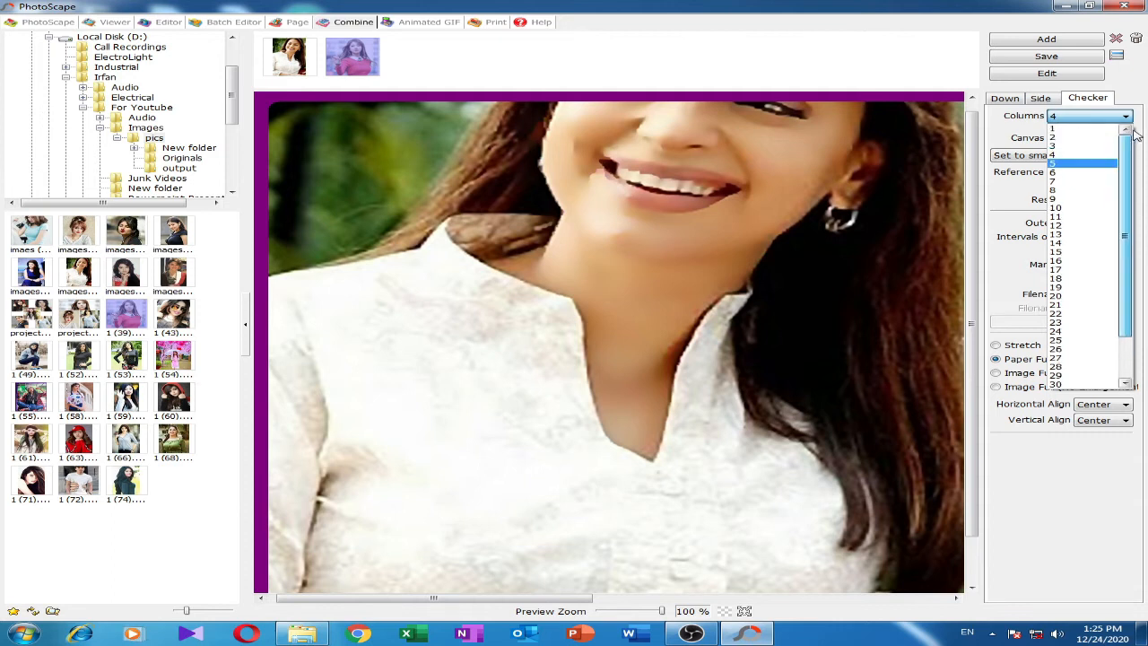
left_click(1076, 129)
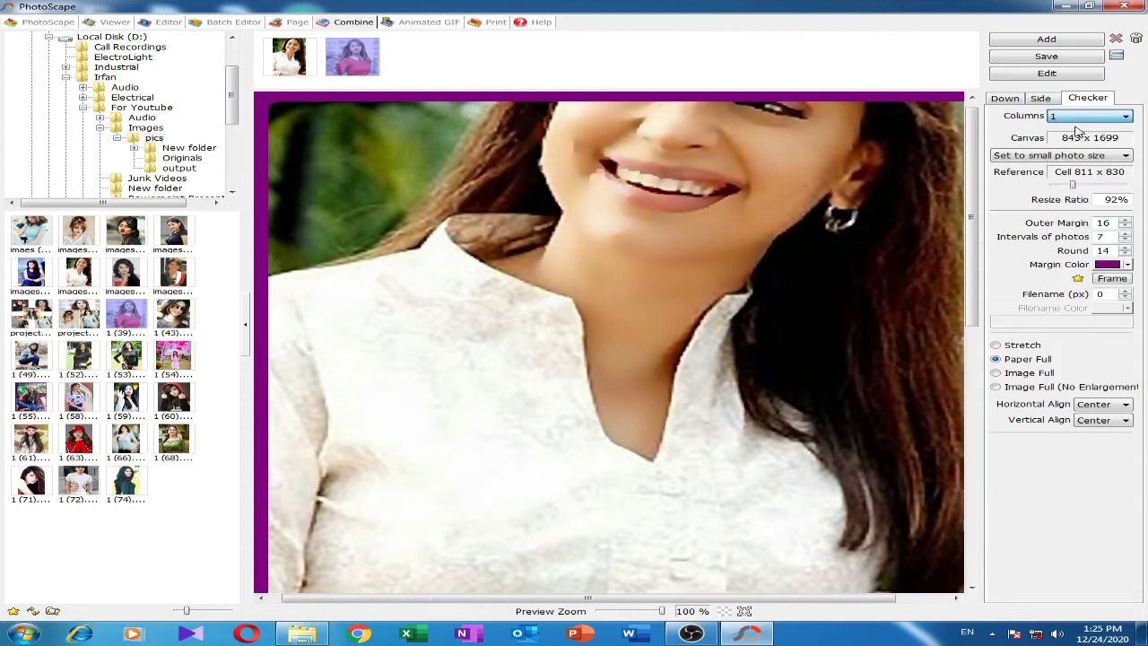
left_click(1126, 116)
left_click(1092, 142)
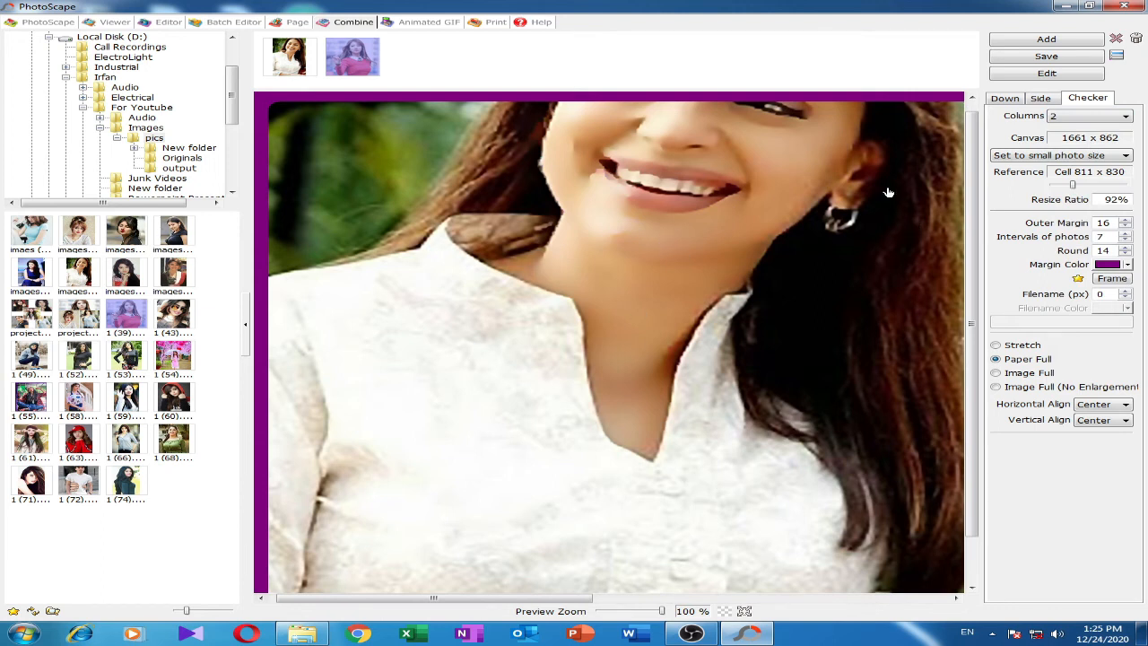
Save the combined two-photo image in the pics folder as a JPEG named project6 at 100% quality
left_click(1053, 60)
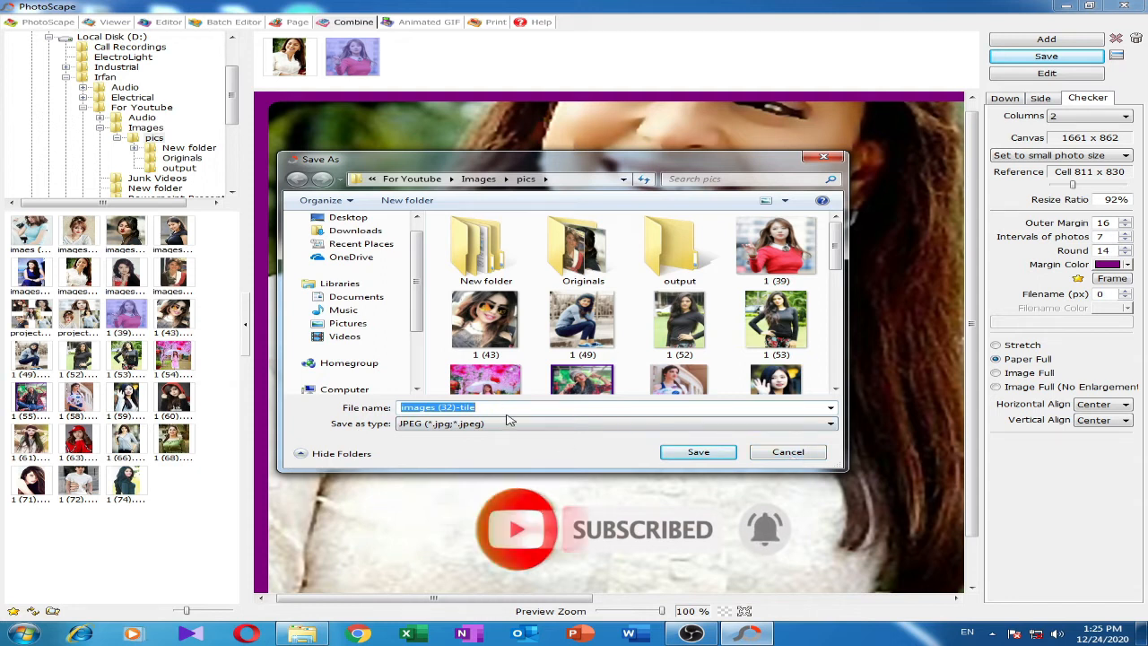
left_click_drag(500, 406, 415, 408)
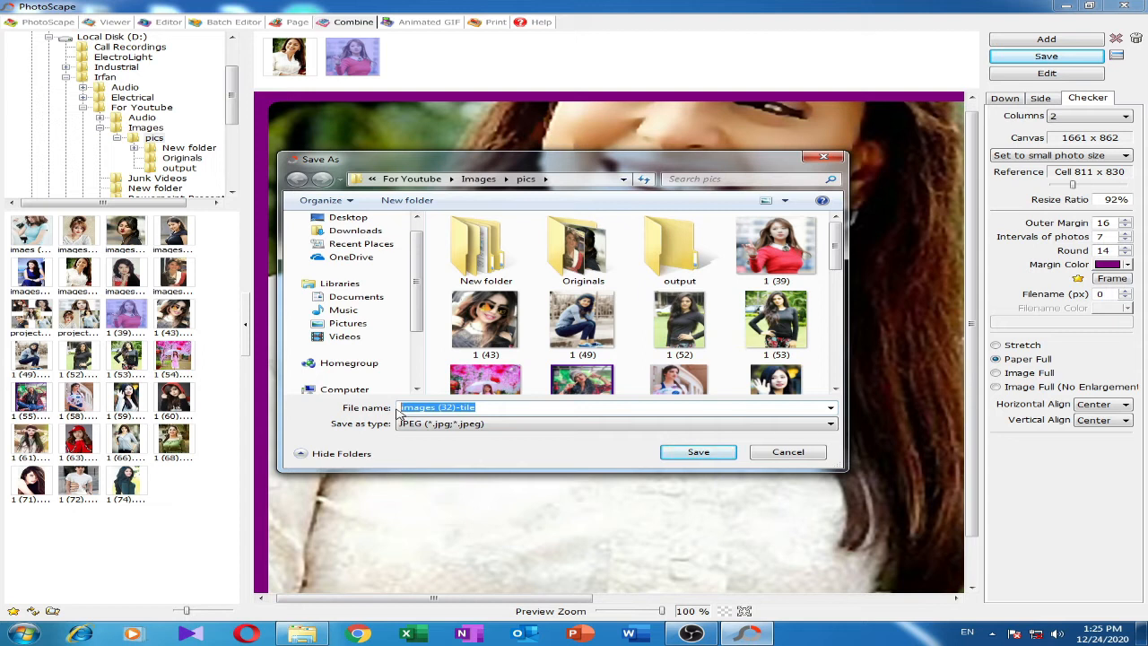
type("proj")
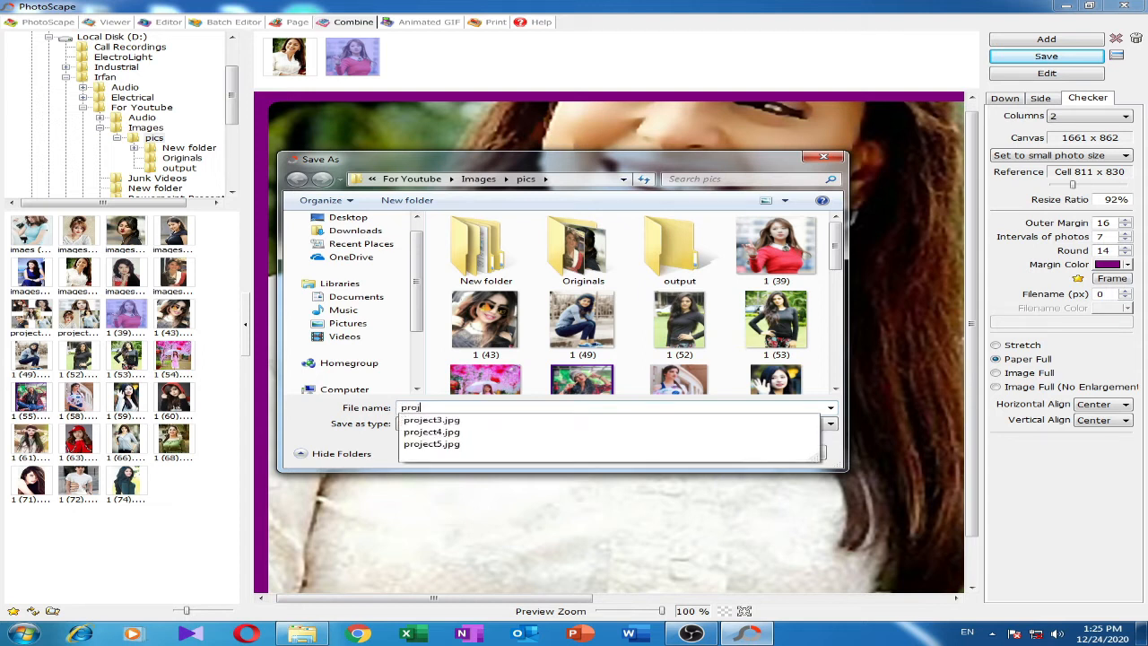
type("ect6")
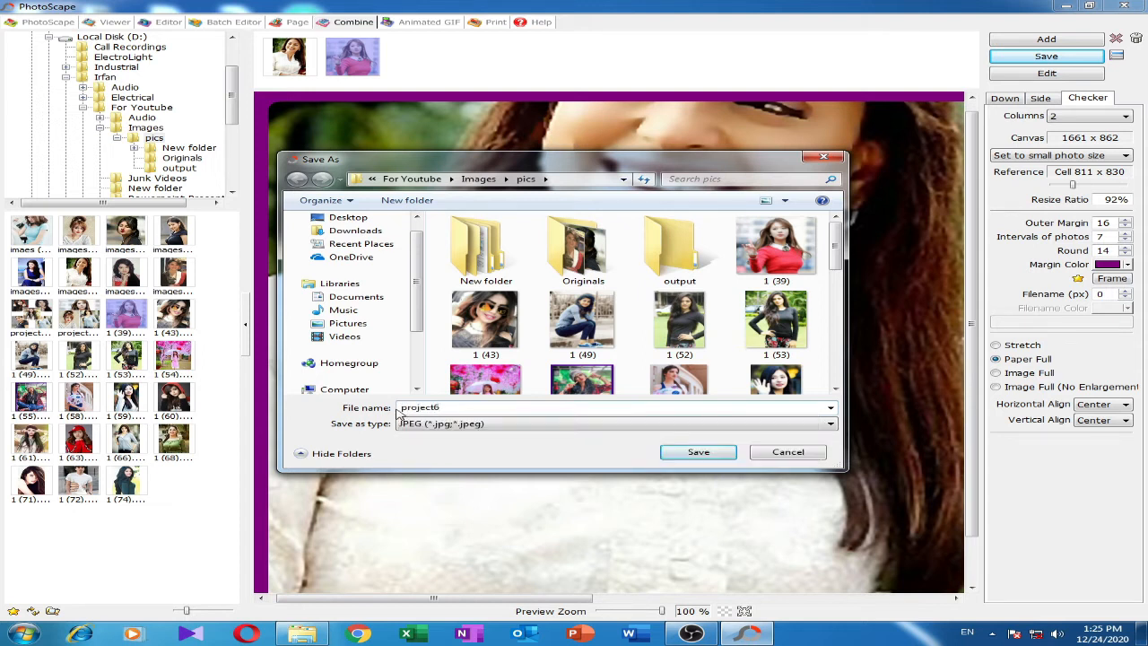
left_click(699, 452)
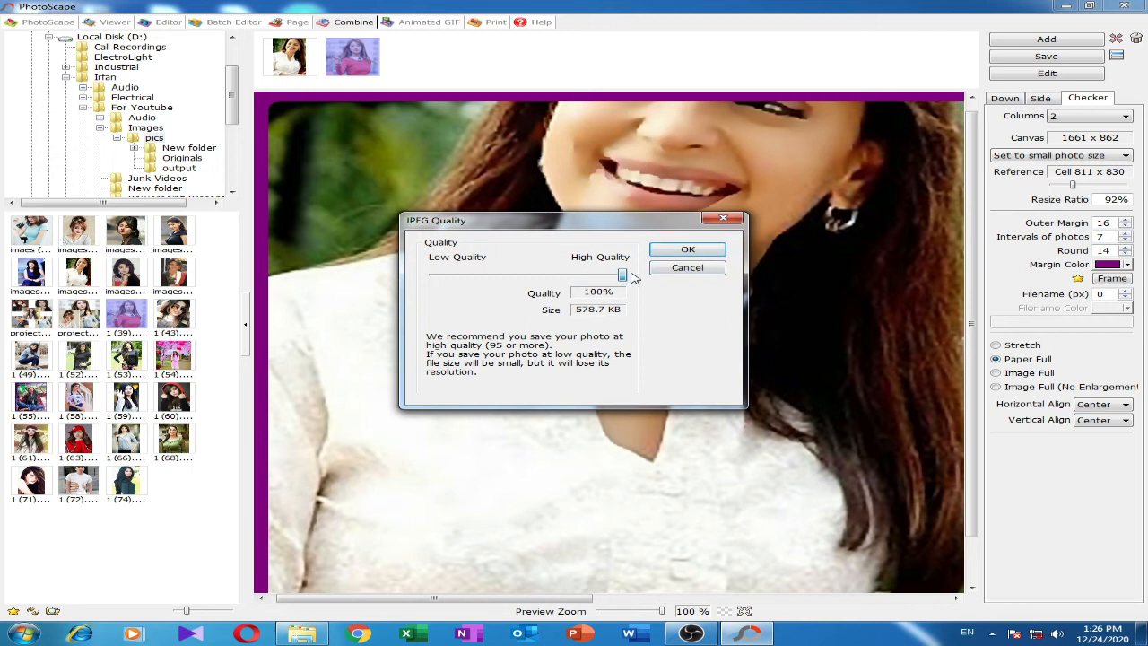
left_click(707, 250)
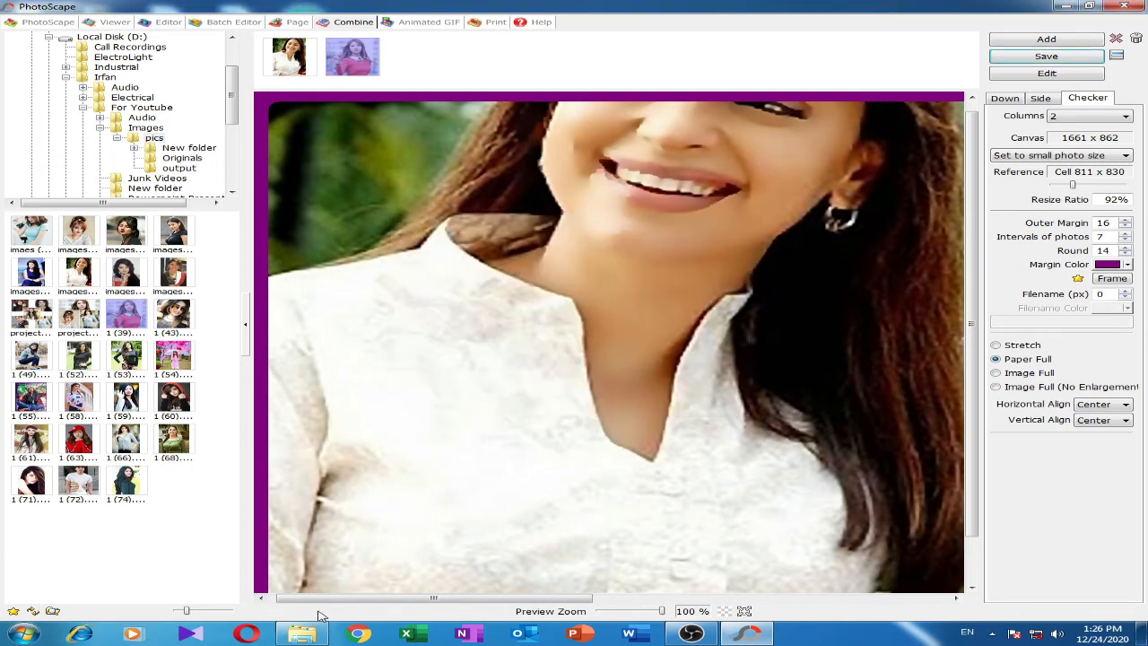
Switch to File Explorer to check the pics folder for the saved project6 image and go forward to the output folder
left_click(303, 633)
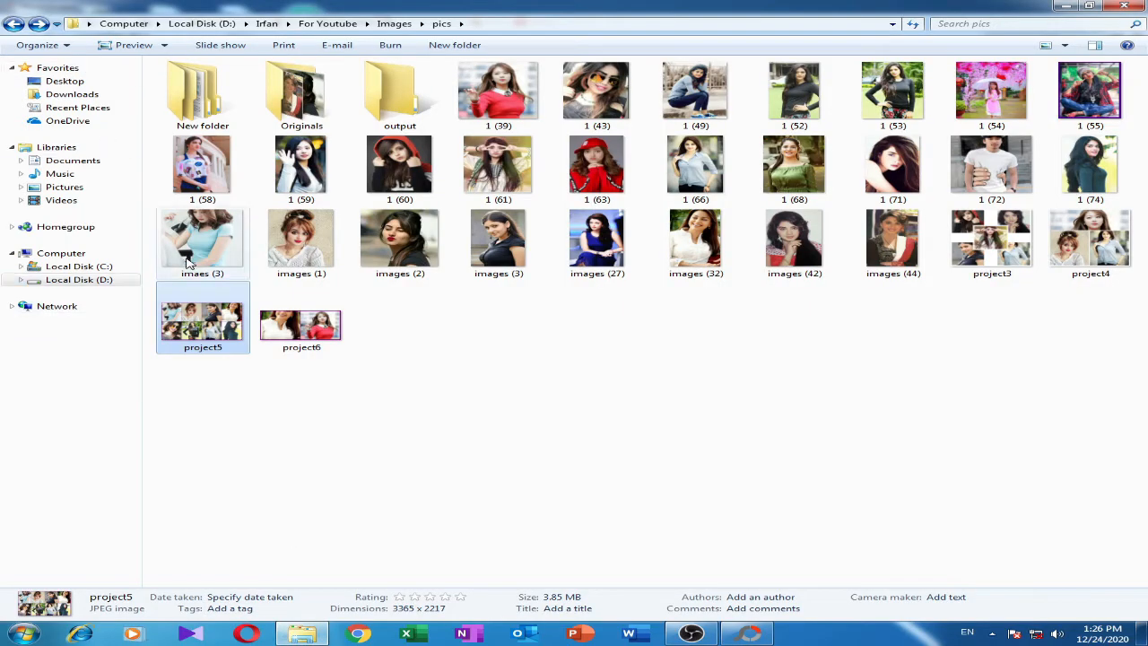
left_click(38, 23)
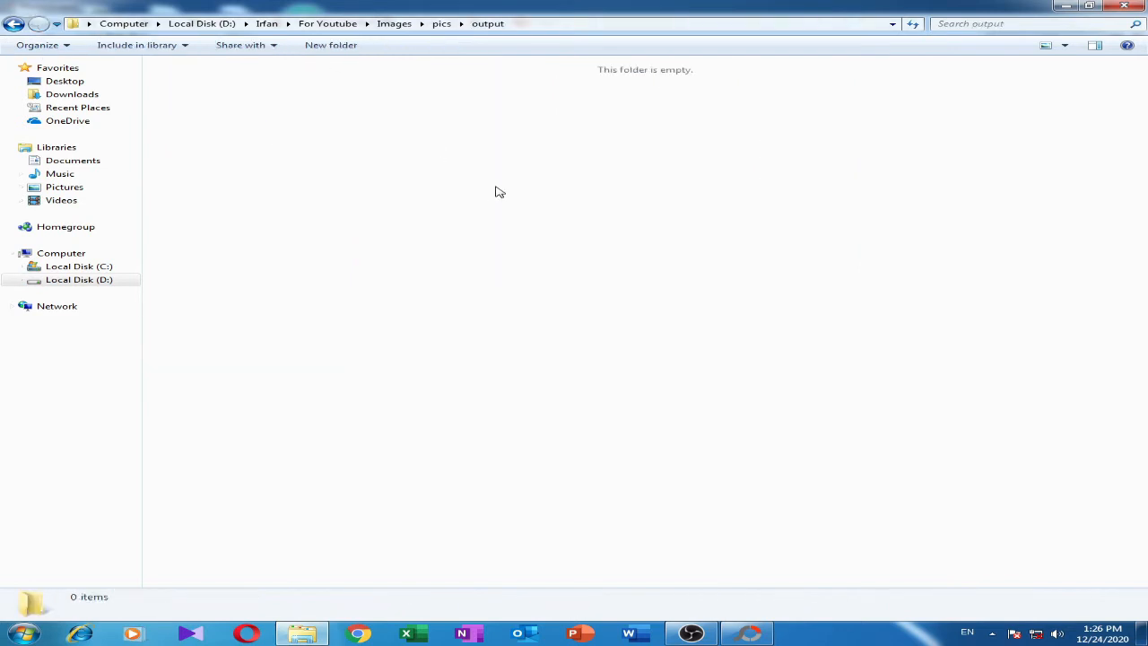
Open the project6 image from the pics folder to check the combined photo, and close the viewer
left_click(441, 24)
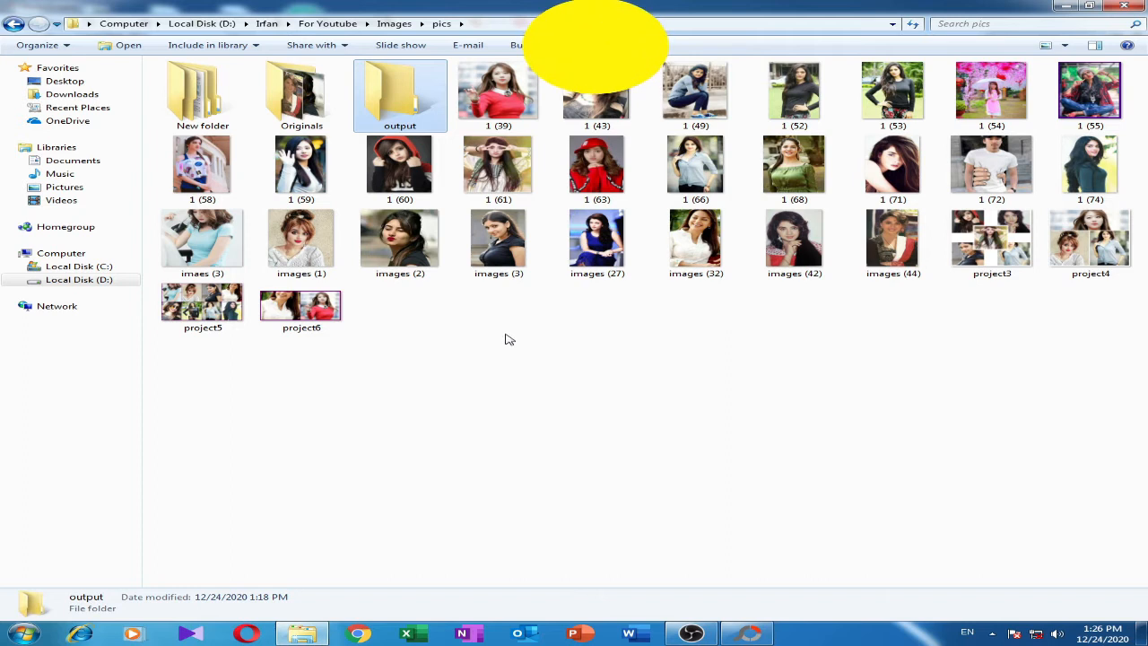
left_click(308, 315)
double_click(310, 320)
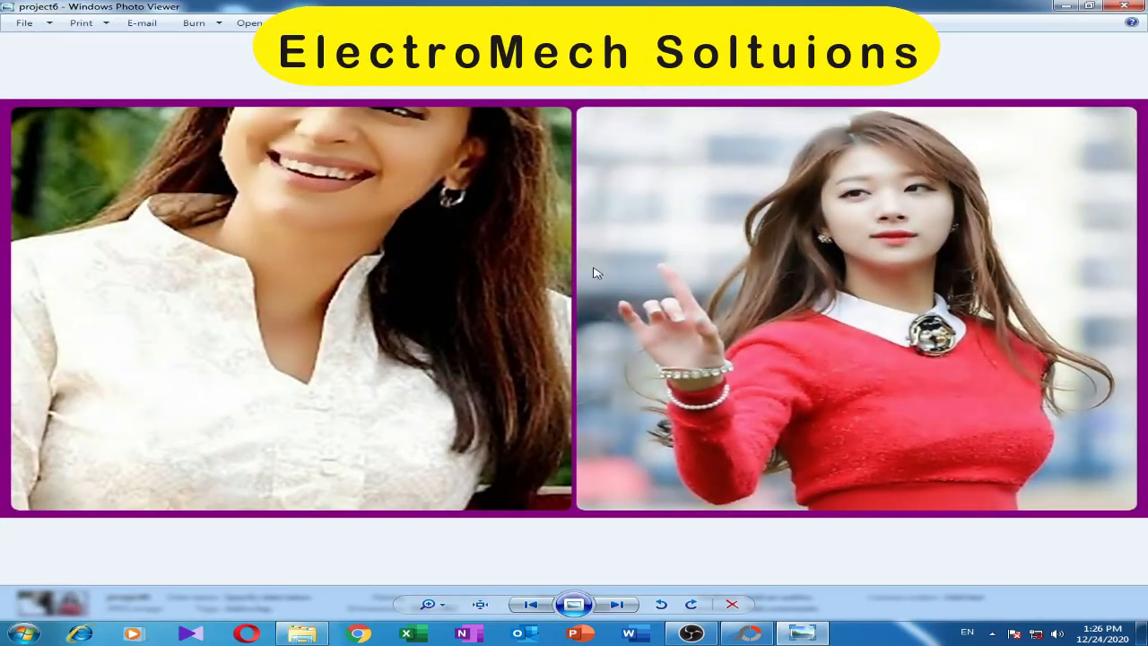
left_click(1123, 5)
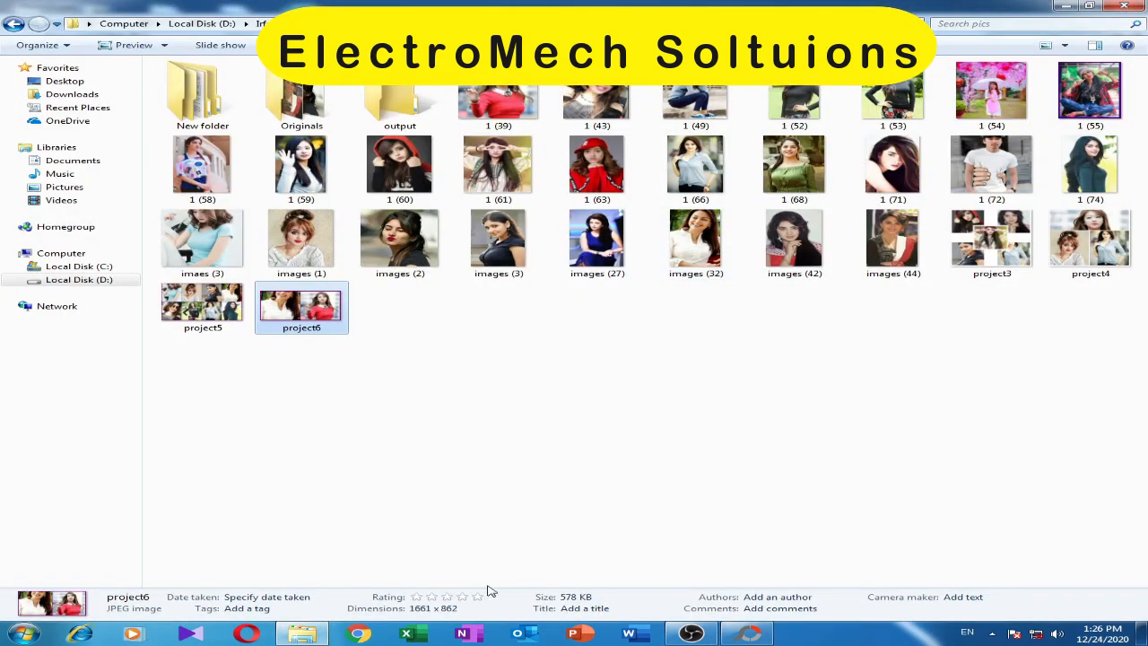
Switch to PhotoScape, stack the two combined photos with the Down layout and reduce the resize ratio to 57%
left_click(749, 633)
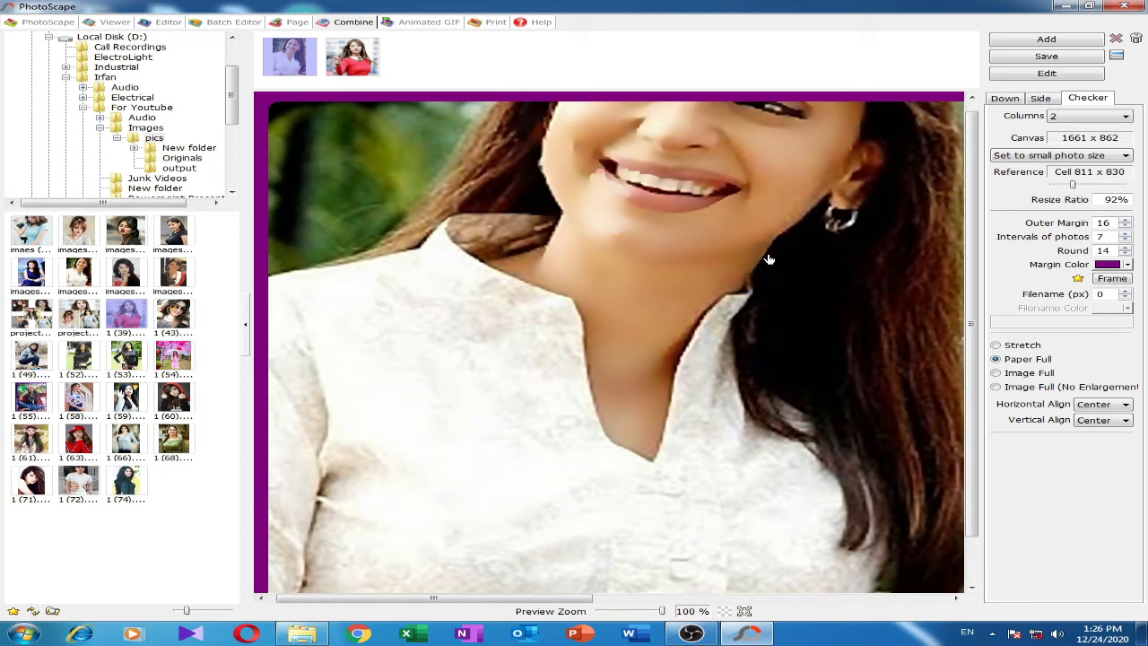
left_click(1000, 100)
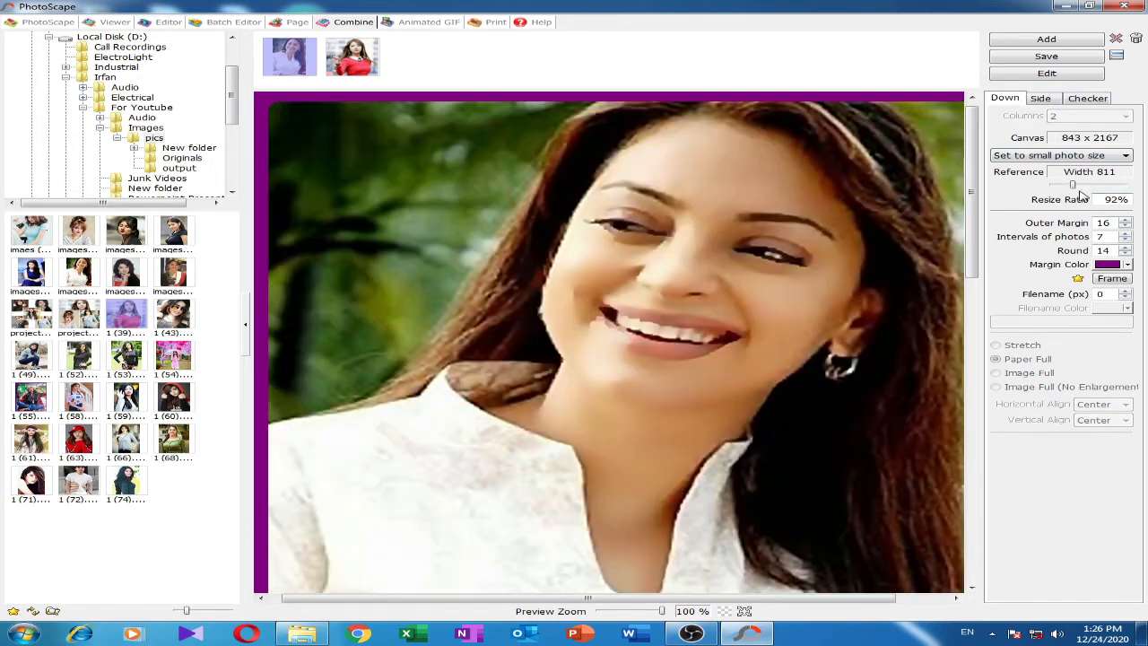
left_click_drag(1076, 188, 1066, 190)
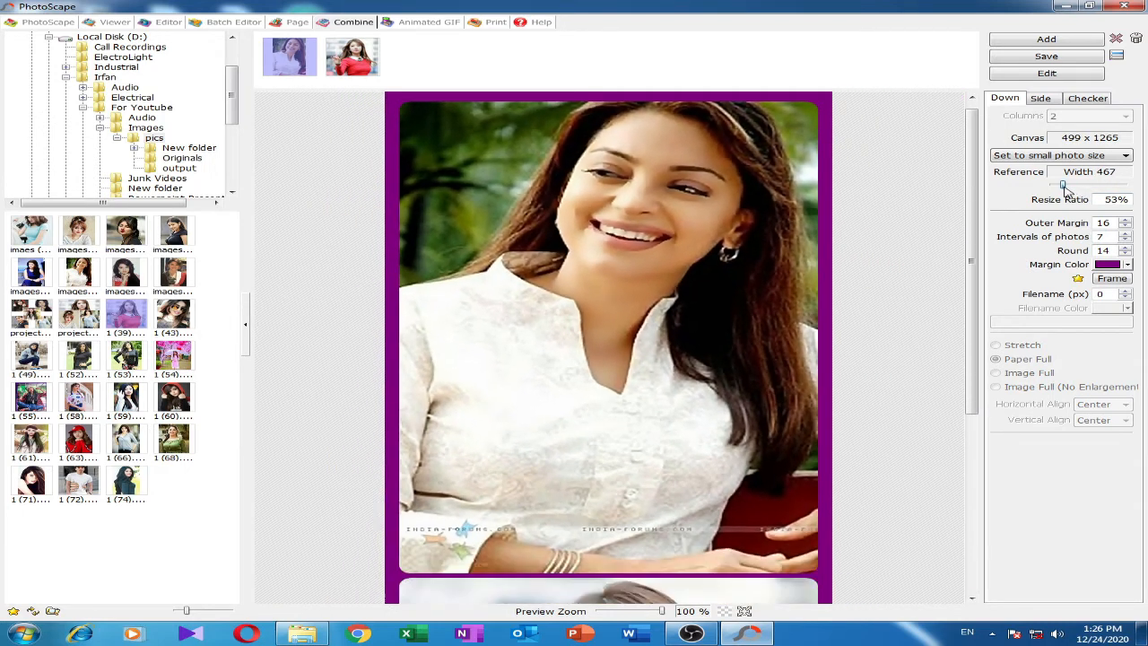
left_click(352, 61)
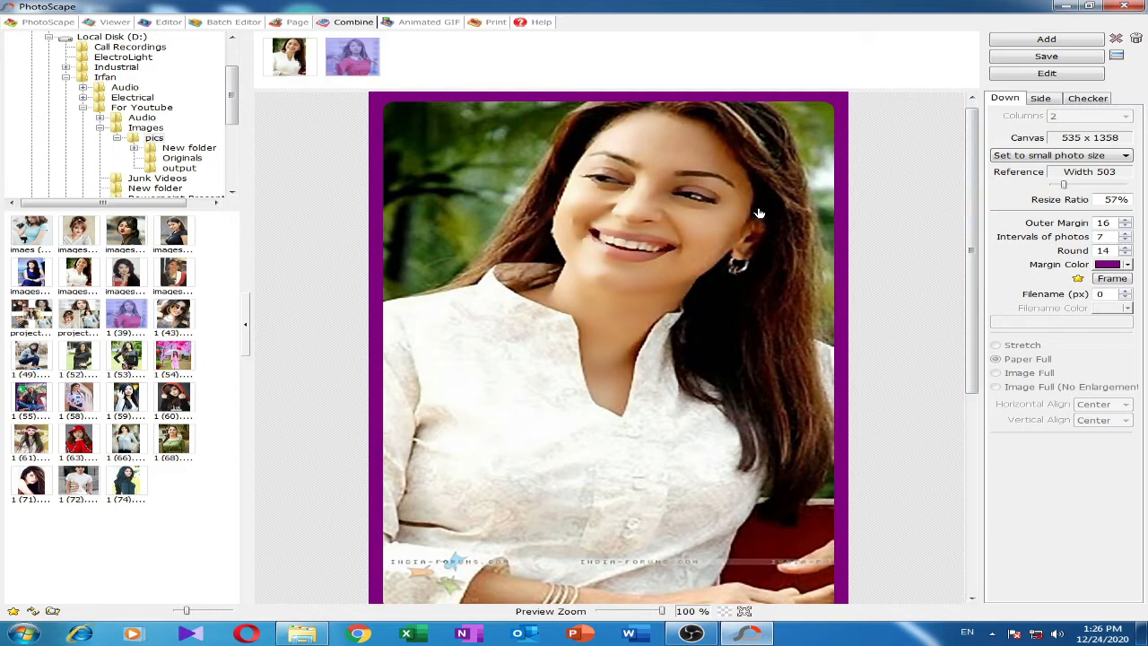
Save the vertically combined photo in the pics folder as project7 in JPEG format at 100% quality
left_click(1046, 56)
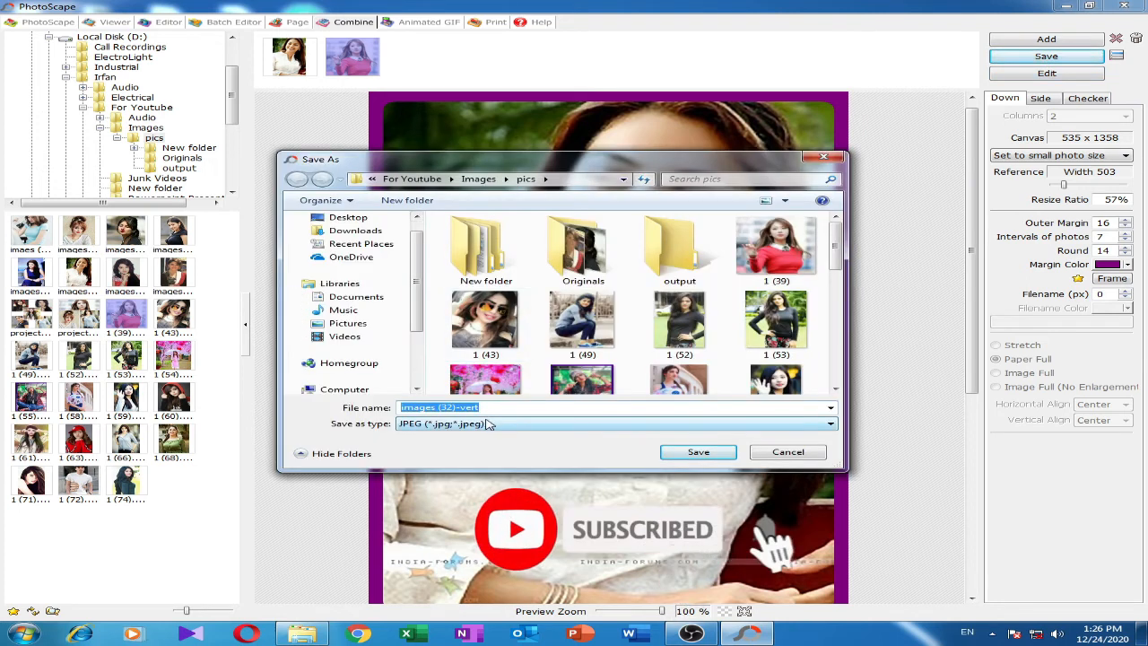
left_click(490, 408)
type("-vert")
left_click_drag(491, 408, 397, 408)
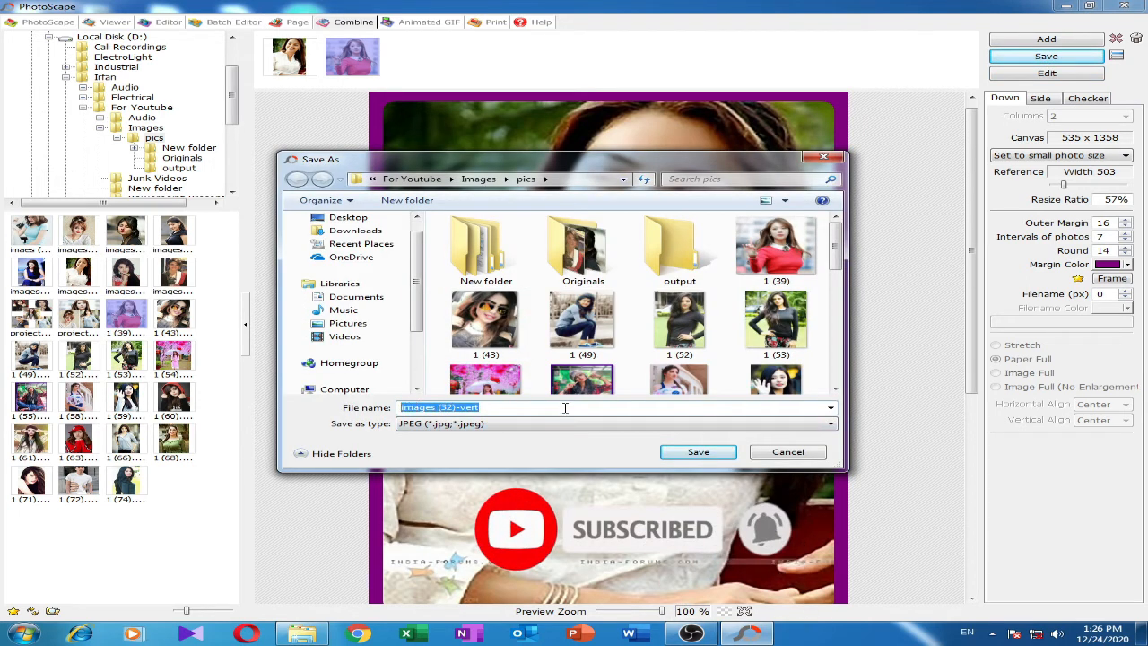
type("project7")
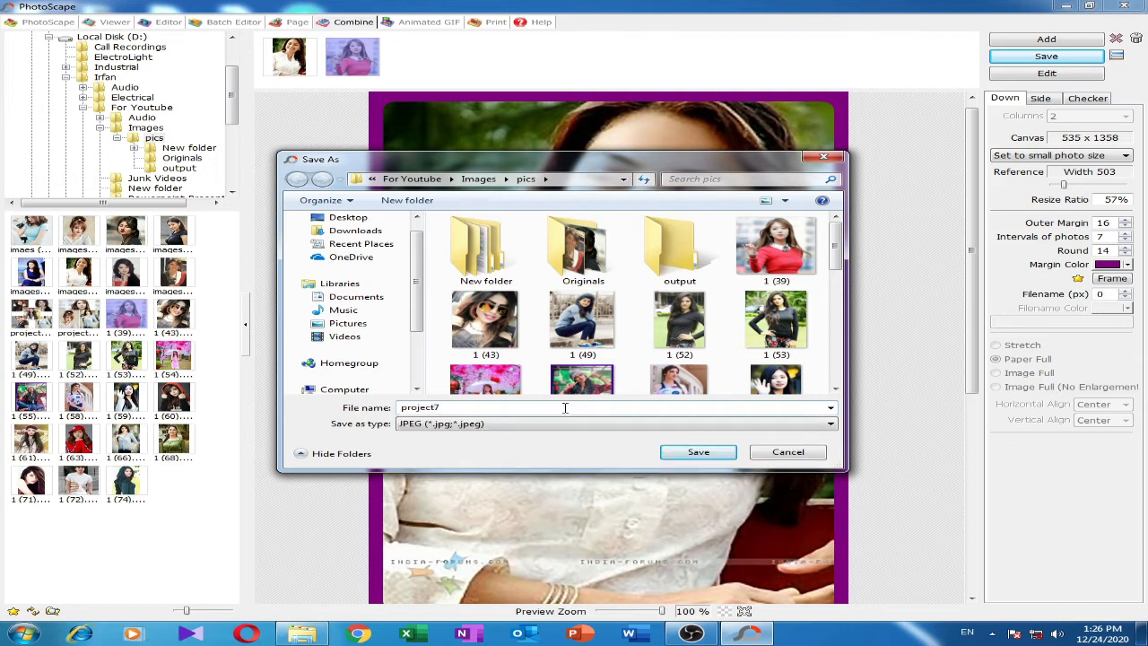
left_click(706, 453)
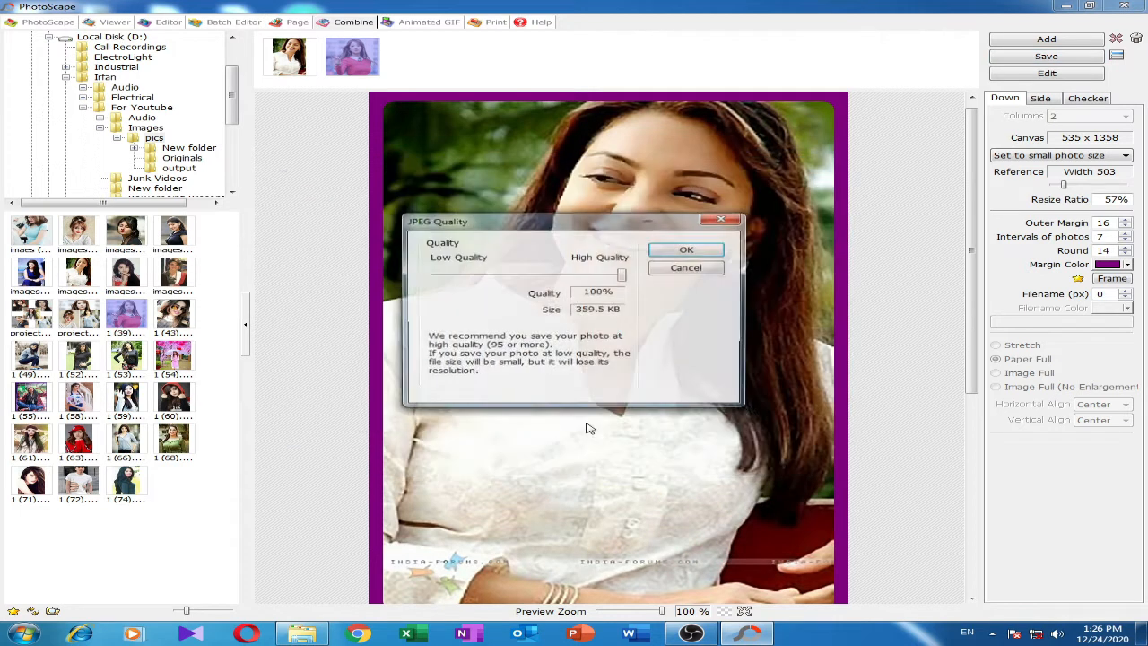
left_click(687, 251)
Switch to the pics folder, view the saved project7 image and close the viewer
left_click(302, 633)
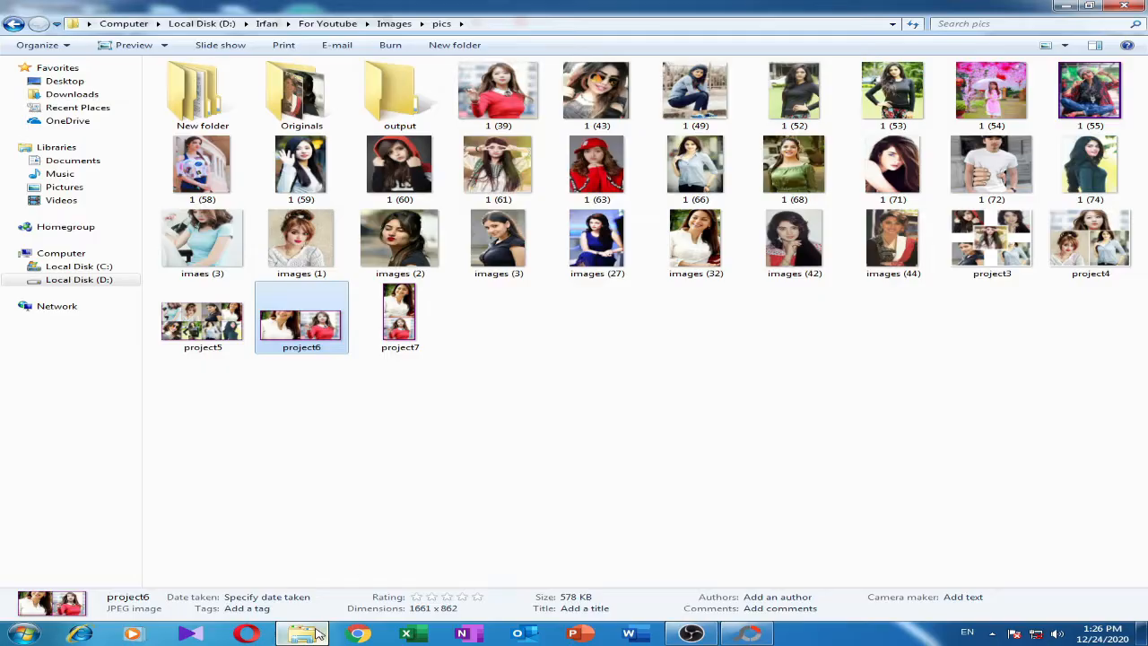
left_click(394, 325)
double_click(399, 328)
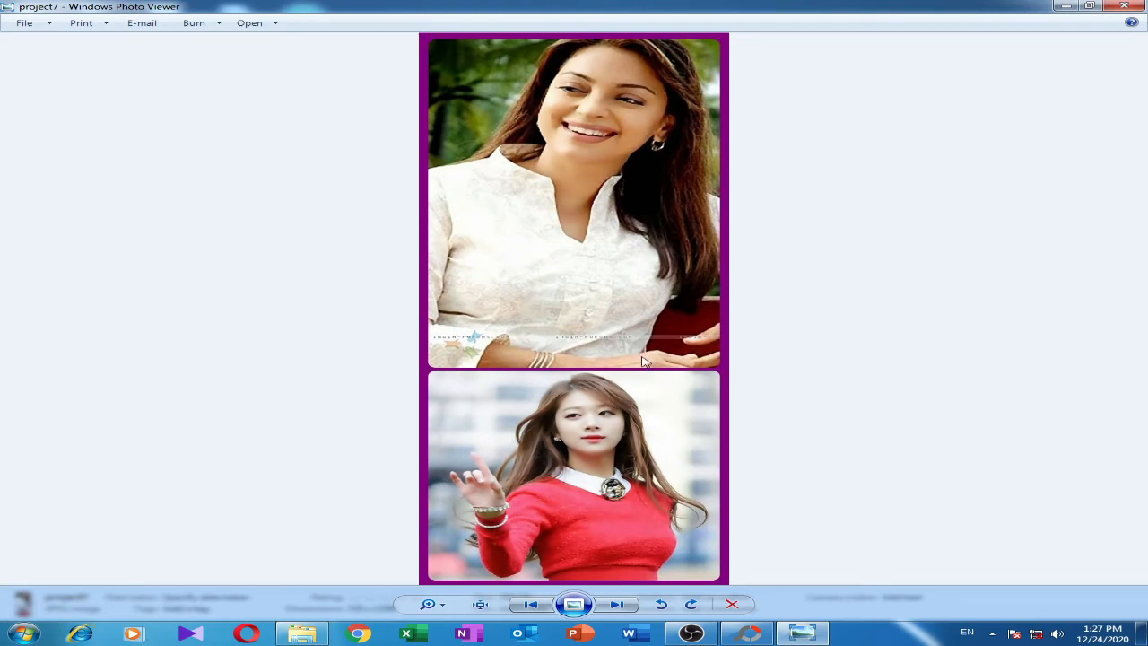
left_click(1124, 7)
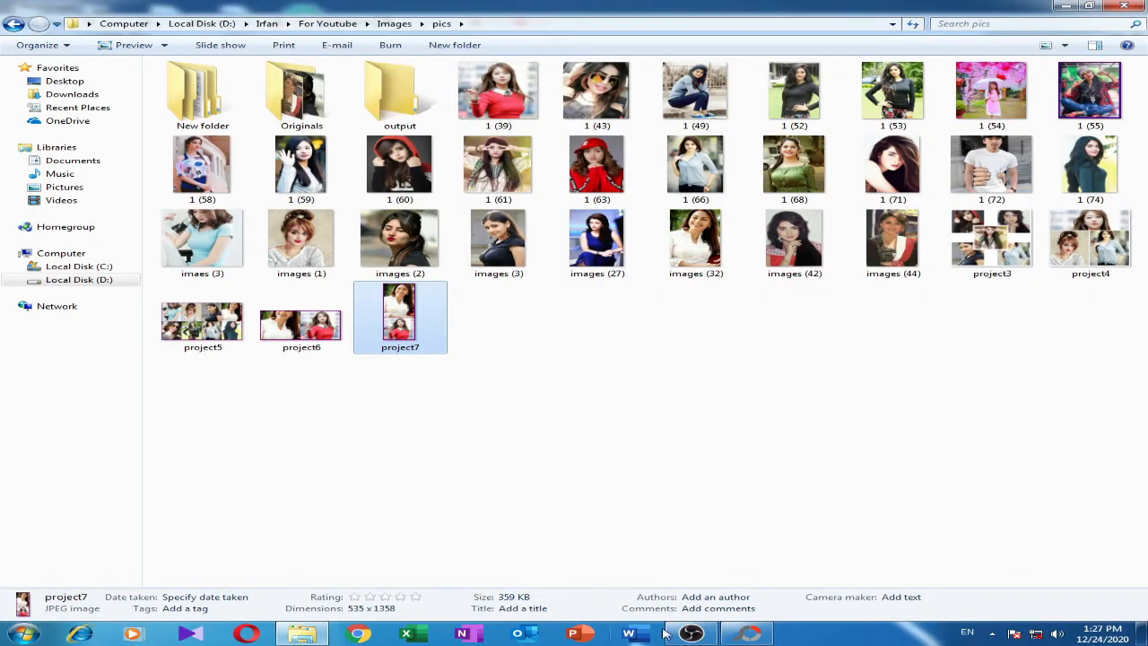
Switch to PhotoScape, arrange the photos in the Checker layout with 2 columns and preview the combination in full screen
left_click(748, 633)
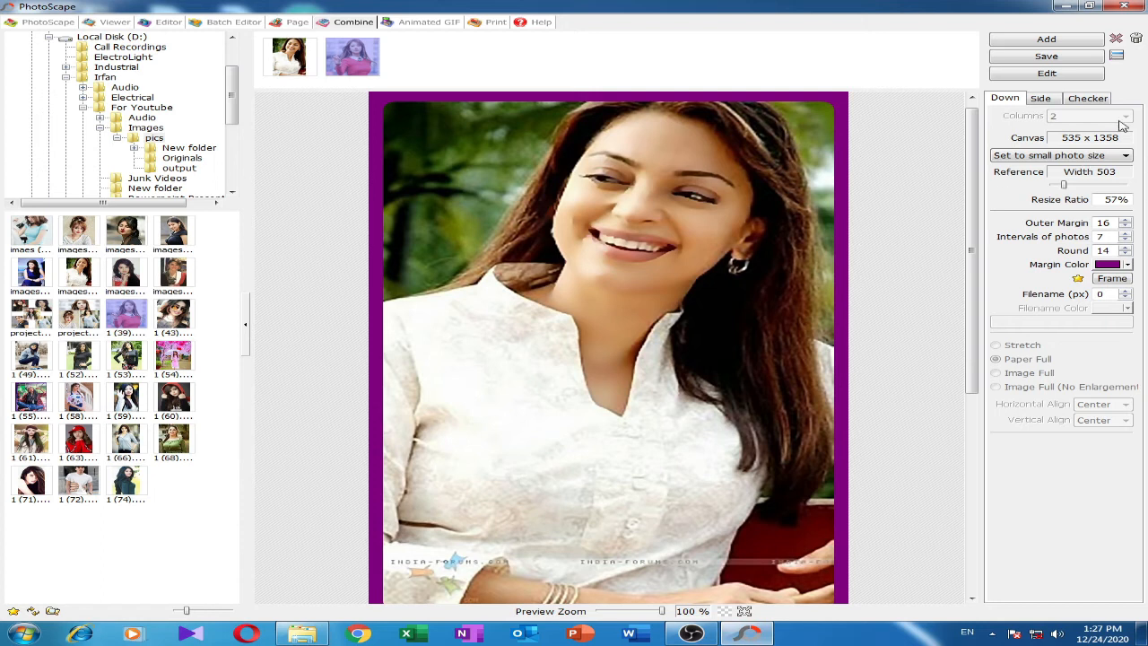
left_click(1076, 101)
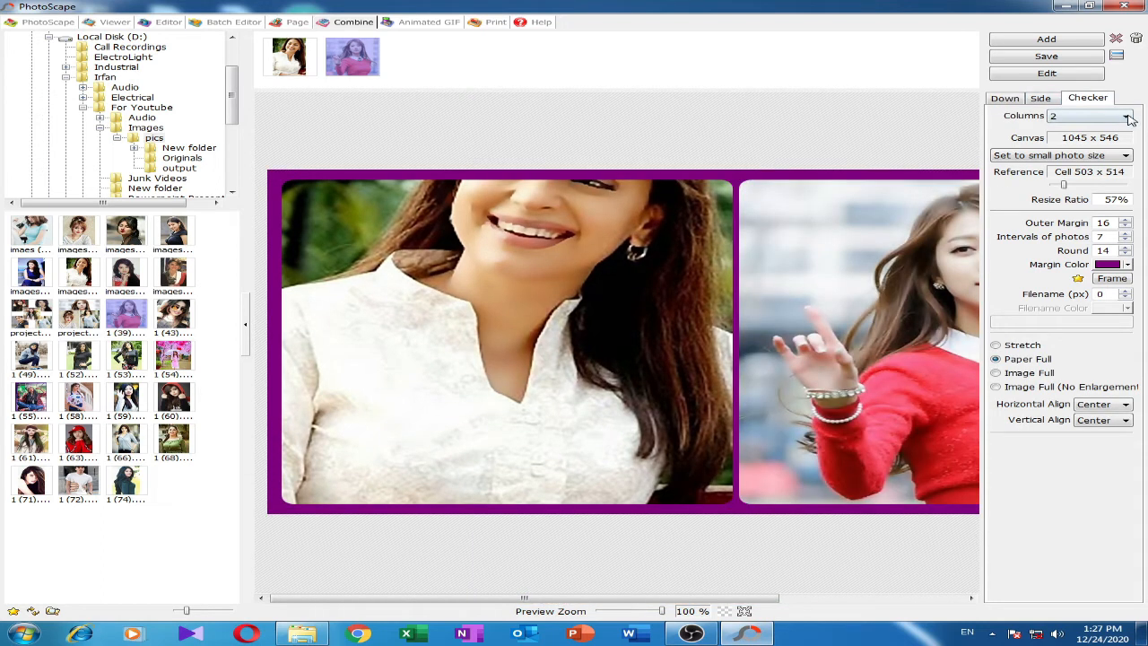
left_click(1126, 116)
left_click(1117, 127)
left_click(723, 294)
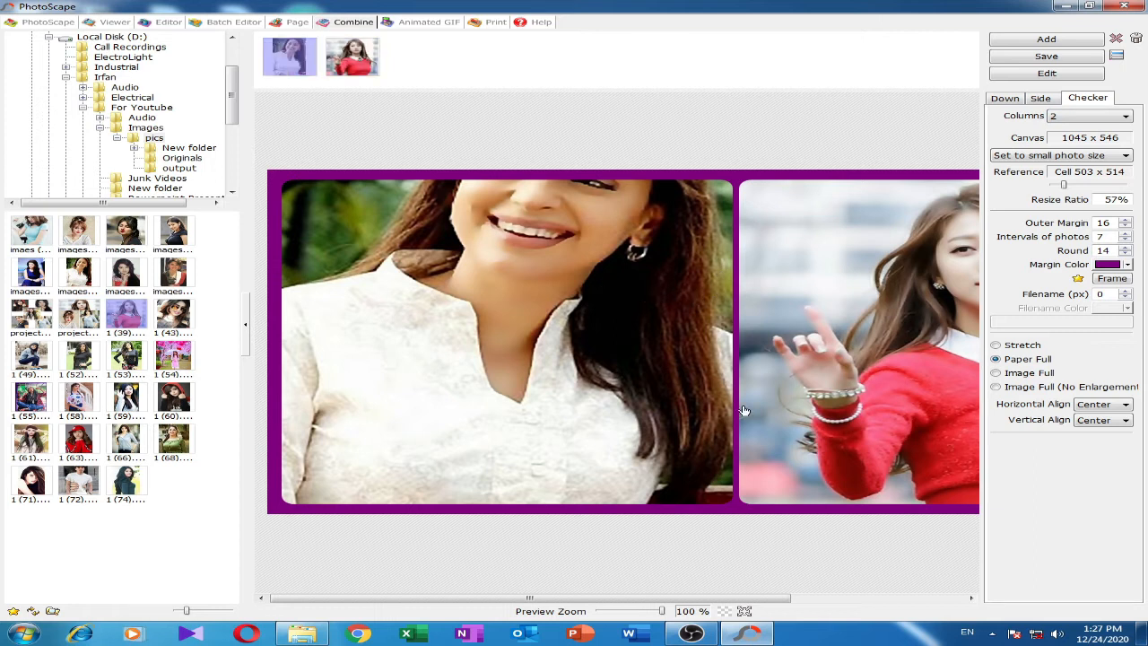
left_click(744, 611)
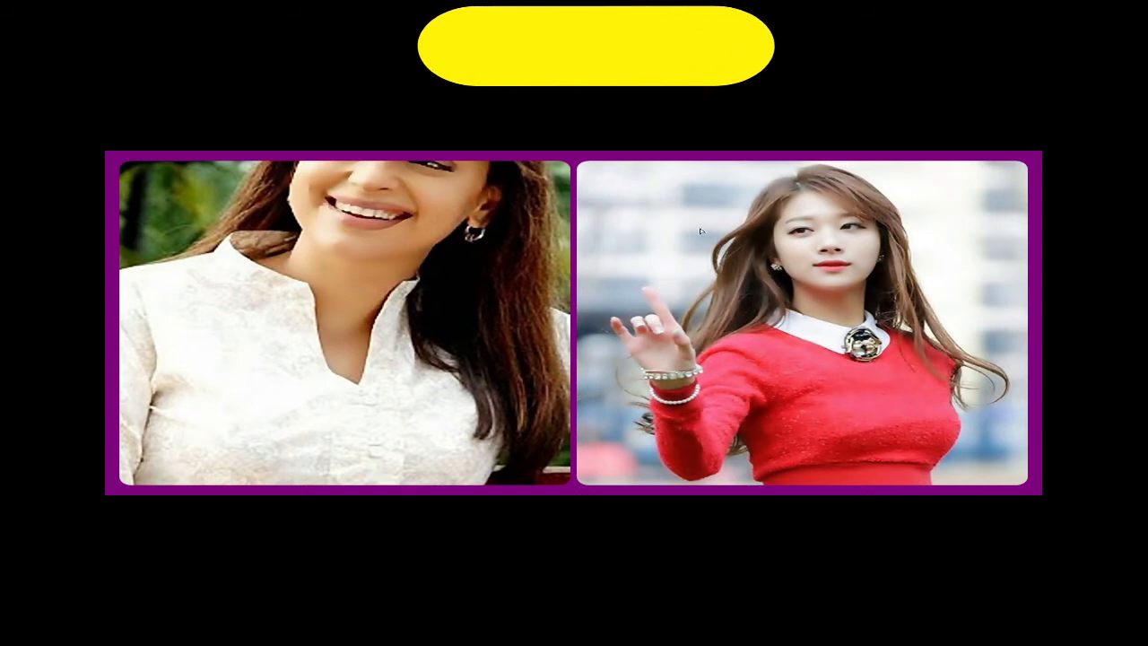
left_click(897, 328)
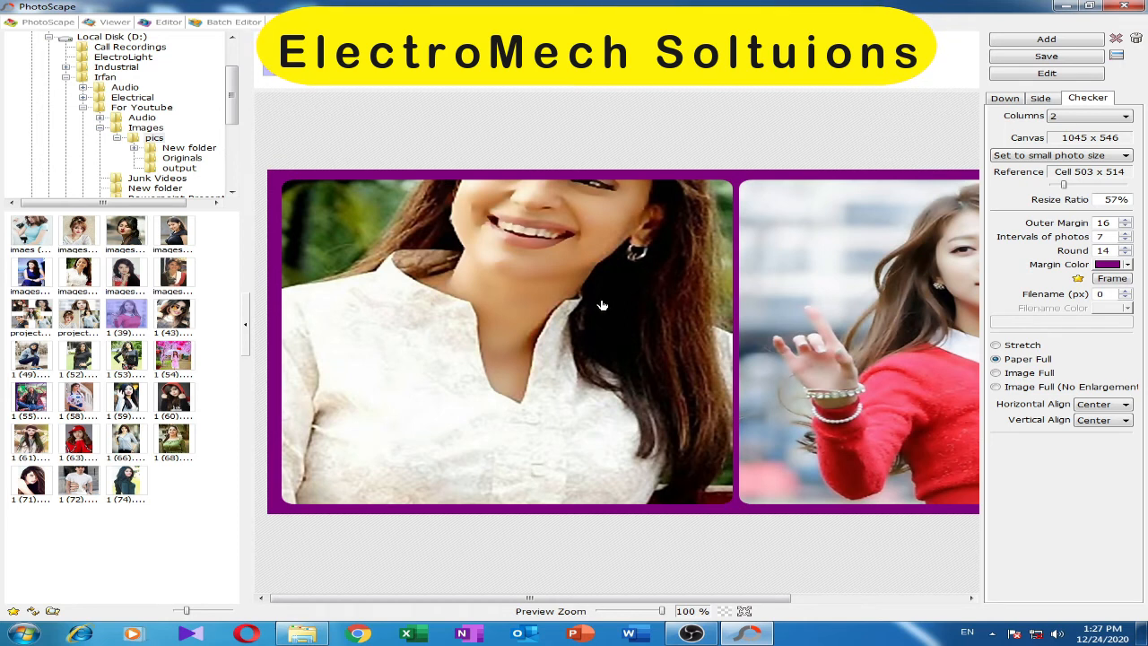
Change the sizing mode to "Set the reference size" in the Down layout and return to the Checker layout
left_click(1007, 99)
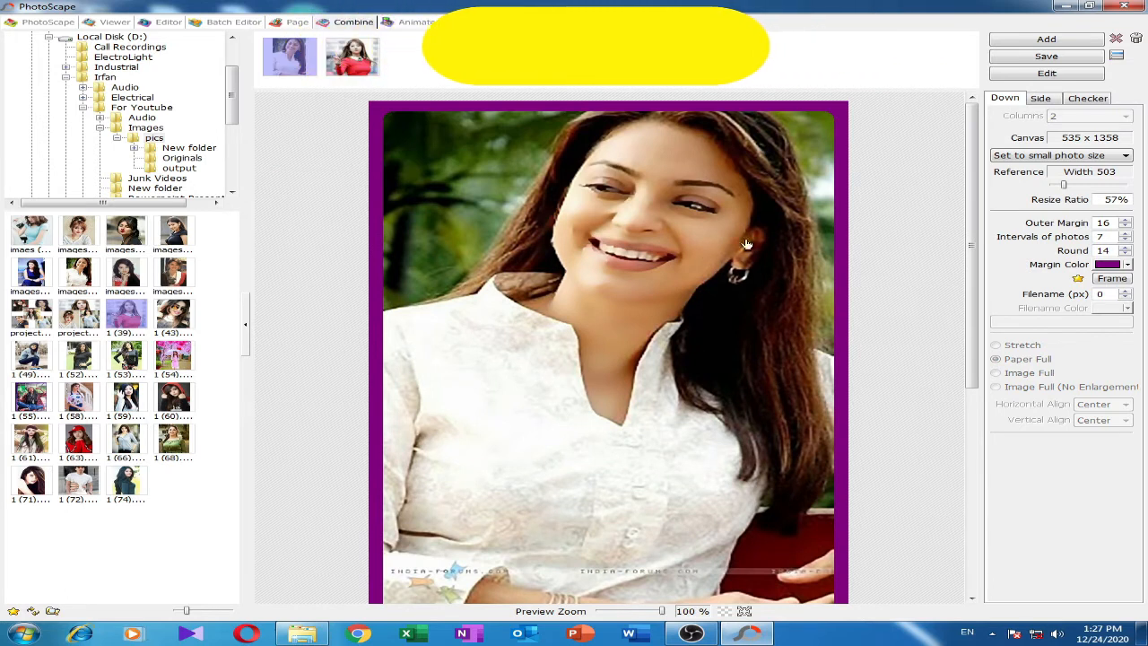
left_click(1126, 156)
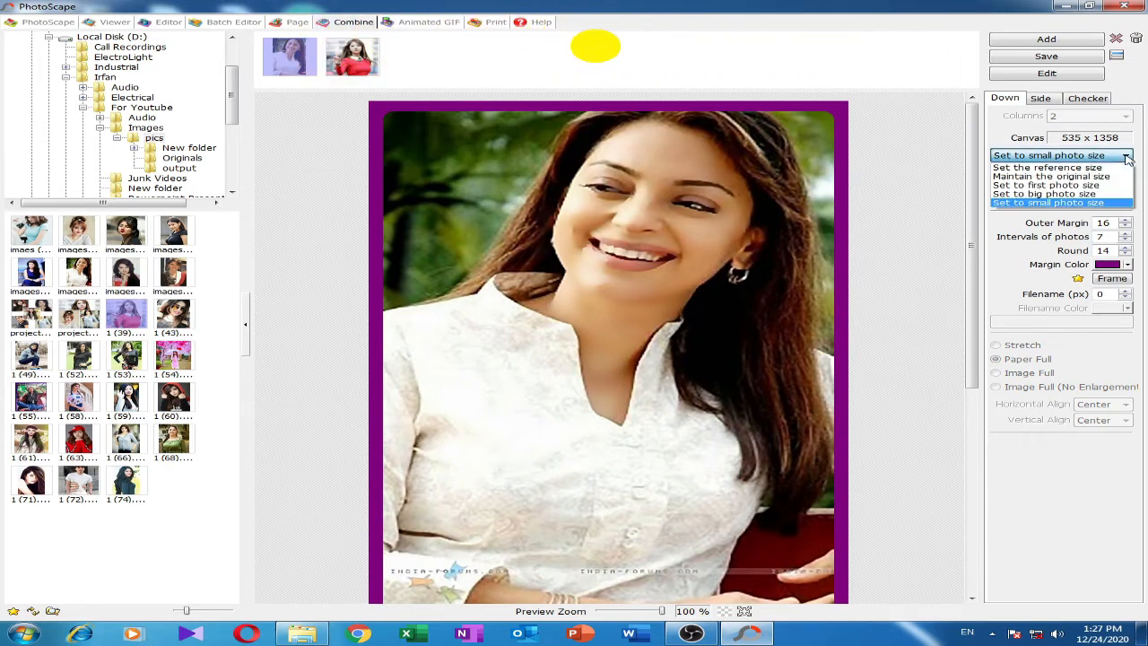
left_click(1073, 169)
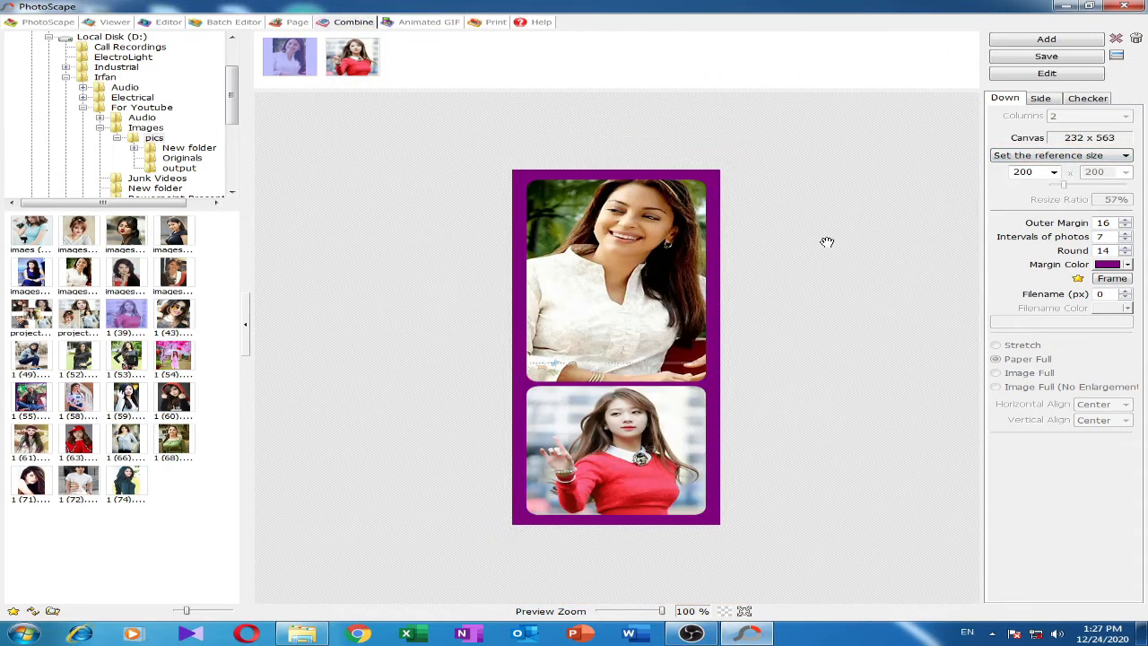
left_click(1087, 98)
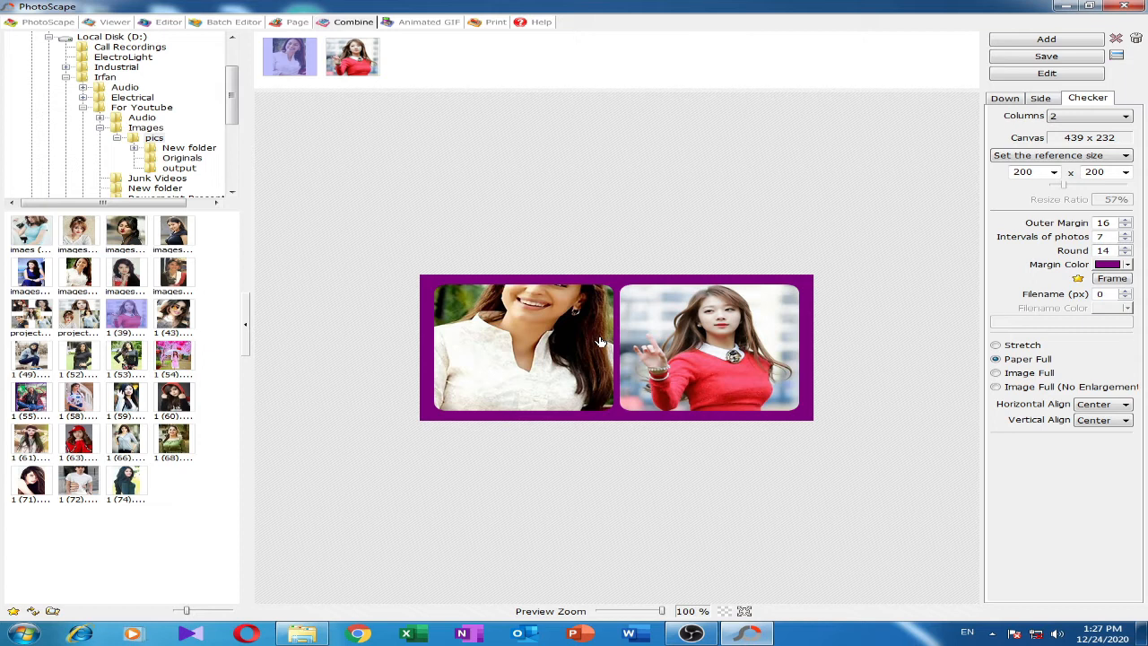
Compare the Stretch, Image Full and Image Full (No Enlargement) fits for the cells, and keep Stretch
left_click(997, 346)
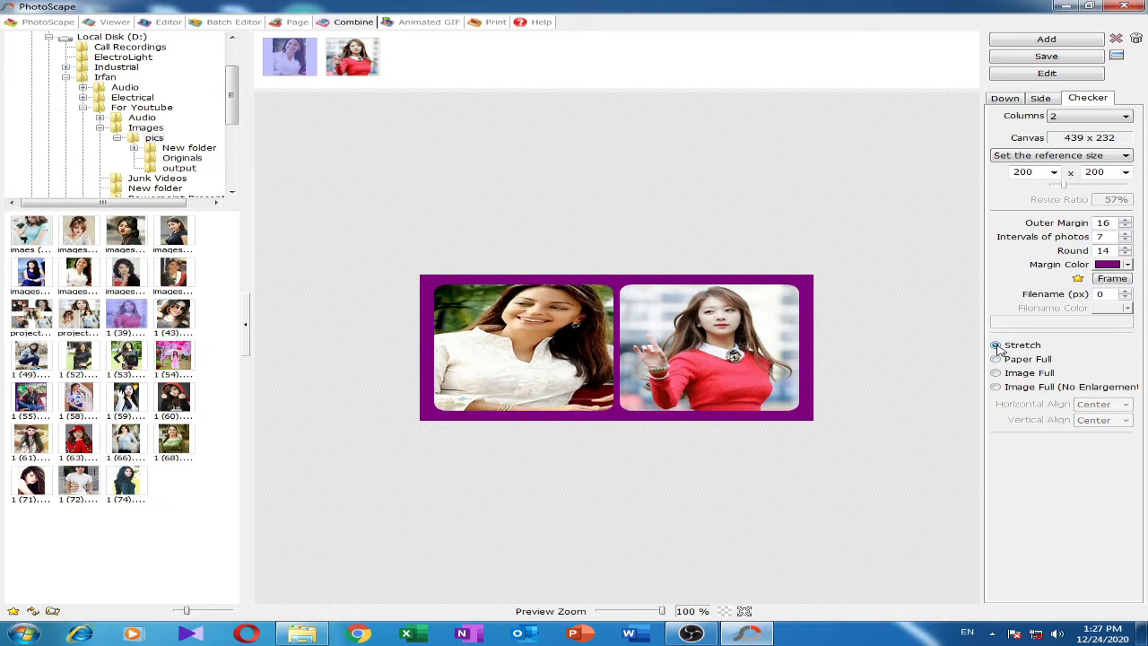
left_click(996, 373)
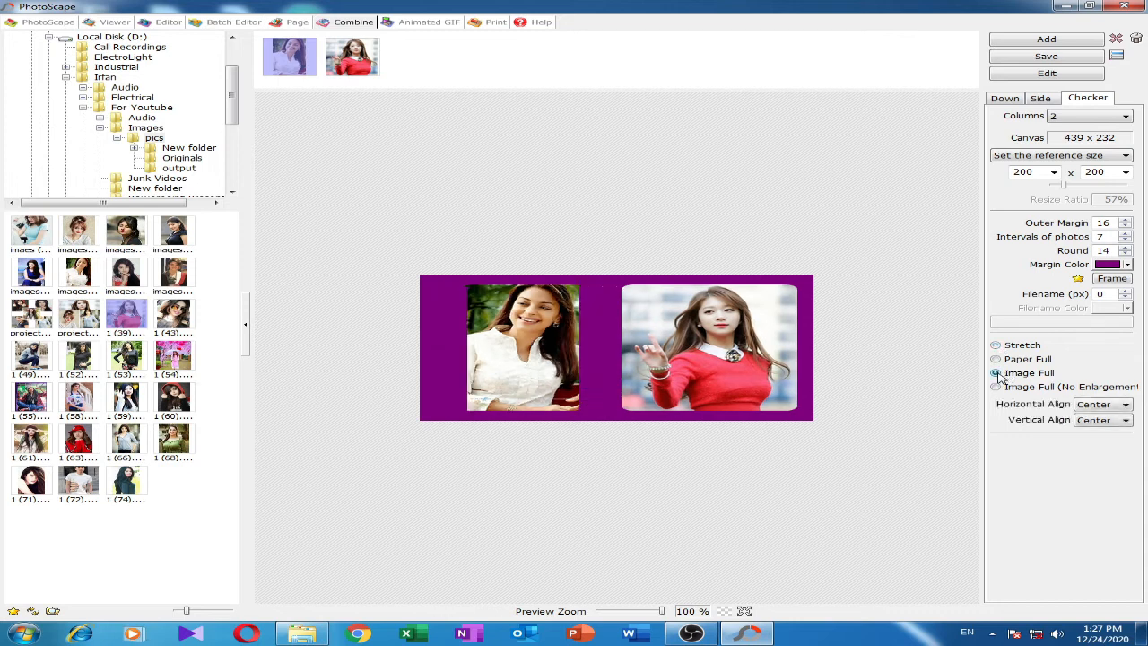
left_click(996, 388)
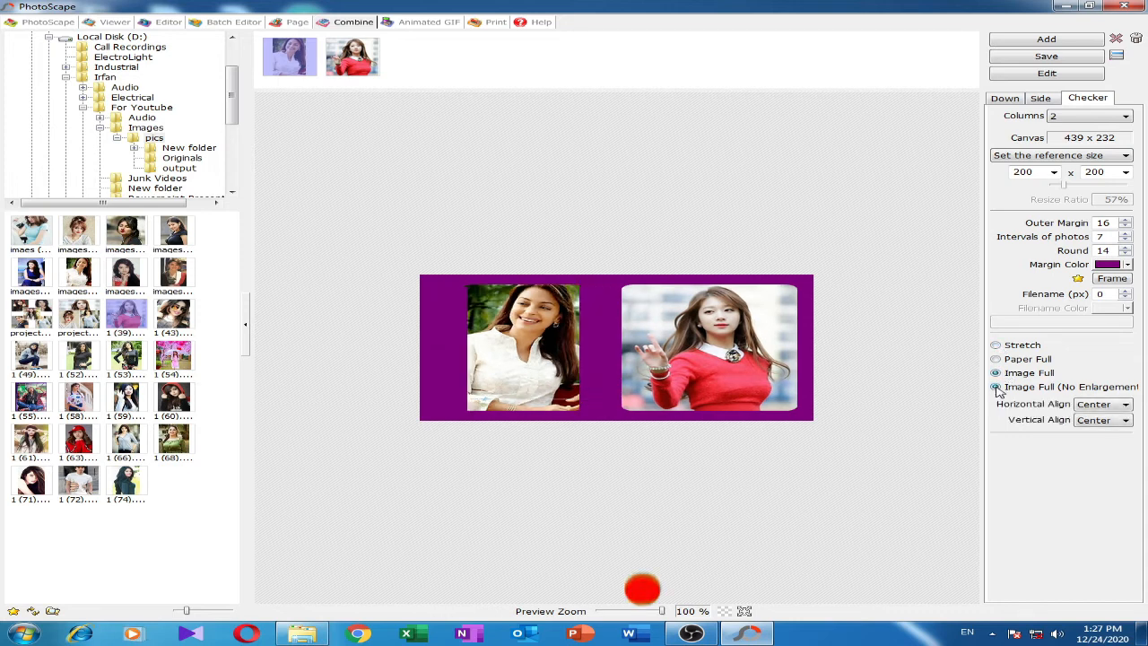
left_click(997, 346)
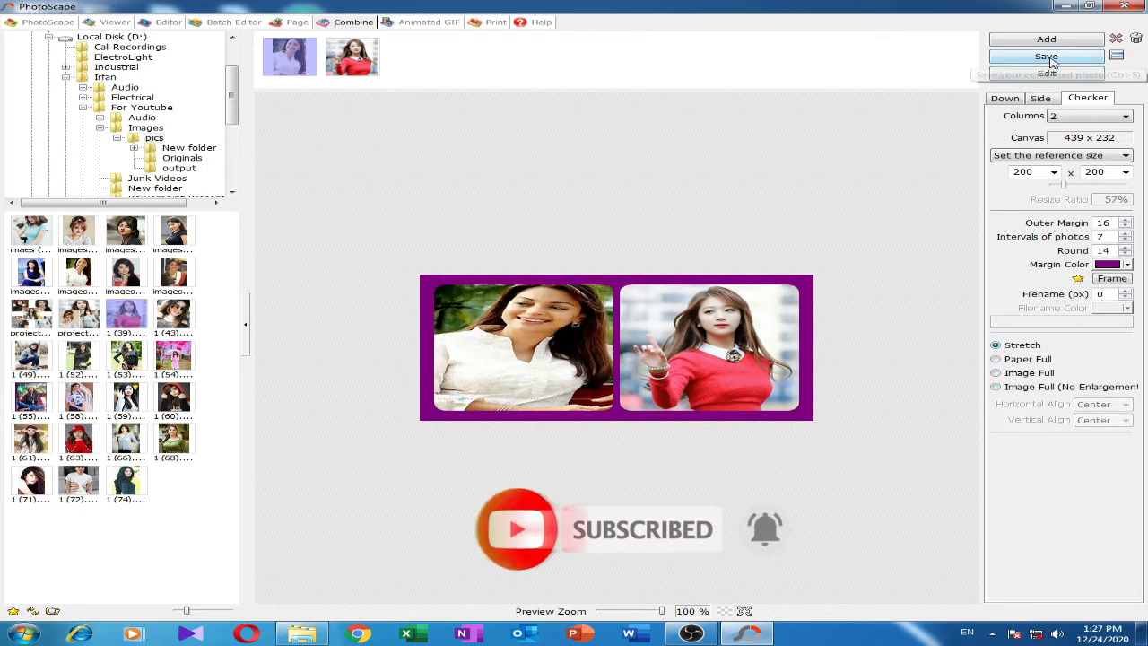
Save the side-by-side combination in the pics folder as project8 in JPEG format at 100% quality
left_click(1045, 57)
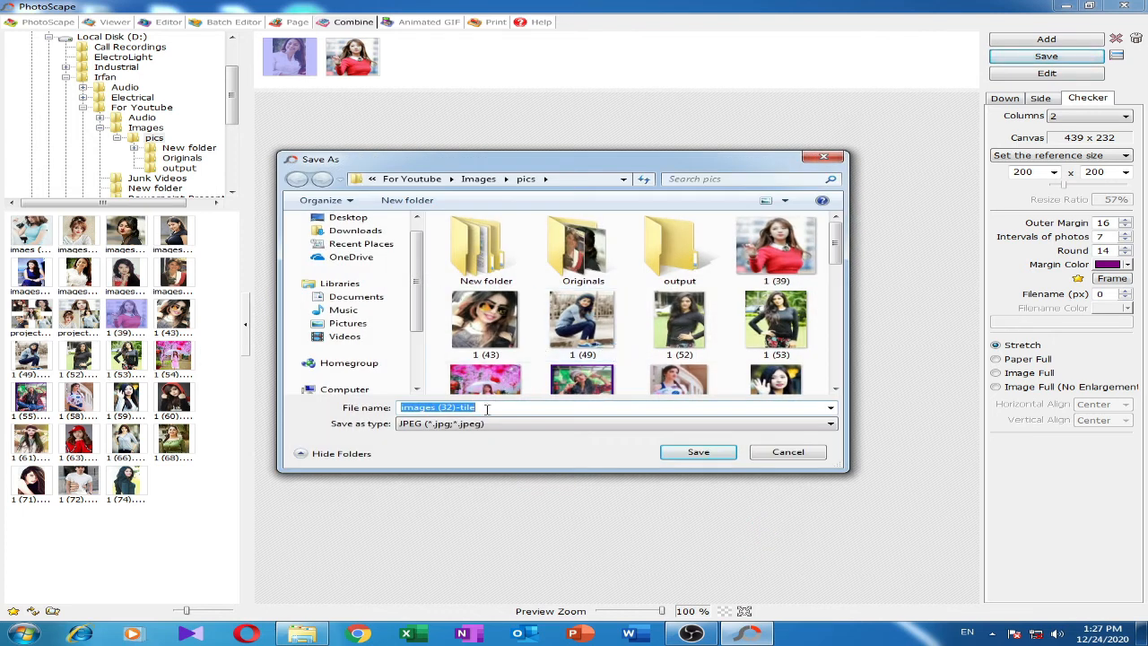
type("p")
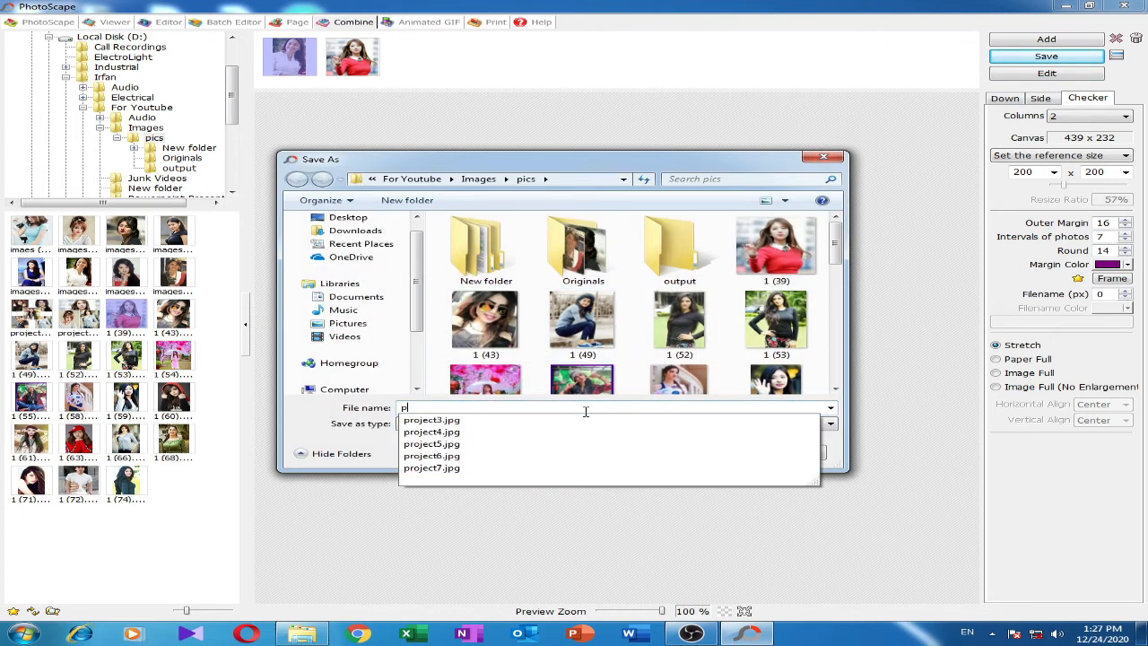
type("roject8")
left_click(698, 453)
left_click(701, 253)
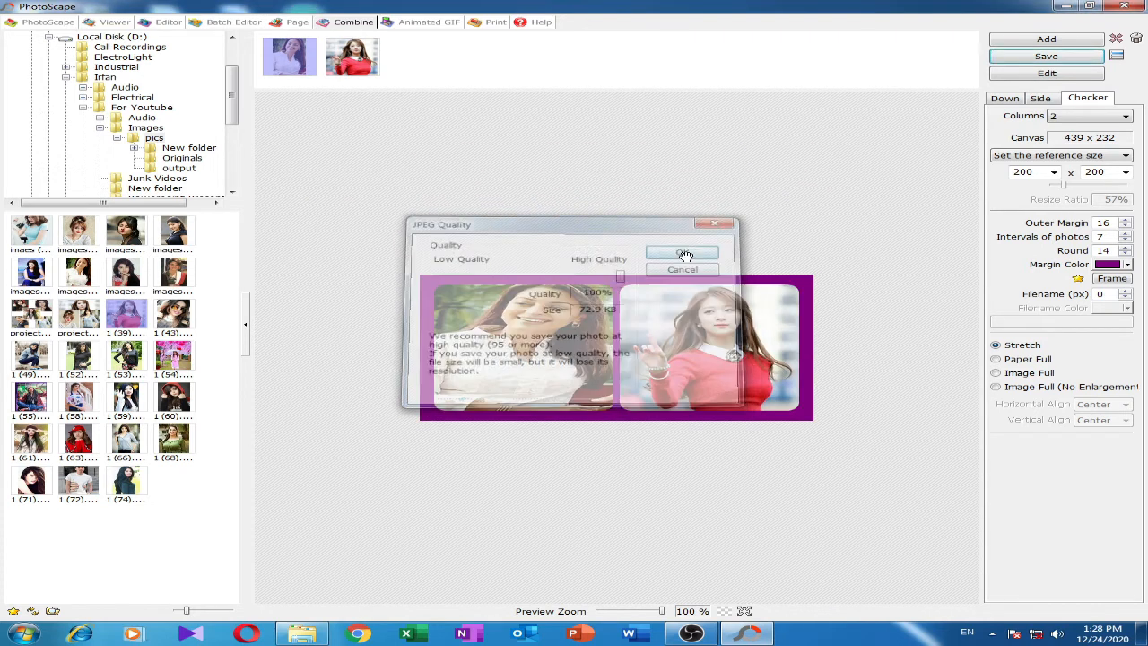
Switch to the pics folder, view the saved project8 image and close the viewer
left_click(305, 634)
double_click(498, 324)
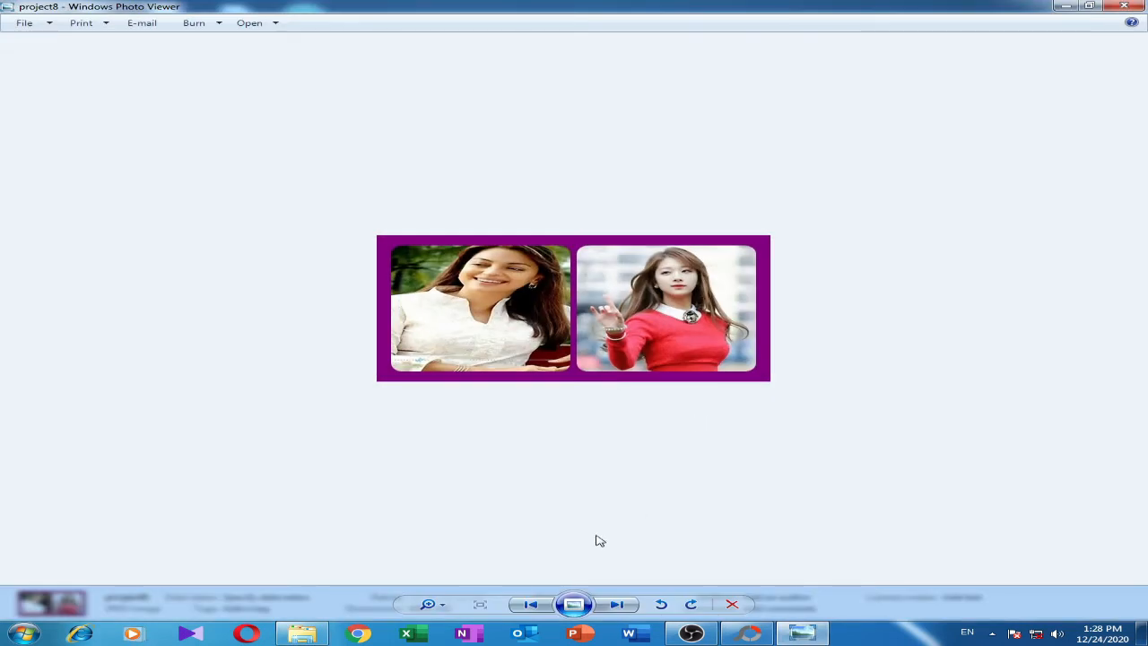
left_click(1124, 6)
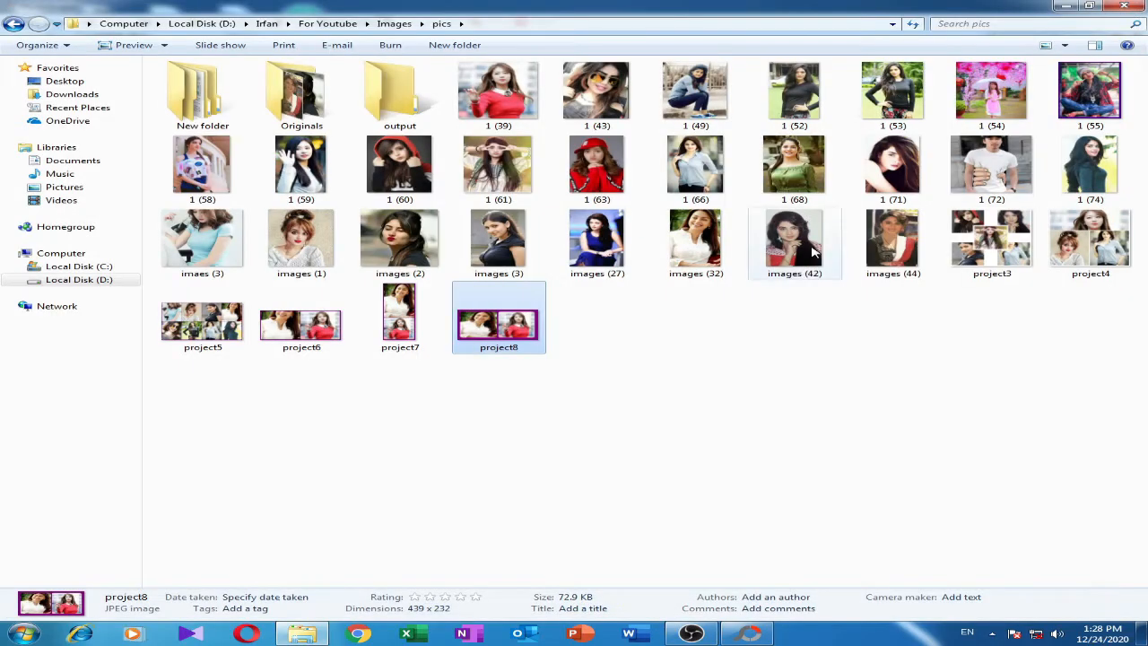
Switch to PhotoScape, send the combined photo to the Editor and resize it to 1317 x 696 pixels
left_click(303, 625)
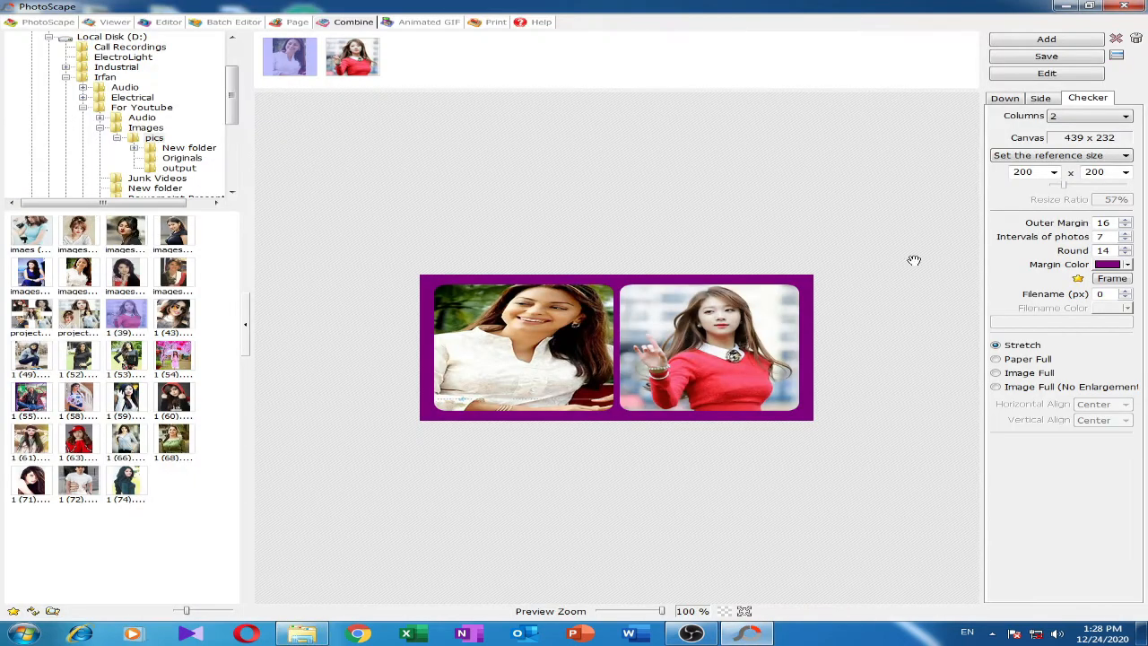
left_click(1046, 74)
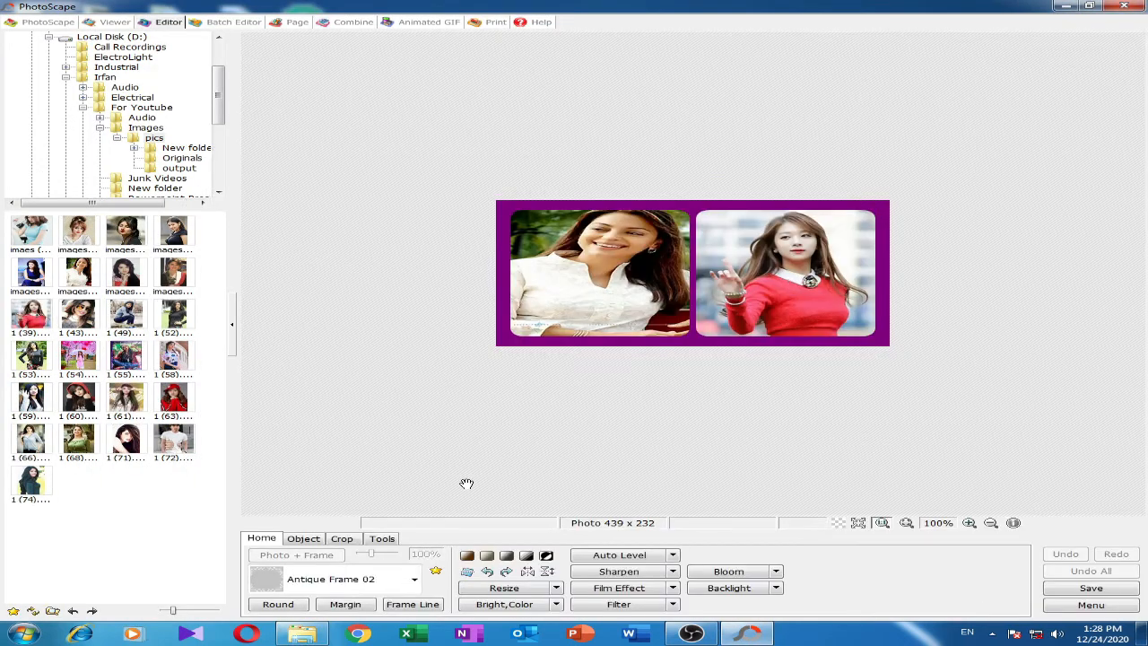
left_click(504, 588)
left_click_drag(376, 580, 451, 574)
left_click(575, 475)
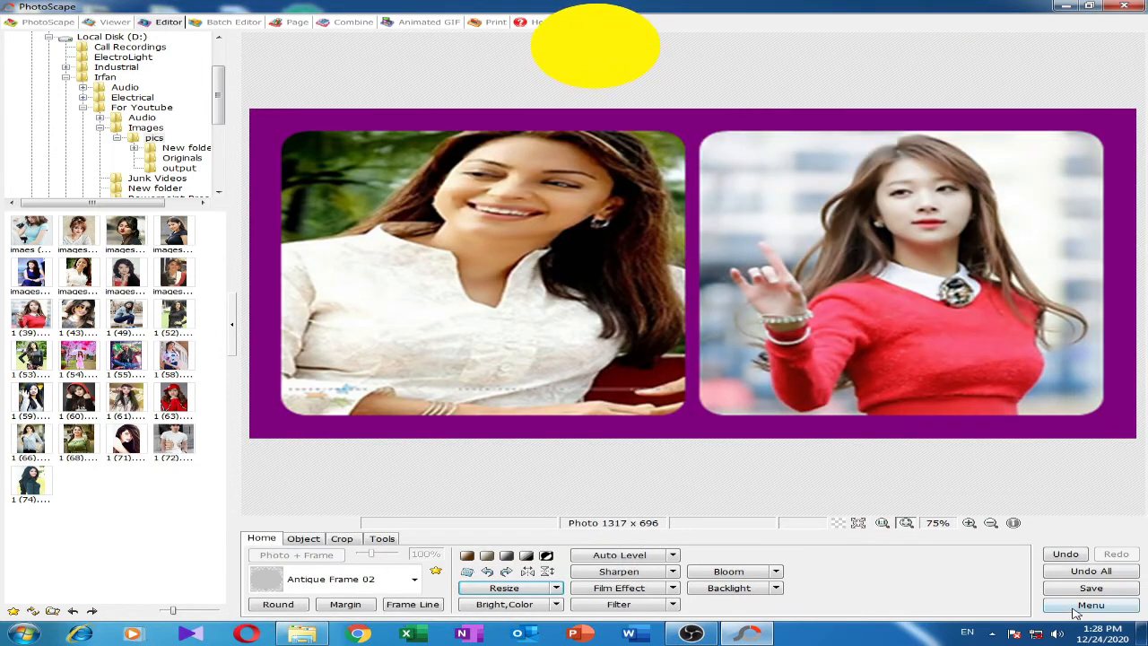
Save the resized combination in the pics folder as project9 in JPEG format
left_click(1079, 590)
left_click(394, 318)
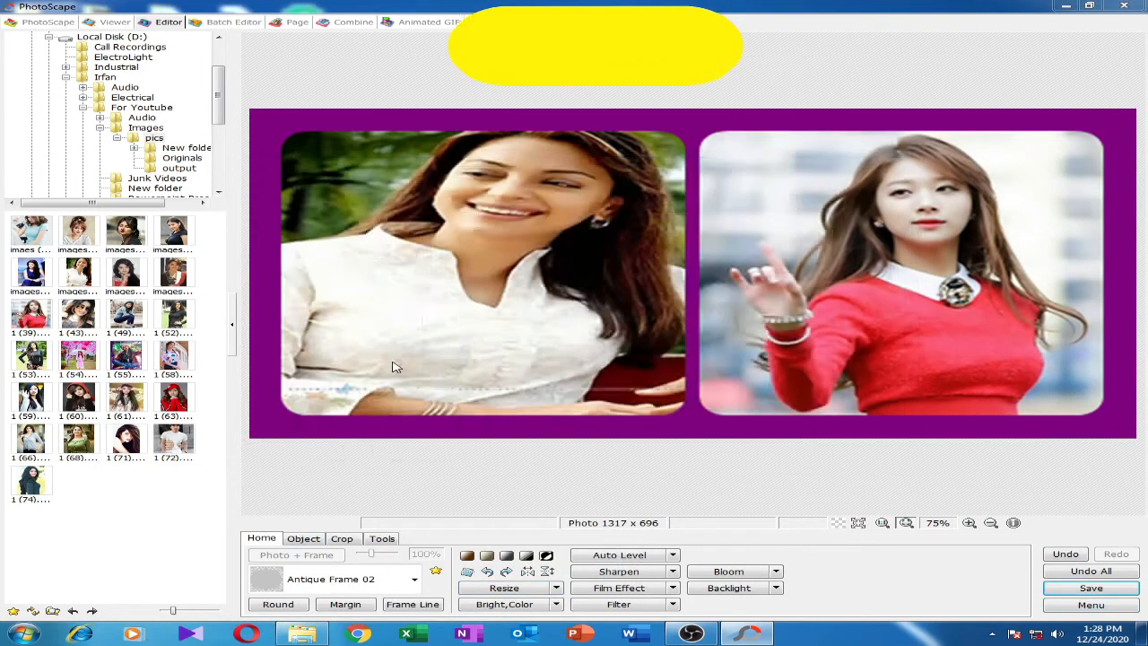
type("cat")
left_click_drag(418, 408, 397, 411)
type("project")
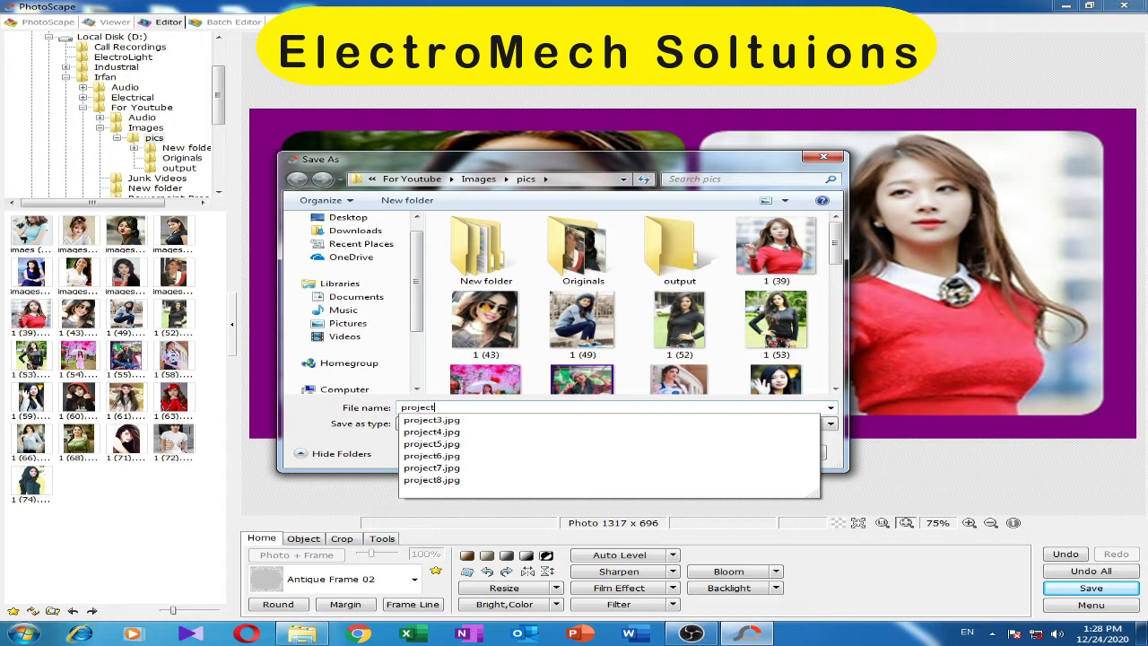
type("9")
left_click(687, 451)
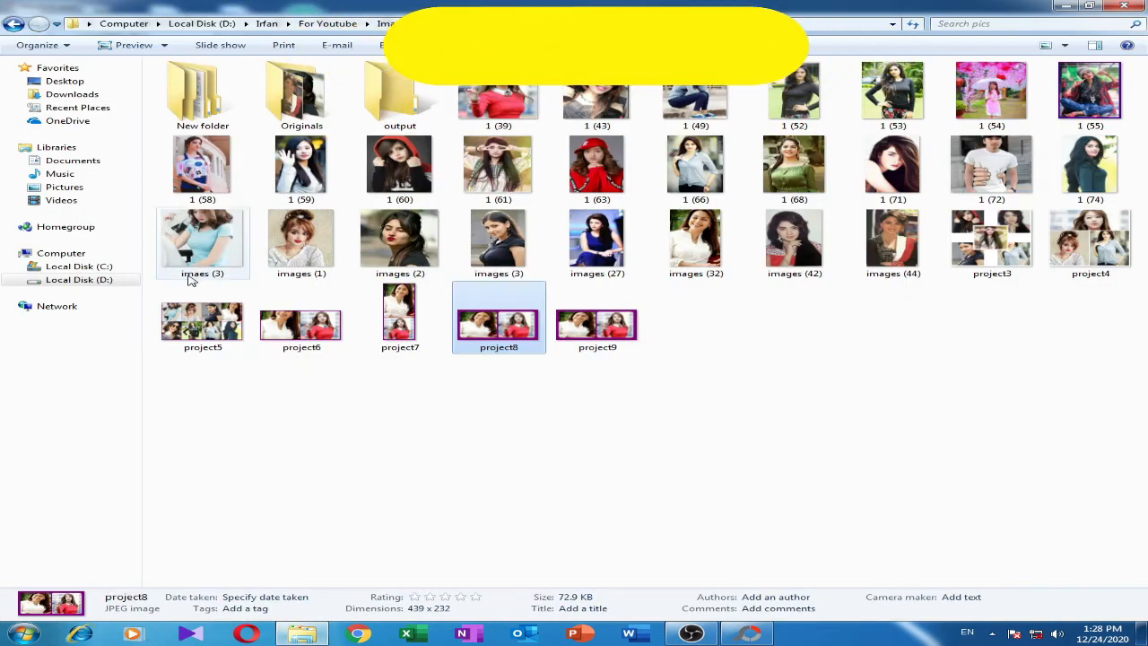
View the saved project9 image from the pics folder, close the viewer and return to PhotoScape
double_click(605, 328)
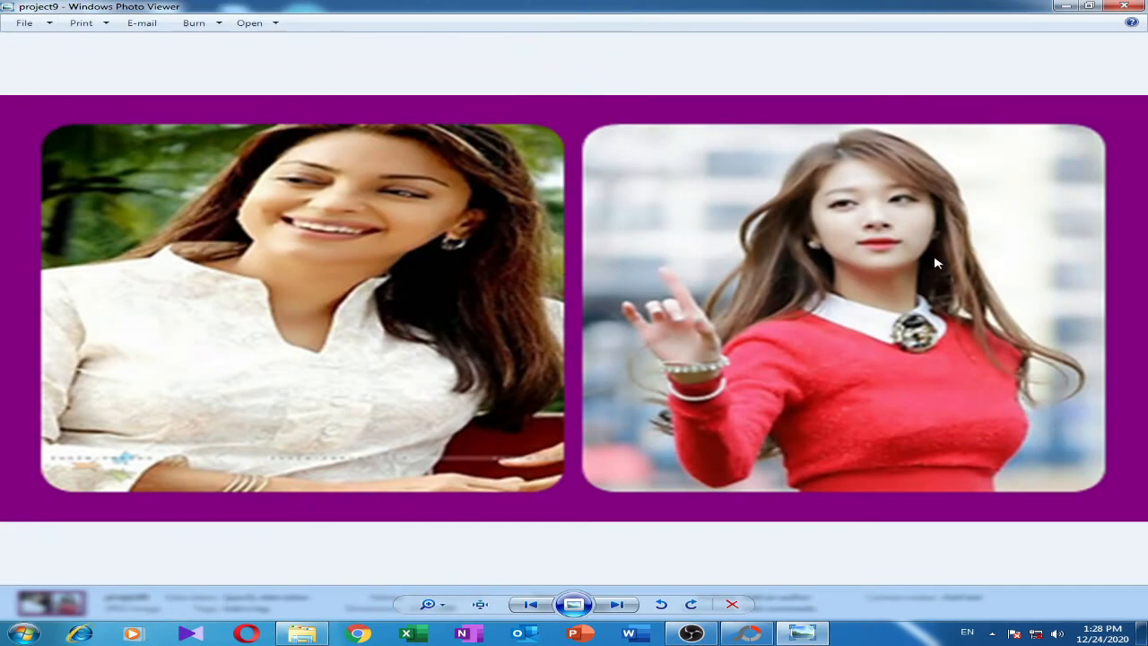
left_click(1123, 6)
left_click(1065, 9)
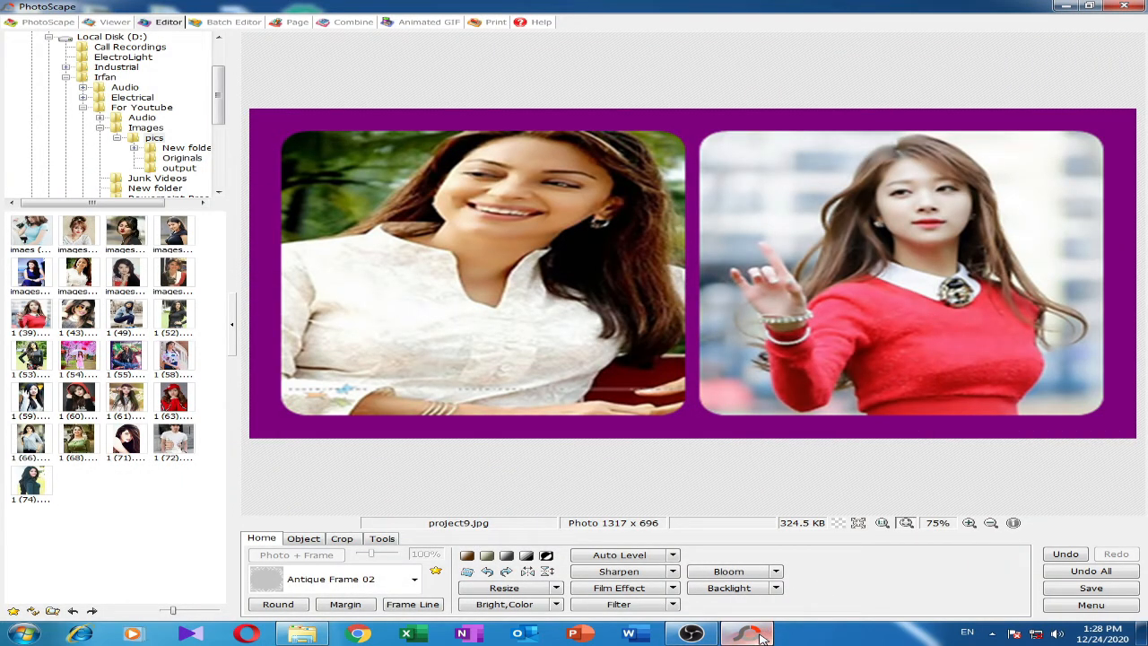
Open the Animated GIF tool and add photos 1 (66), 1 (74), 1 (59) and 1 (53) as frames
left_click(31, 24)
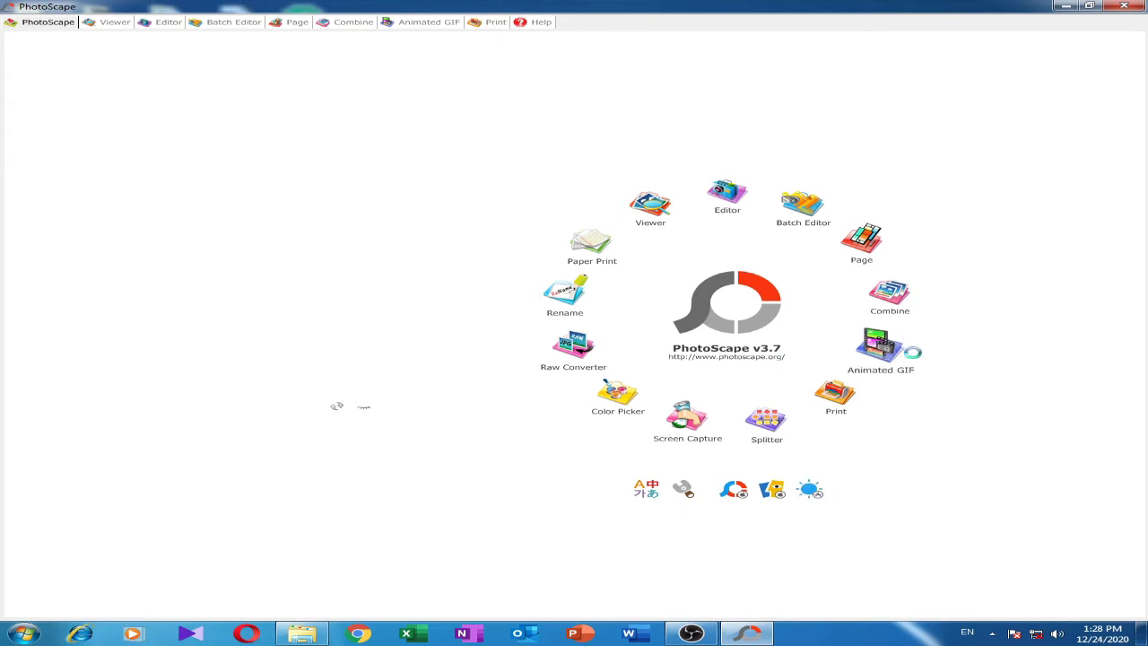
left_click(878, 348)
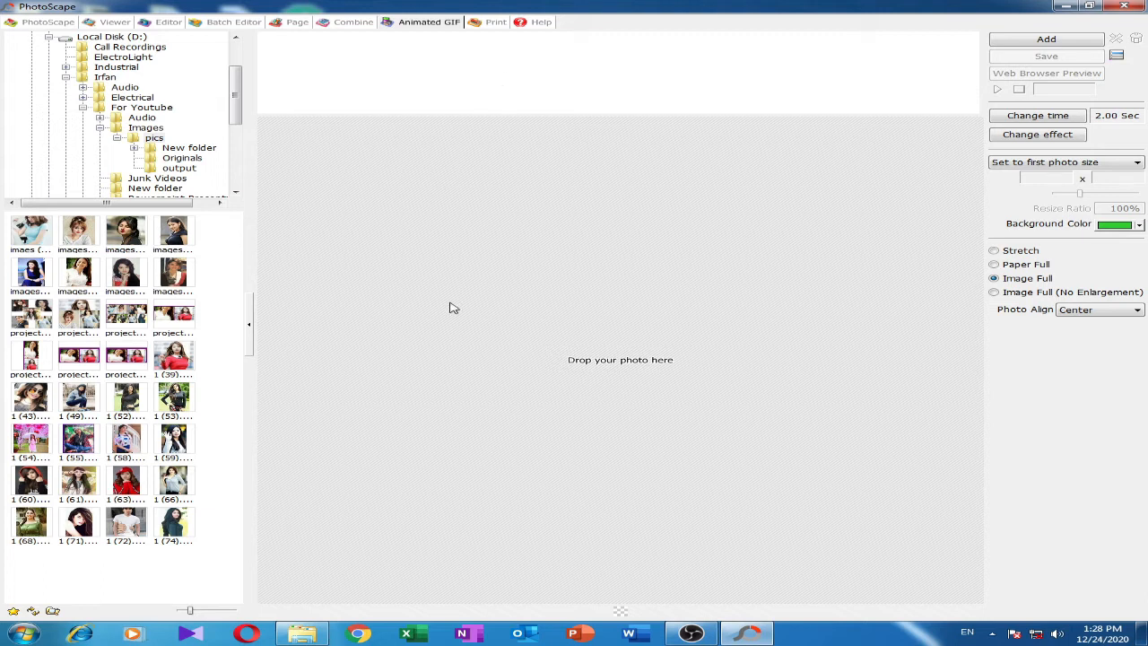
left_click_drag(173, 480, 397, 358)
left_click_drag(180, 522, 387, 430)
left_click_drag(191, 448, 517, 339)
left_click_drag(190, 399, 659, 321)
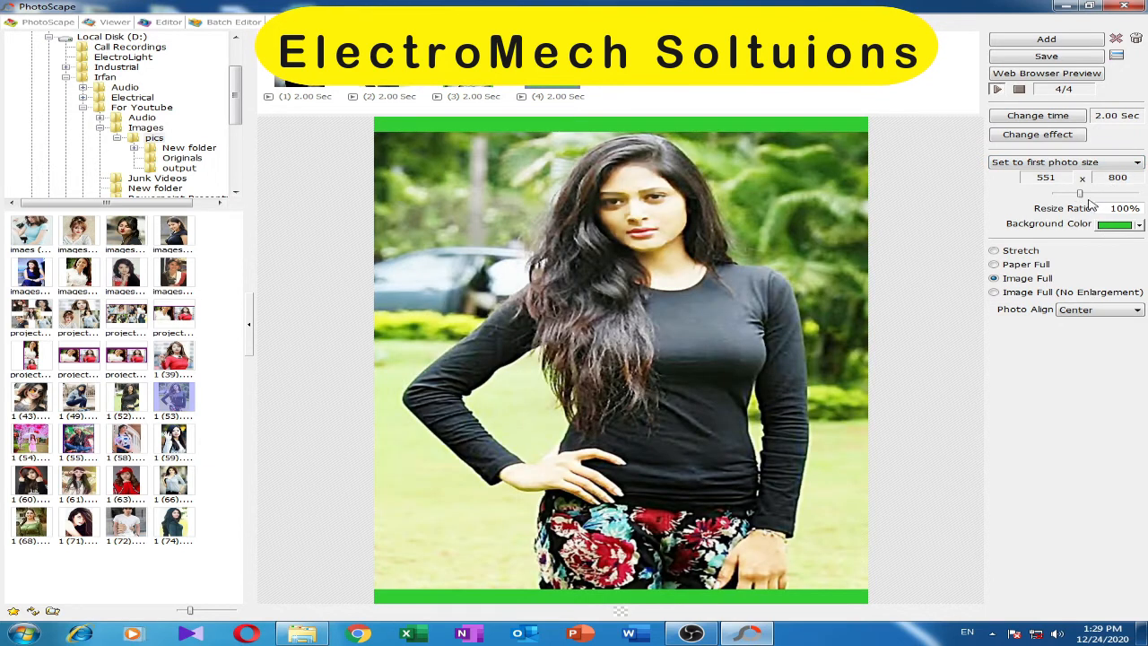
Set the animation's resize ratio to 90%, compare the Stretch, Paper Full and Image Full fits, and choose Paper Full
mouse_move(1080, 194)
left_mouse_down()
mouse_move(1110, 194)
mouse_move(1061, 195)
mouse_move(1116, 195)
mouse_move(1063, 198)
mouse_move(1081, 197)
left_mouse_up()
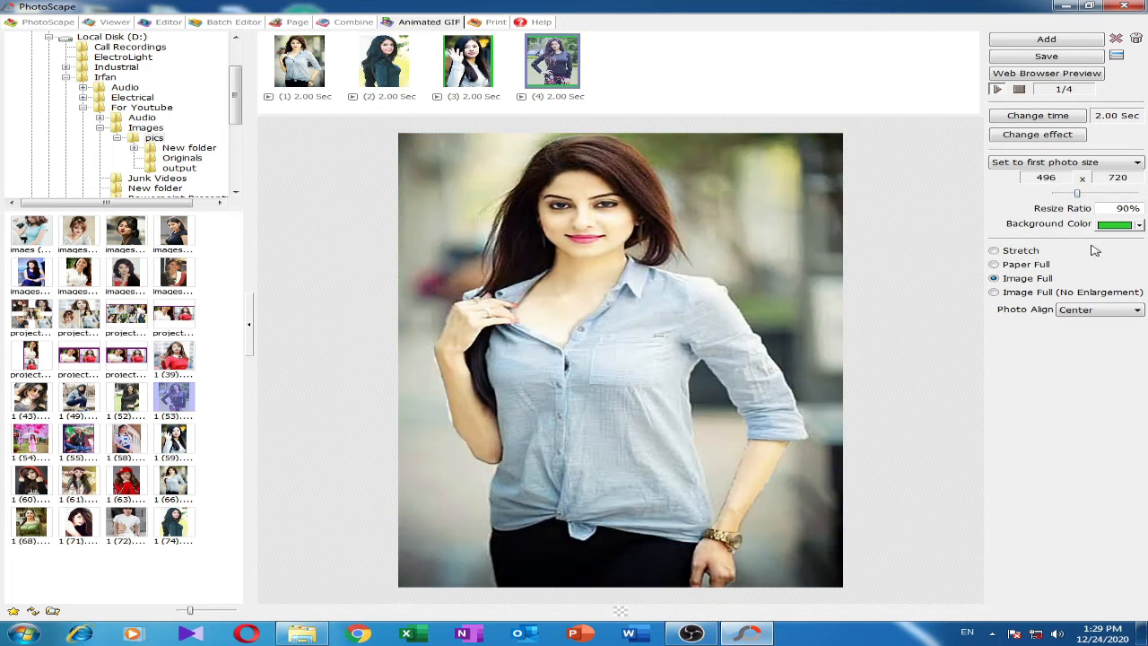
left_click(995, 253)
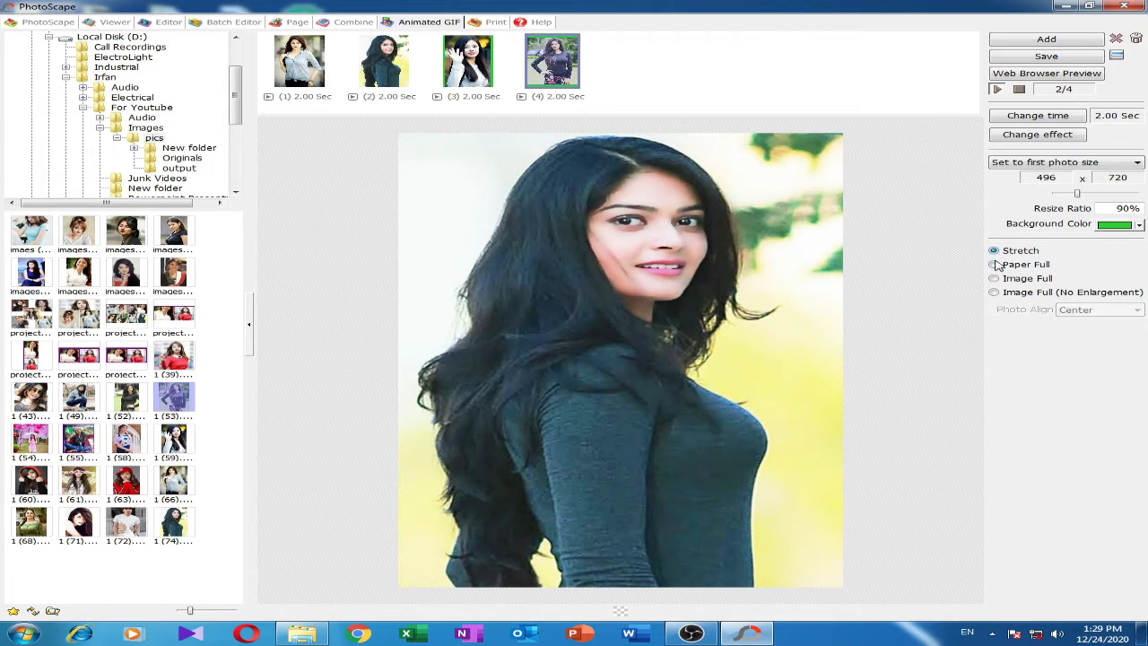
left_click(995, 265)
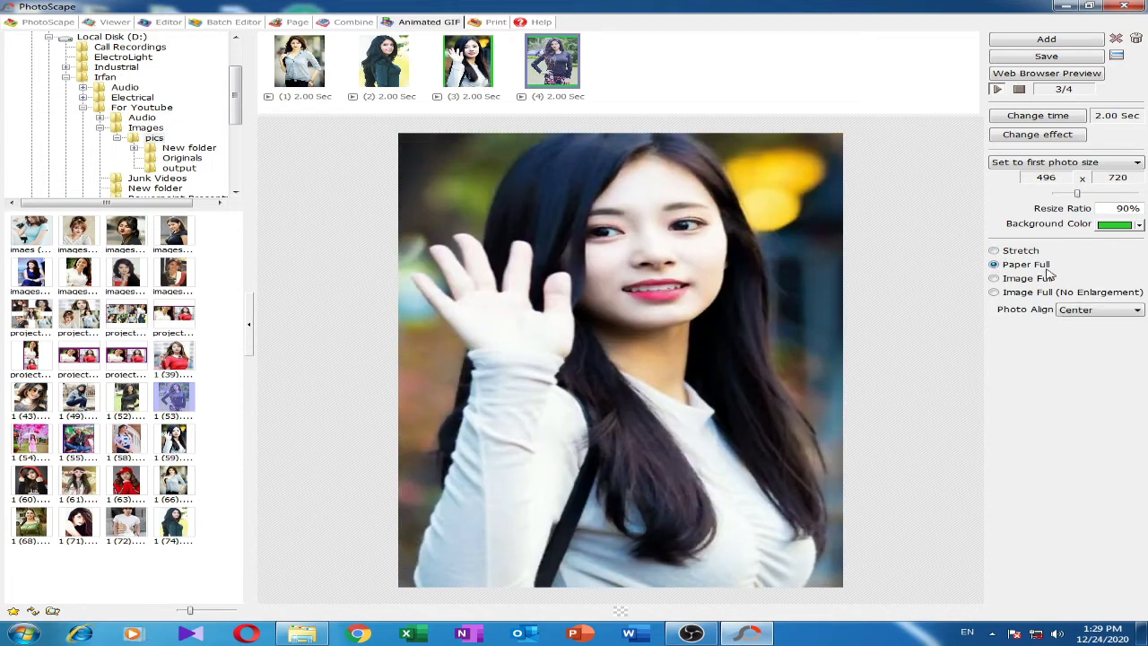
left_click(994, 278)
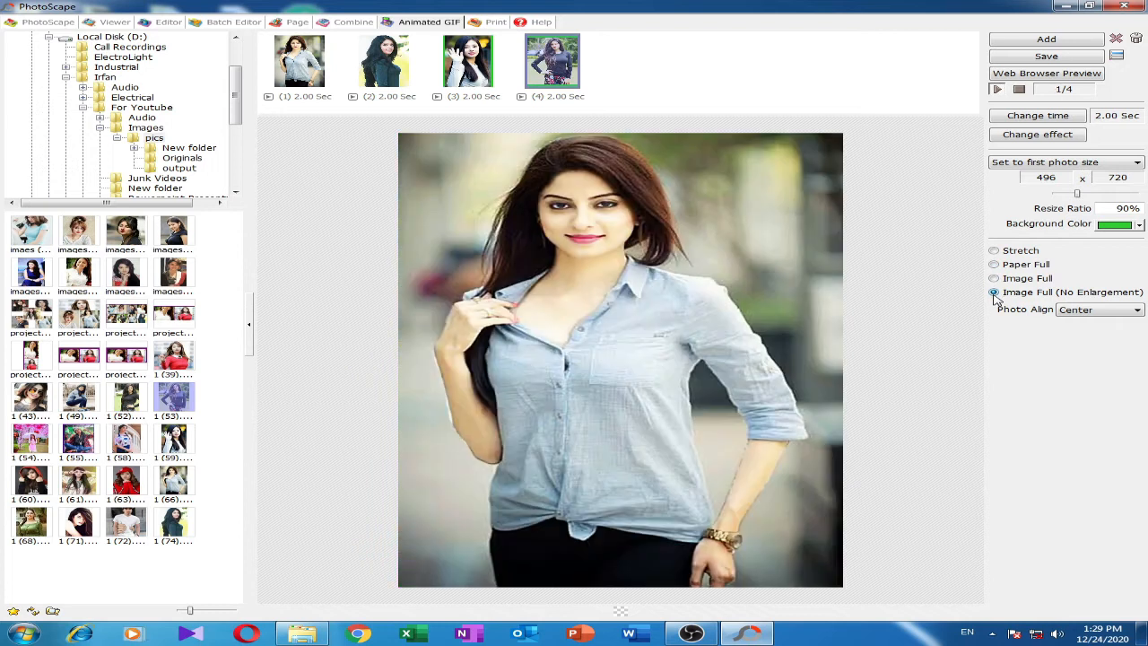
left_click(994, 265)
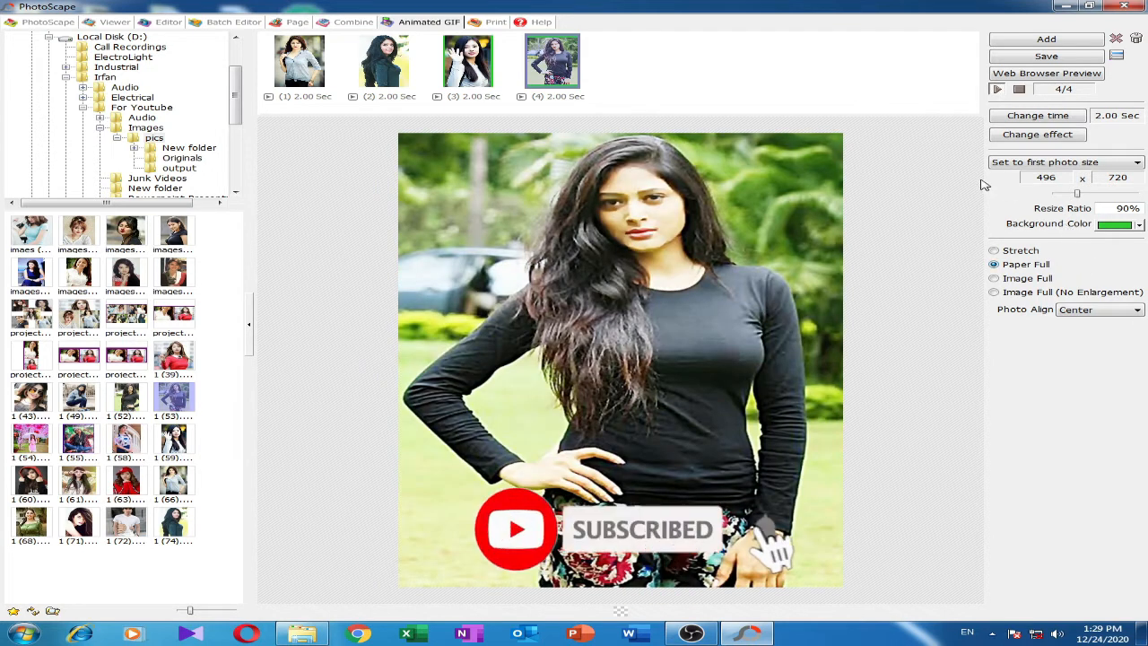
Try other frame display times, return the value to 200 and apply it to all frames
left_click(1040, 120)
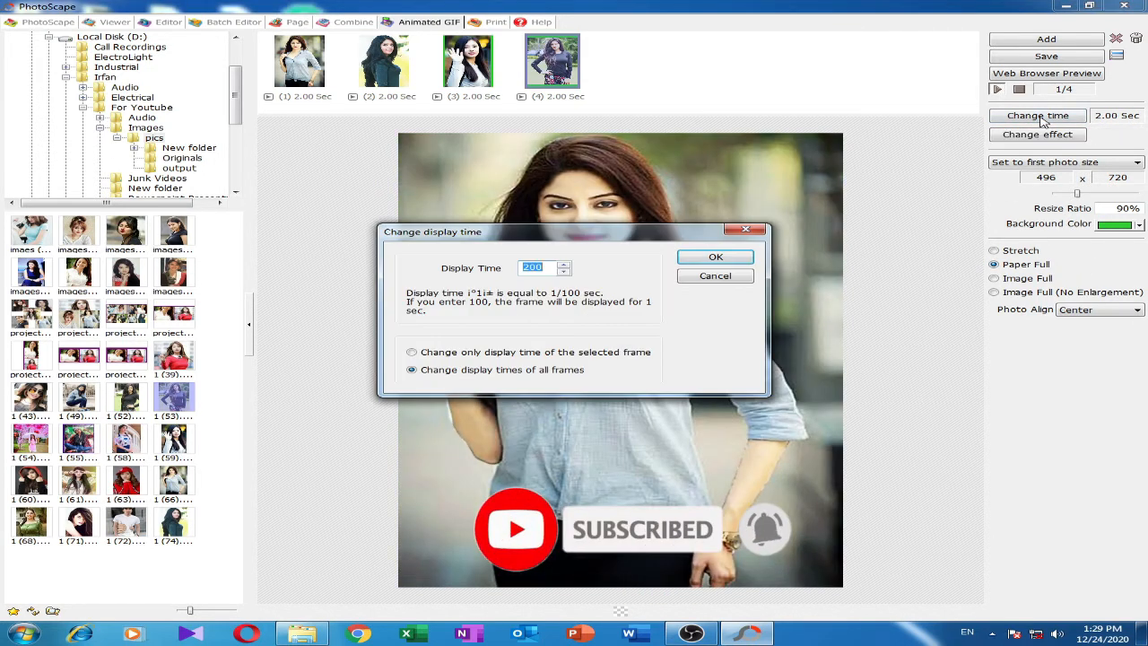
left_click(565, 265)
left_click(564, 264)
left_click(565, 265)
left_click(565, 265)
left_click(564, 270)
left_click(564, 270)
left_click(564, 270)
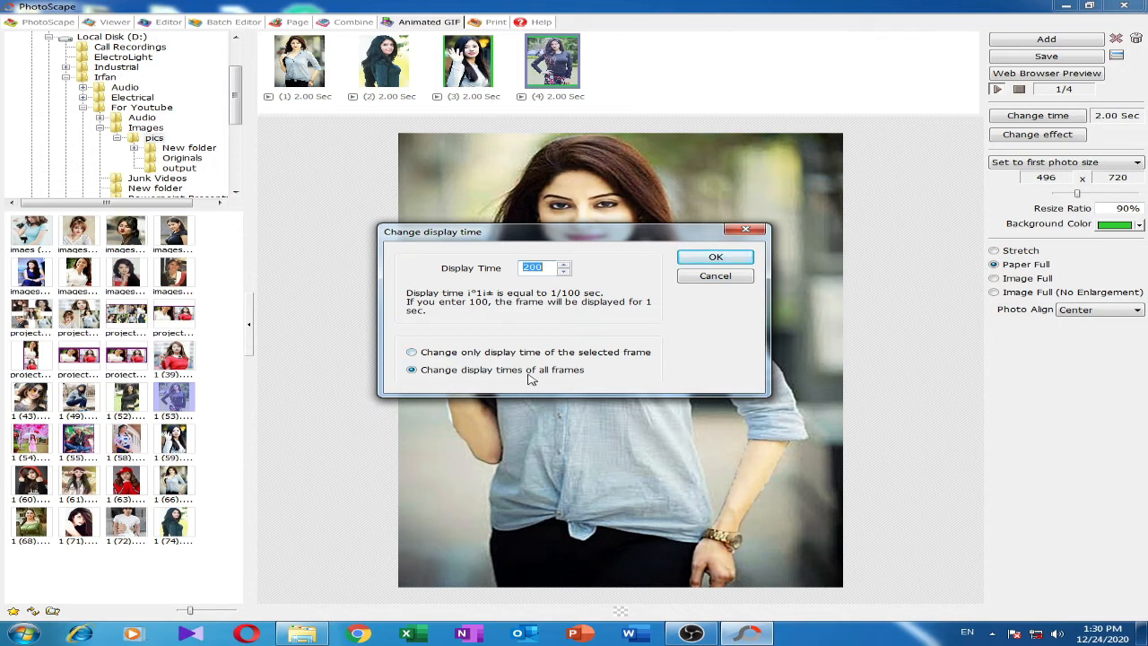
left_click(715, 257)
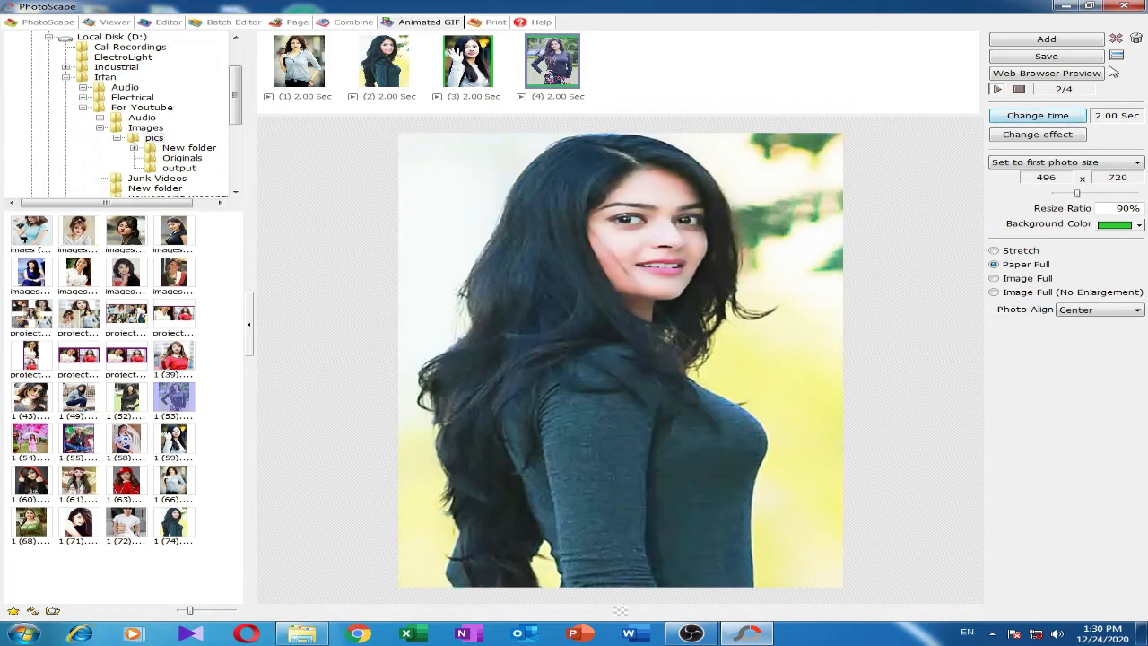
Save the animation at the current canvas size in the pics folder as project10 in GIF format
left_click(1063, 60)
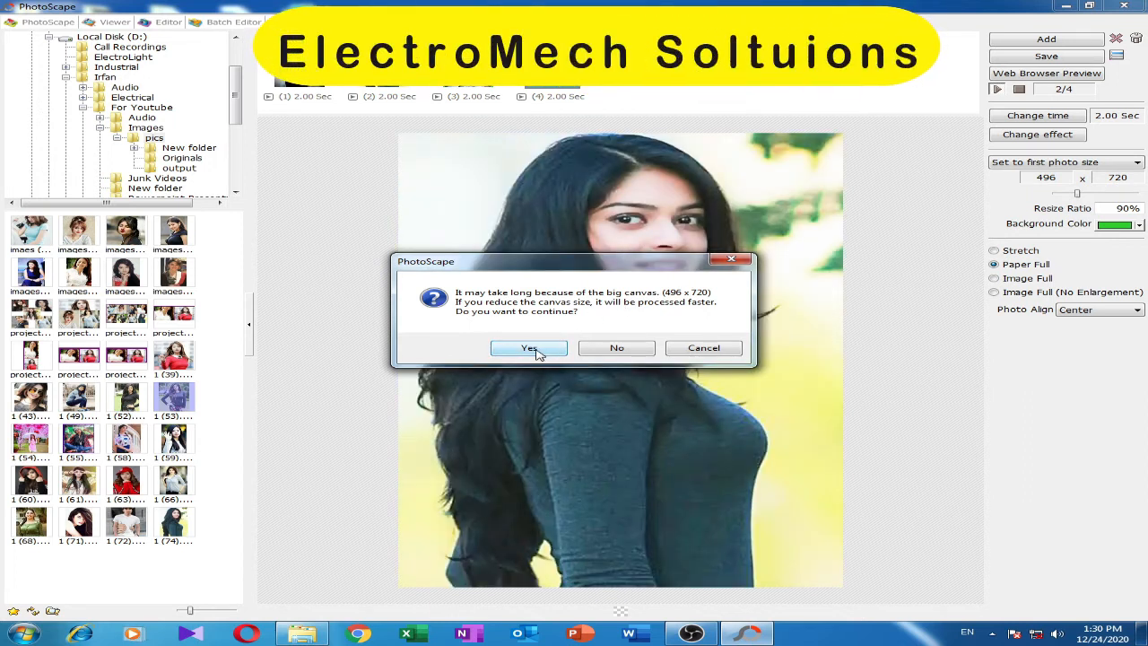
left_click(529, 348)
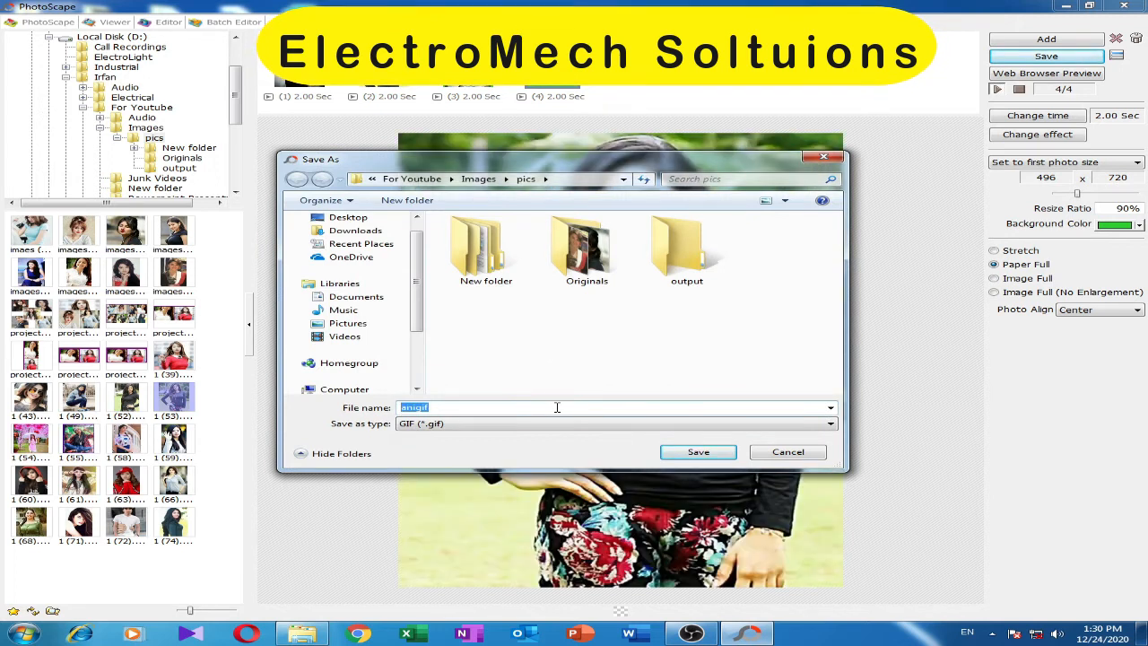
type("pro")
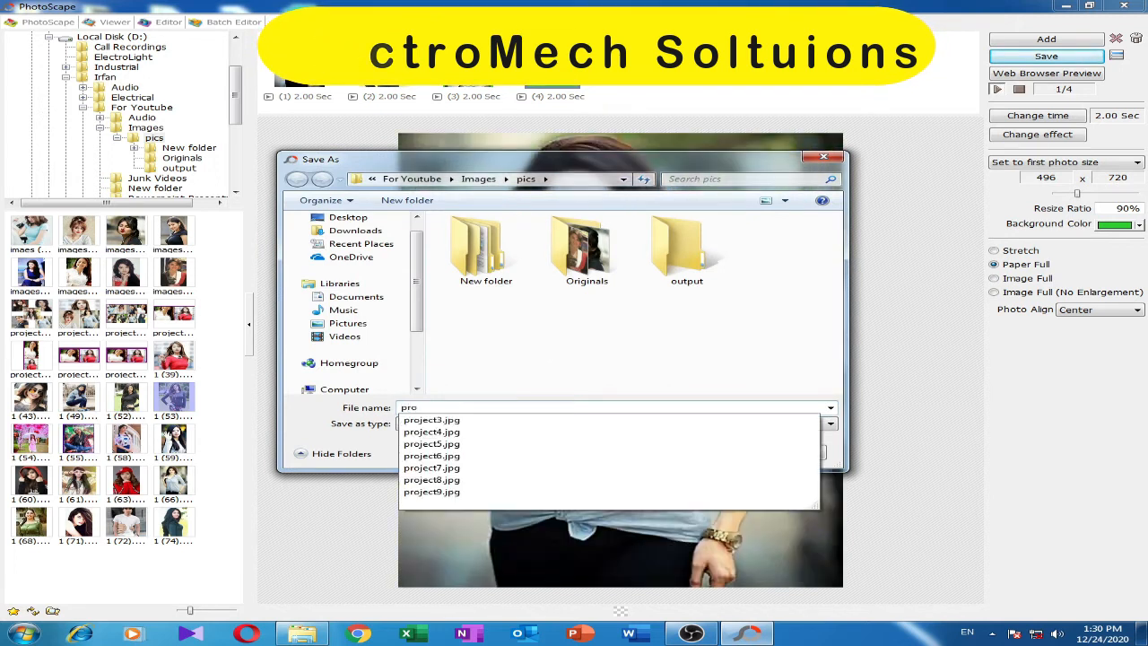
type("ject10")
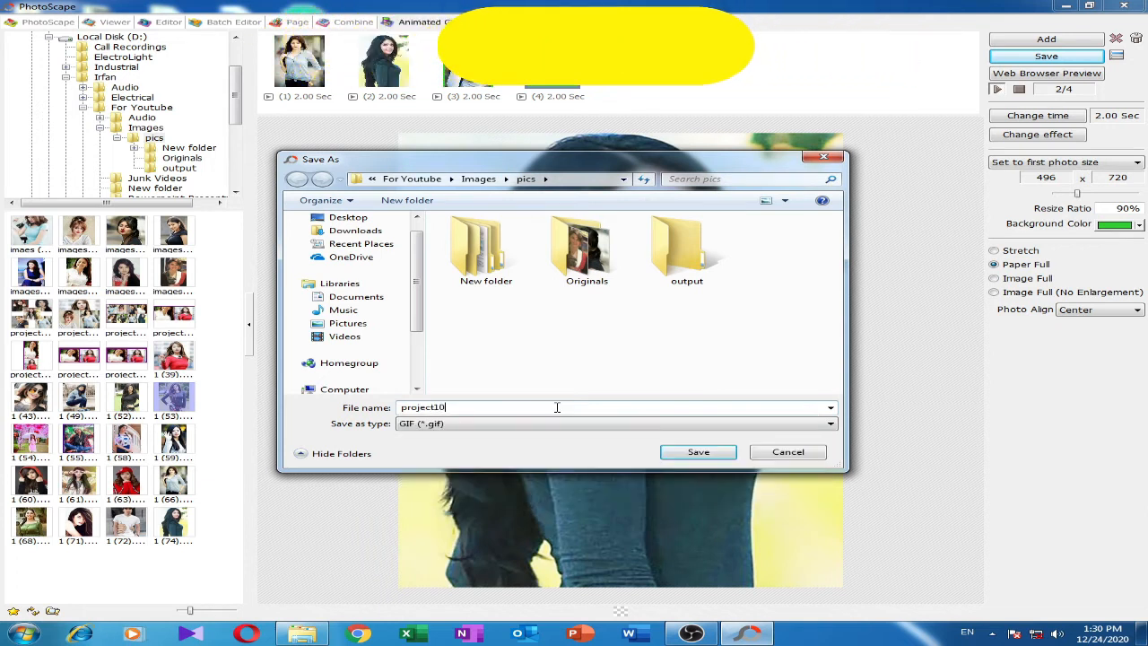
left_click(731, 458)
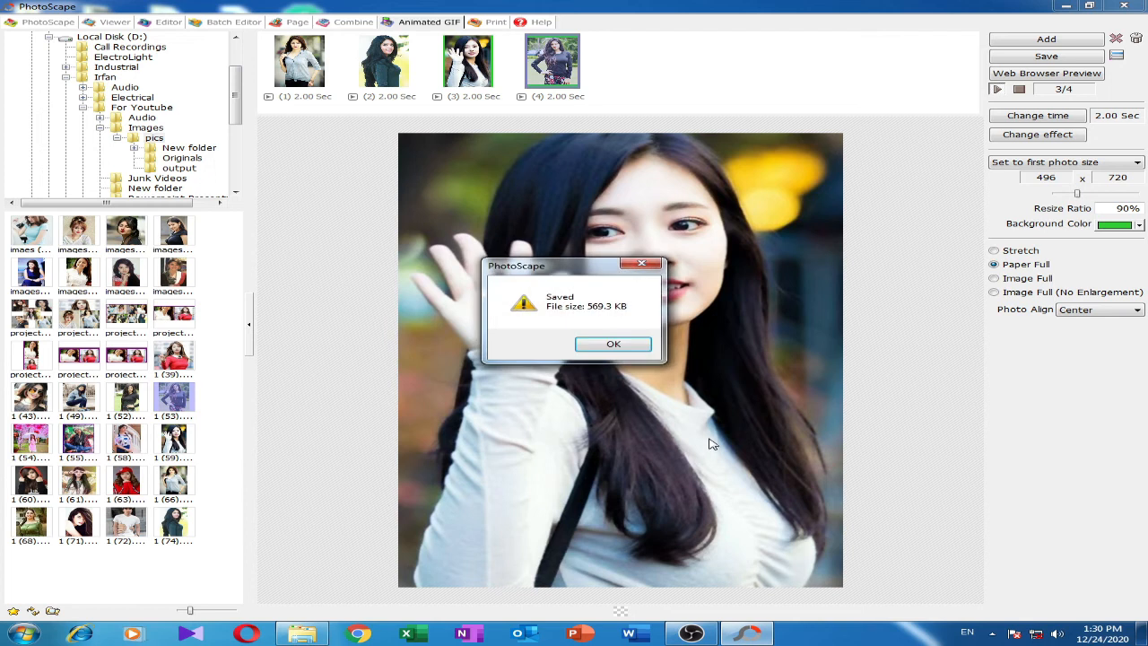
left_click(614, 346)
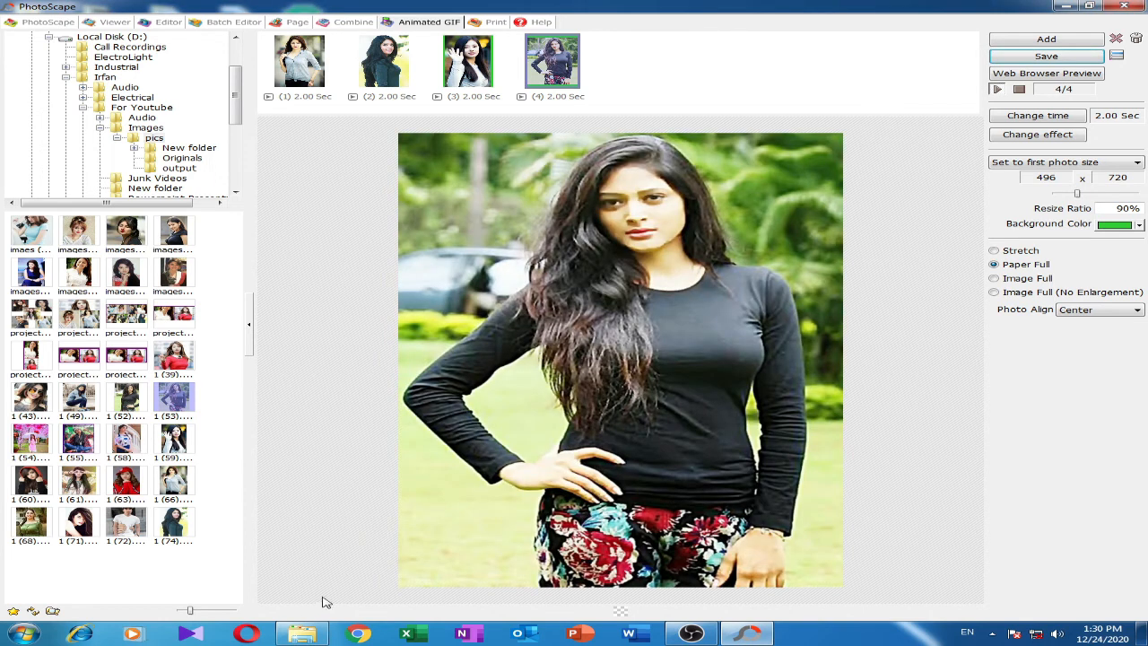
Switch to the pics folder, play the project10 GIF in Internet Explorer without making it the default browser, and close it
left_click(301, 633)
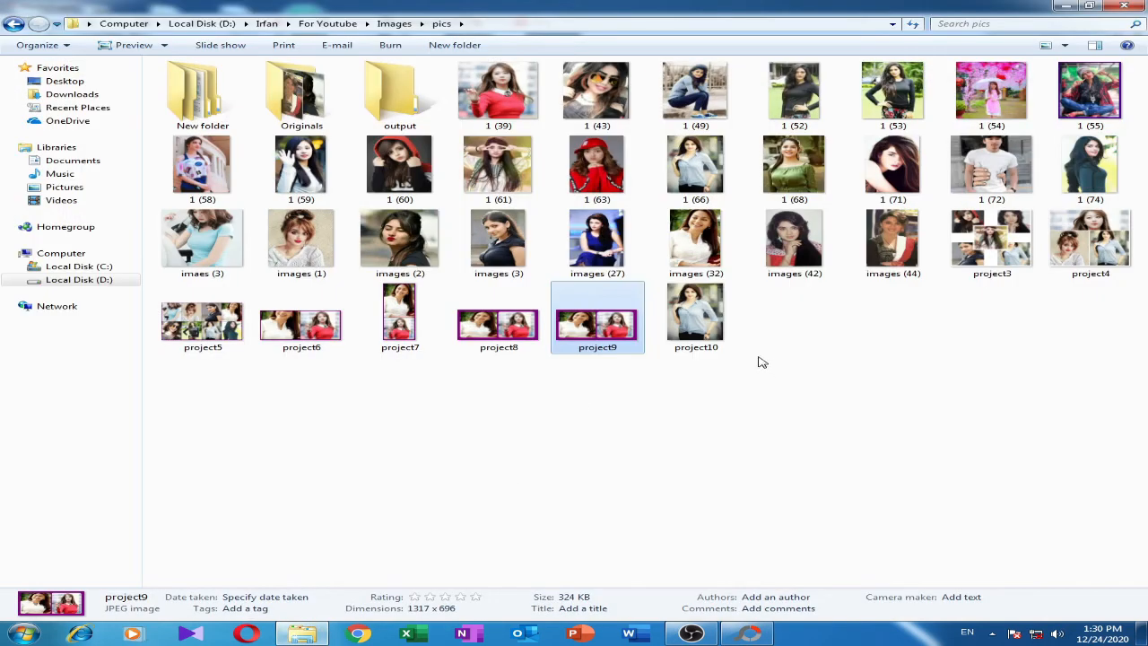
double_click(710, 332)
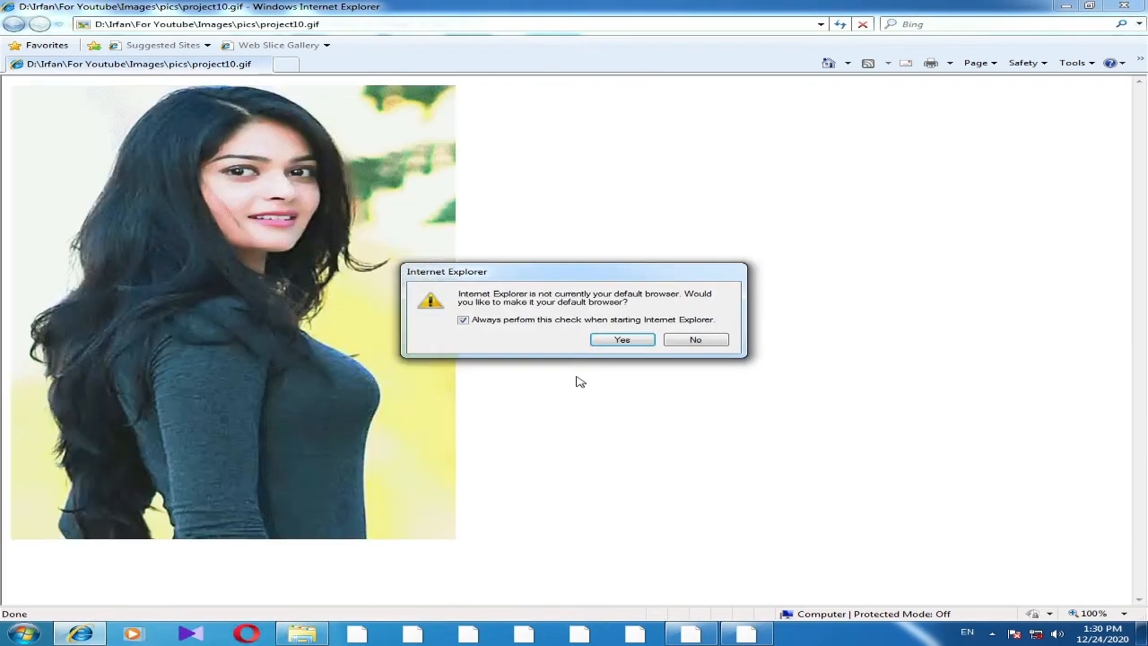
left_click(695, 341)
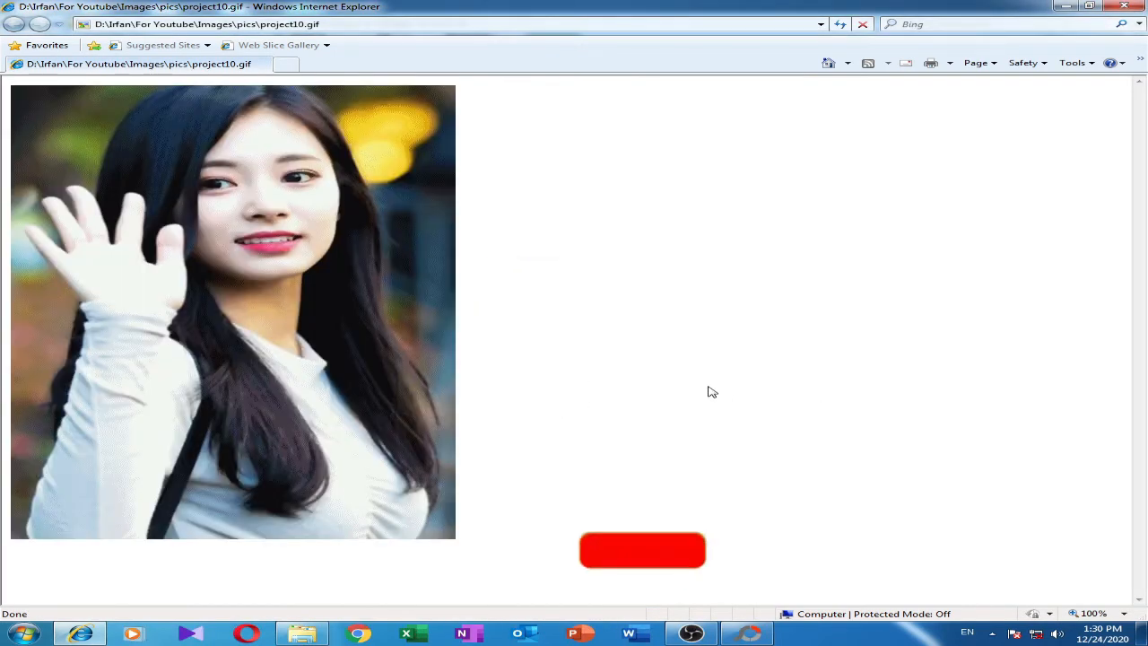
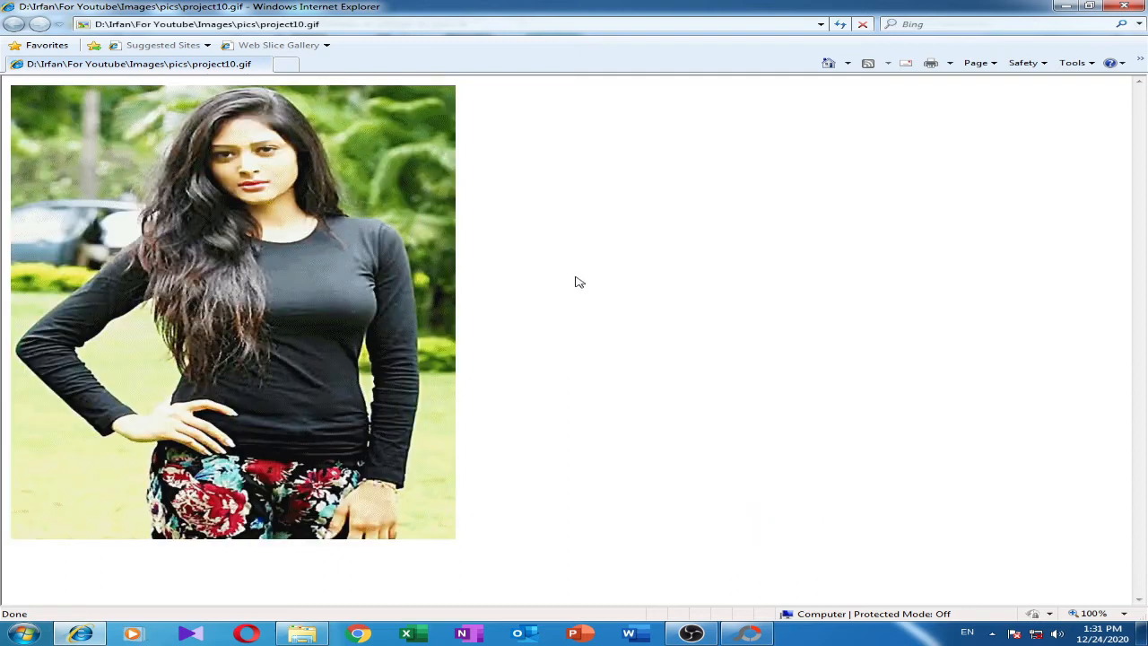
left_click(1124, 6)
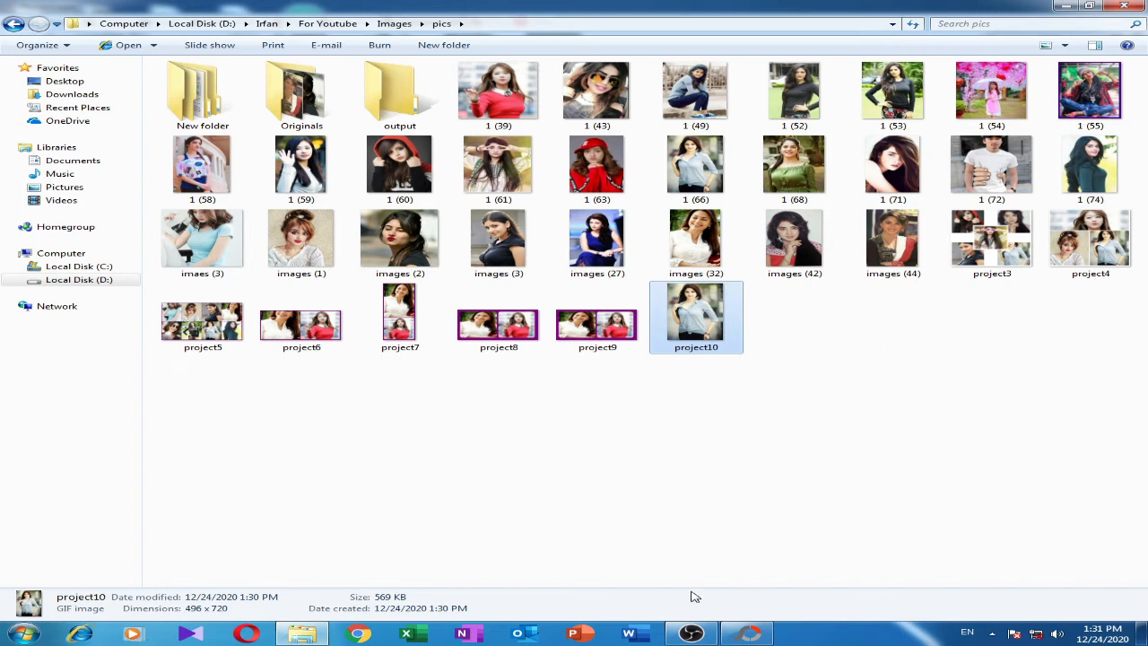
Switch to PhotoScape, open the Print tool and fill the first row with imaes (3), images (3), images (27) and images (42)
left_click(749, 633)
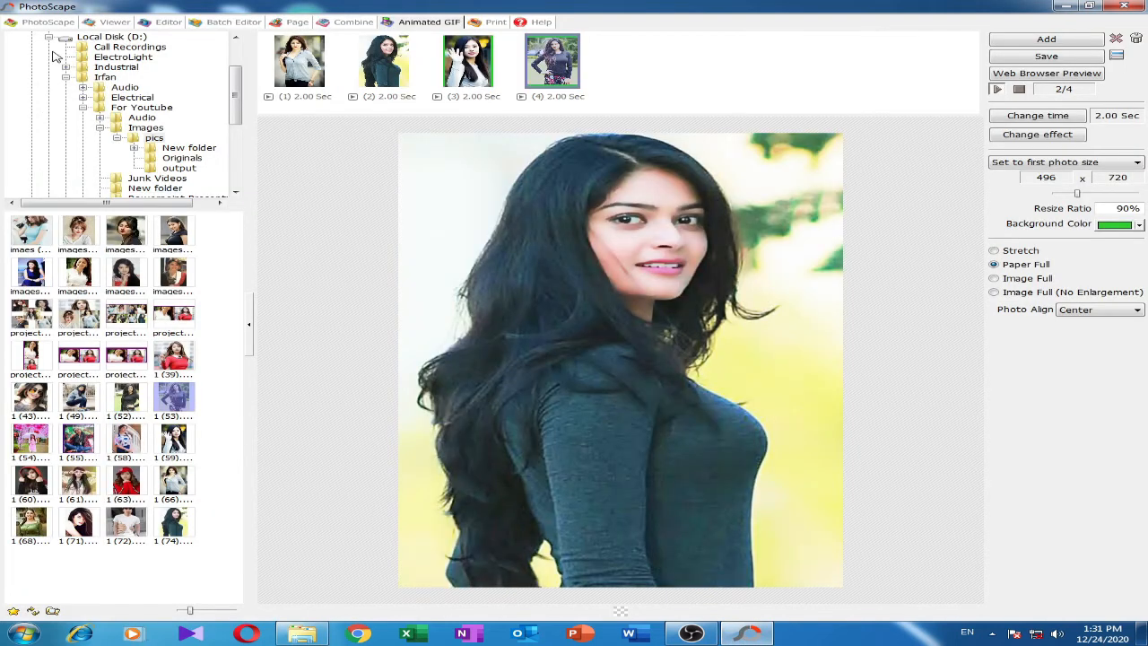
left_click(41, 23)
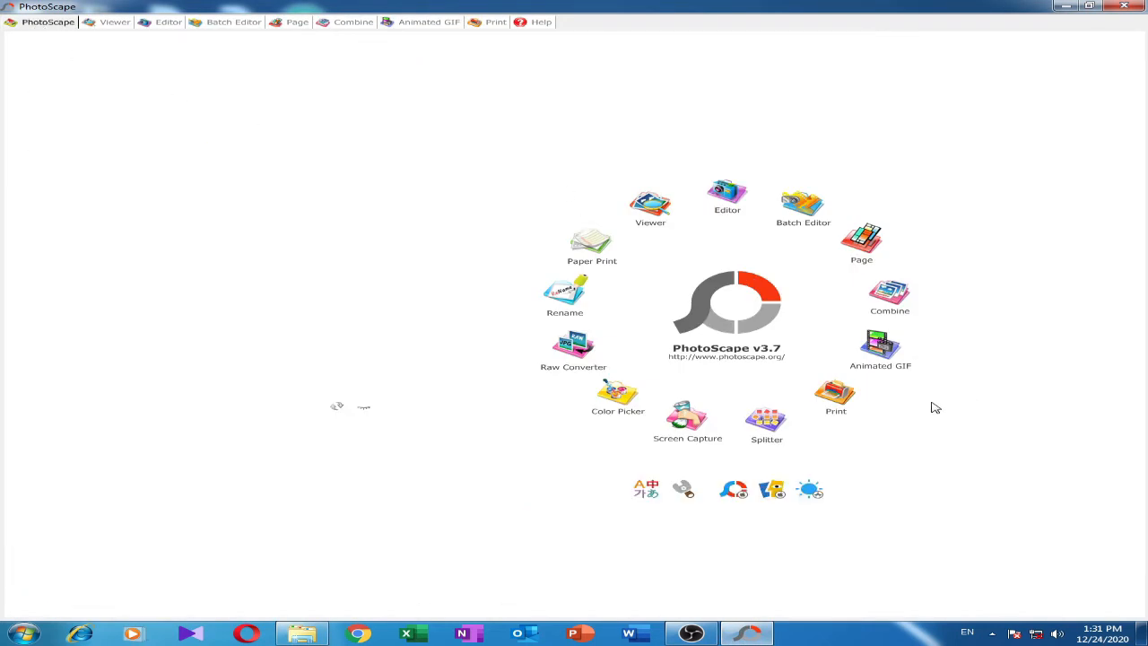
left_click(834, 394)
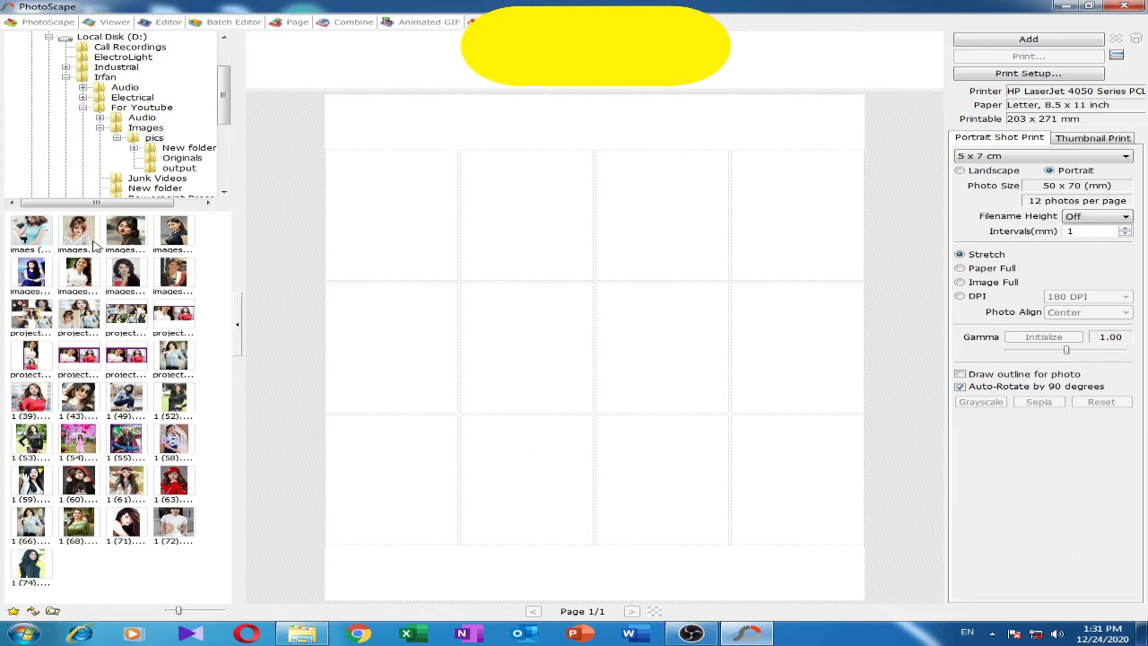
left_click_drag(36, 231, 359, 215)
left_click_drag(173, 231, 520, 225)
left_click_drag(36, 271, 671, 221)
left_click_drag(126, 276, 758, 237)
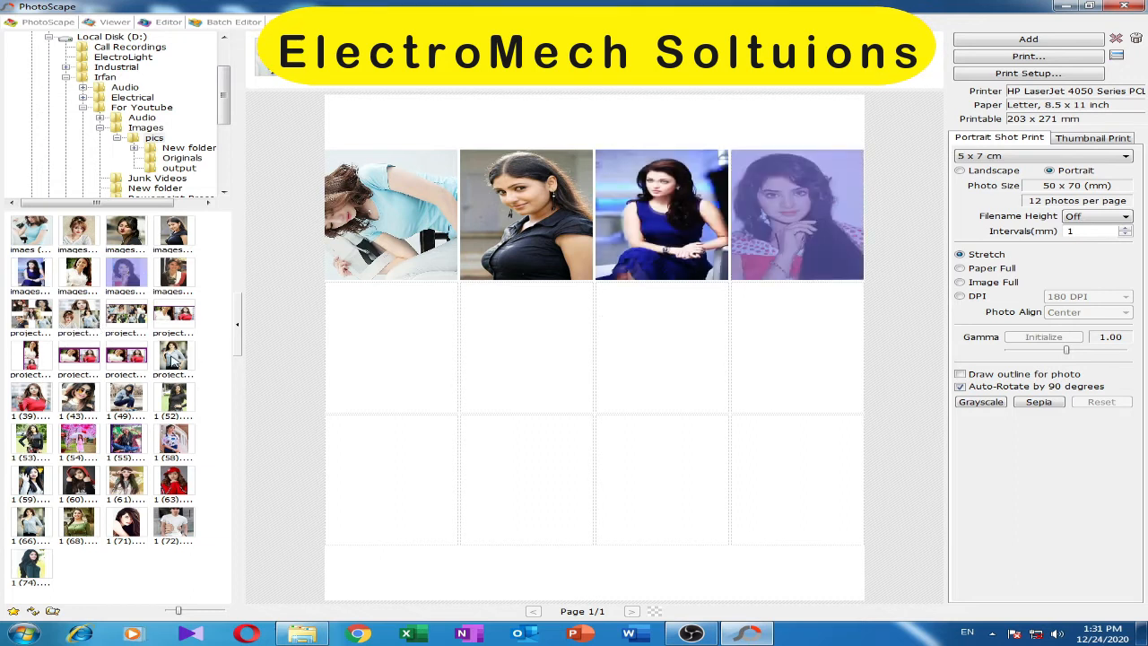
Fill the remaining two rows of the print page with project10 and photos 1 (58), 1 (71), 1 (68) and 1 (49)
left_click_drag(176, 358, 356, 379)
left_click_drag(177, 453, 394, 471)
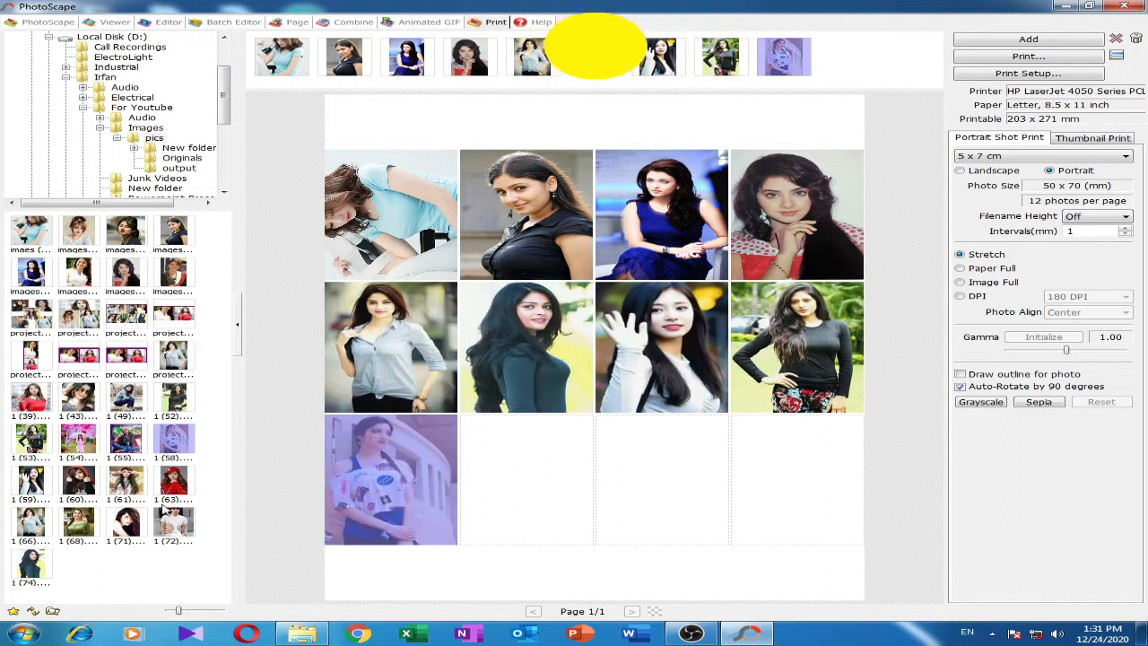
left_click_drag(107, 529, 567, 489)
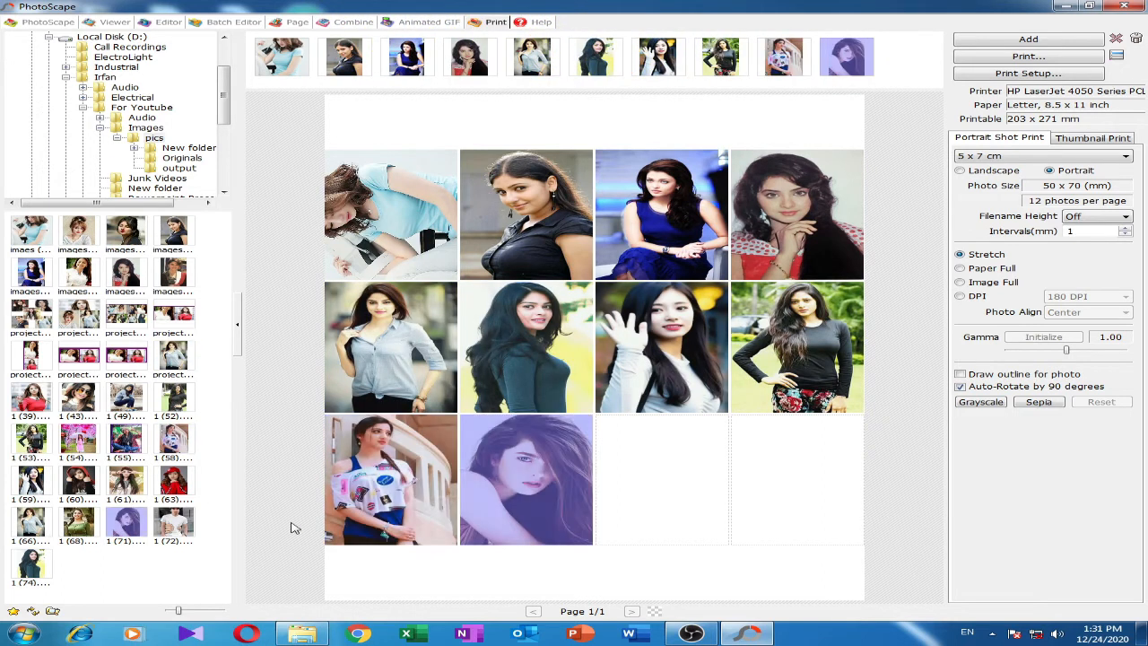
left_click_drag(88, 533, 659, 500)
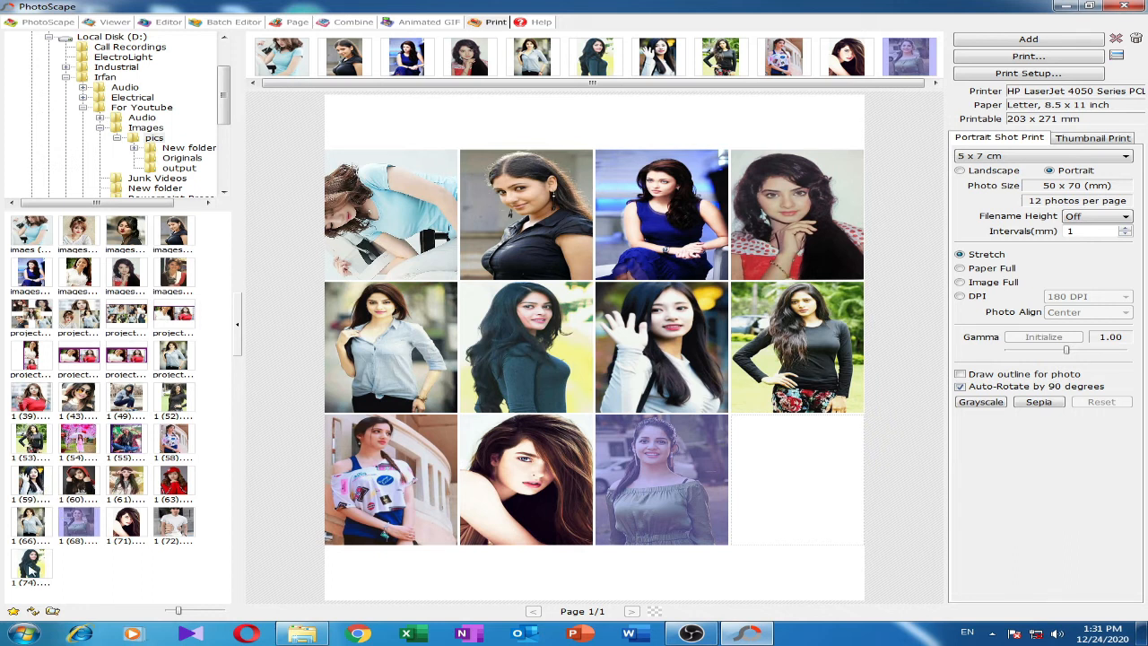
left_click_drag(126, 404, 805, 458)
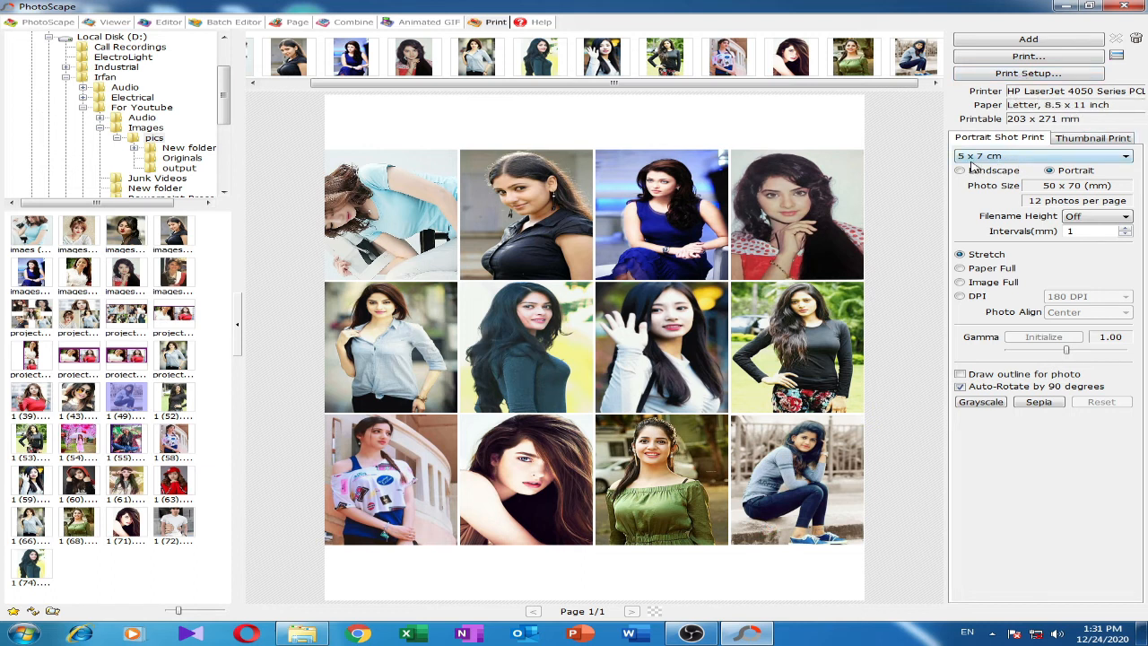
Try the print page with photo sizes 2.5 x 3 cm, 5 x 7 cm and Pocket b (6 x 9 cm)
left_click(1126, 157)
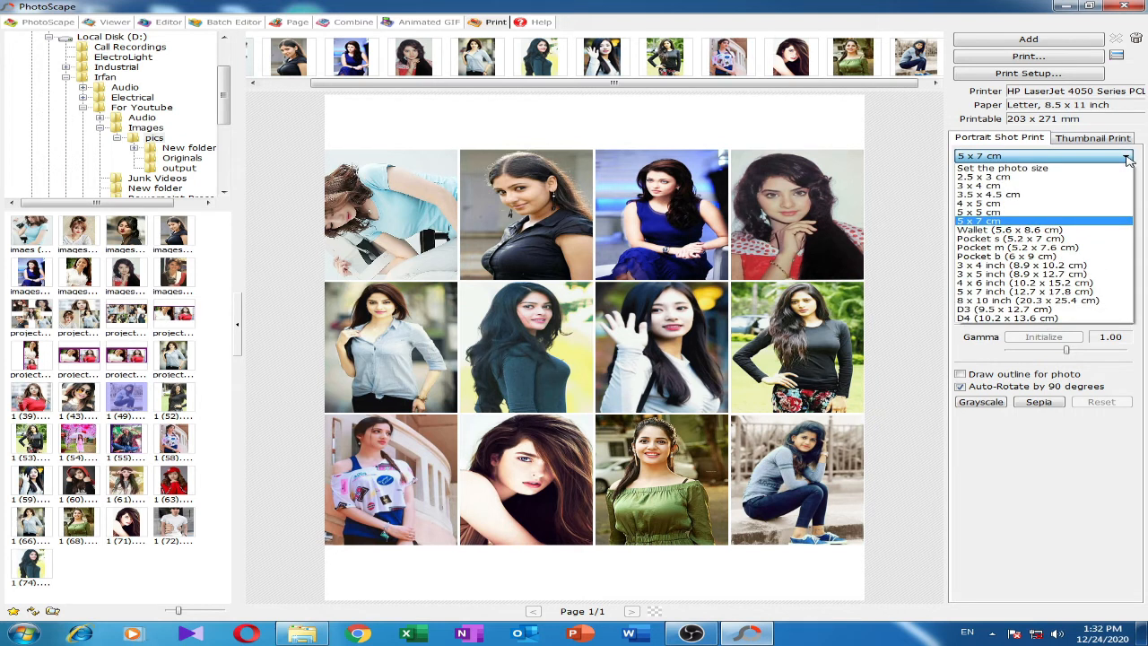
left_click(1048, 176)
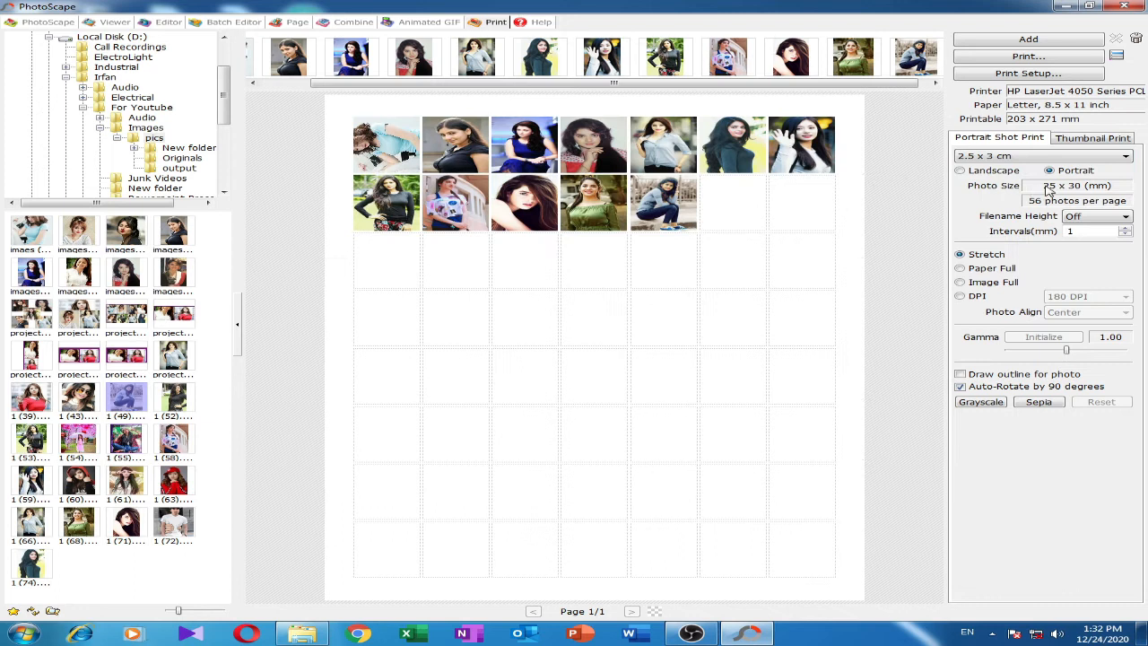
left_click(1127, 157)
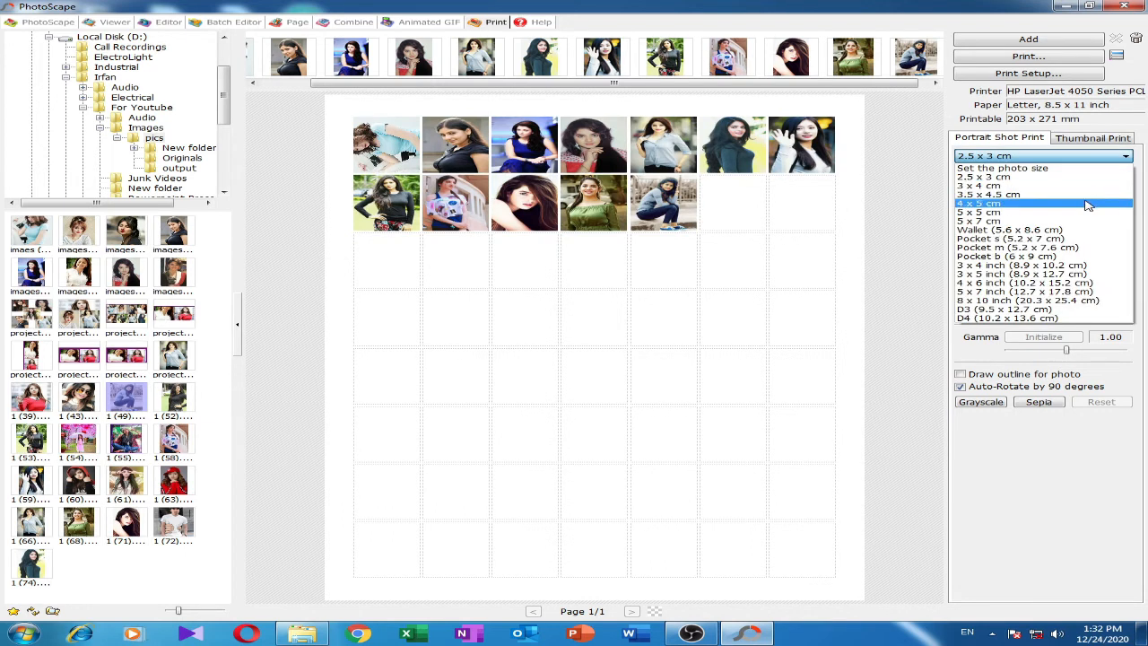
left_click(1065, 230)
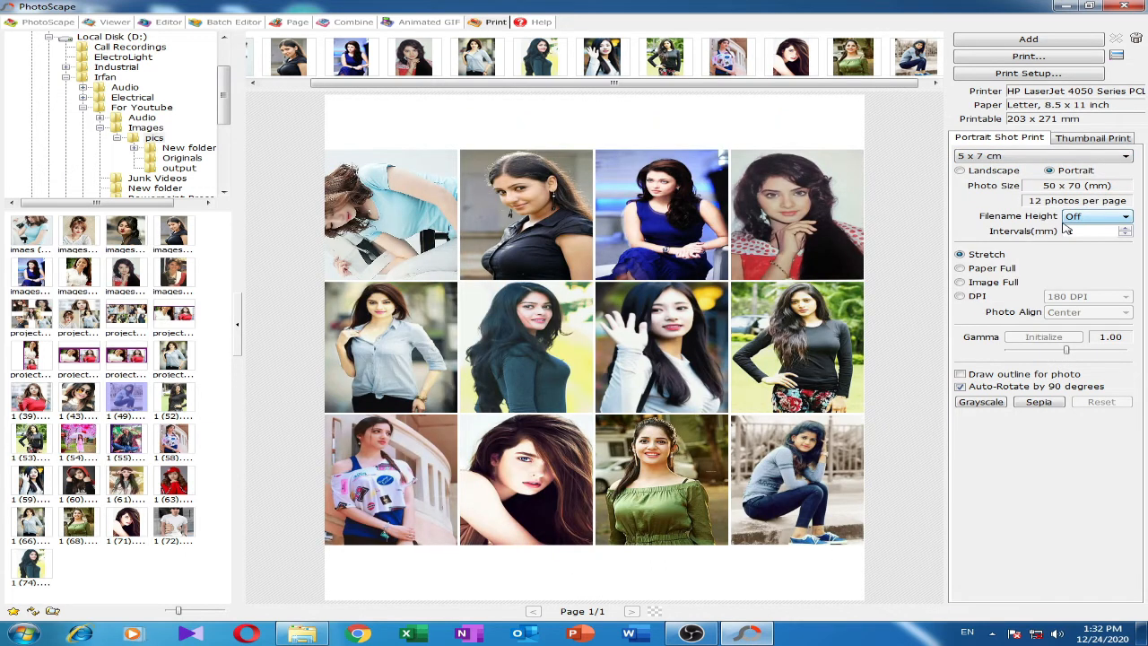
left_click(1127, 158)
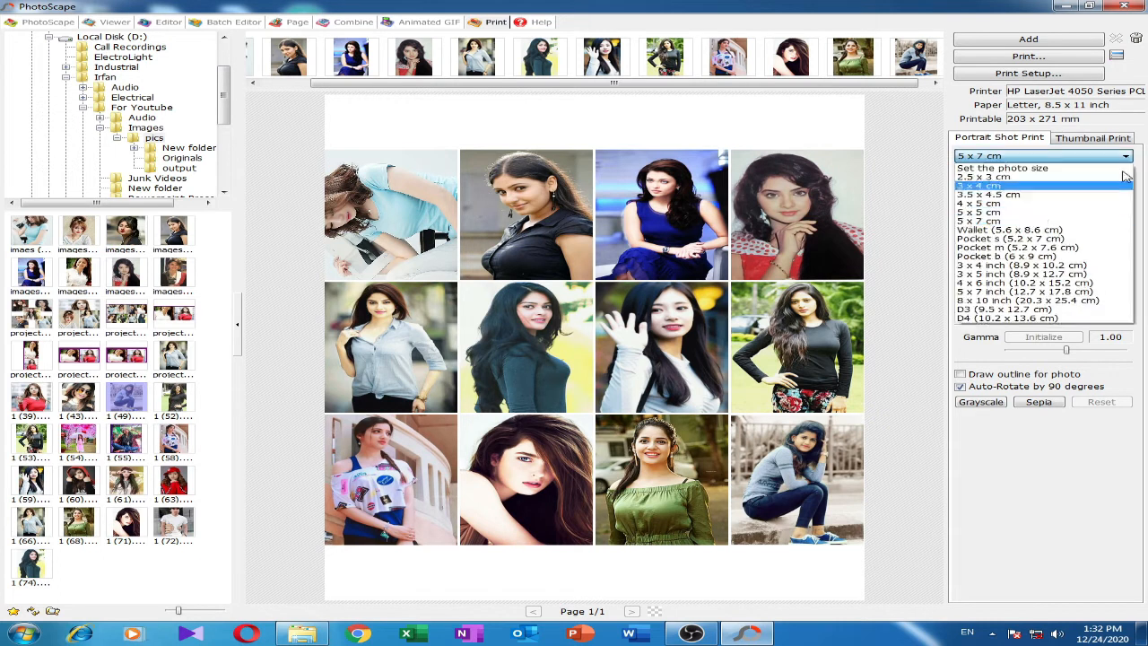
left_click(1069, 256)
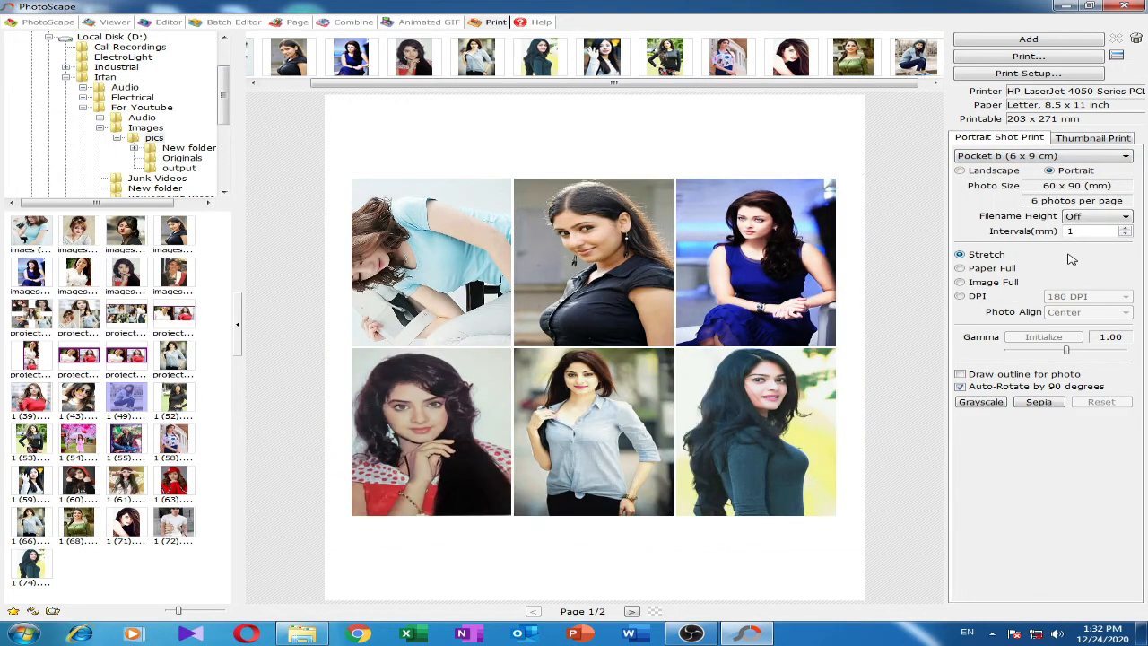
Try photo sizes 3 x 4 cm, 2.5 x 3 cm and 4 x 5 cm, and return the print page to 5 x 7 cm
left_click(1125, 156)
left_click(1052, 186)
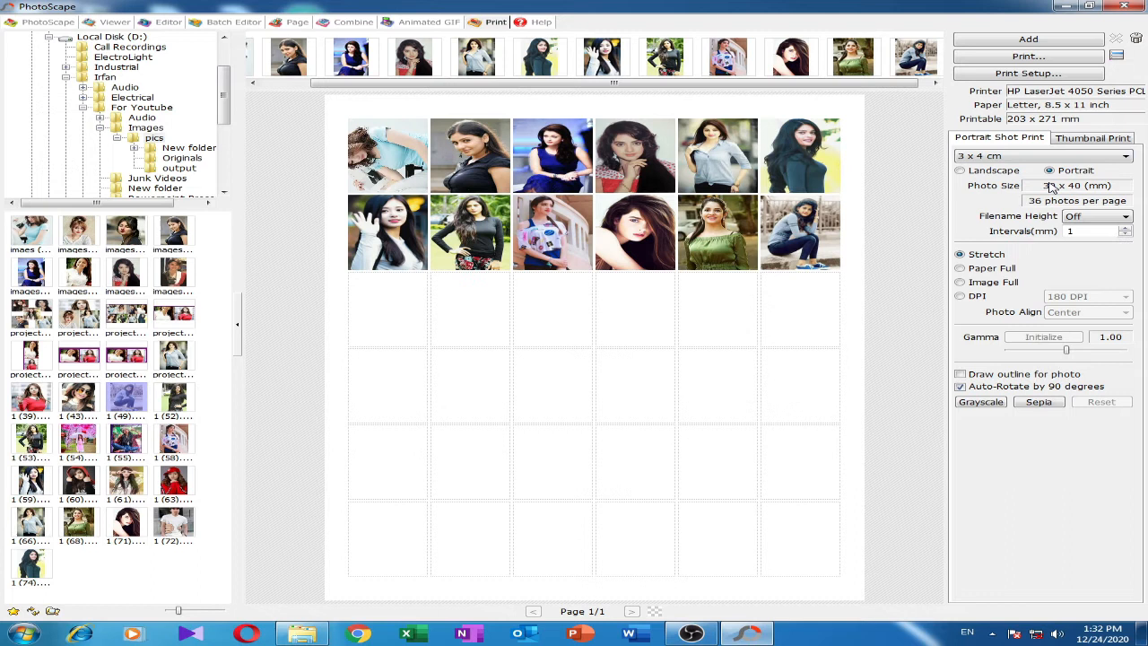
left_click(1125, 156)
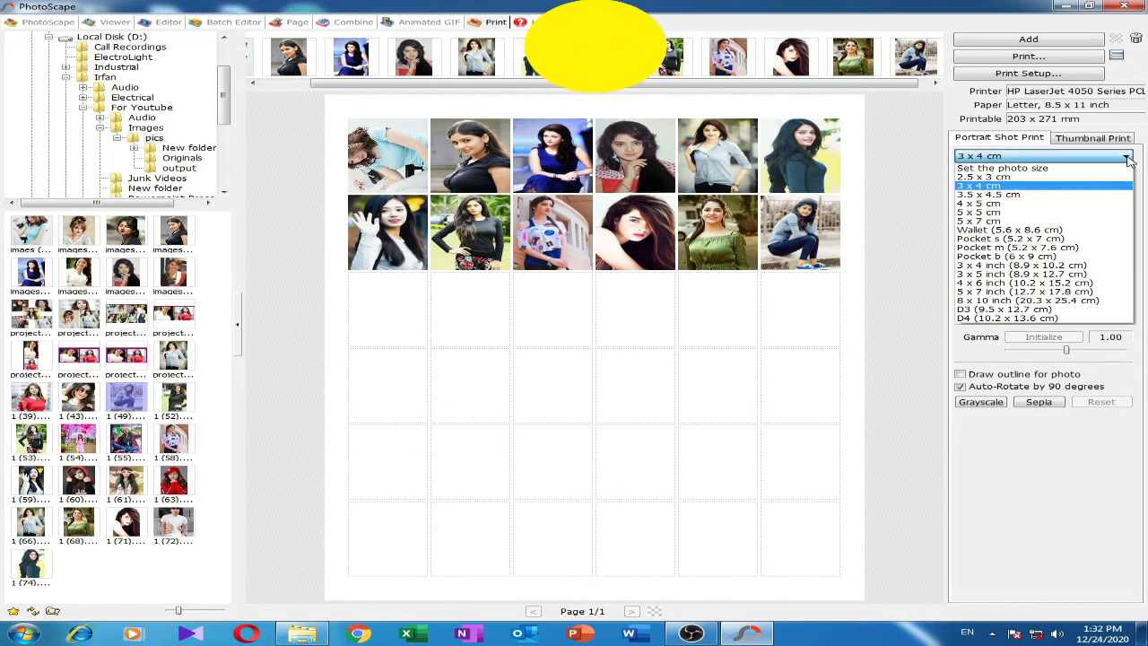
left_click(1032, 178)
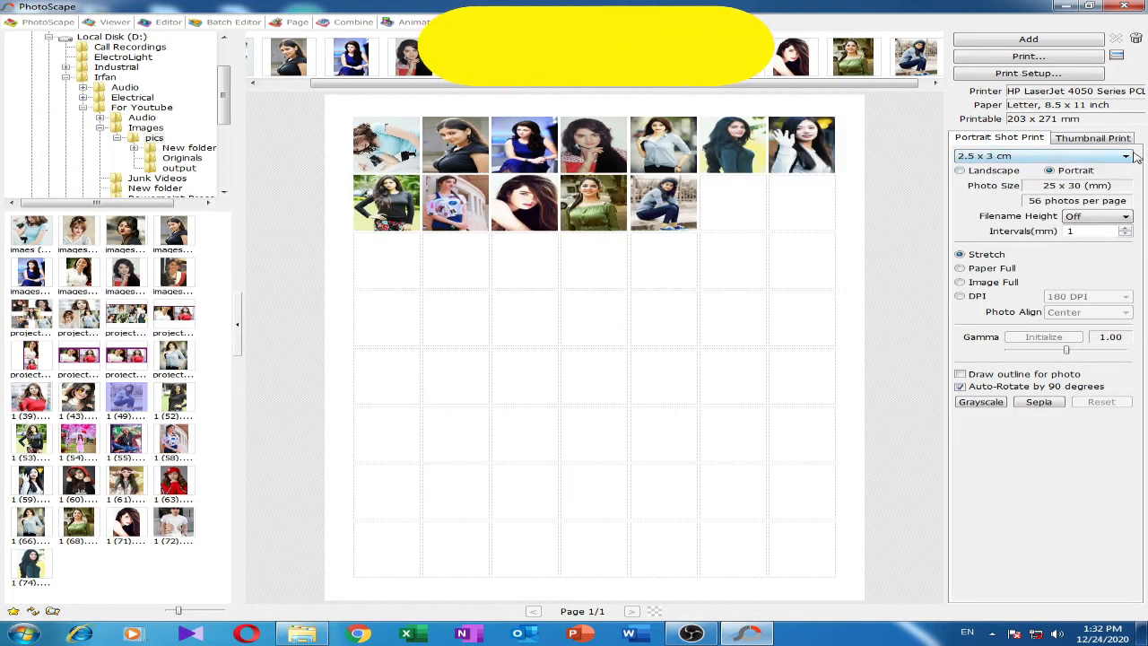
left_click(1041, 156)
left_click(1061, 205)
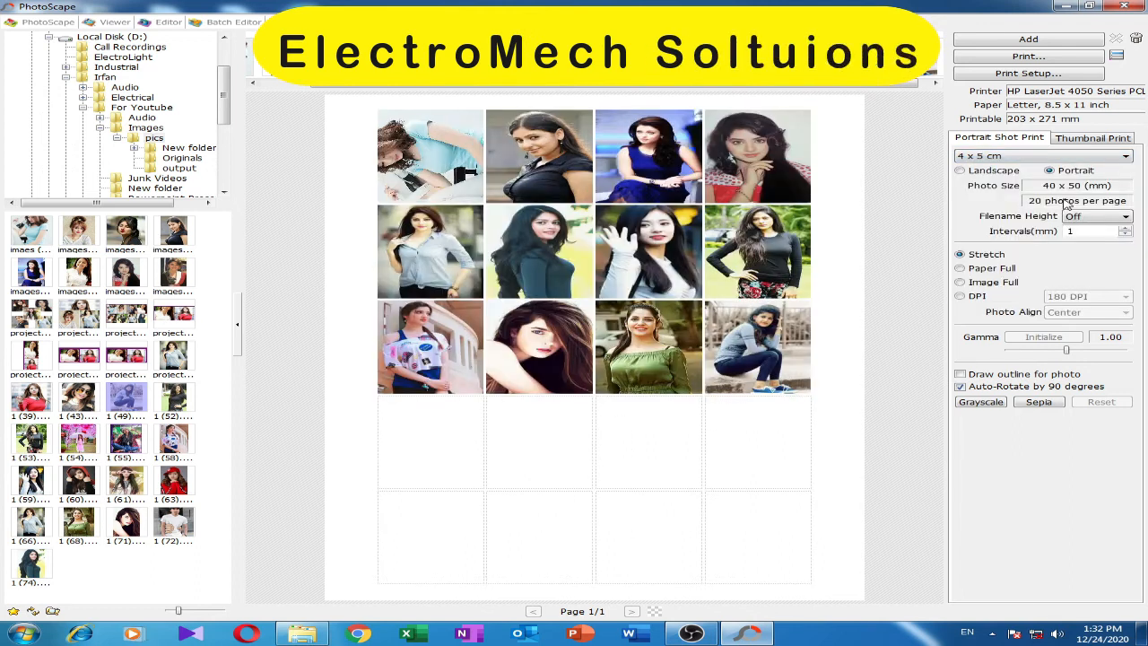
left_click(1124, 156)
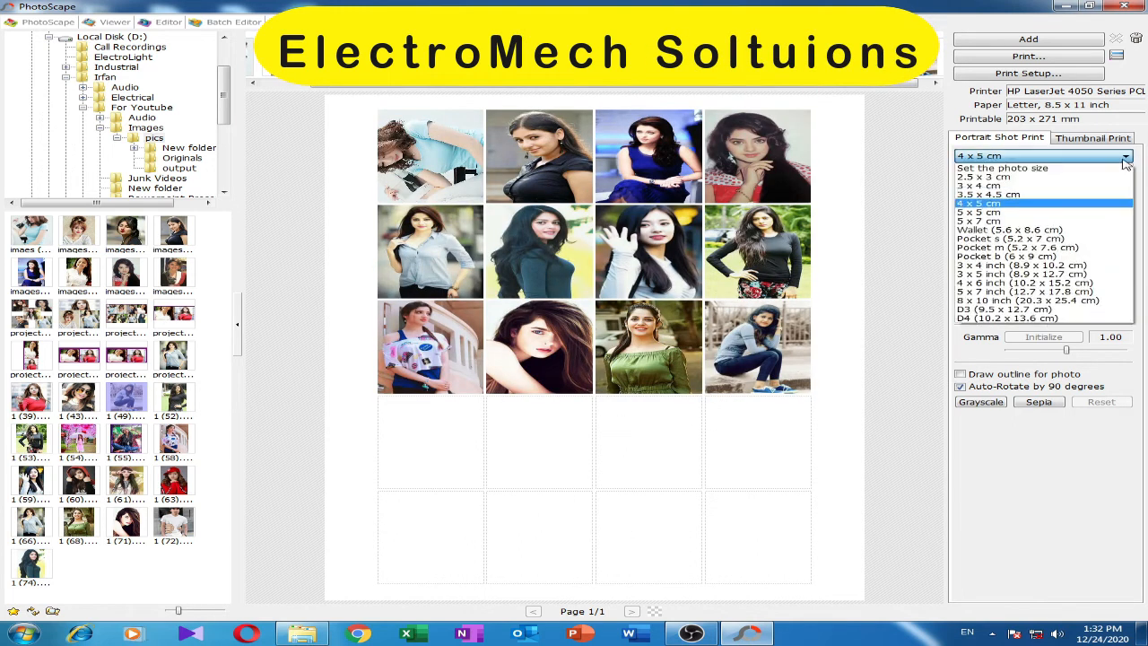
left_click(1082, 221)
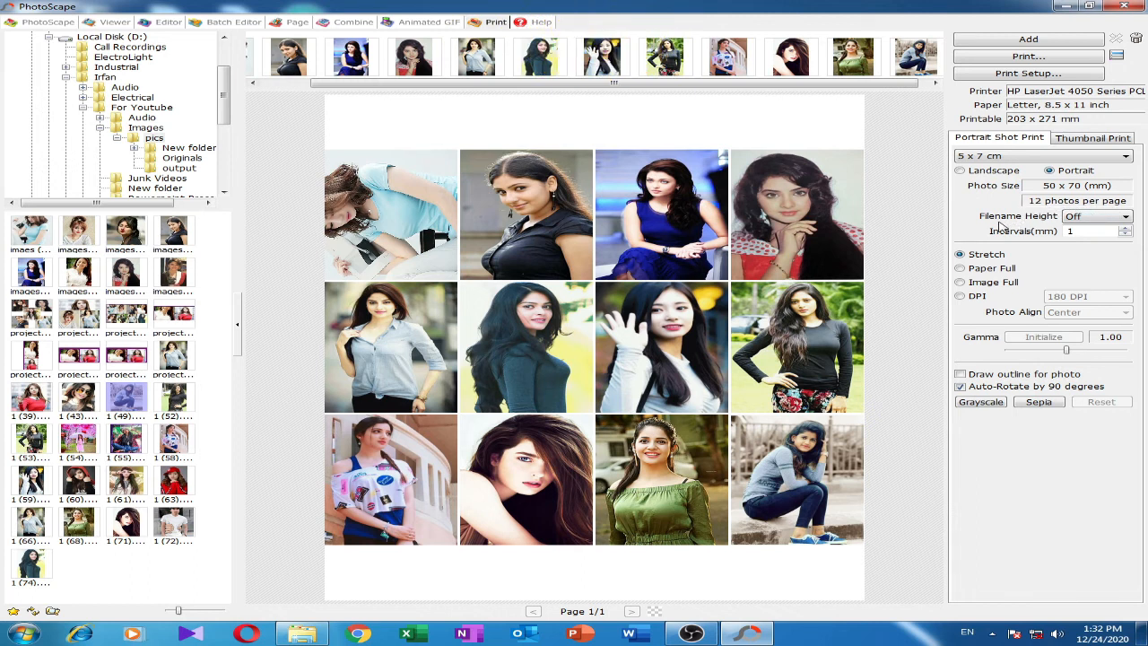
Try a 2 mm interval between the printed photos and set the interval to 0 mm
left_click(1125, 228)
left_click(1125, 236)
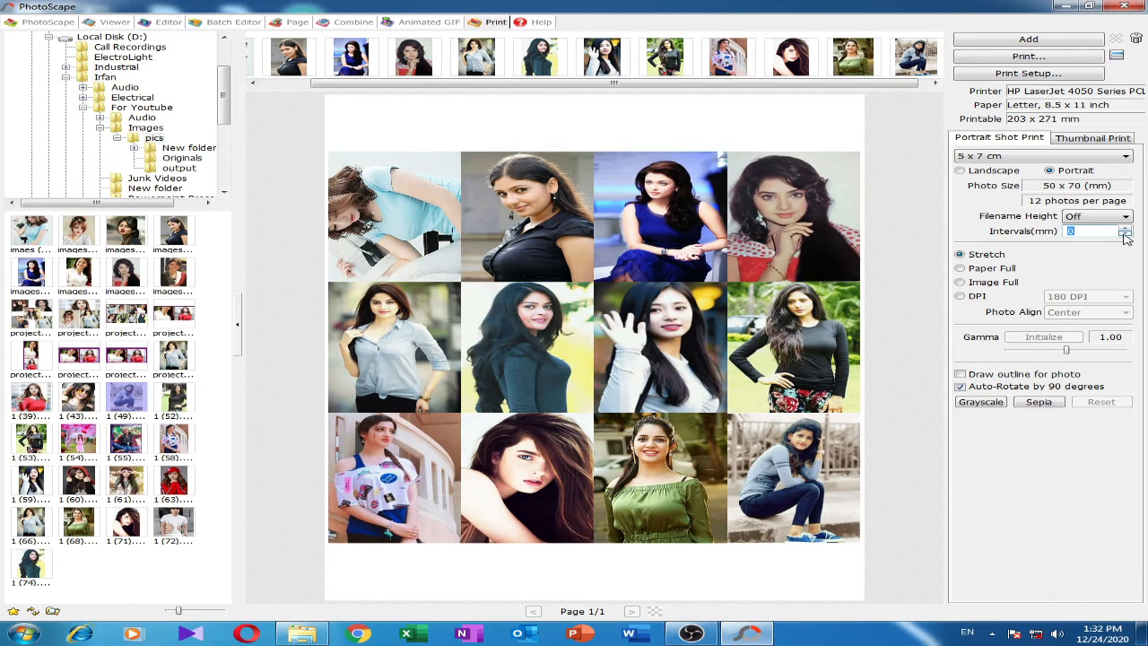
left_click(1126, 228)
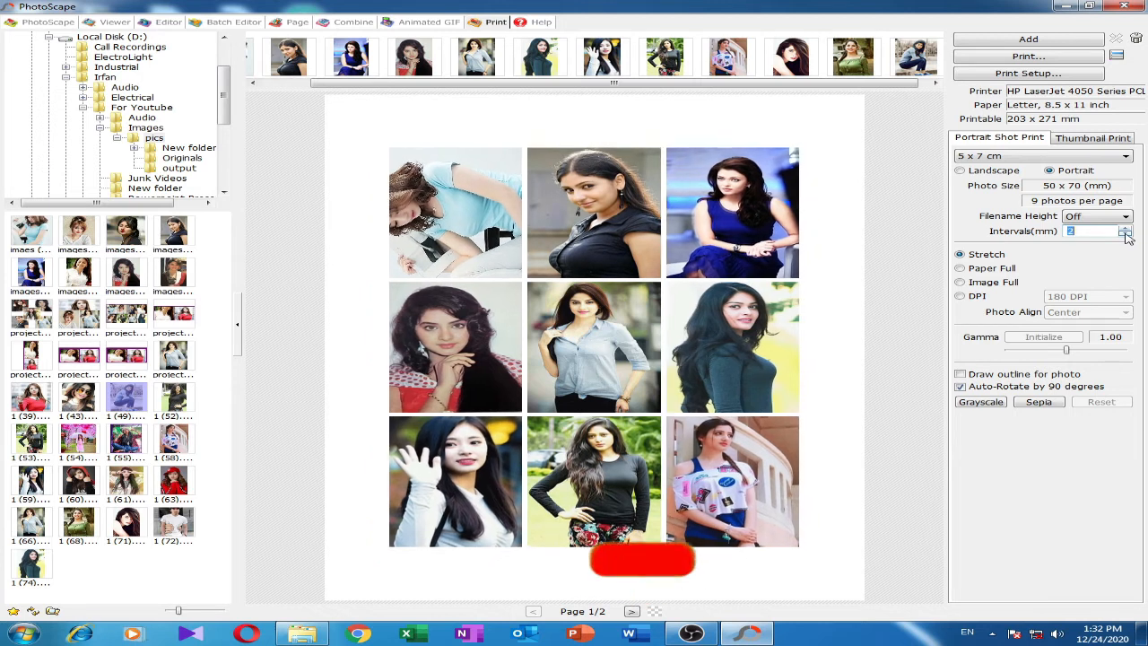
left_click(1125, 236)
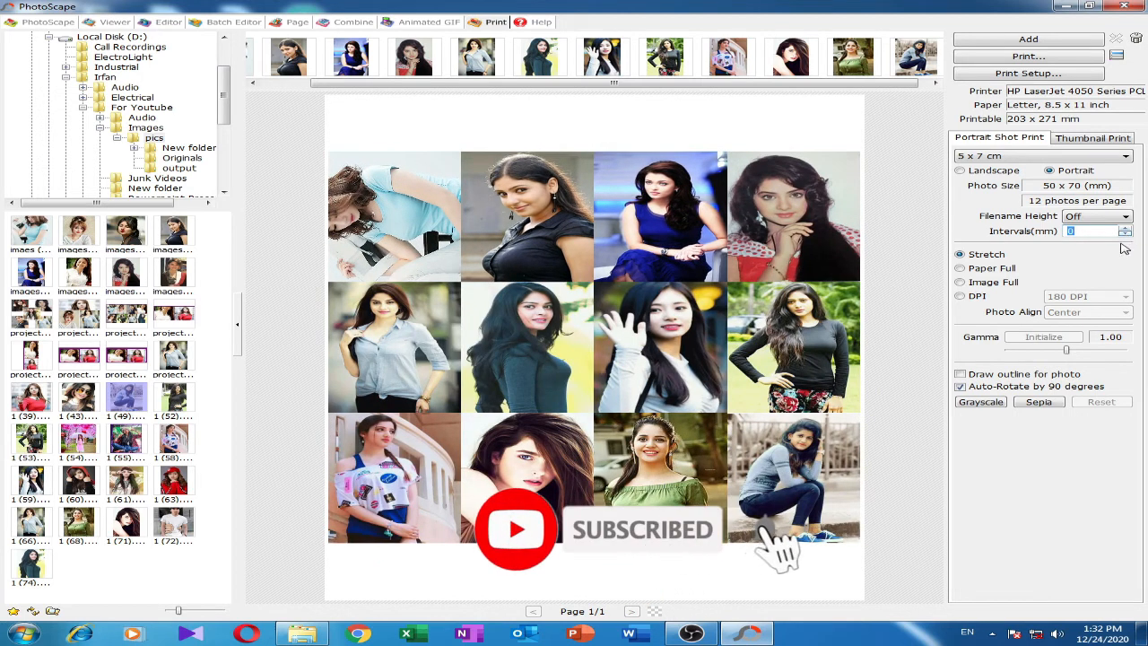
Compare the Stretch, Paper Full and Image Full fitting modes and set the photos to Paper Full
left_click(962, 269)
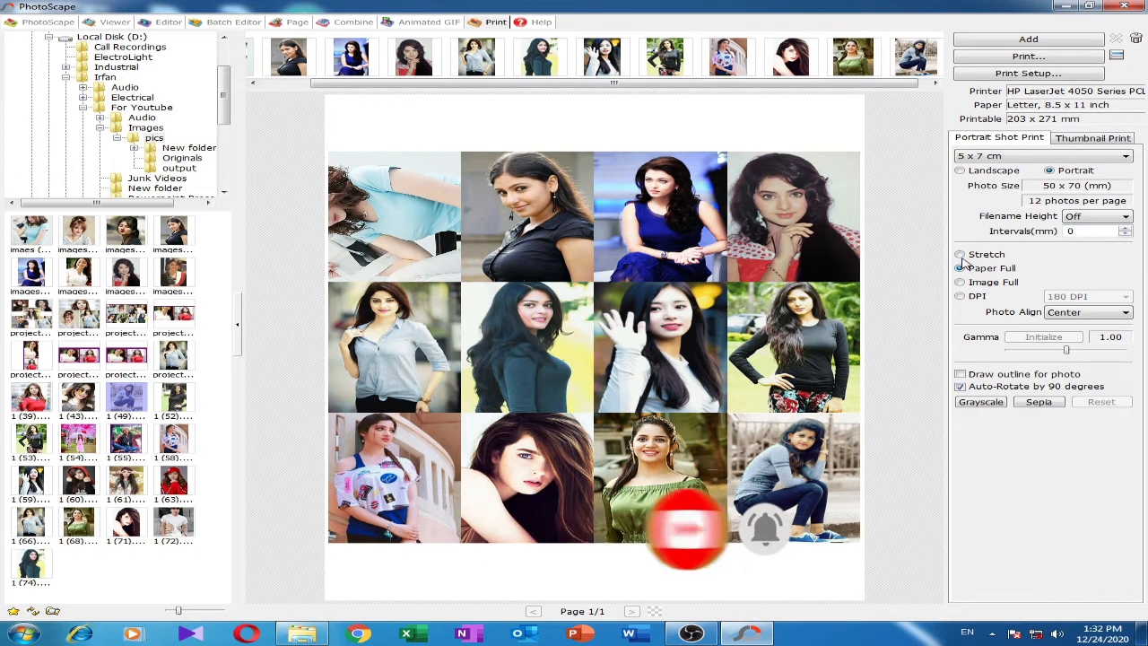
left_click(961, 255)
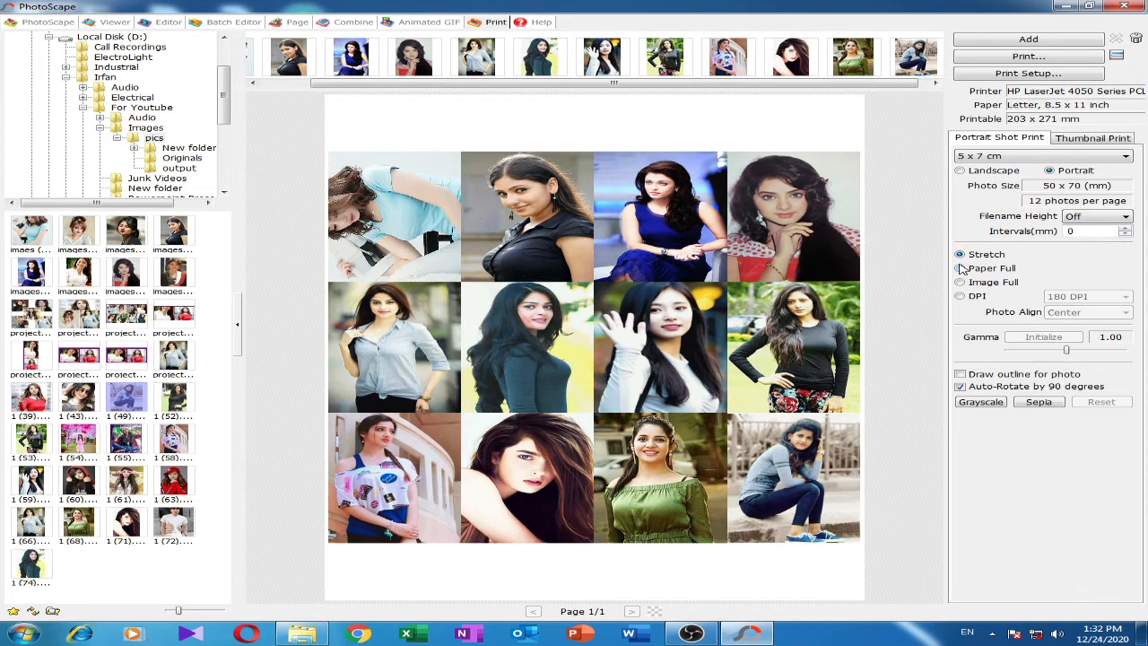
left_click(960, 268)
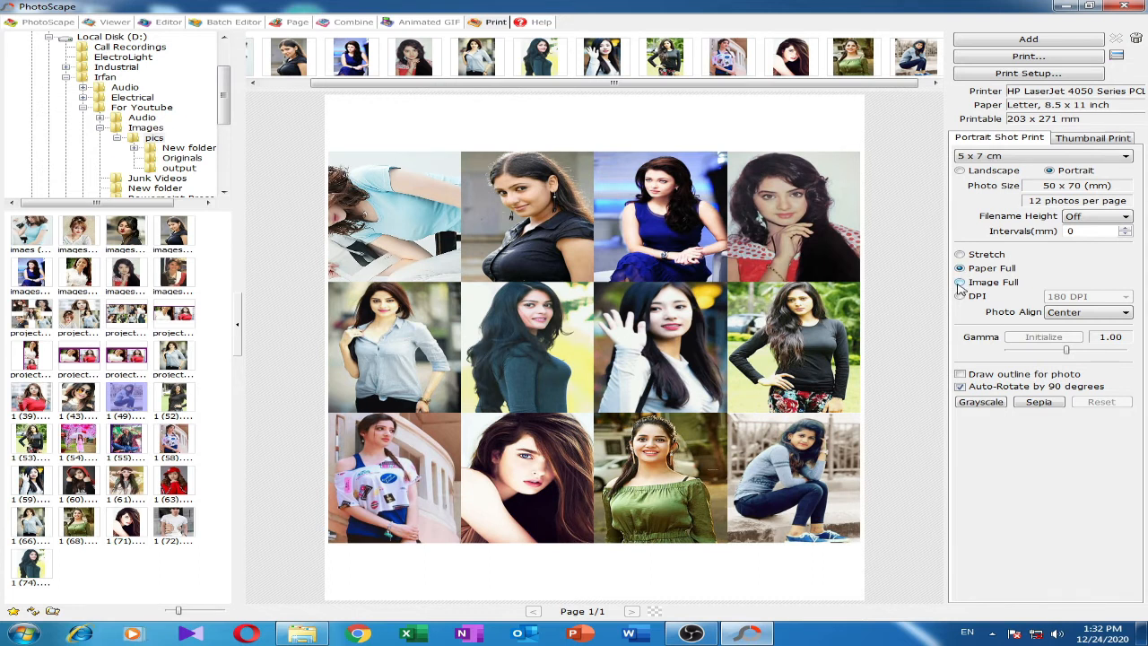
left_click(959, 282)
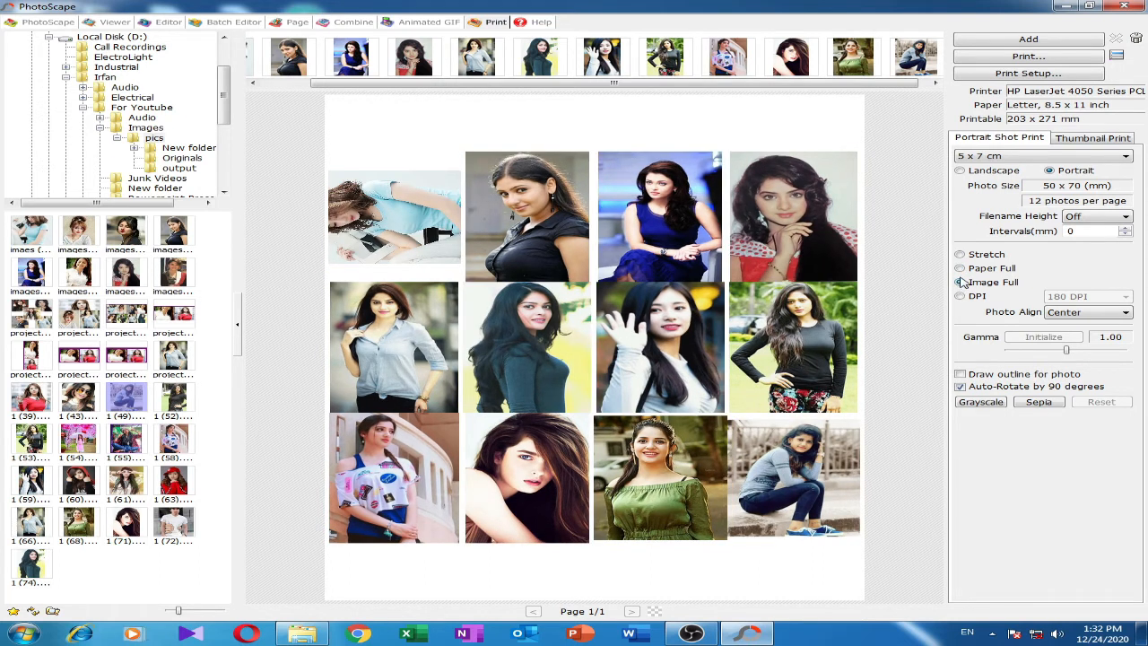
left_click(960, 268)
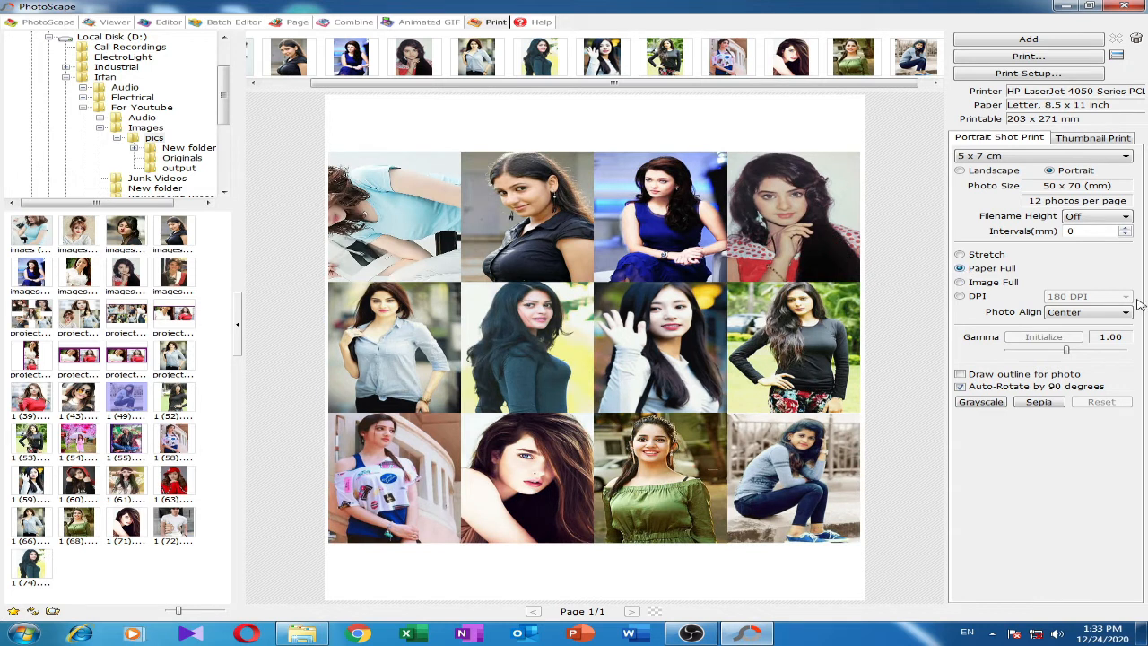
Try DPI-based photo sizing at 180 and 170 DPI and return the photos to Paper Full
left_click(965, 296)
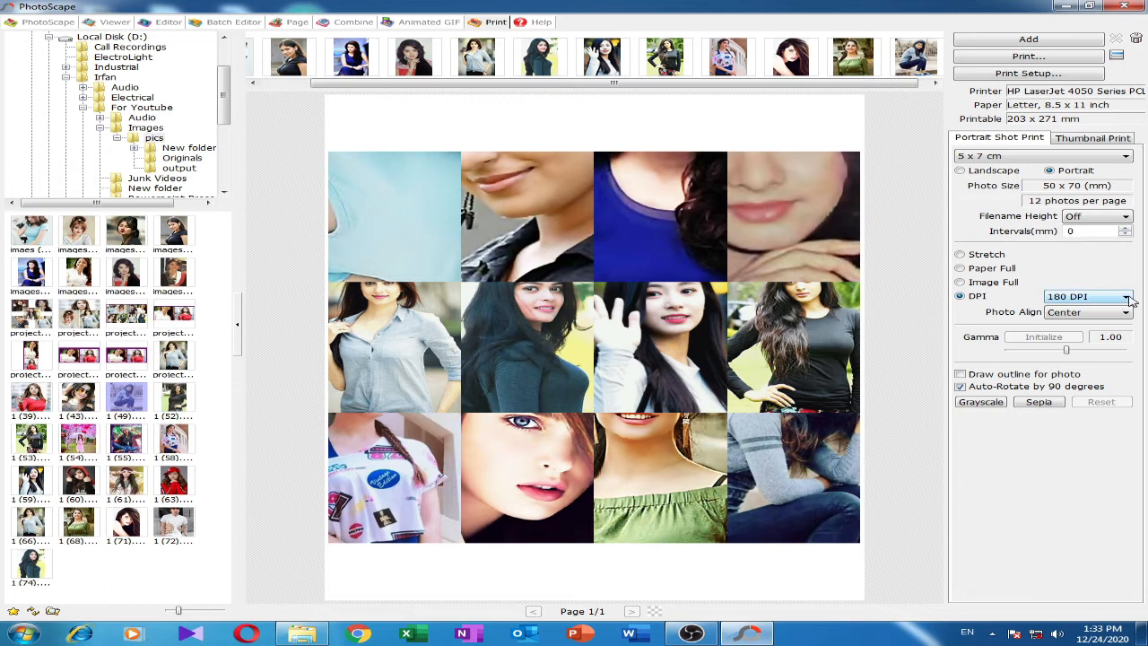
left_click(1128, 299)
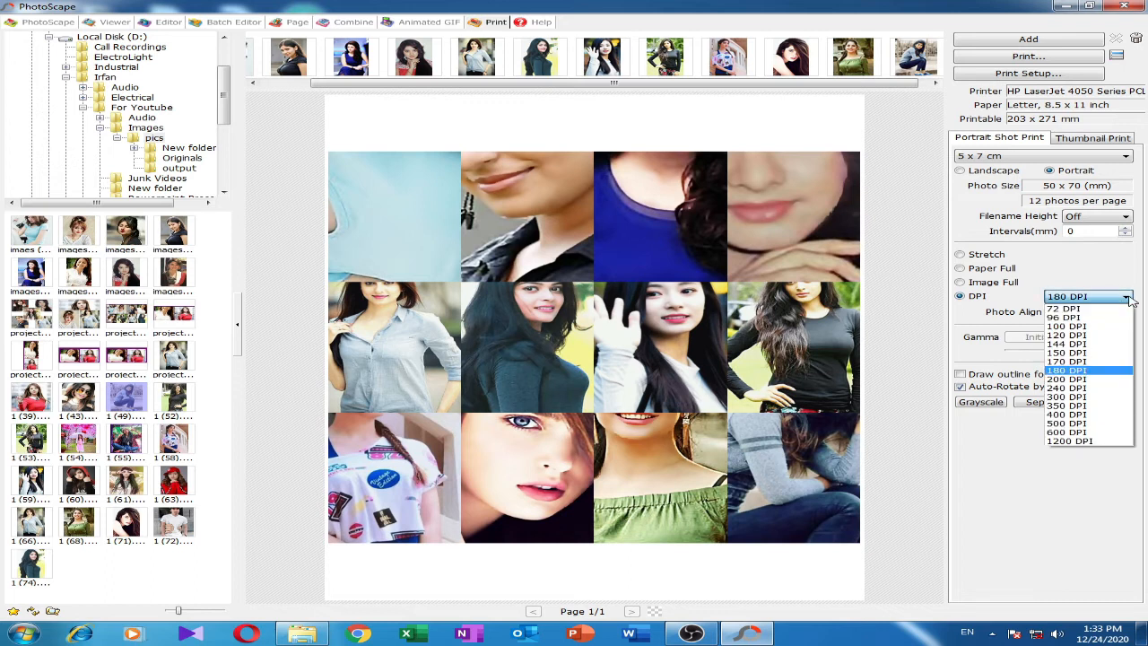
left_click(1078, 362)
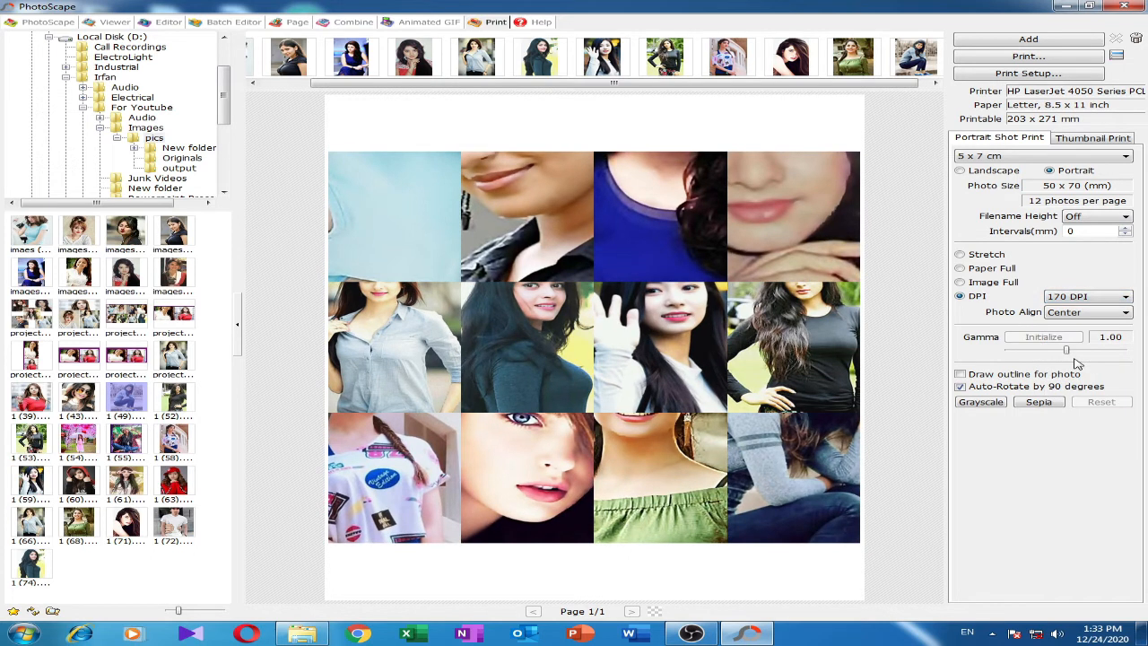
left_click(1126, 298)
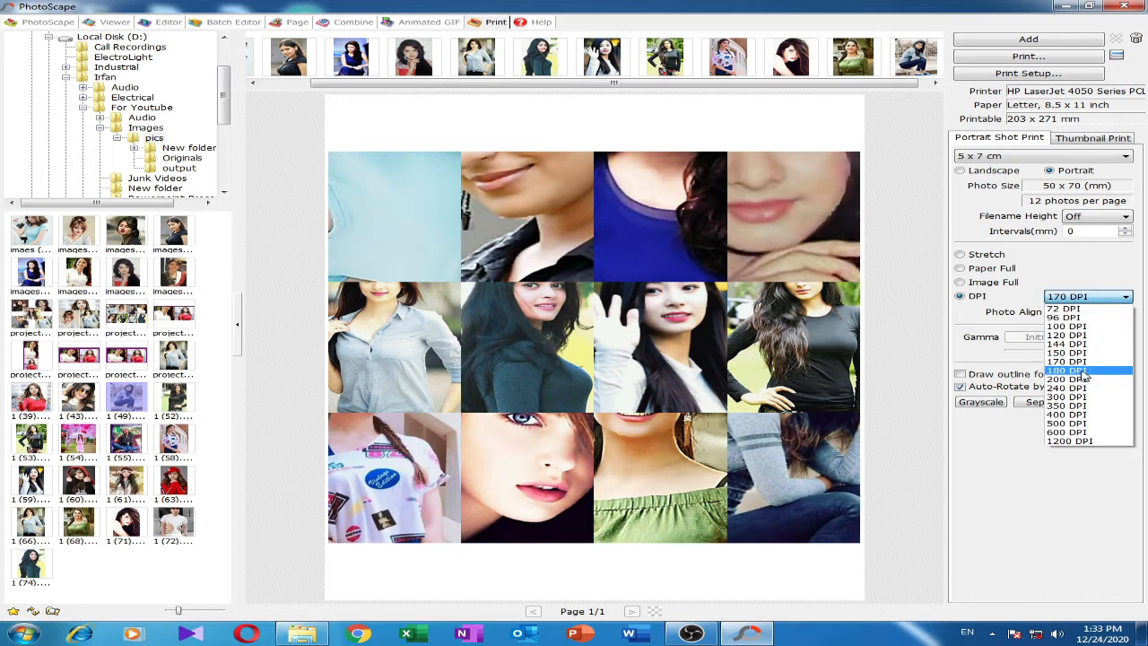
left_click(1082, 371)
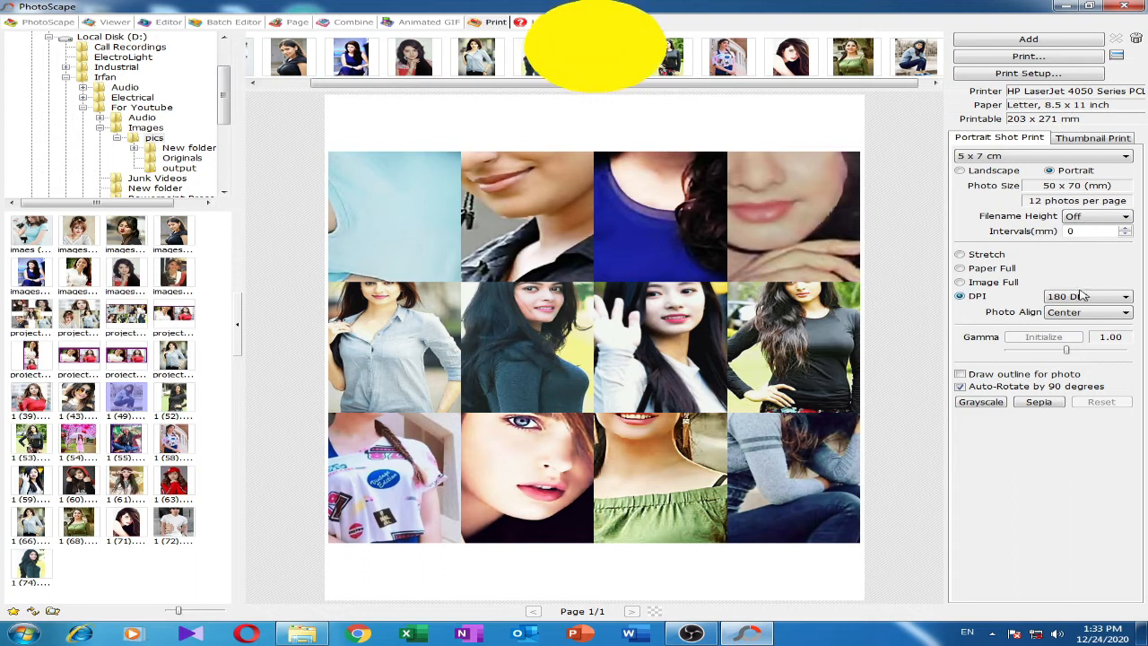
left_click(961, 269)
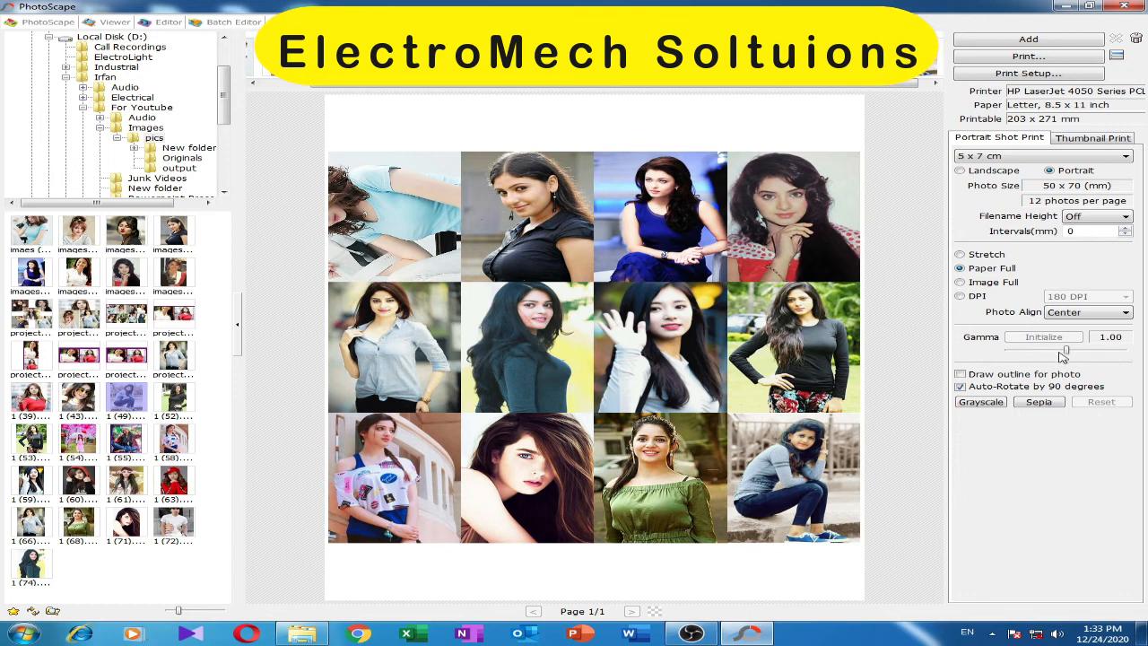
Draw an outline around the photos, and try the grayscale and sepia effects before resetting the colours
left_click(960, 374)
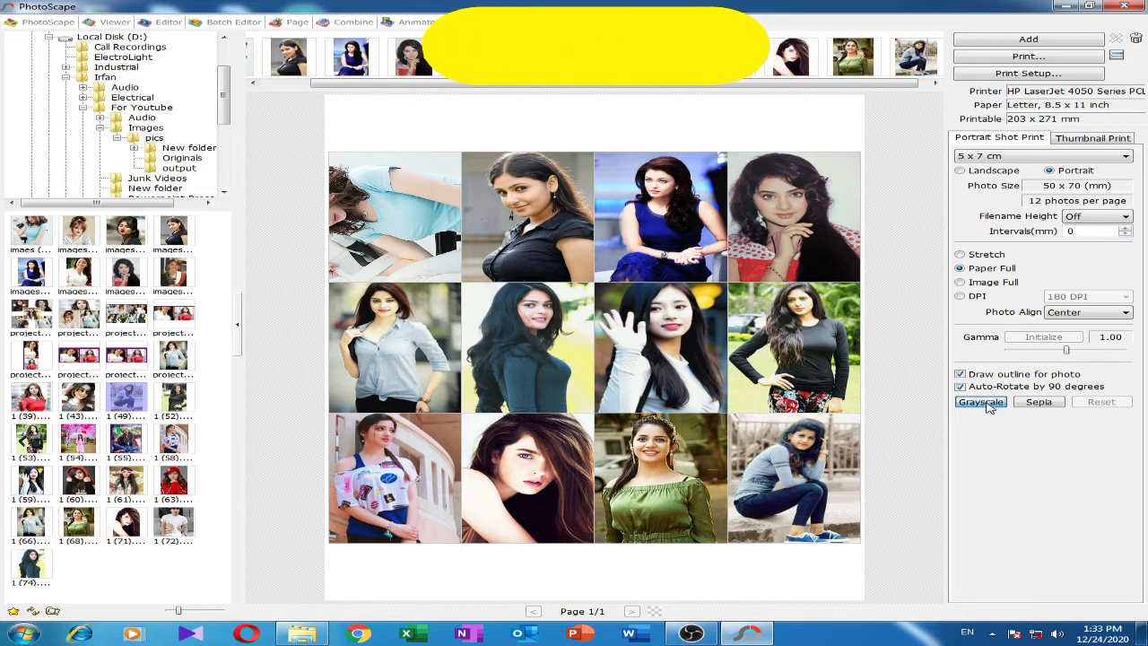
left_click(1039, 403)
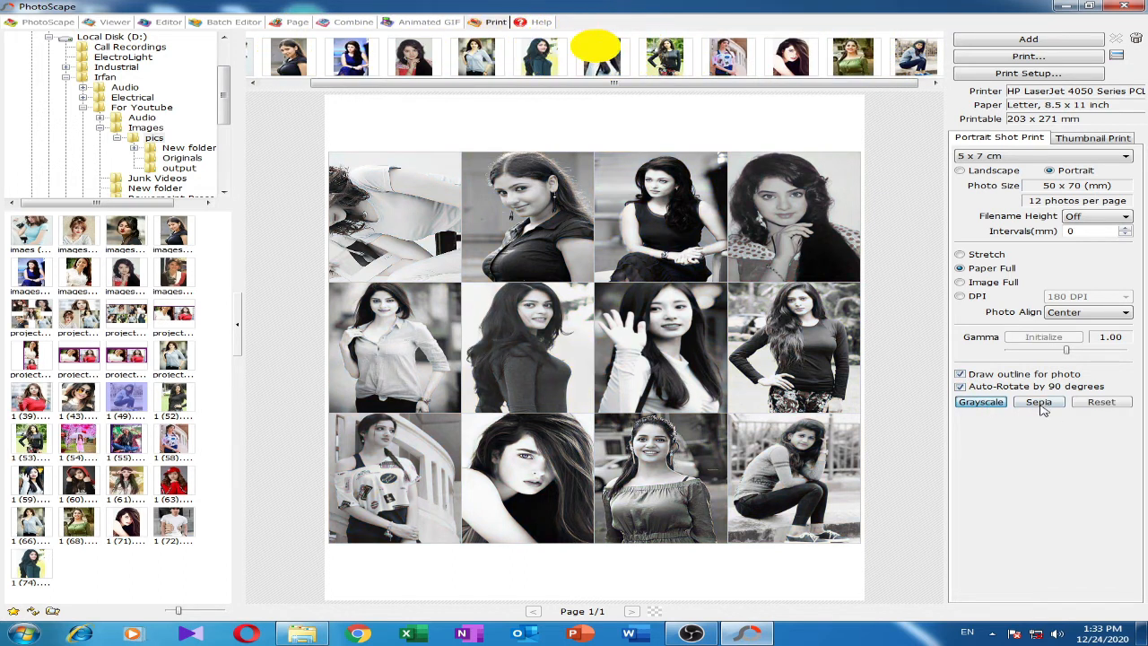
left_click(1039, 403)
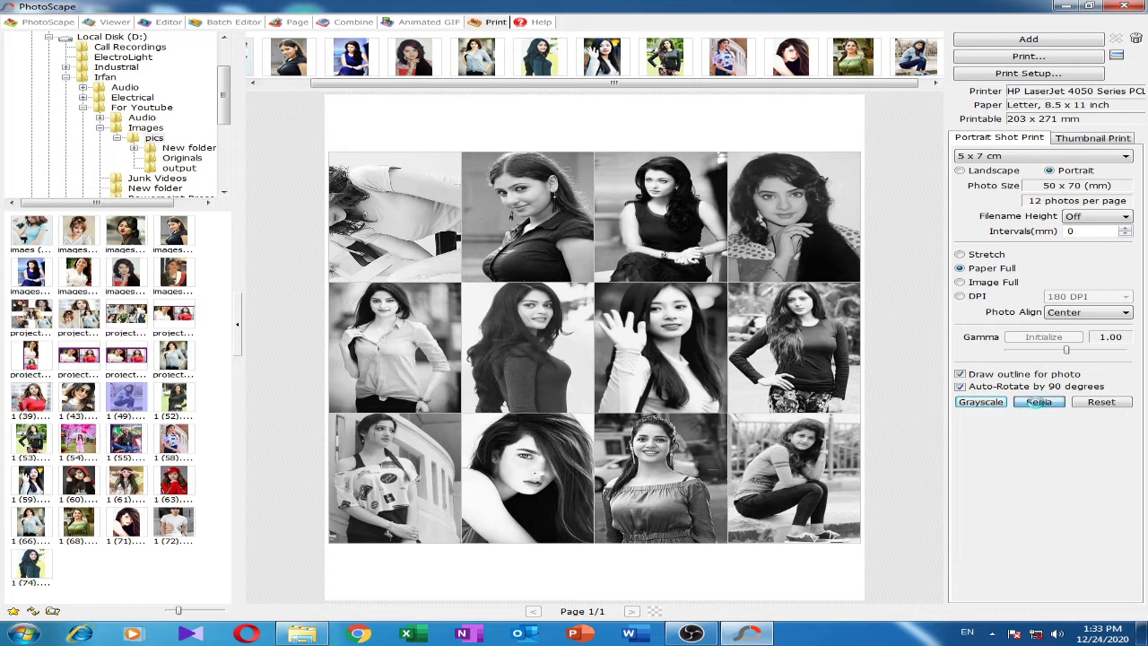
left_click(1101, 403)
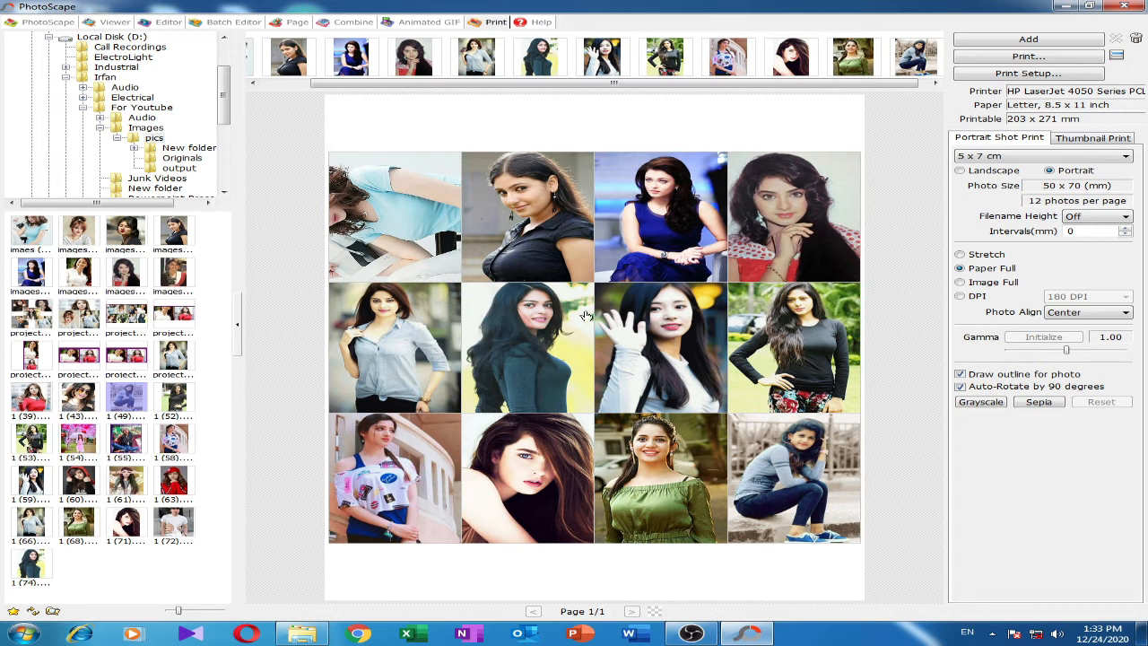
Open the Splitter tool and browse for a photo to add in the For Youtube > Images > pics folder
left_click(38, 23)
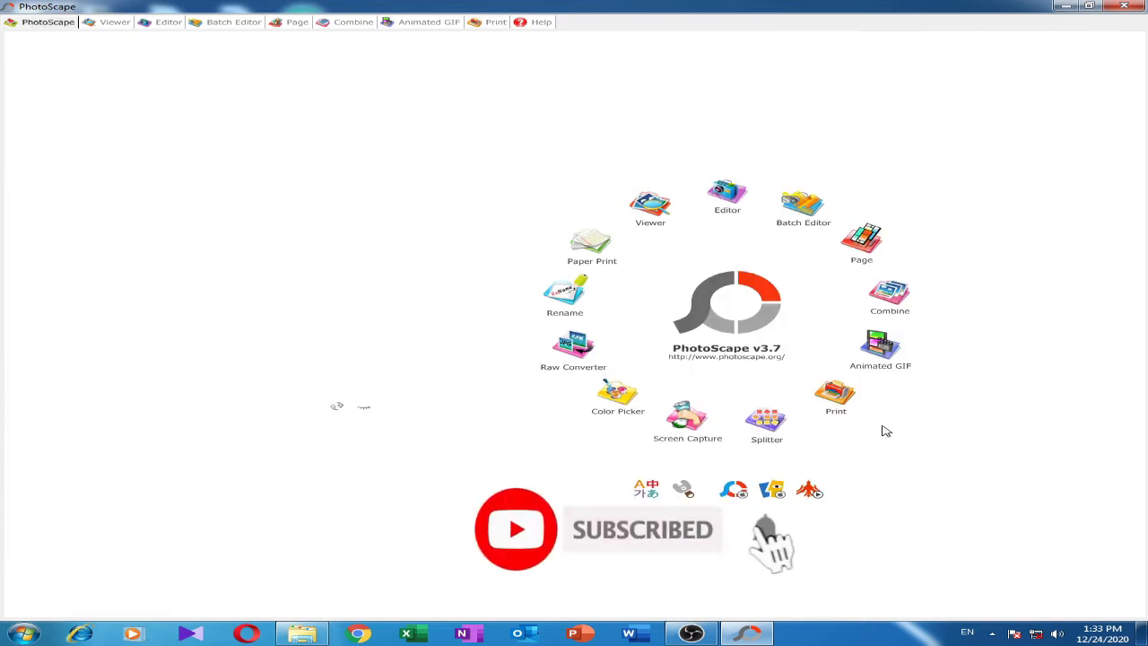
left_click(773, 427)
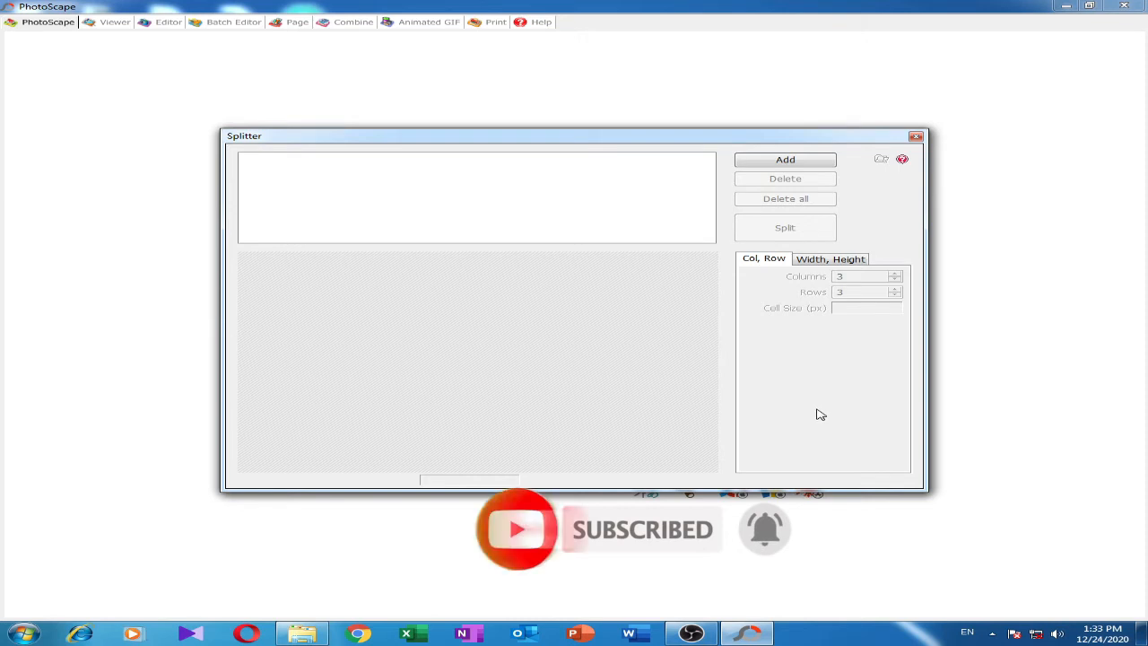
left_click(802, 163)
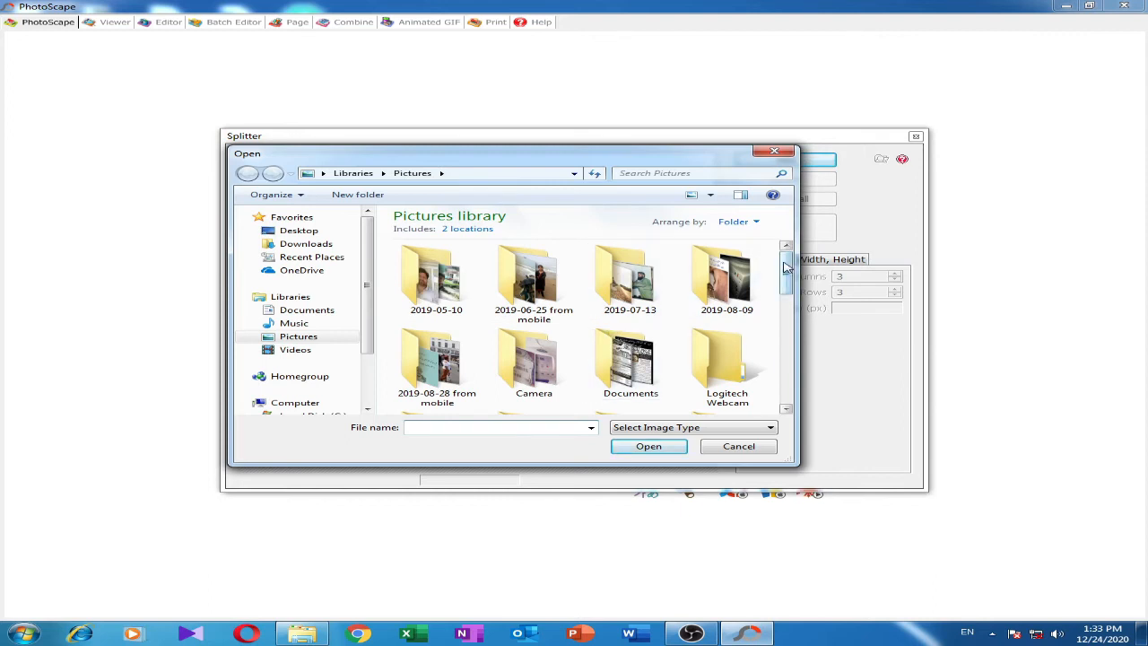
left_click(310, 233)
left_click_drag(785, 259, 785, 318)
double_click(495, 305)
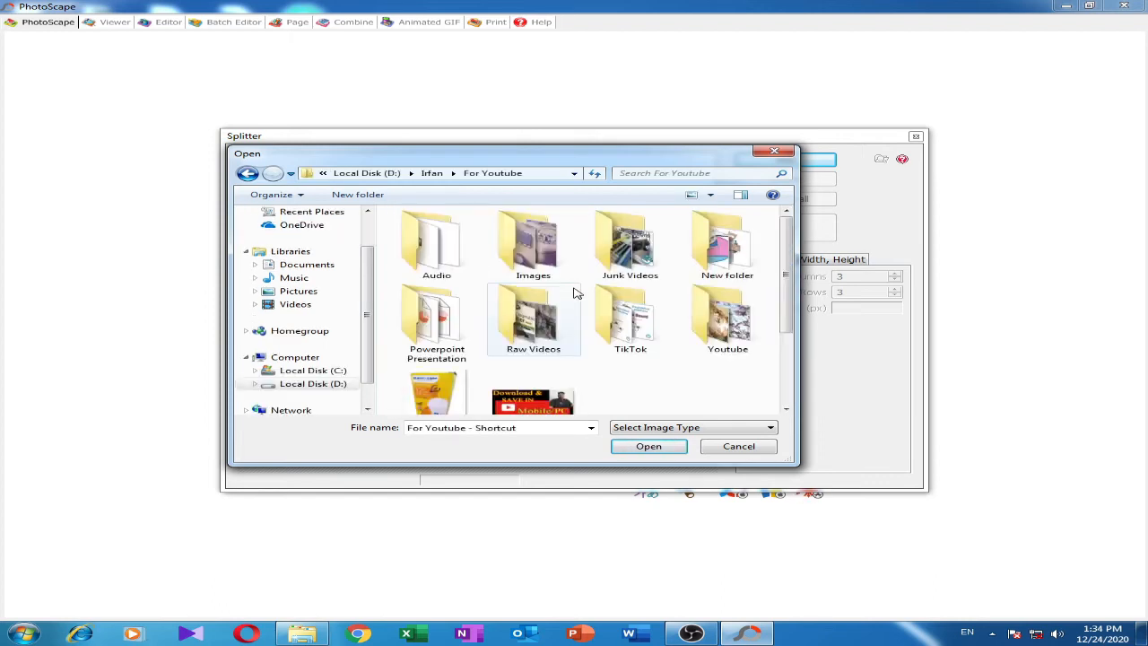
double_click(532, 242)
double_click(431, 242)
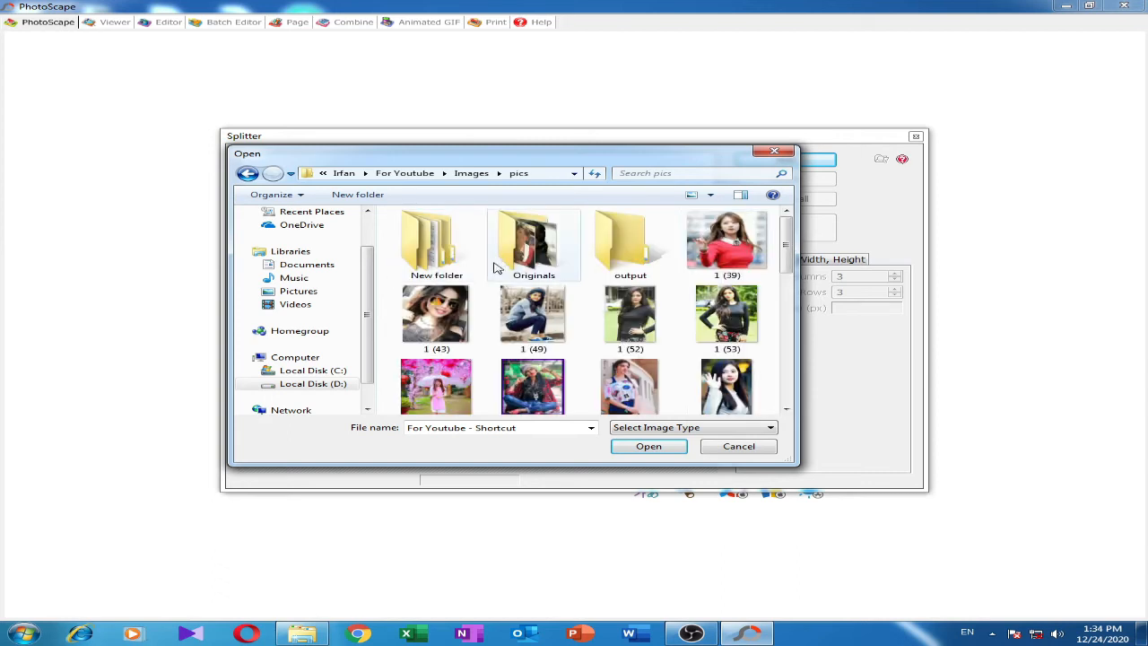
Add the photos 1 (53) and 1 (43) from the pics folder to the Splitter's file list
left_click_drag(672, 159, 446, 66)
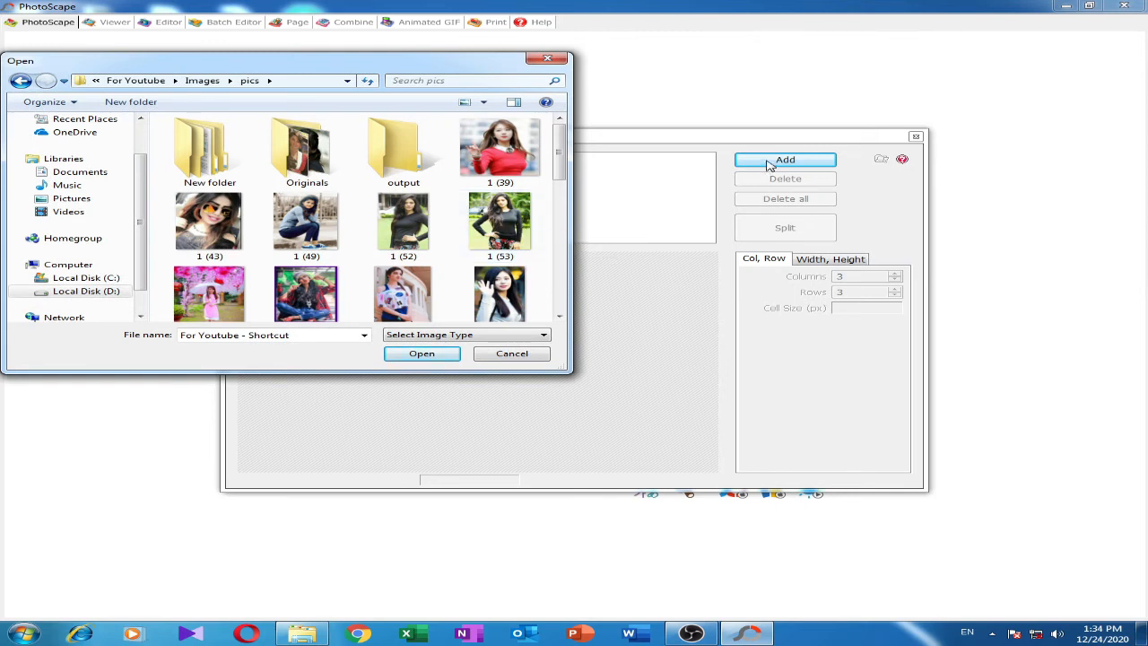
left_click(500, 224)
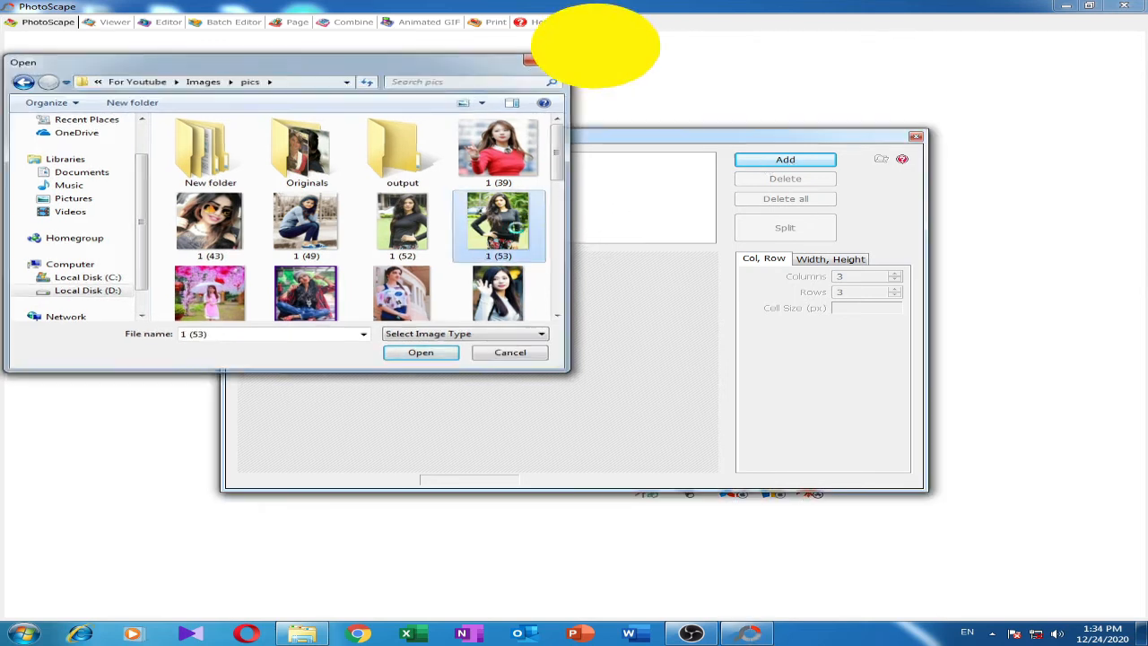
key("Return")
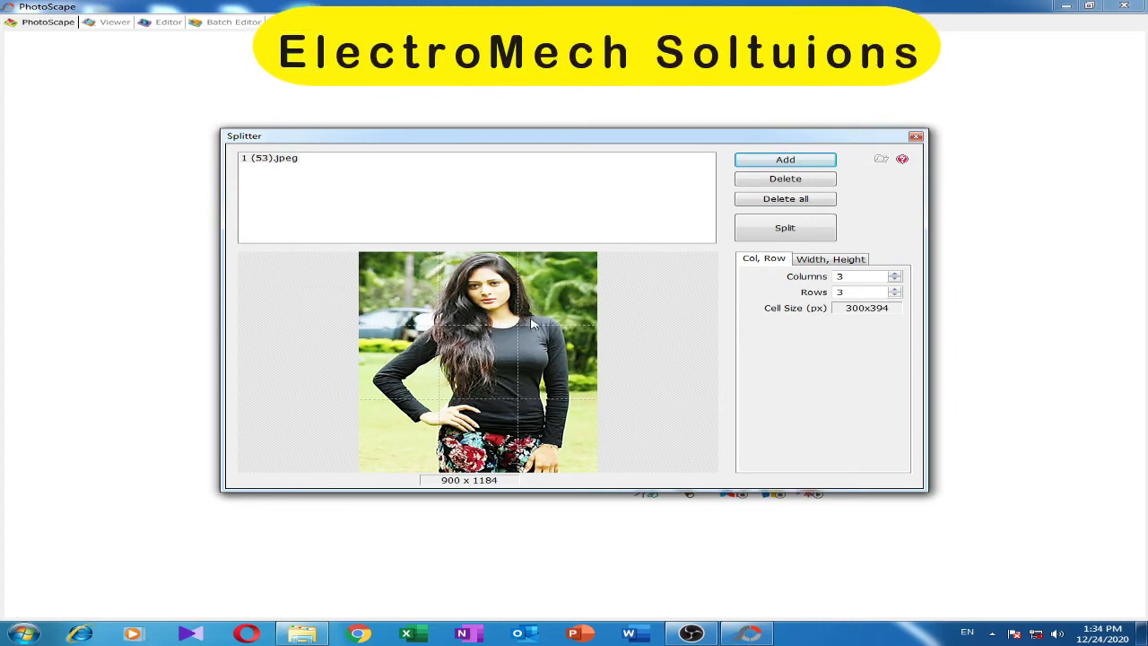
left_click(759, 161)
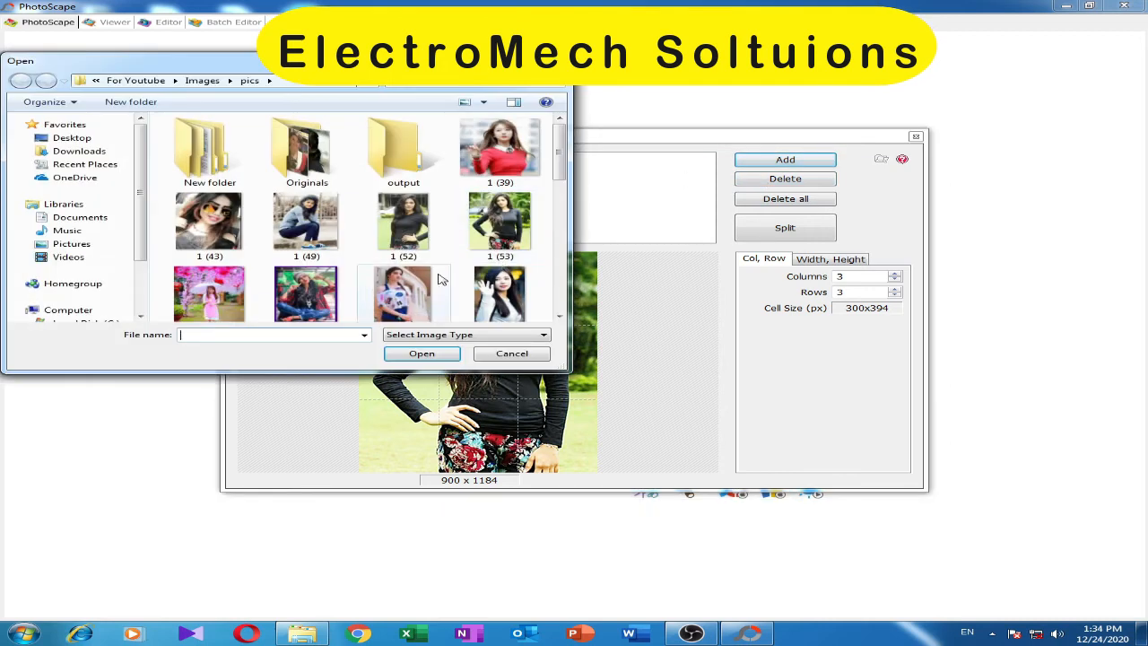
left_click(208, 232)
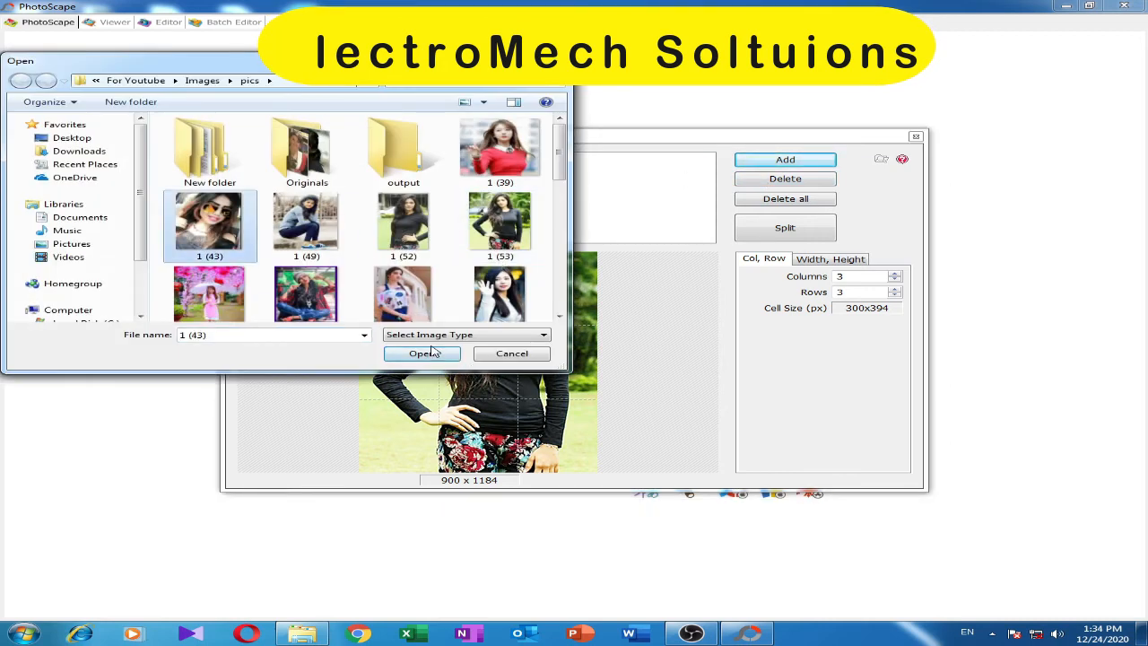
left_click(420, 352)
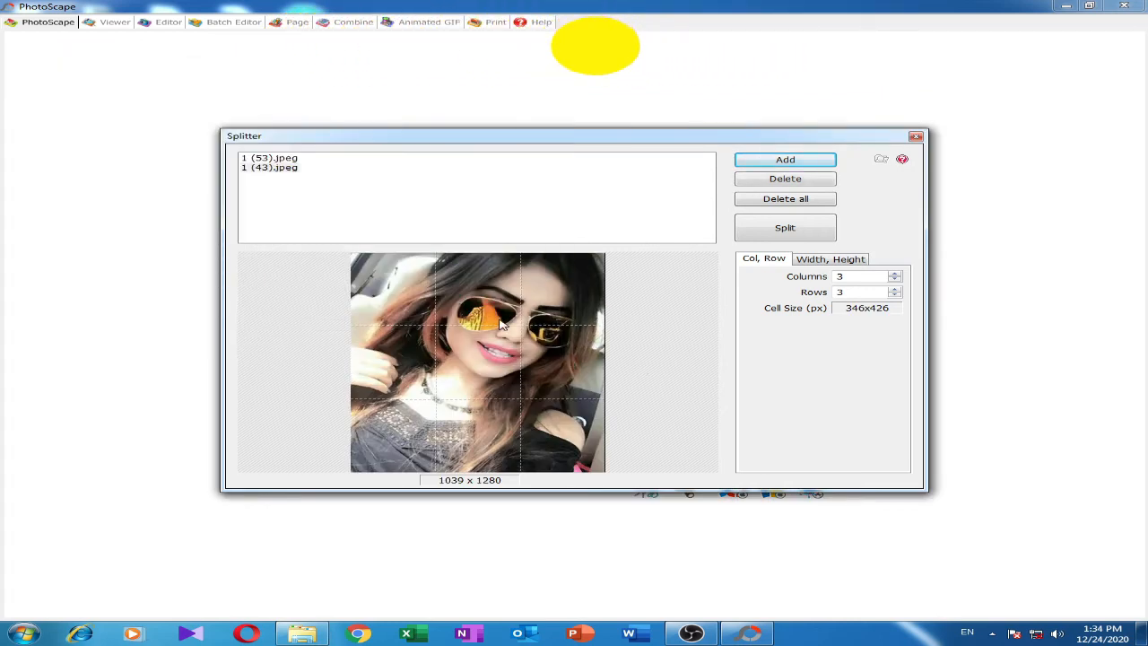
Compare splitting by cell width and height with splitting by grid, and set the grid to 3 columns and 5 rows
left_click(816, 261)
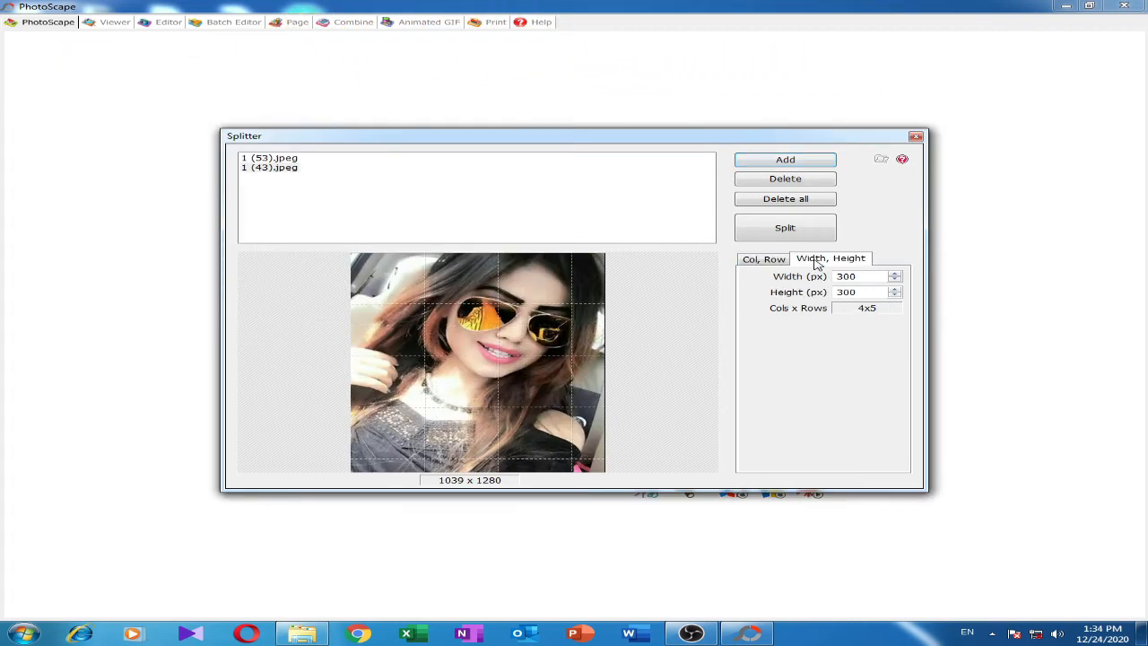
left_click(769, 263)
left_click(895, 274)
left_click(895, 275)
left_click(895, 285)
left_click(895, 285)
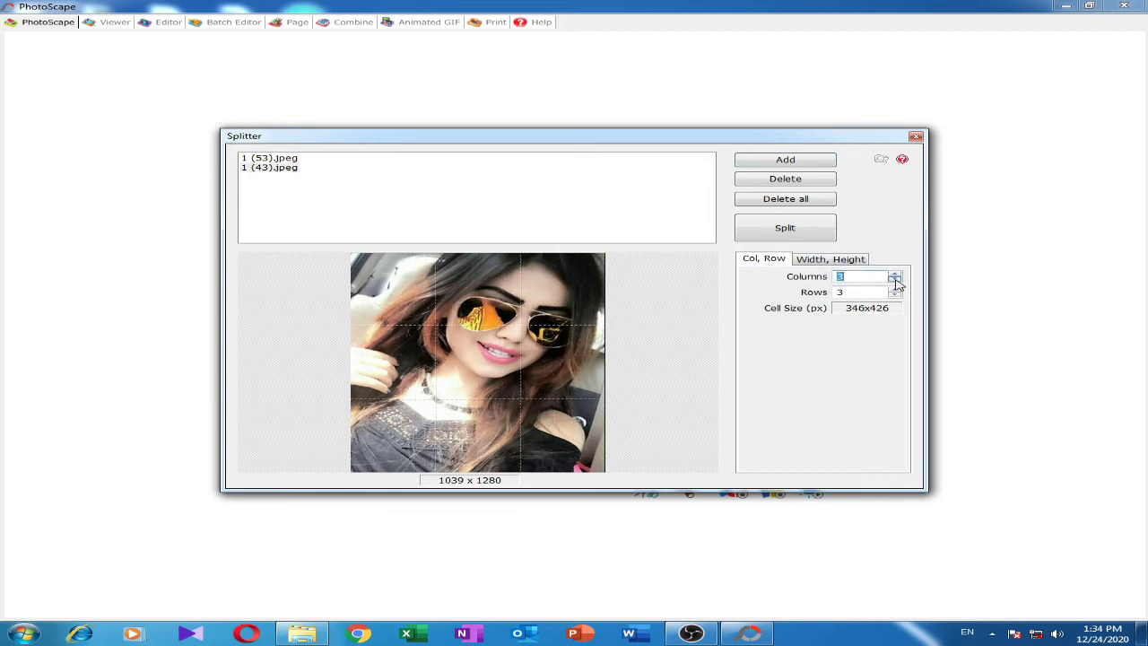
left_click(895, 289)
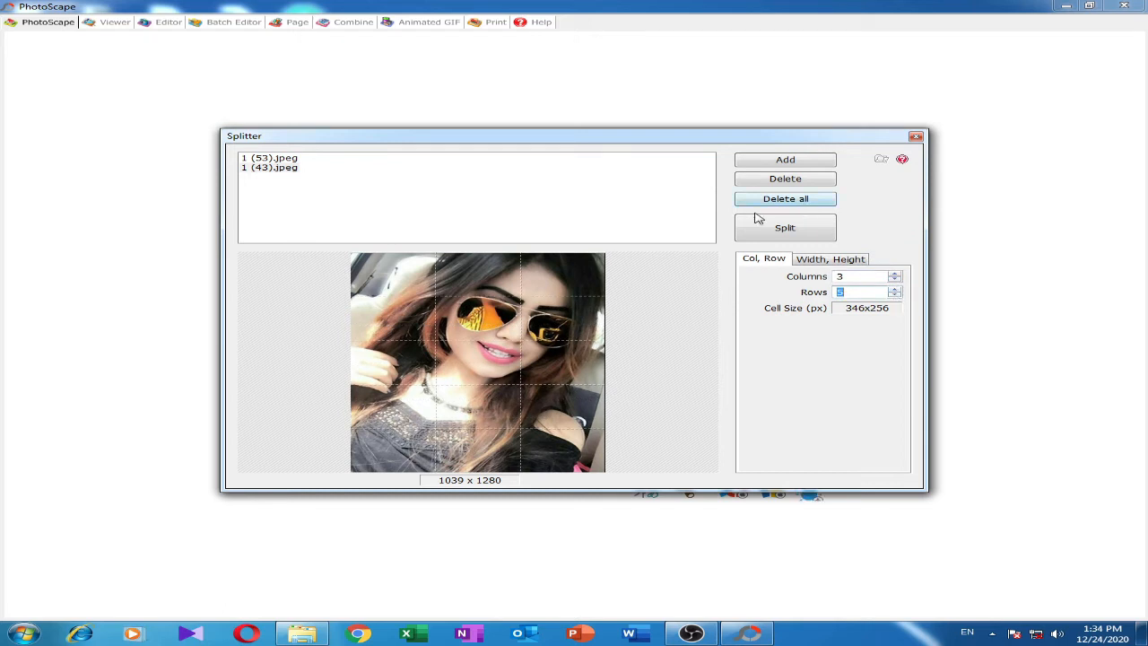
Split both photos into an output folder under the originals, keeping the original format and JPEG quality 95
left_click(779, 229)
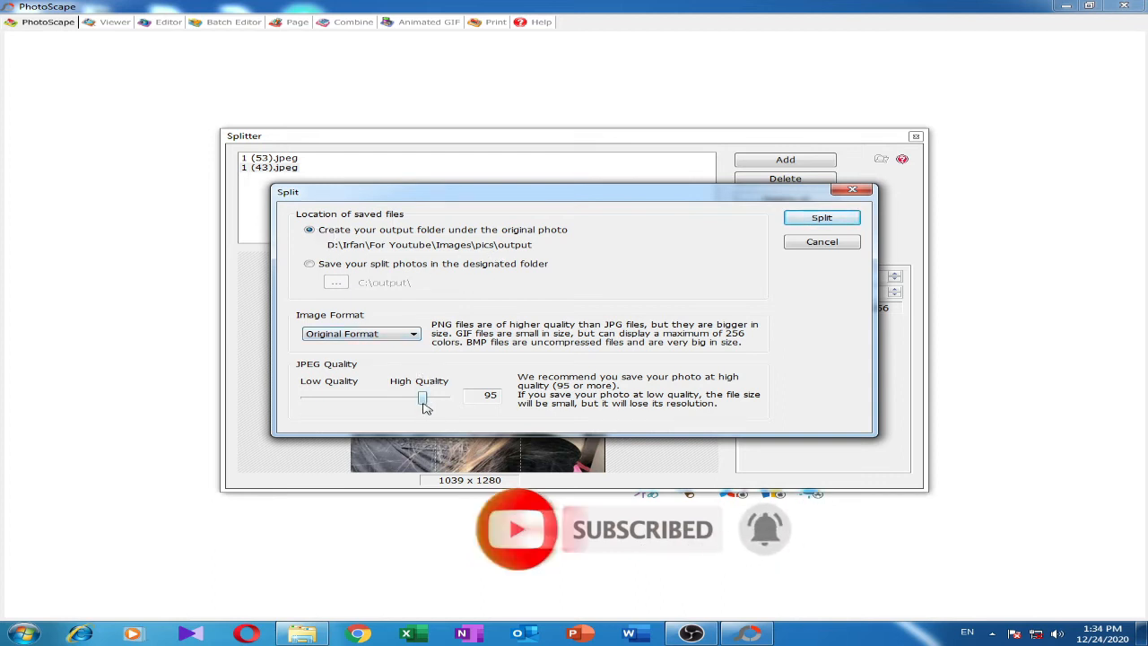
left_click(821, 221)
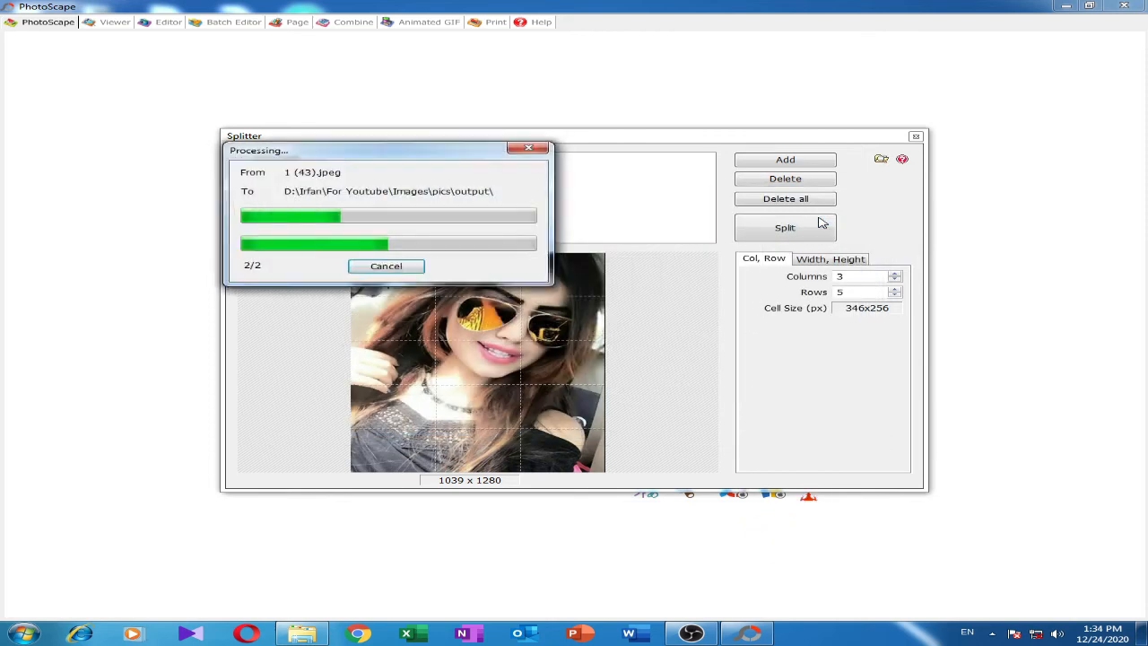
left_click(628, 345)
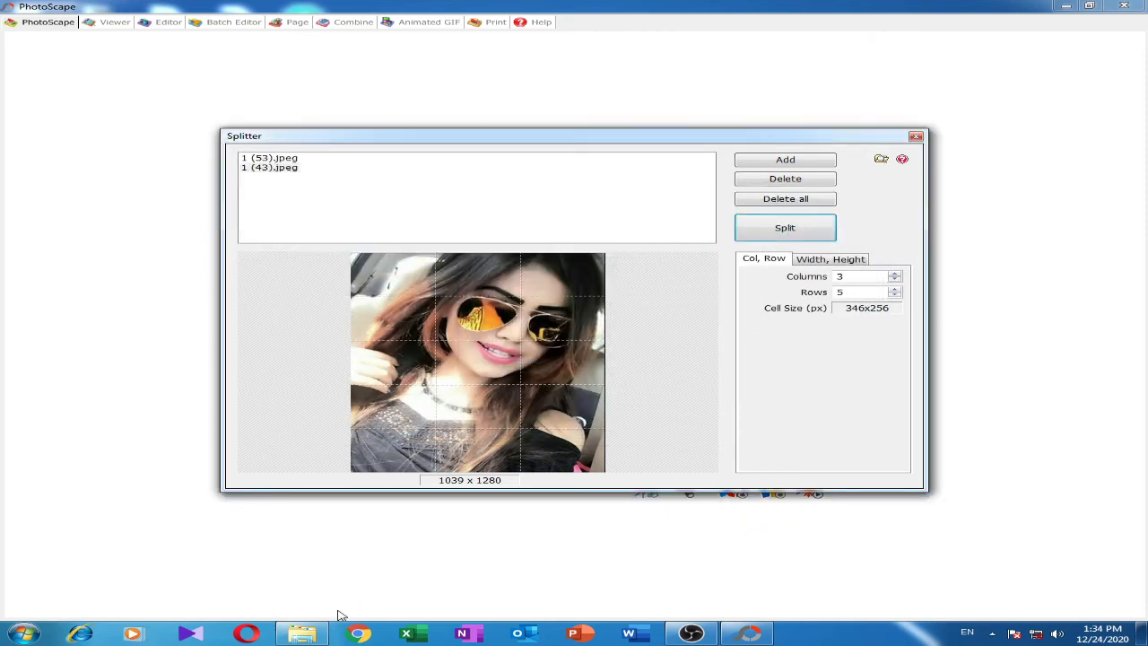
Switch to File Explorer and examine the split photo pieces in the output folder, starting with 1 (43)_001
left_click(305, 632)
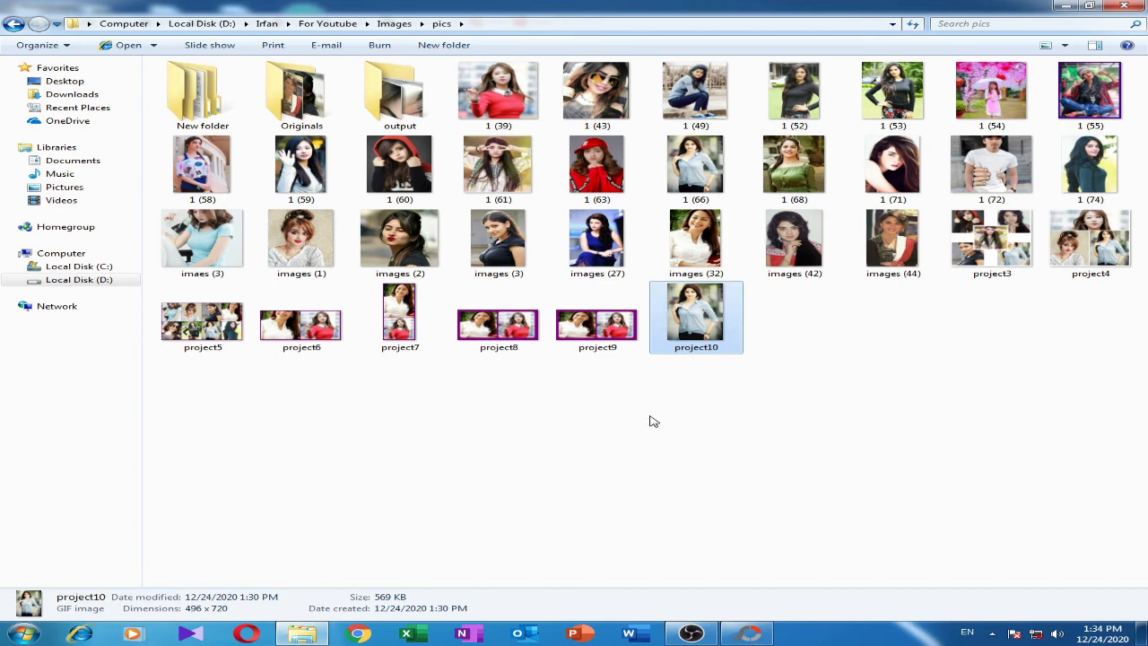
double_click(417, 95)
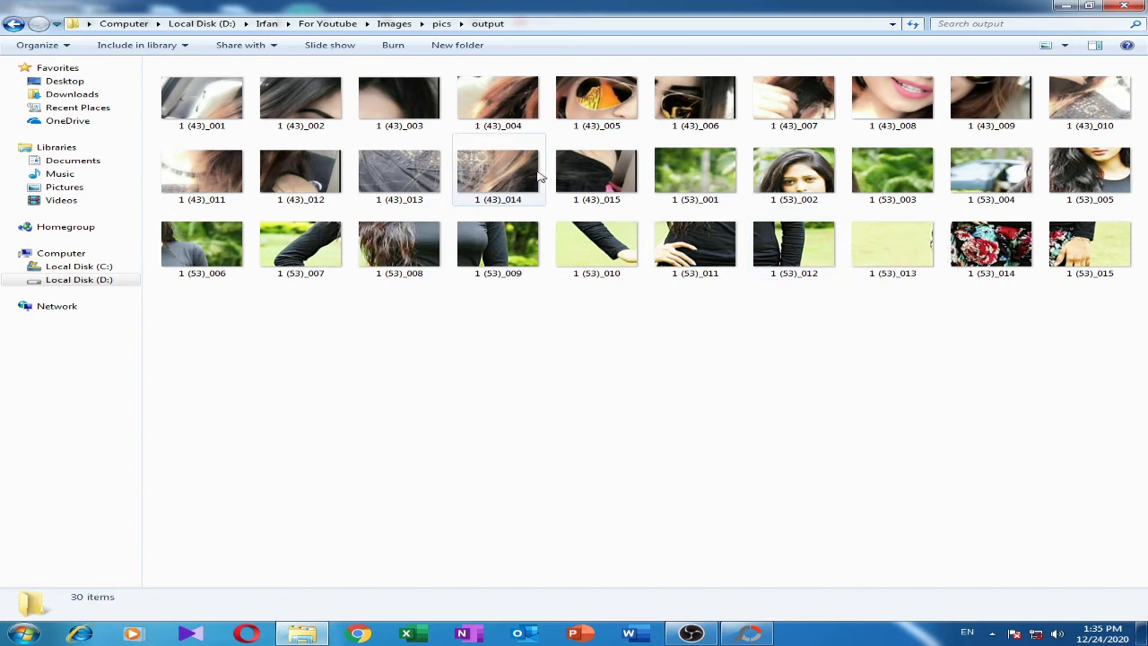
left_click(160, 126)
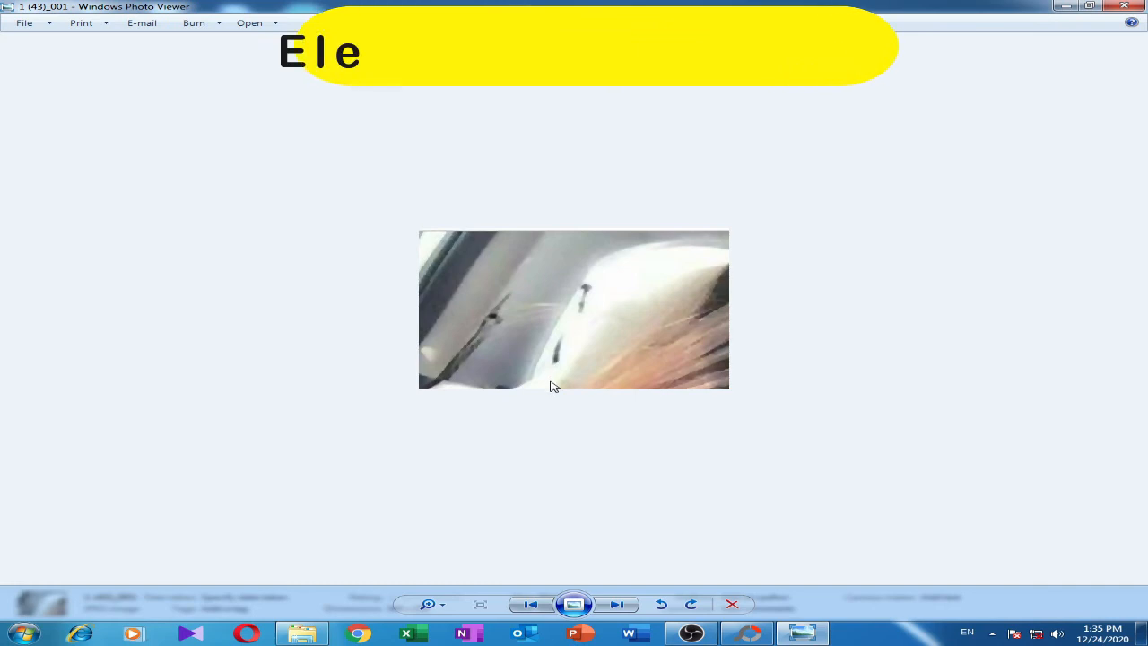
left_click(624, 605)
left_click(625, 606)
left_click(626, 606)
left_click(625, 606)
left_click(626, 606)
left_click(626, 607)
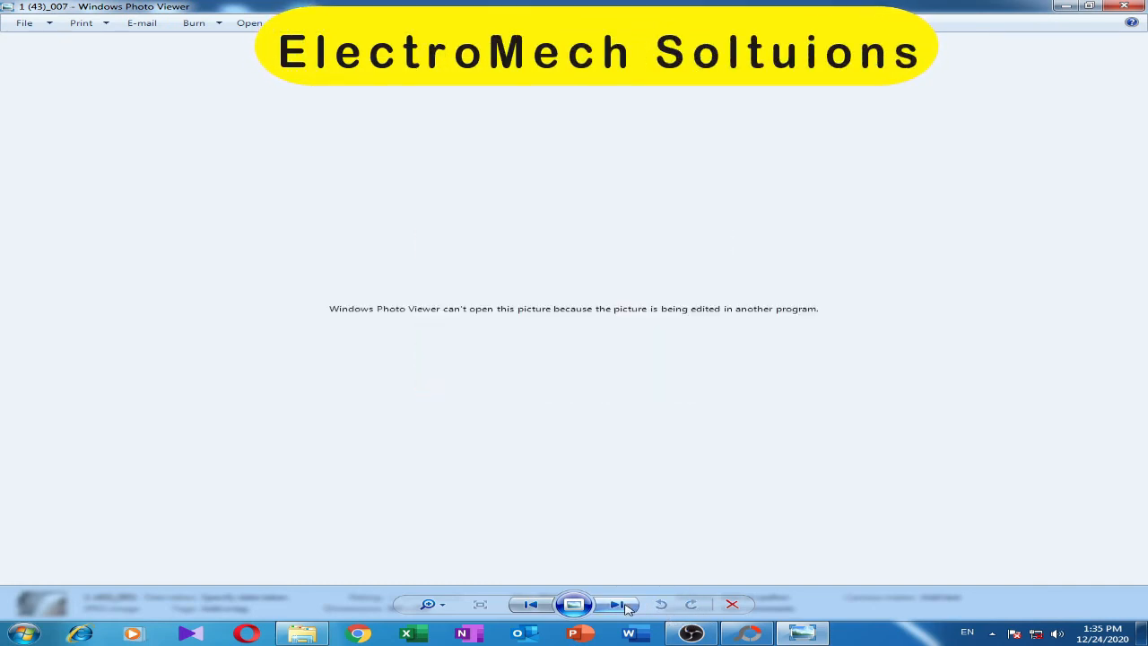
left_click(626, 607)
left_click(626, 606)
left_click(626, 607)
left_click(626, 606)
left_click(626, 606)
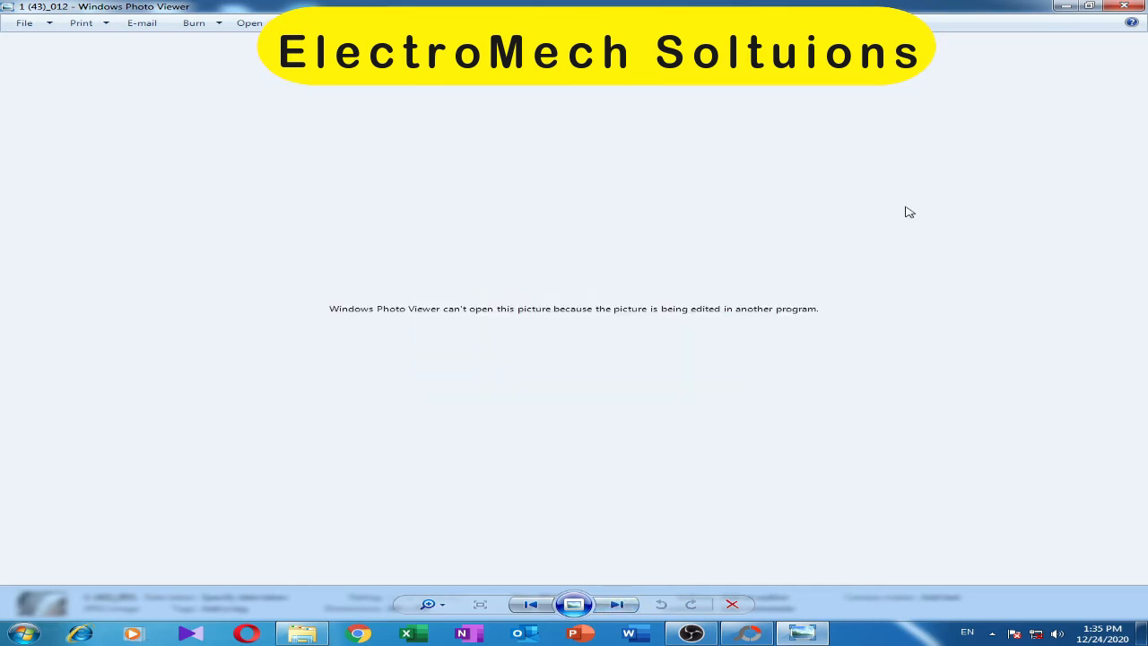
left_click(1124, 6)
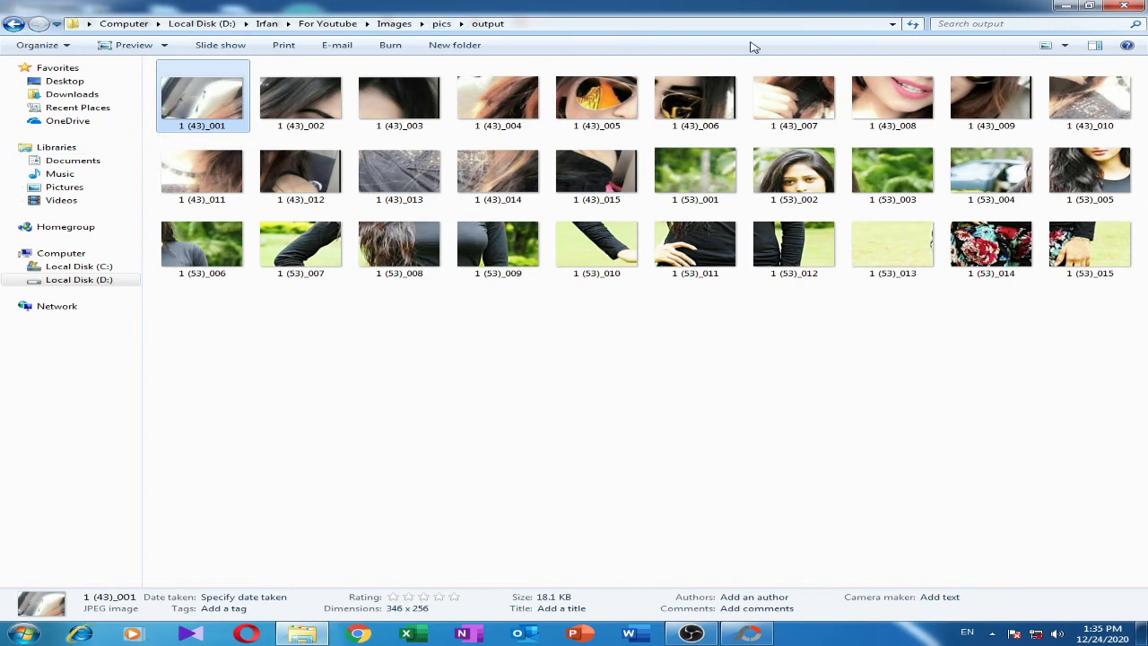
left_click(1060, 6)
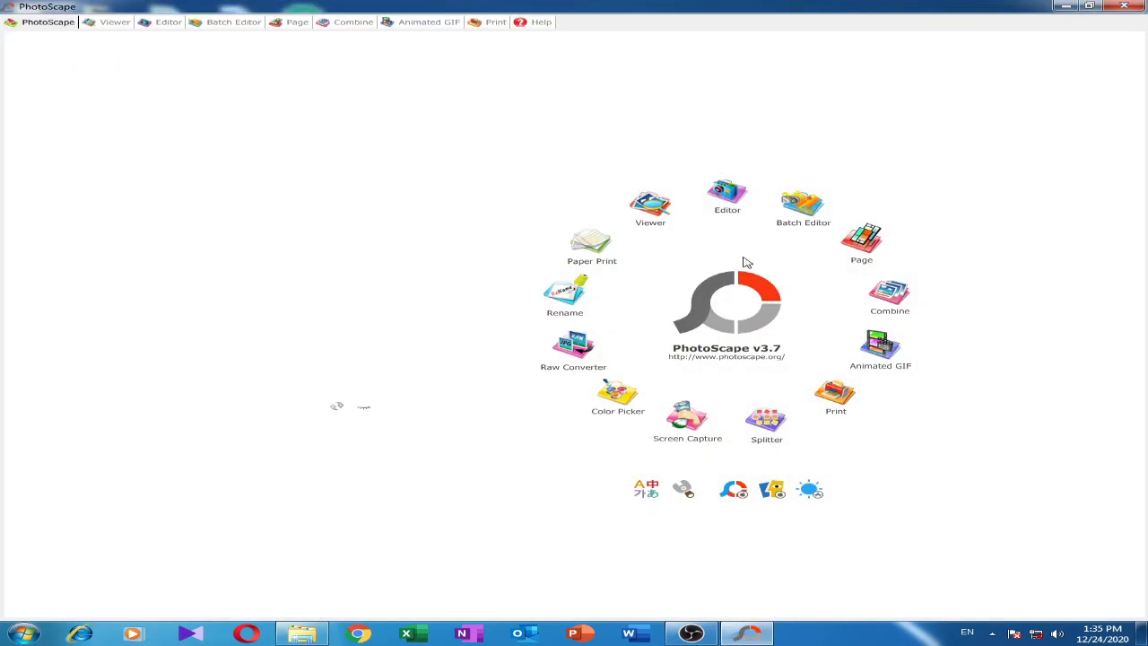
Use Screen Capture to capture the full screen and the taskbar as a window, opening each capture in the Editor
left_click(688, 429)
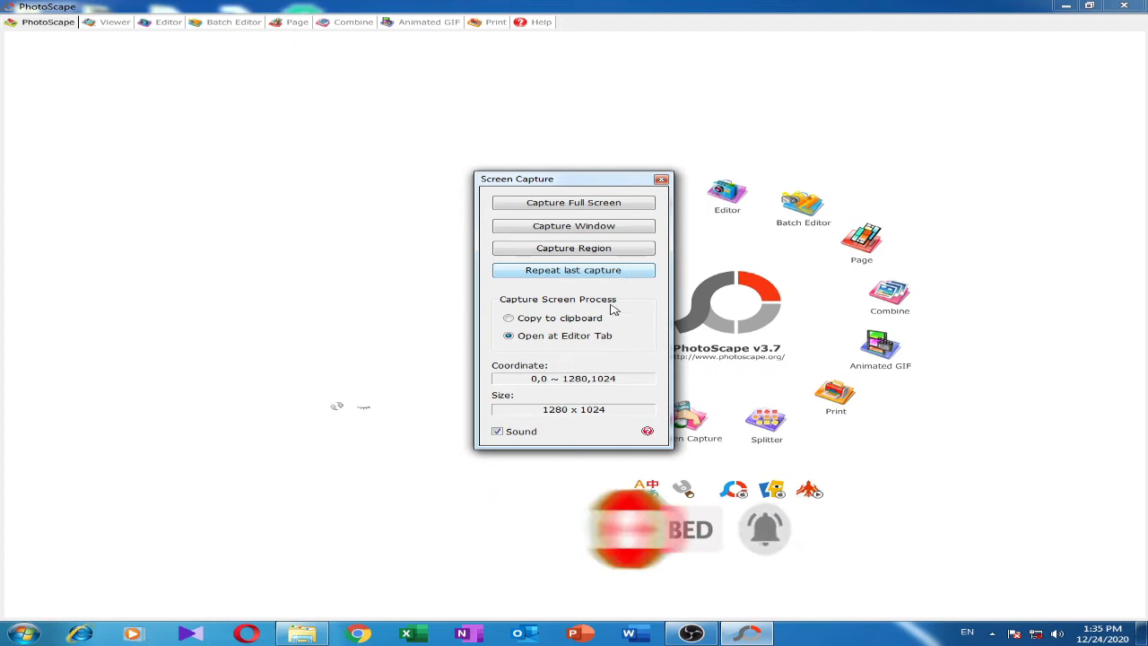
left_click(547, 203)
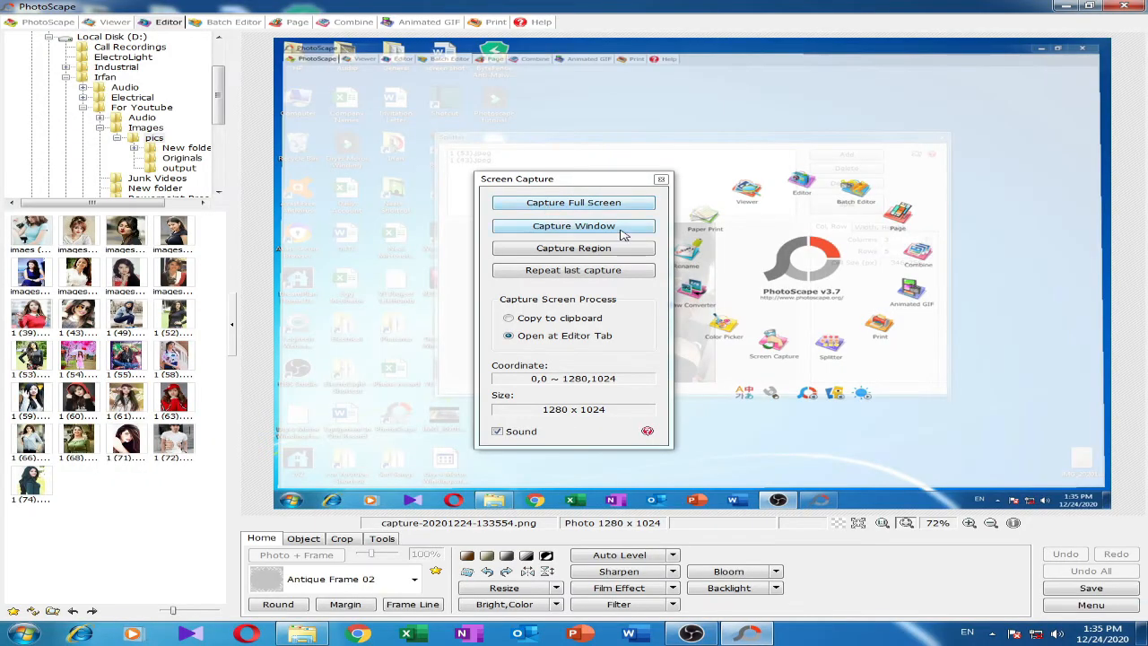
left_click(623, 233)
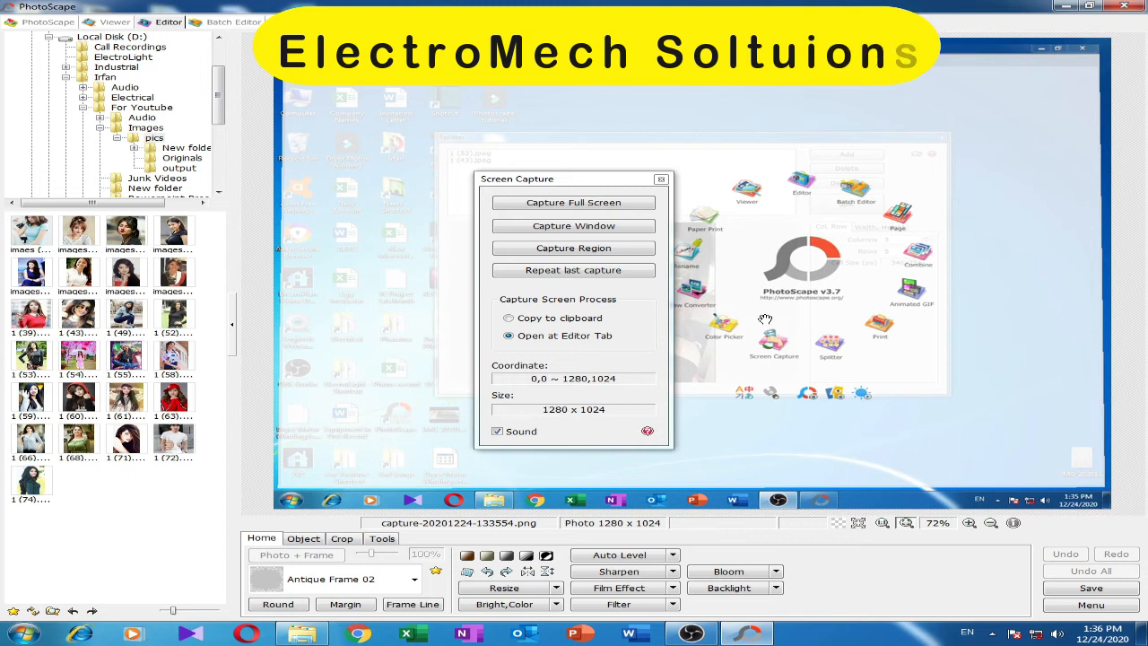
left_click(614, 227)
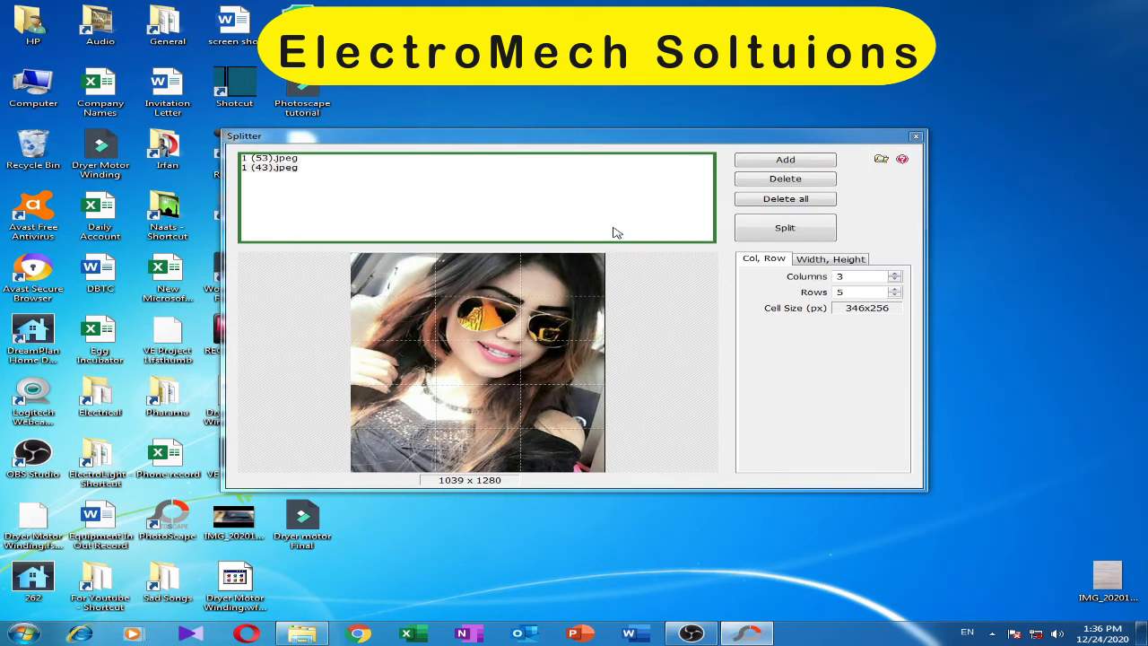
left_click(615, 232)
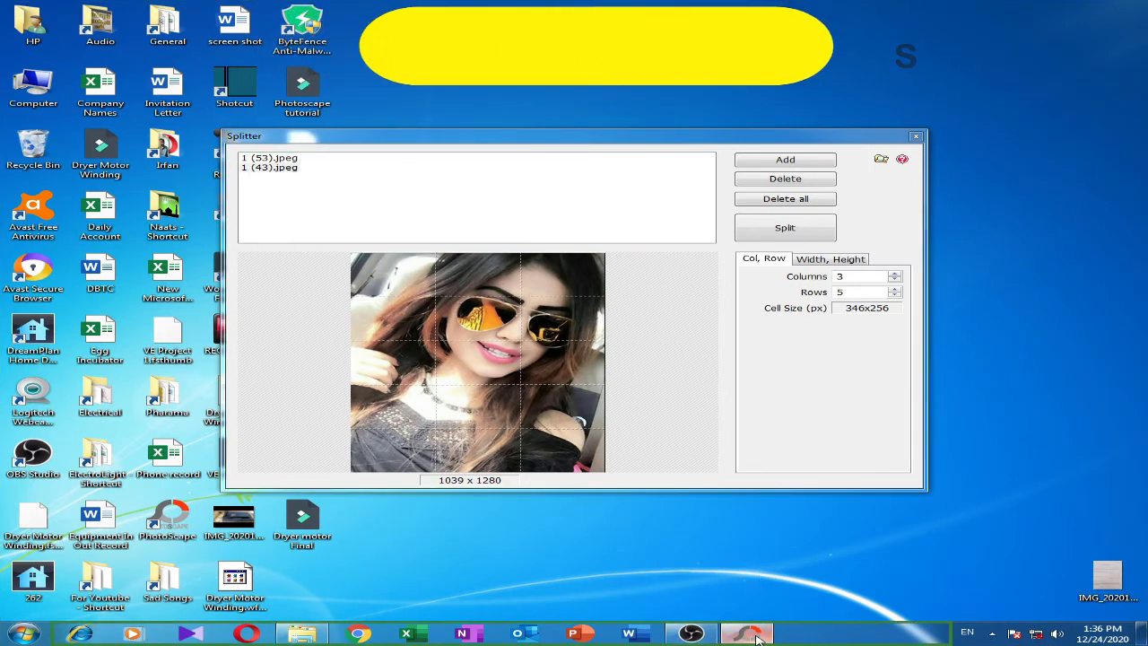
left_click(758, 639)
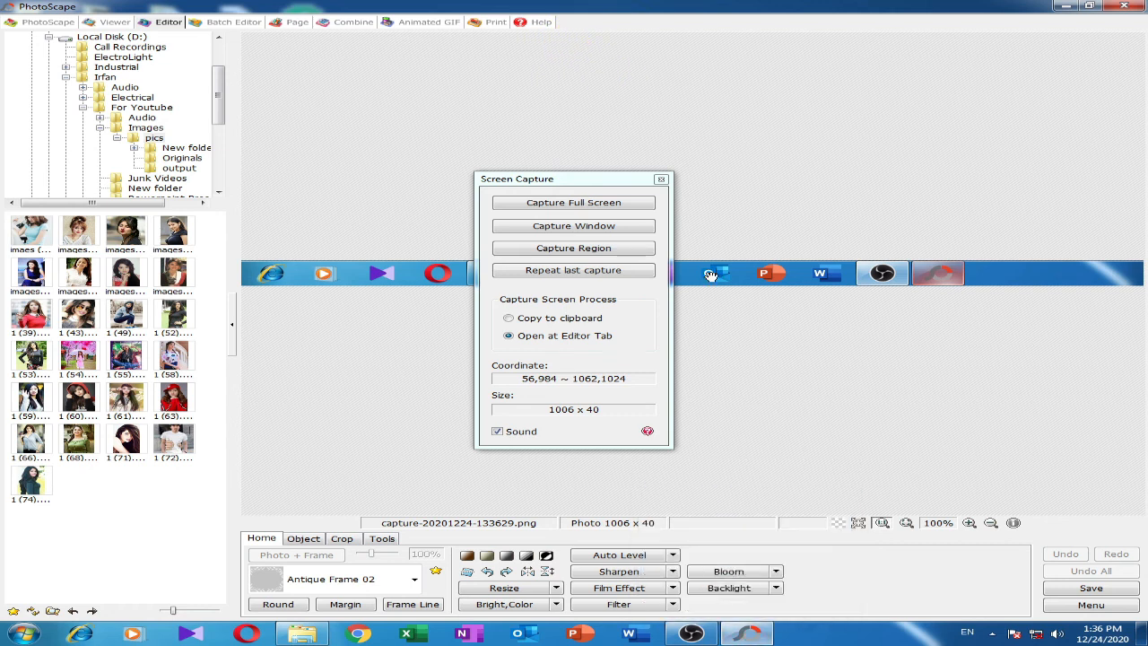
left_click(661, 179)
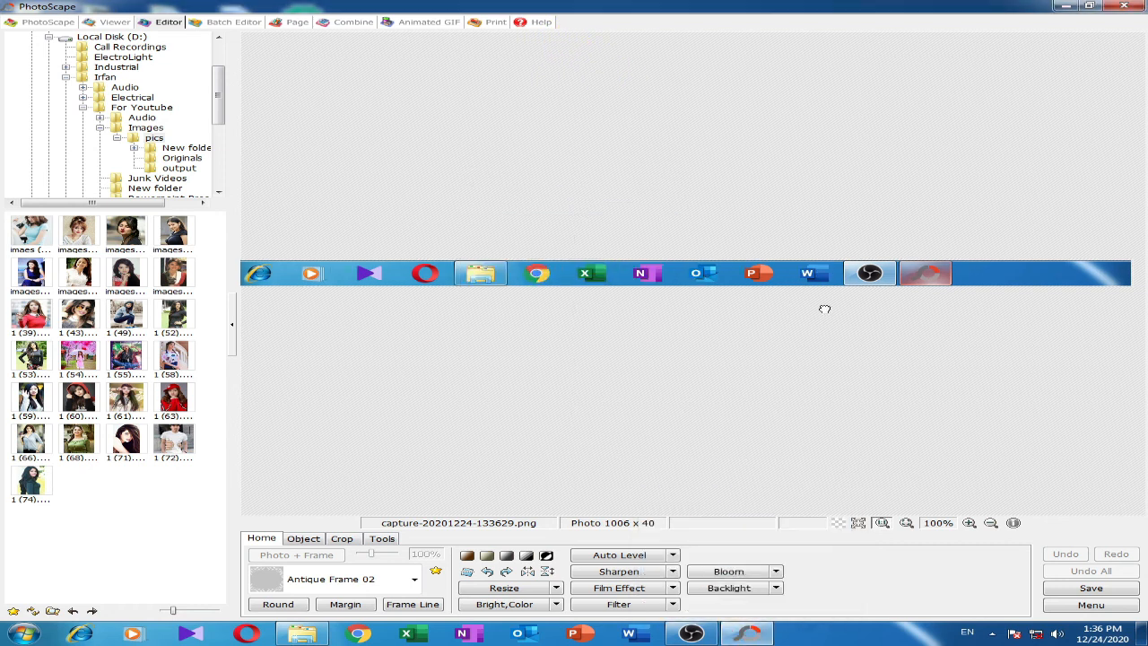
left_click_drag(695, 254, 820, 281)
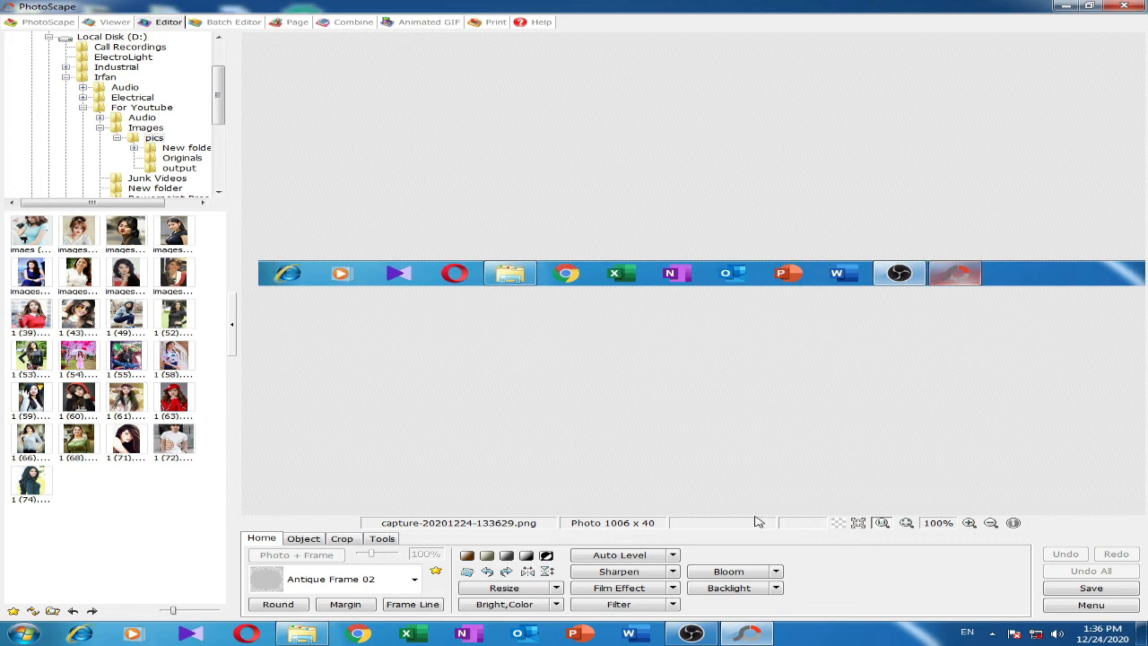
Close the Splitter window and return to PhotoScape's start page
left_click(742, 638)
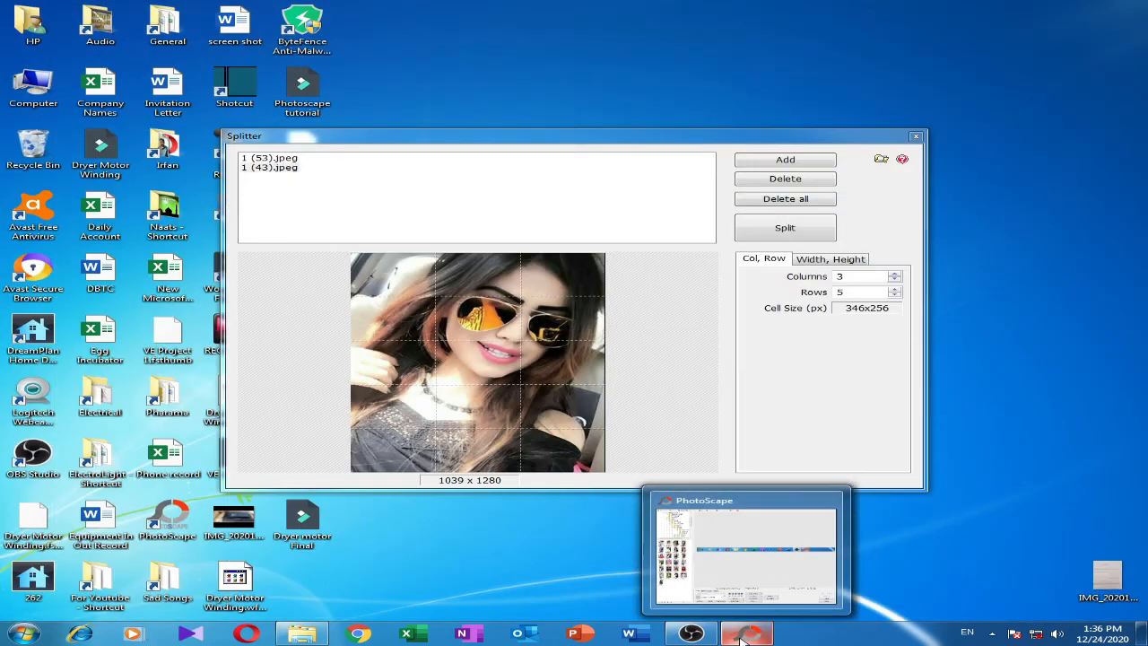
left_click(917, 137)
left_click(747, 635)
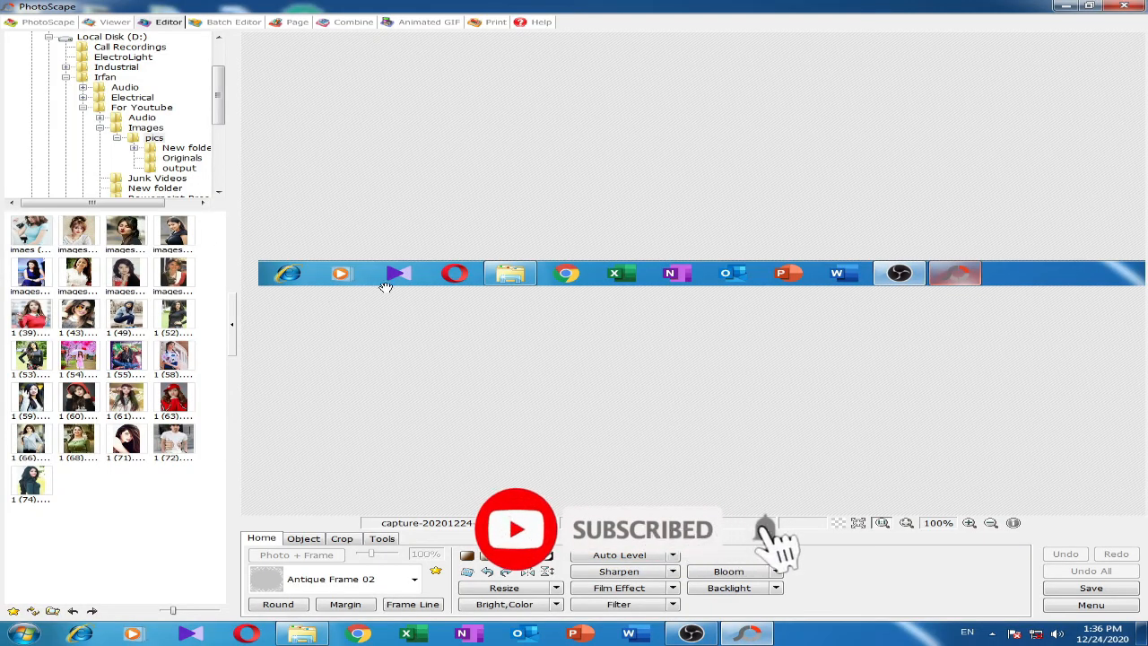
left_click(47, 23)
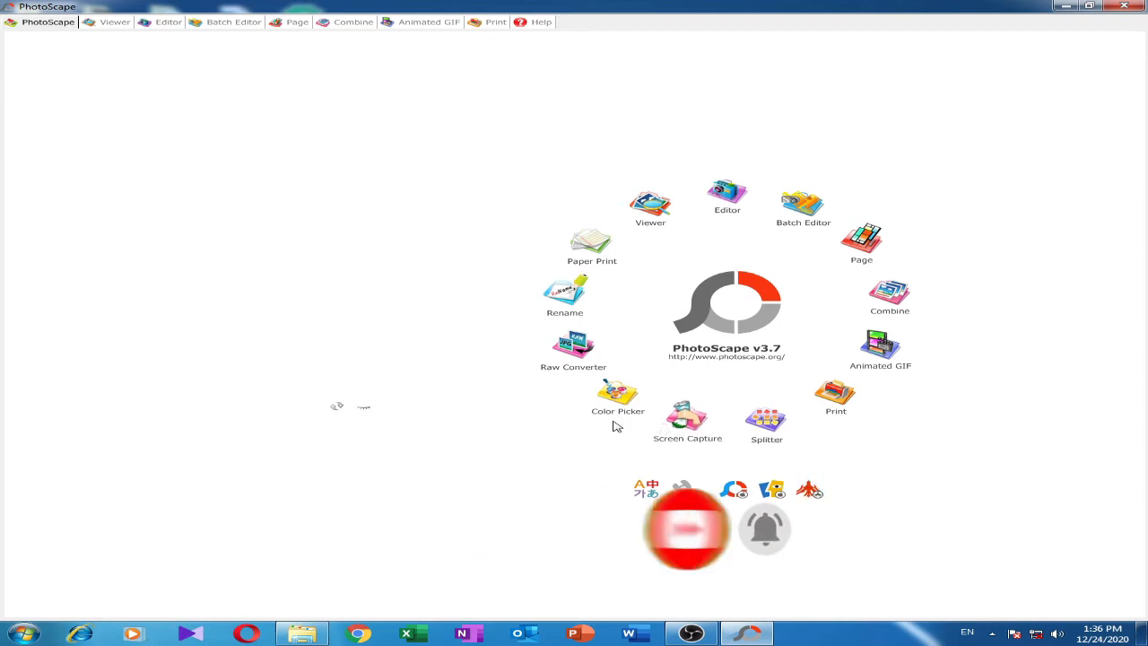
Capture a desktop region of about 495 x 526 pixels into the Editor, close Screen Capture and return to the start page
left_click(686, 420)
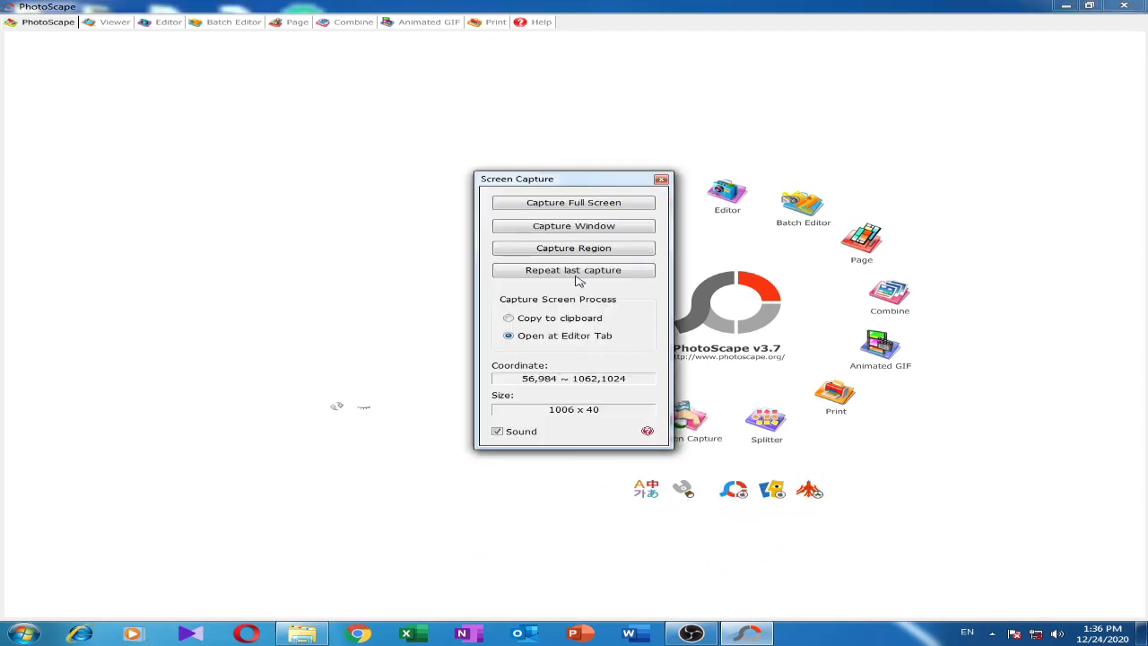
left_click(574, 249)
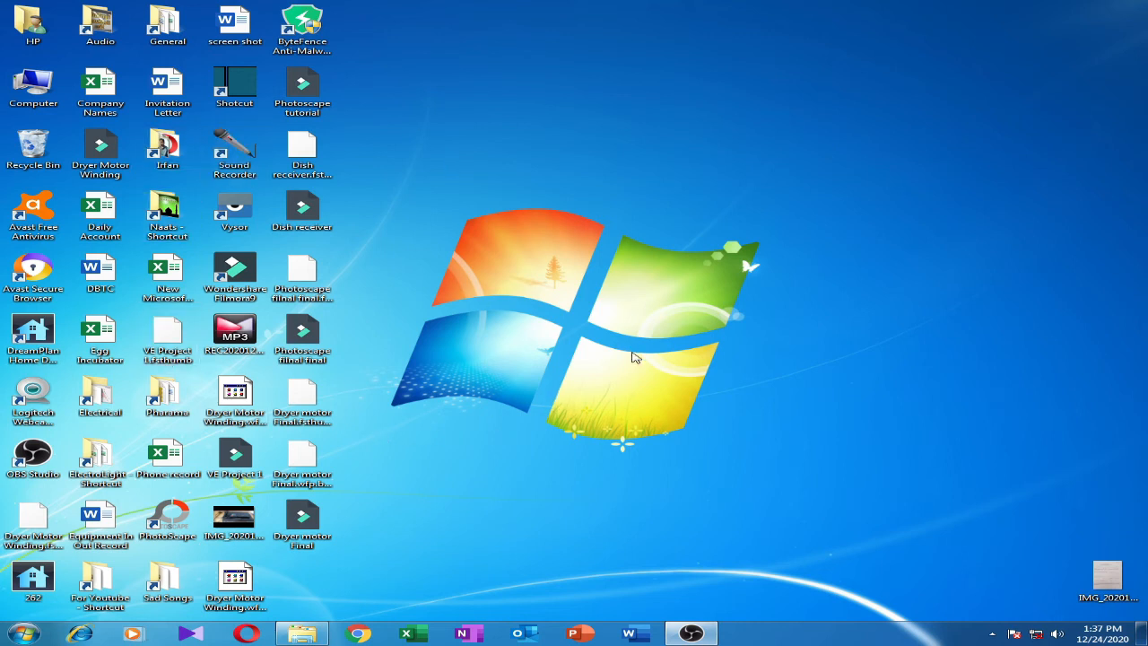
left_click_drag(735, 569, 751, 574)
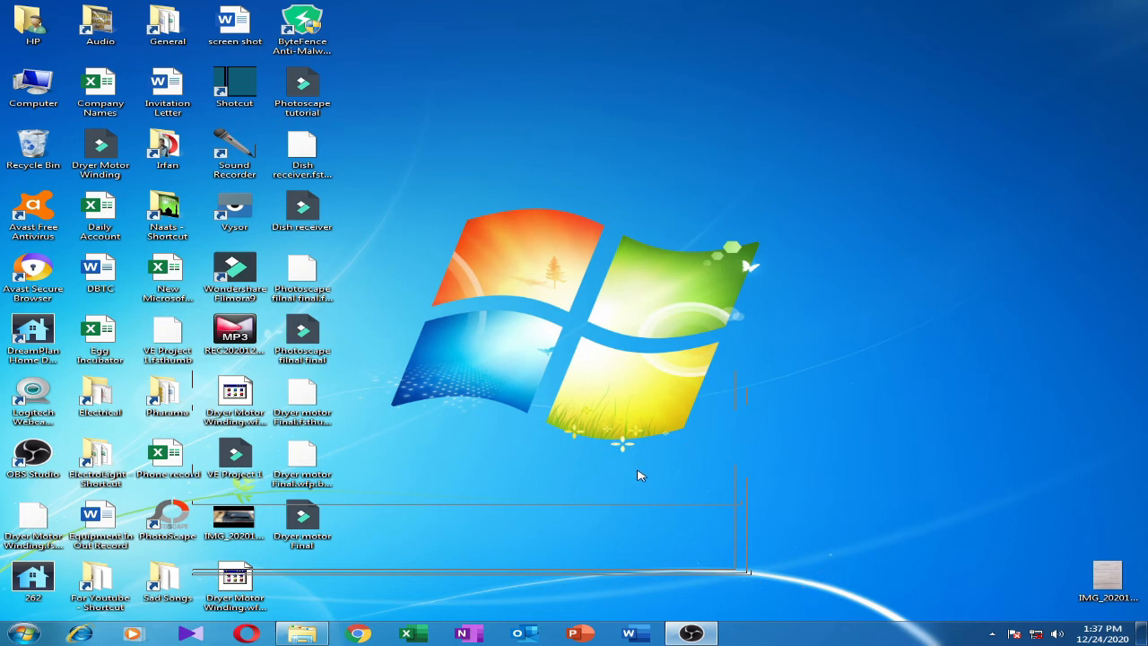
left_click_drag(639, 475, 635, 469)
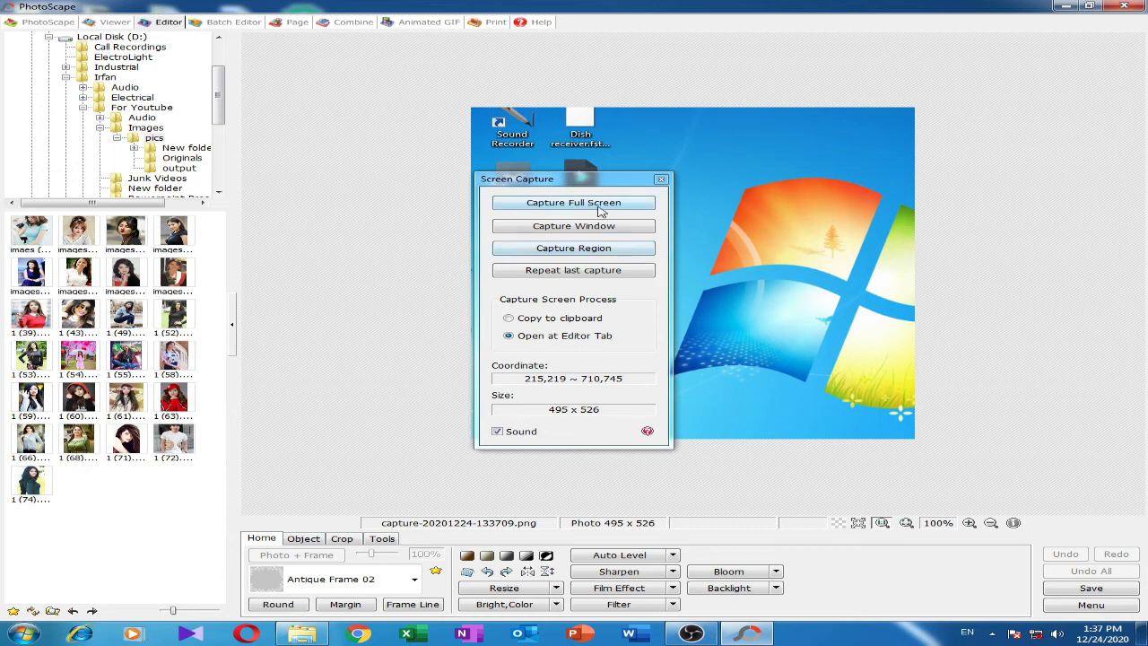
left_click(661, 178)
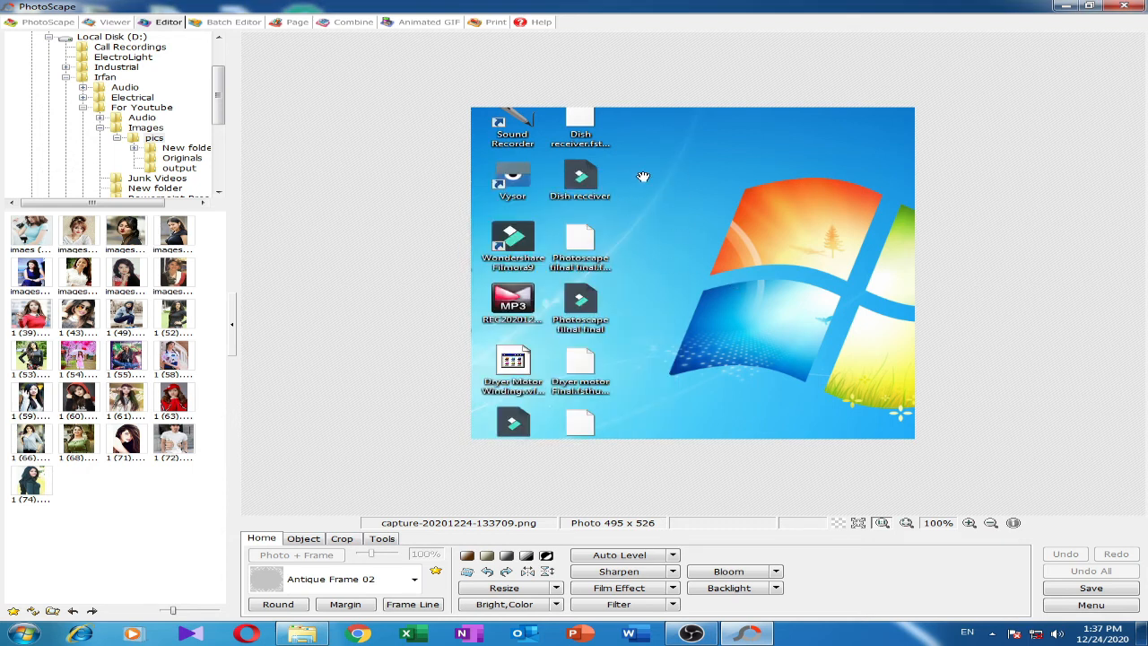
mouse_move(743, 635)
left_click(41, 21)
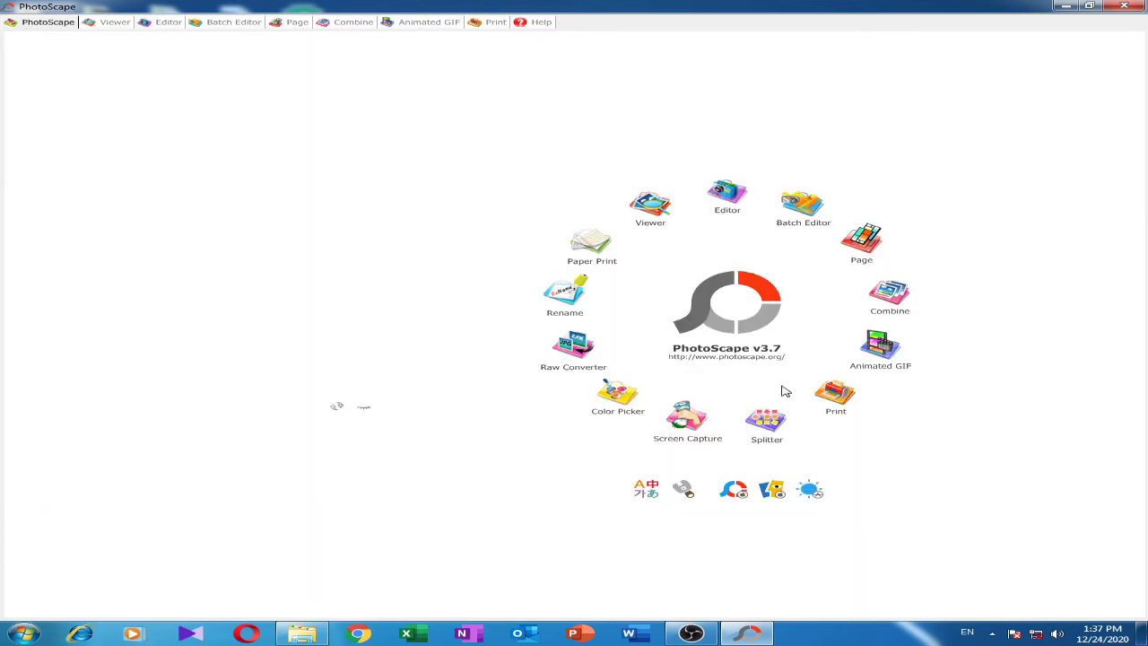
Capture a narrow desktop region of about 83 x 345 pixels reaching the taskbar into the Editor, and go back to the start page
left_click(687, 421)
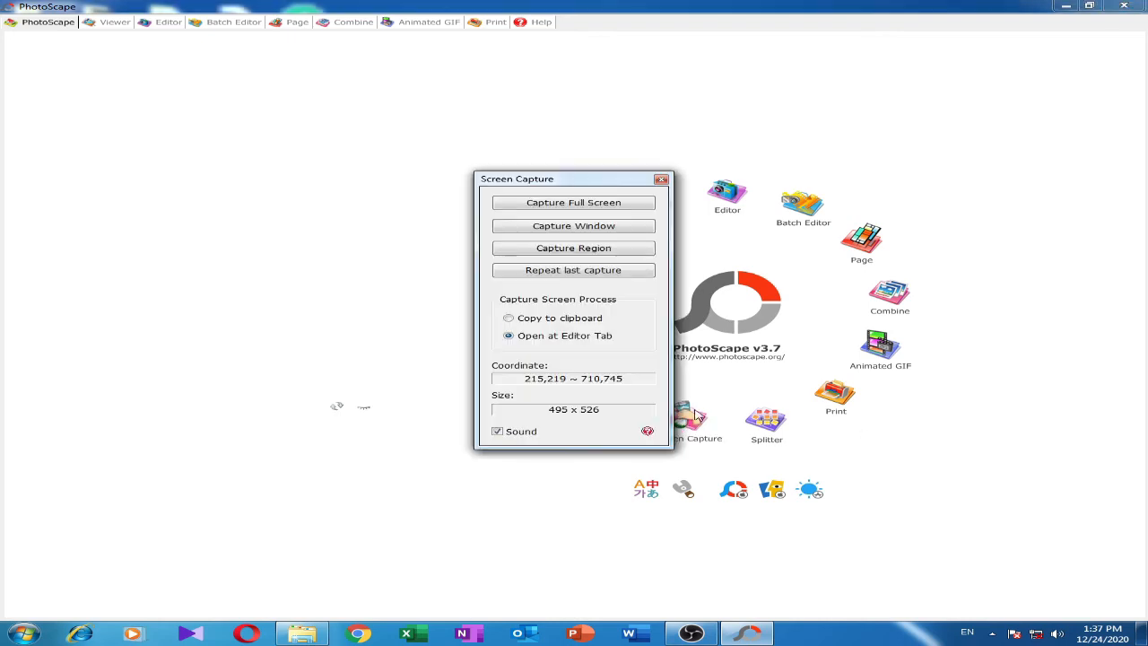
left_click(580, 252)
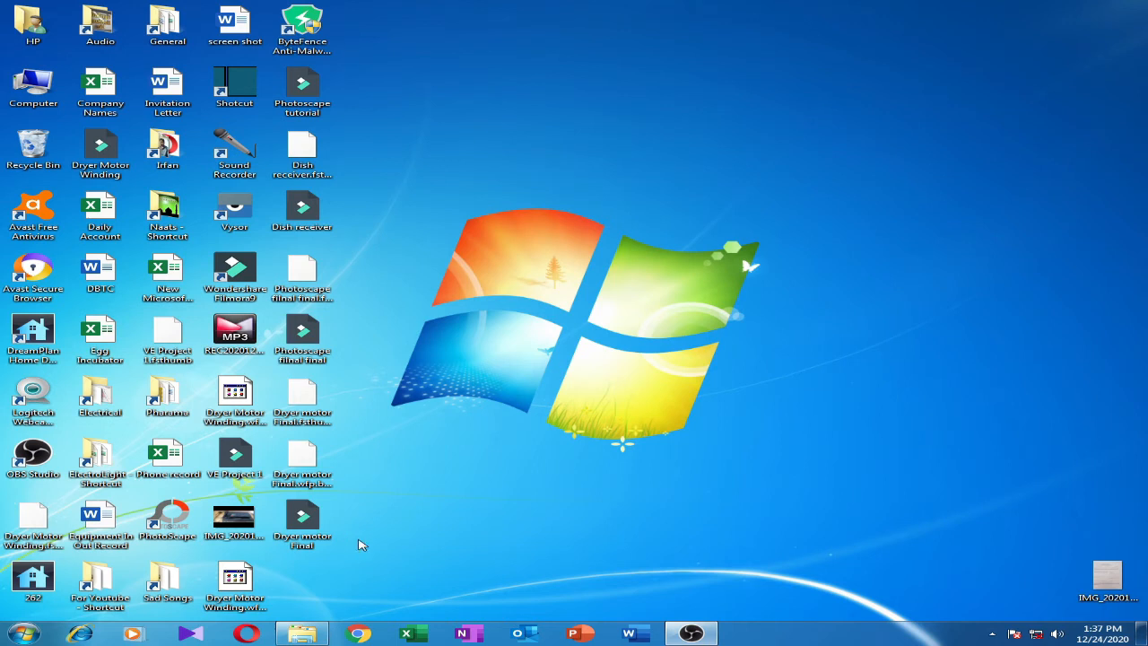
mouse_move(690, 634)
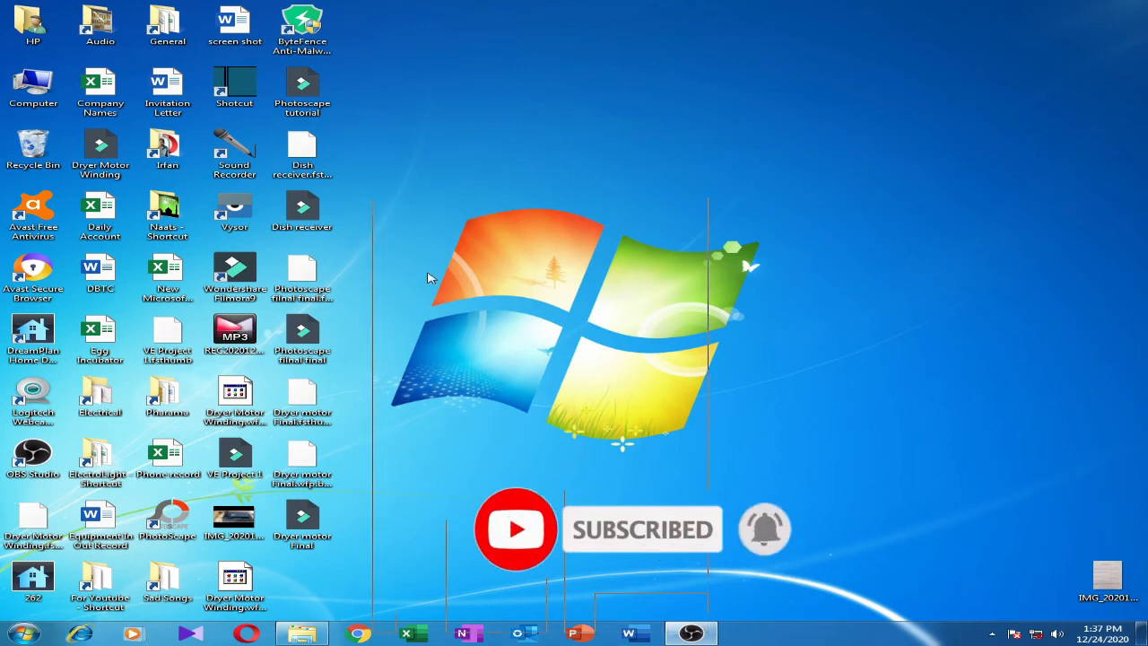
left_click(783, 415)
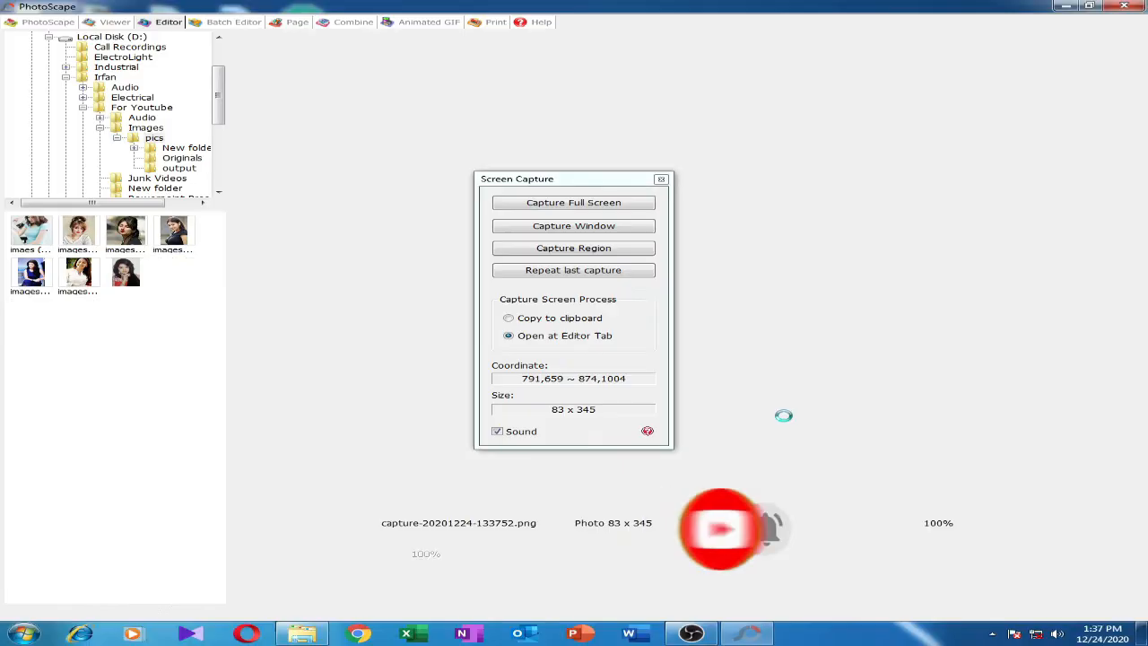
left_click(661, 180)
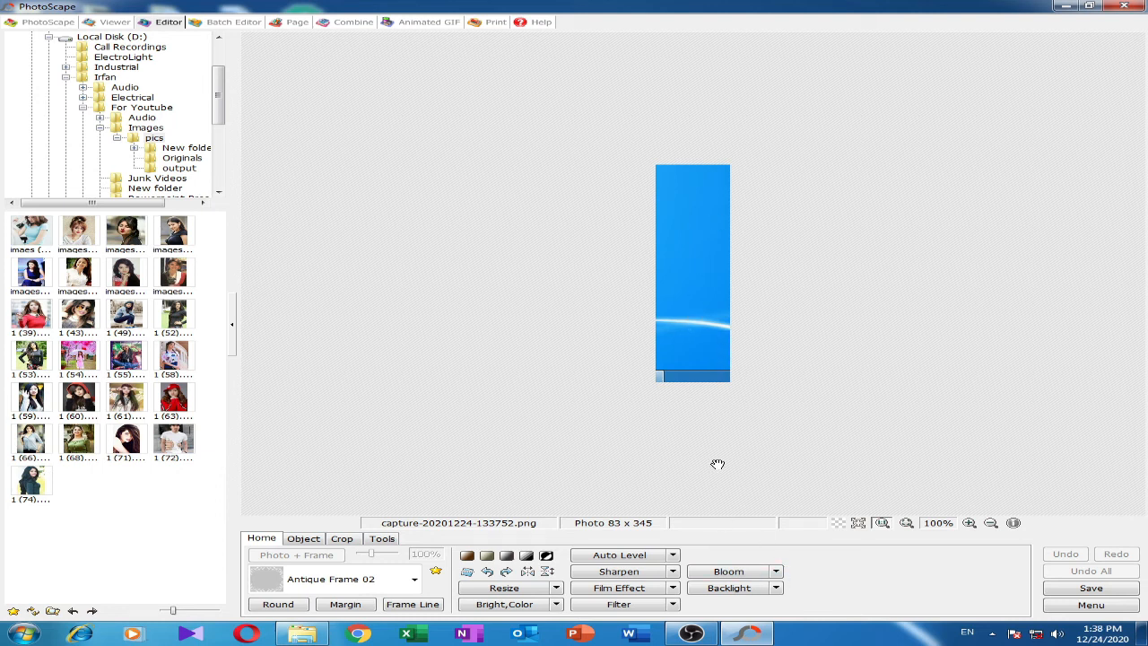
left_click(41, 22)
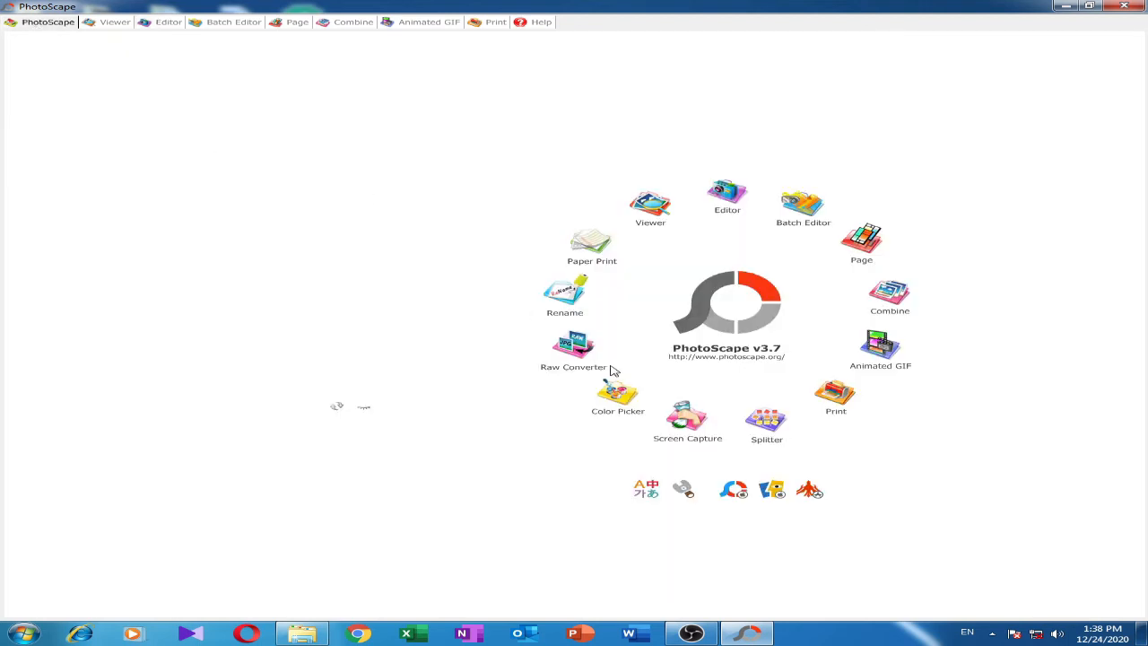
Capture a desktop region of about 675 x 544 pixels covering icons and part of the Windows logo, and return to the start page
left_click(687, 417)
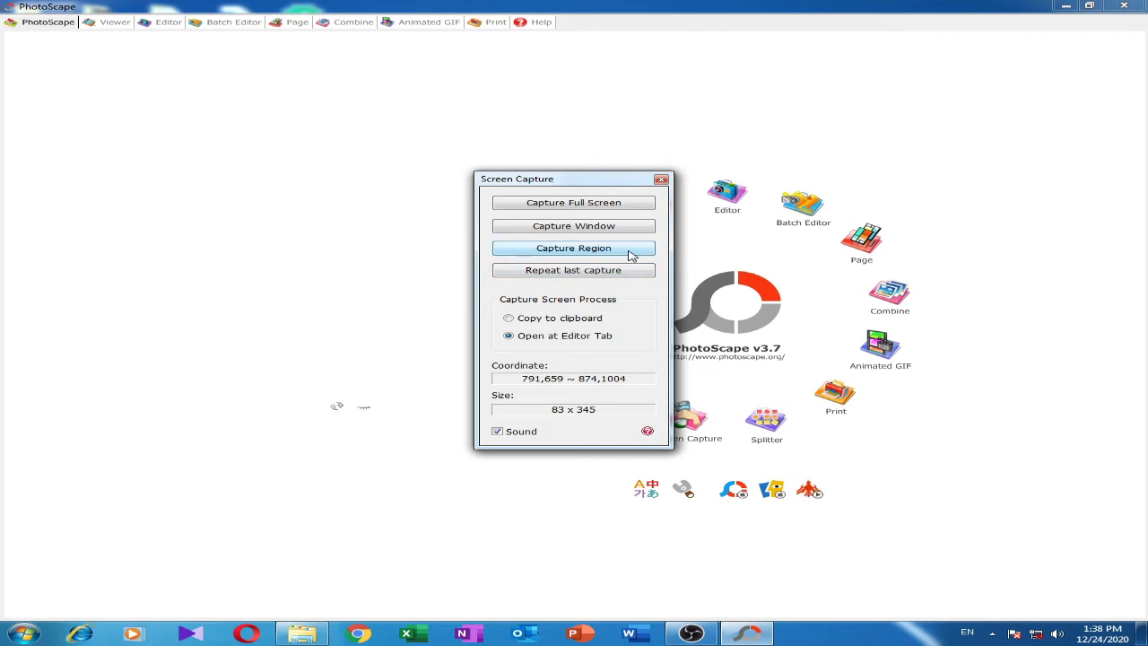
left_click(608, 251)
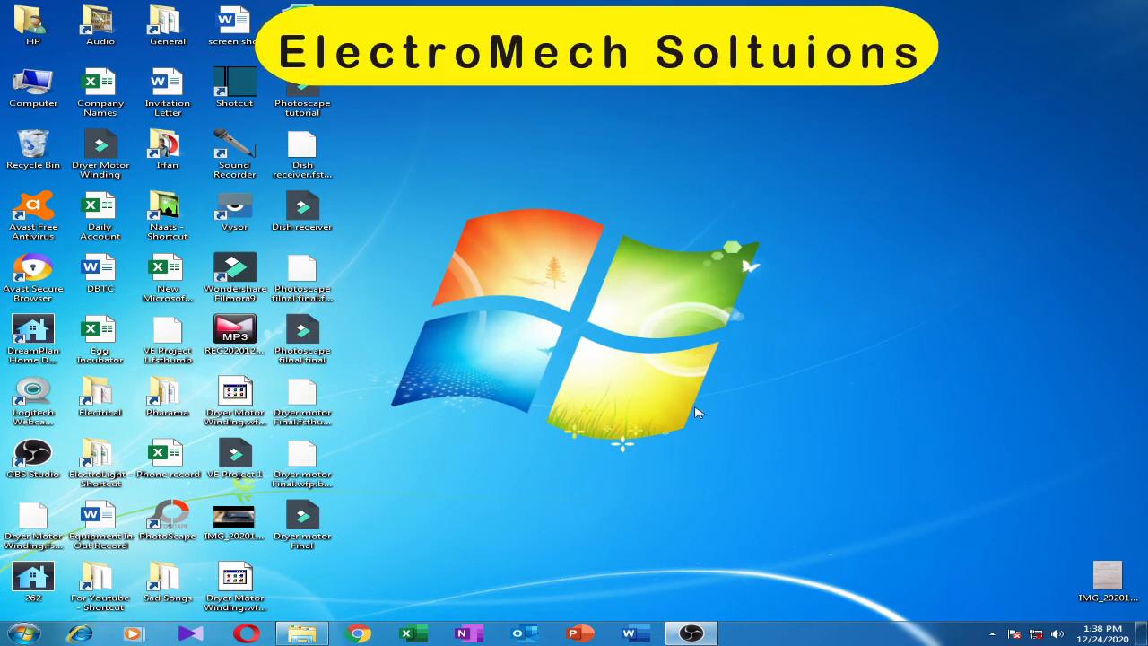
left_click_drag(88, 63, 694, 408)
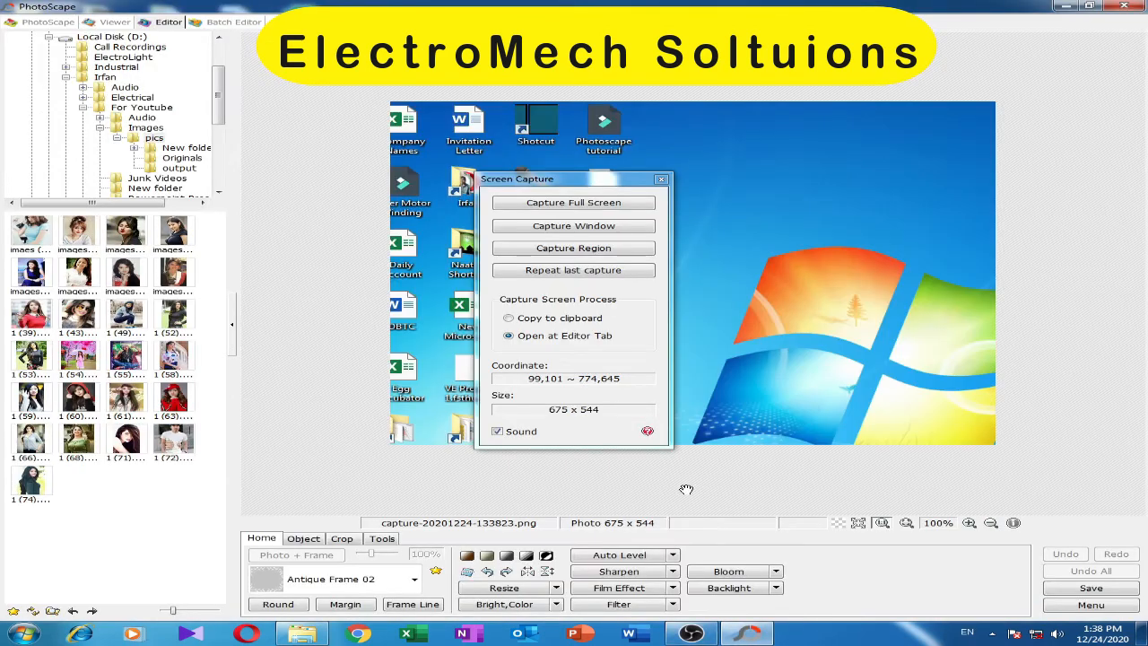
left_click(661, 179)
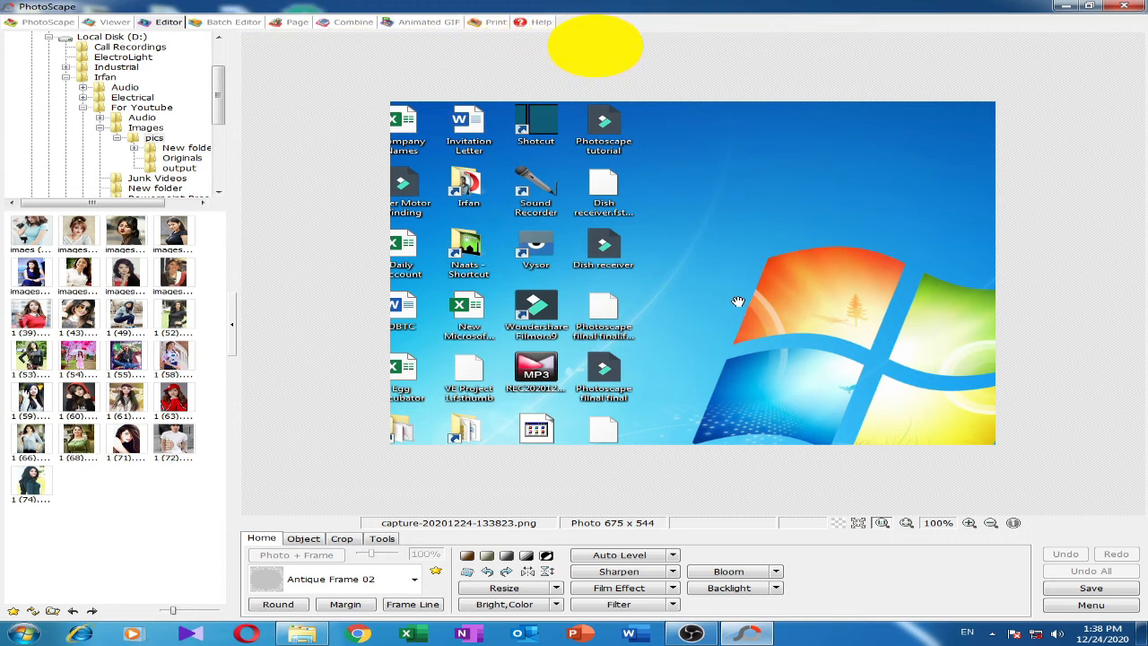
left_click(49, 24)
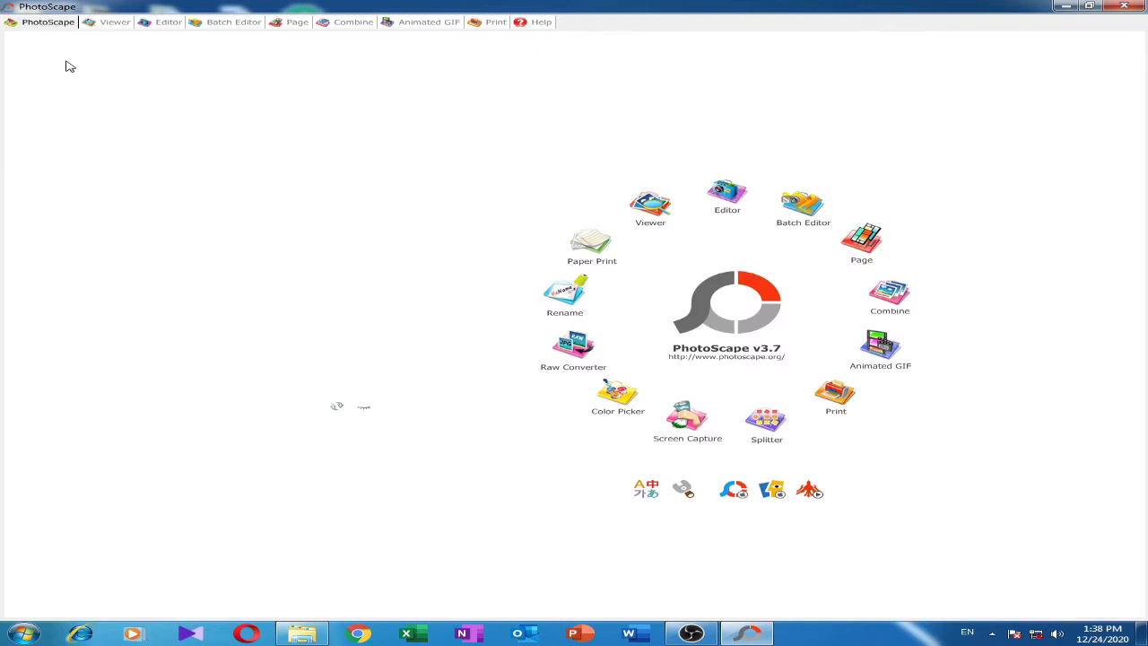
Repeat the last screen capture so the same region opens in the Editor, and return to the start page
left_click(687, 438)
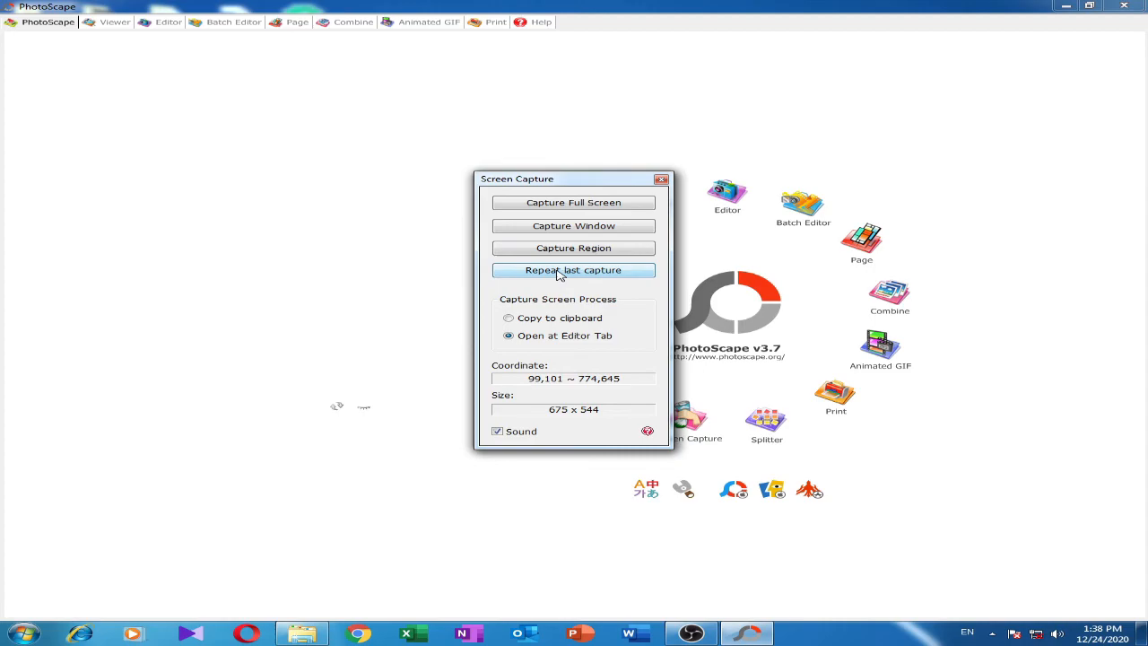
left_click(557, 272)
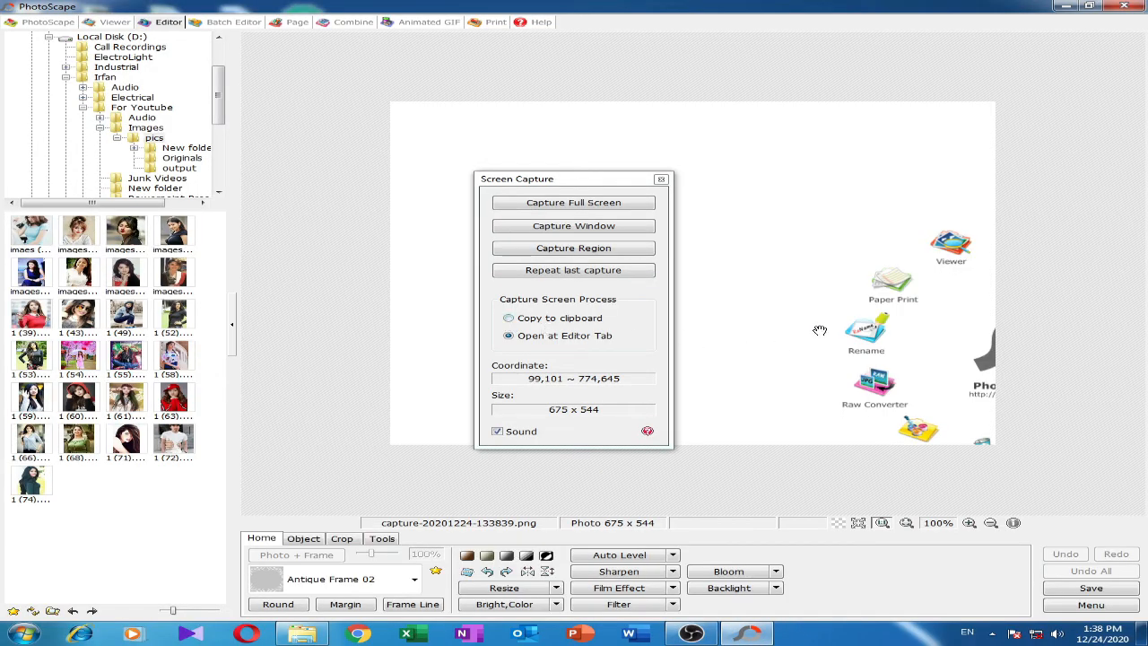
left_click(661, 179)
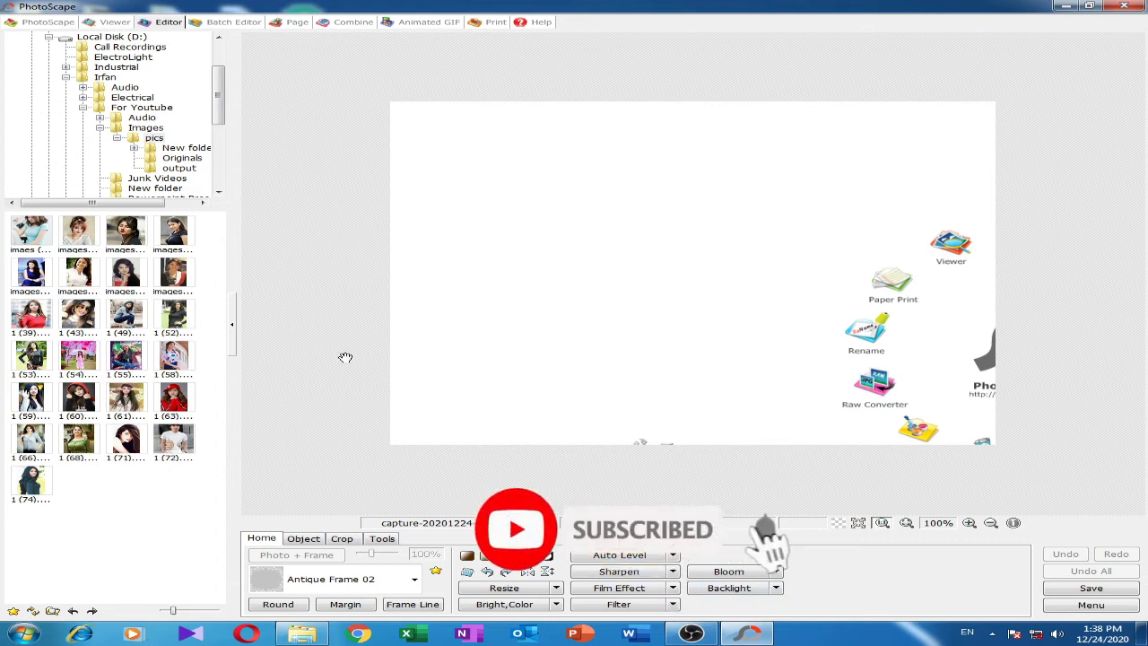
left_click(41, 22)
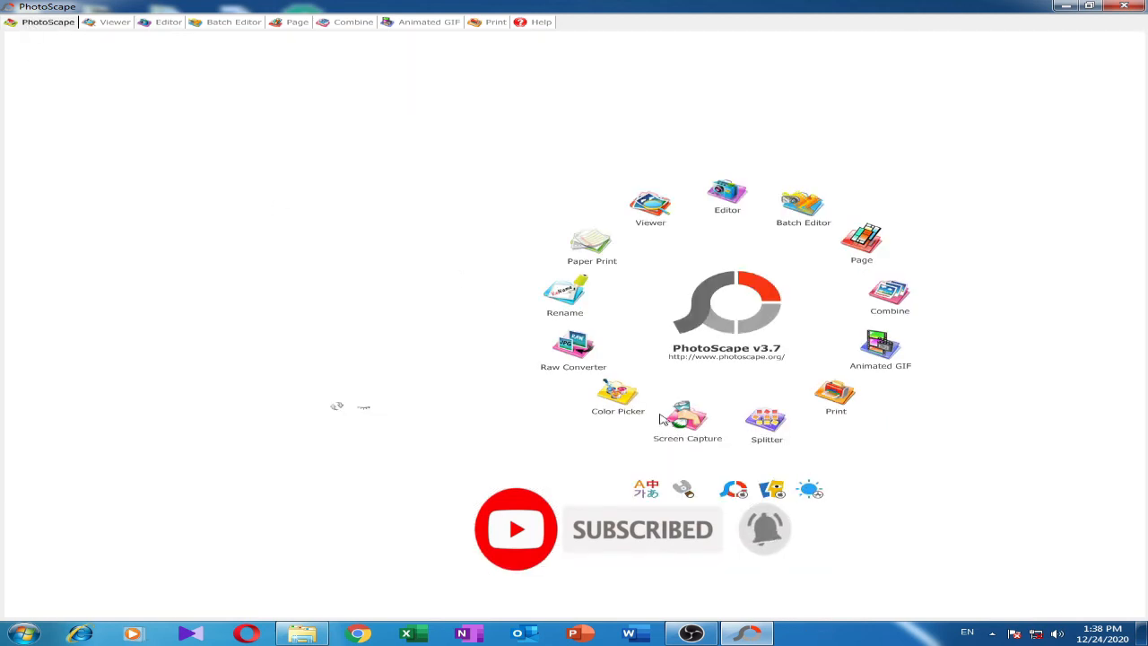
Use Color Picker to sample 6b6b6b and fe370e from the enlarged logo, and 76b4e2 and d6e0e3 beside the title lettering
left_click(618, 399)
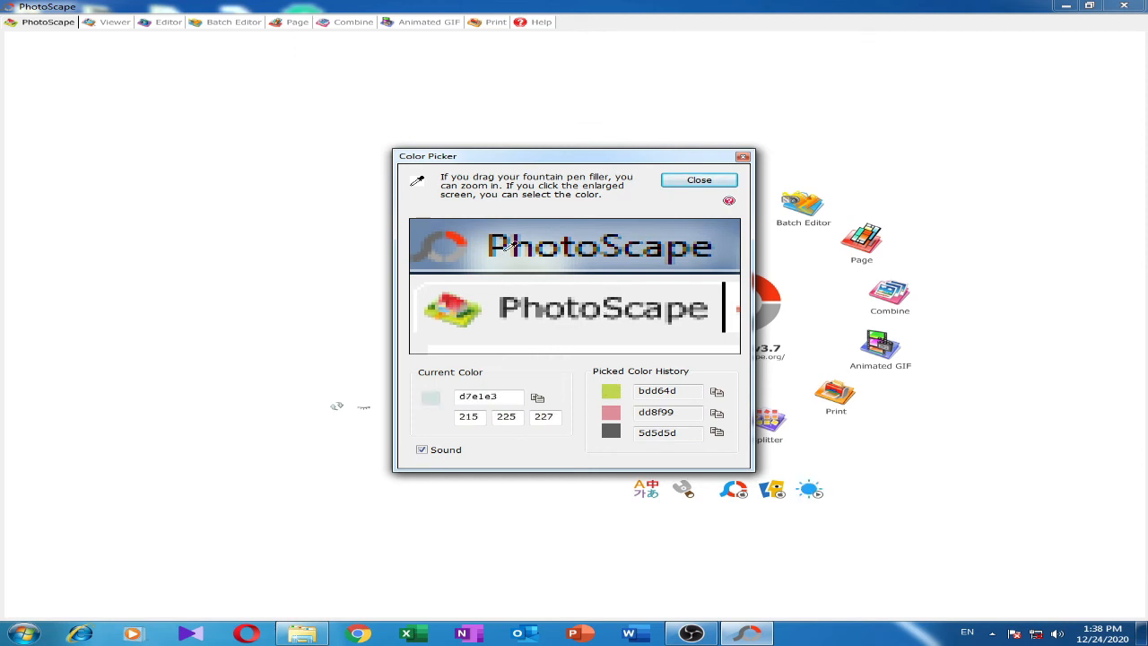
left_click(699, 181)
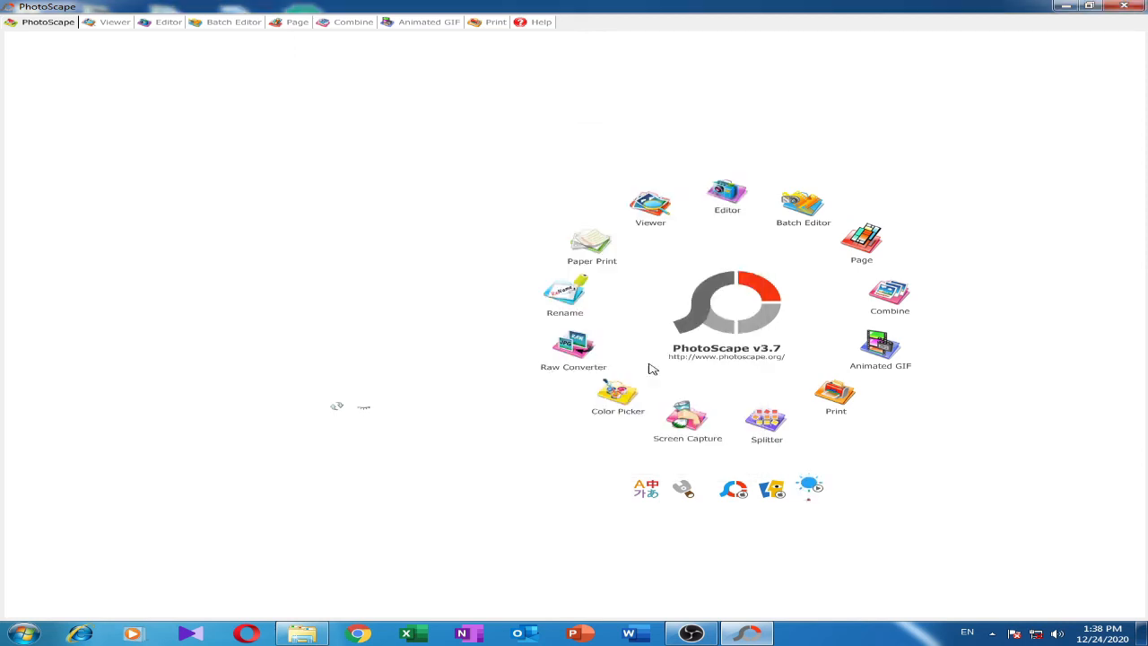
left_click(617, 395)
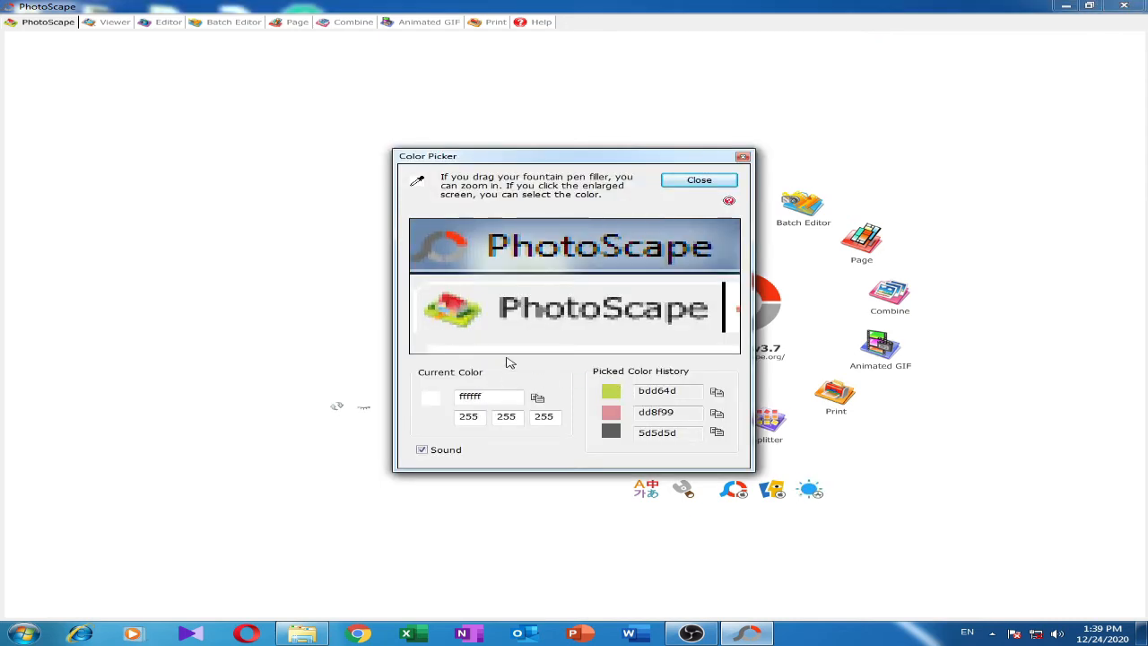
left_click(438, 235)
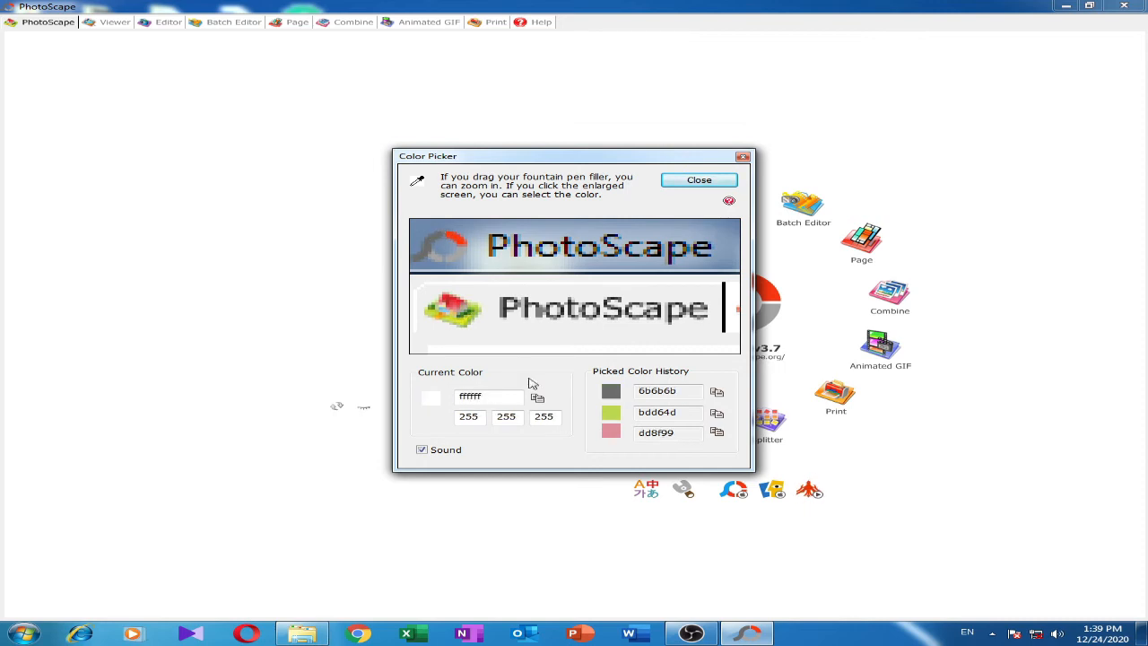
left_click(464, 234)
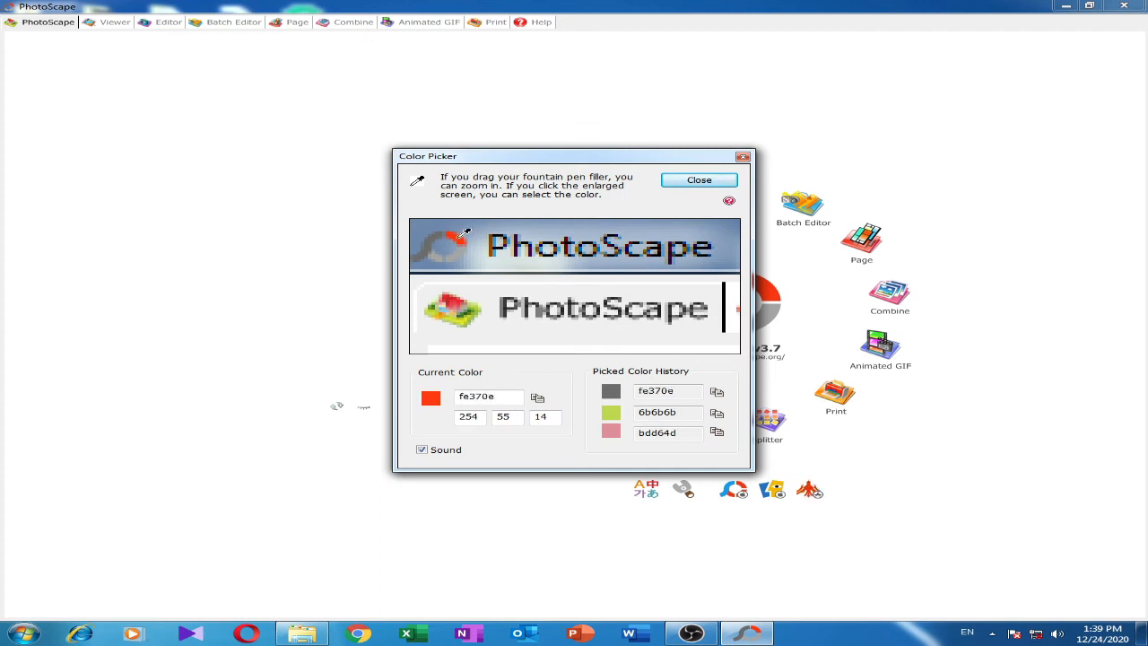
left_click(503, 245)
left_click(502, 245)
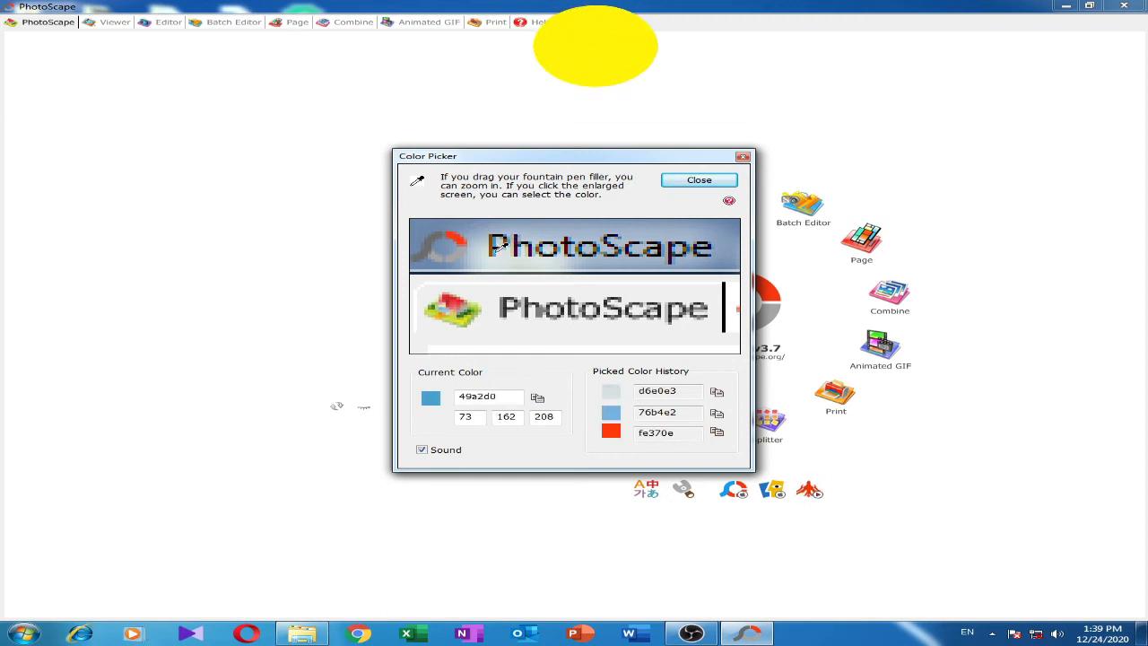
Sample 91a6c3, 8b6800, 000000 and 003e94 around the enlarged title lettering and eb4853 from the red icon, and close Color Picker
left_click(650, 259)
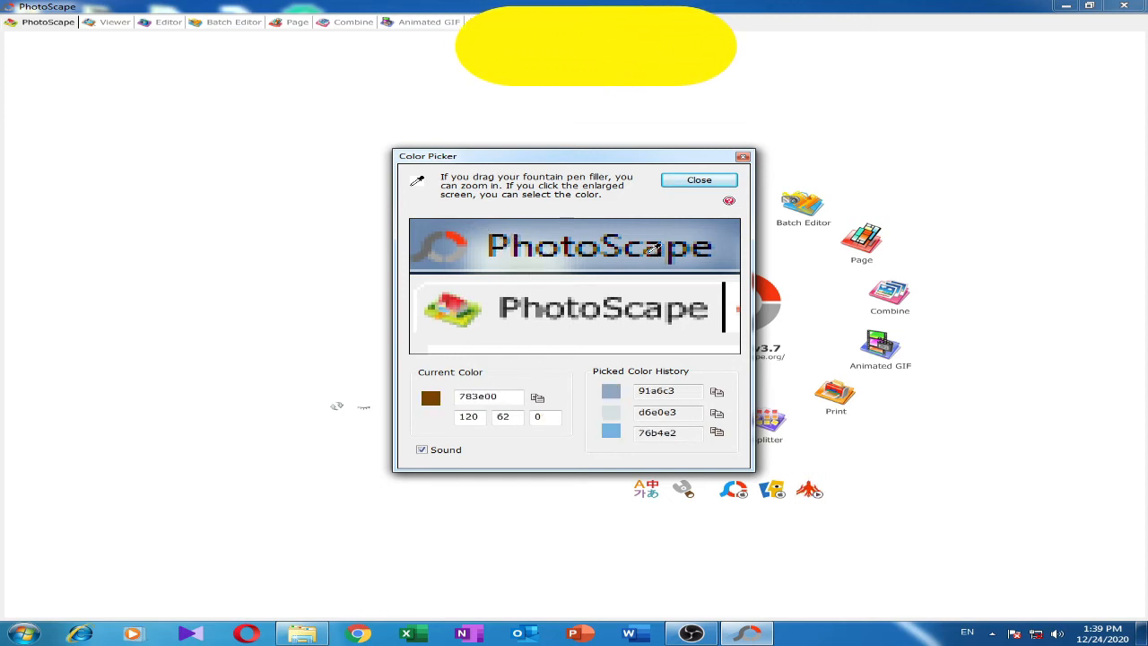
left_click(646, 252)
left_click(646, 237)
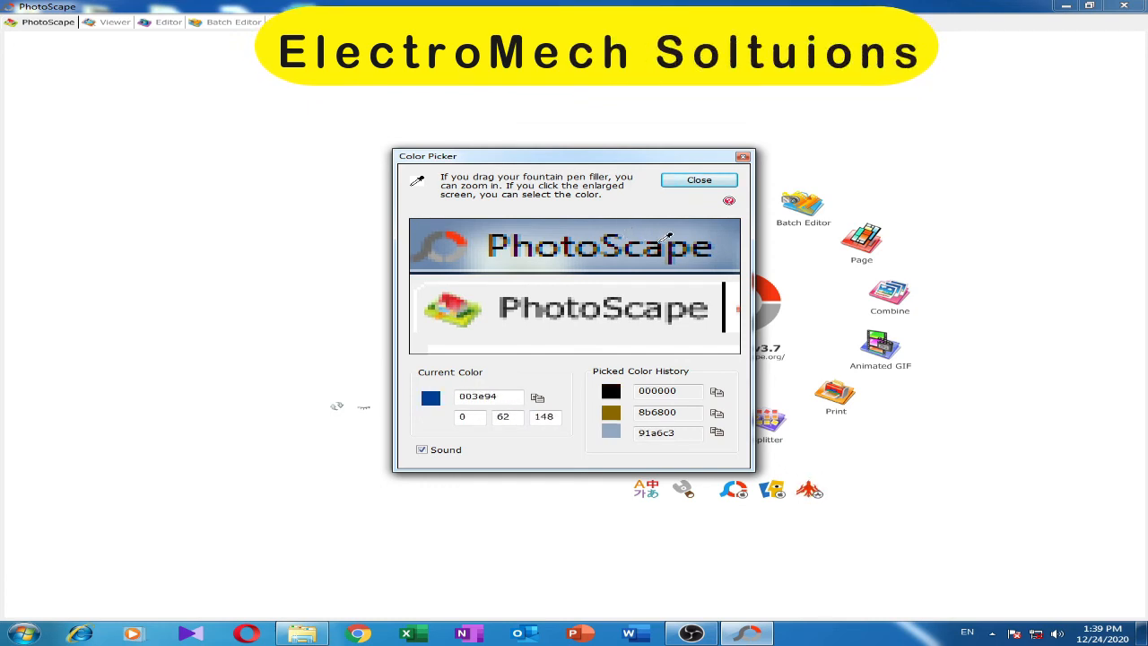
left_click(657, 238)
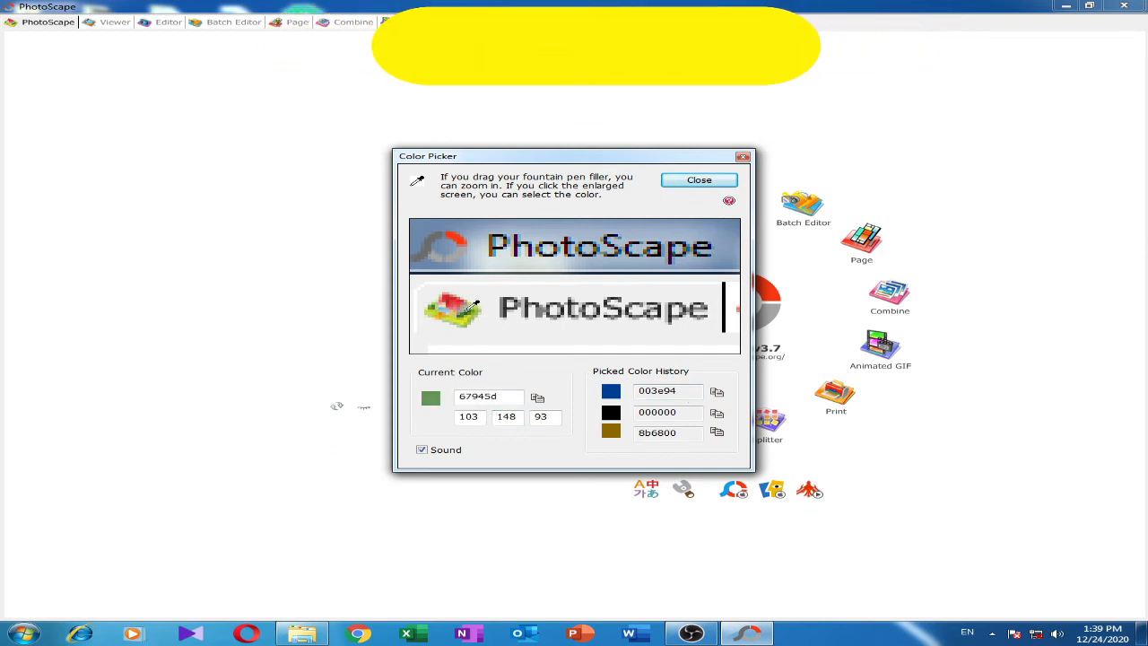
left_click(462, 299)
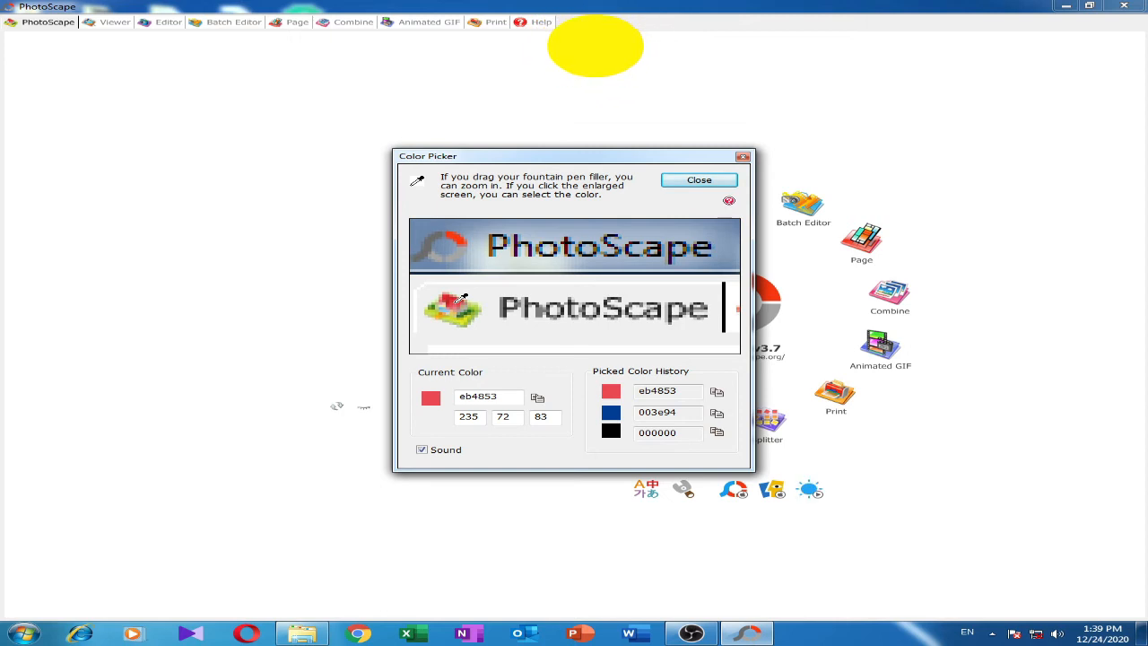
left_click(717, 181)
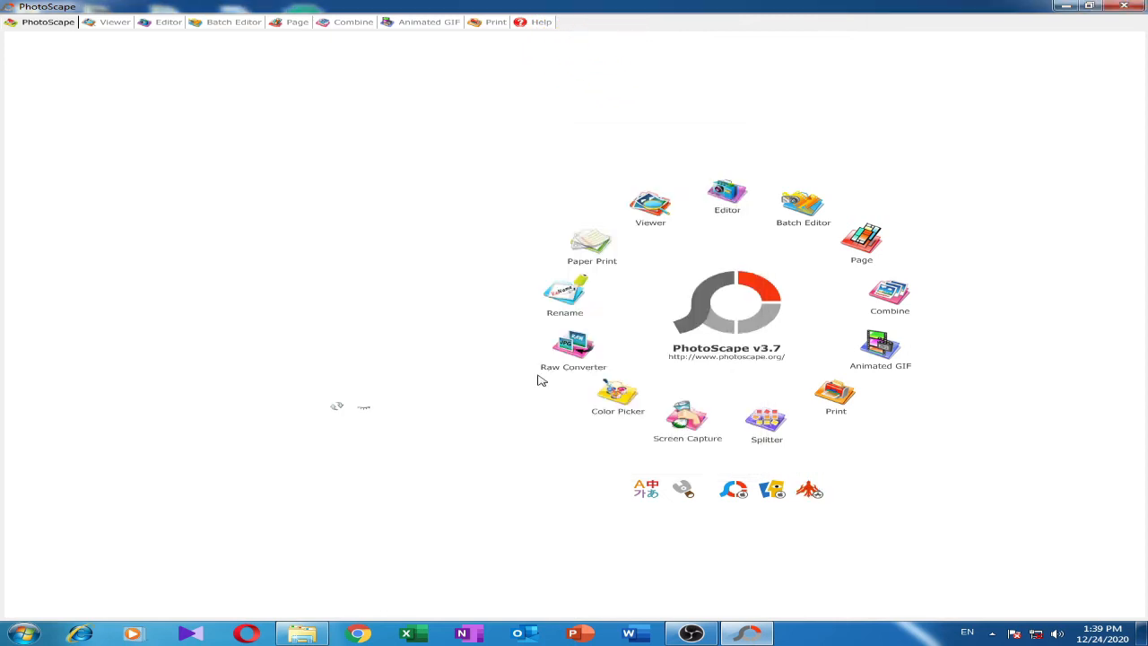
Look over Raw Converter and its RAW file selection, then the Rename tool's naming options, closing both
left_click(582, 348)
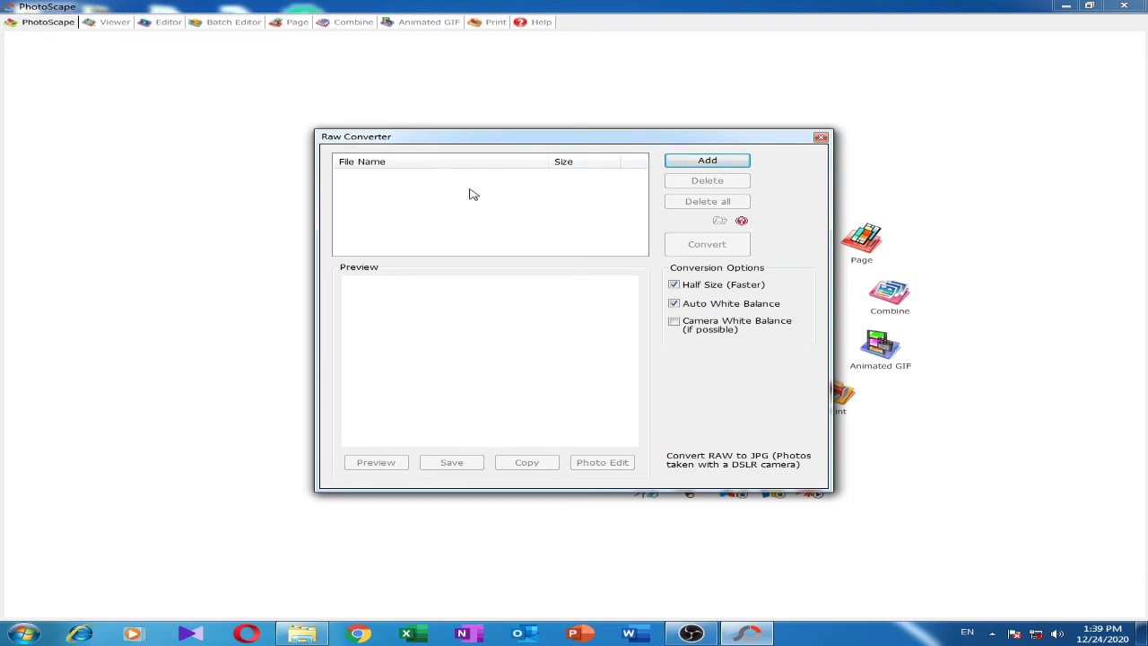
left_click(708, 160)
key("Escape")
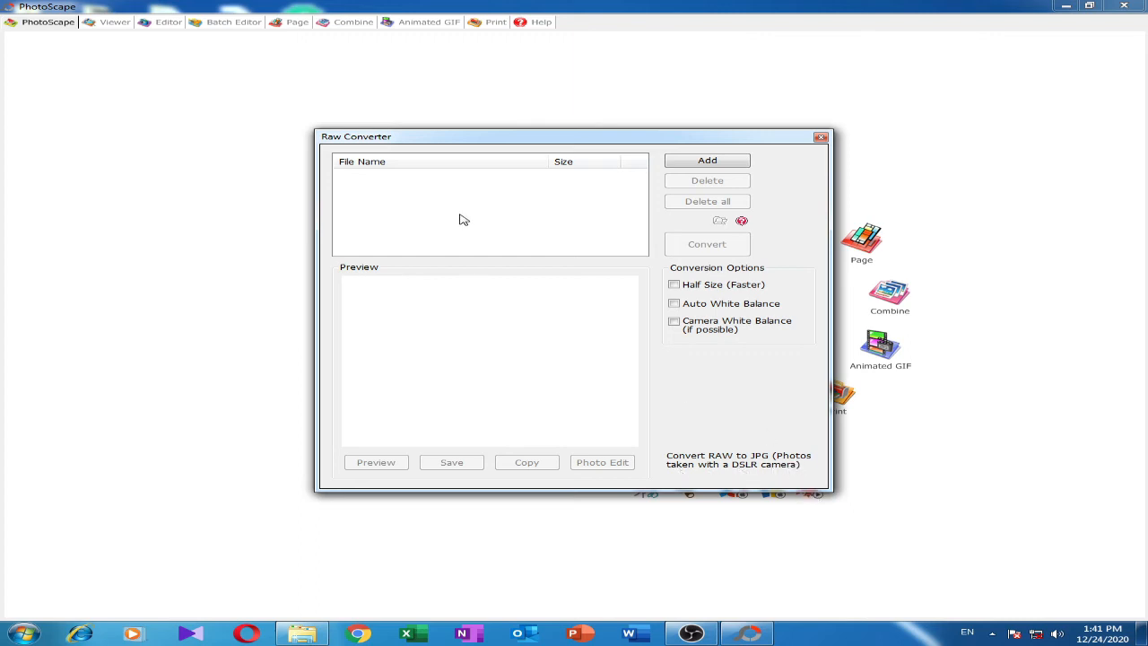
left_click(735, 160)
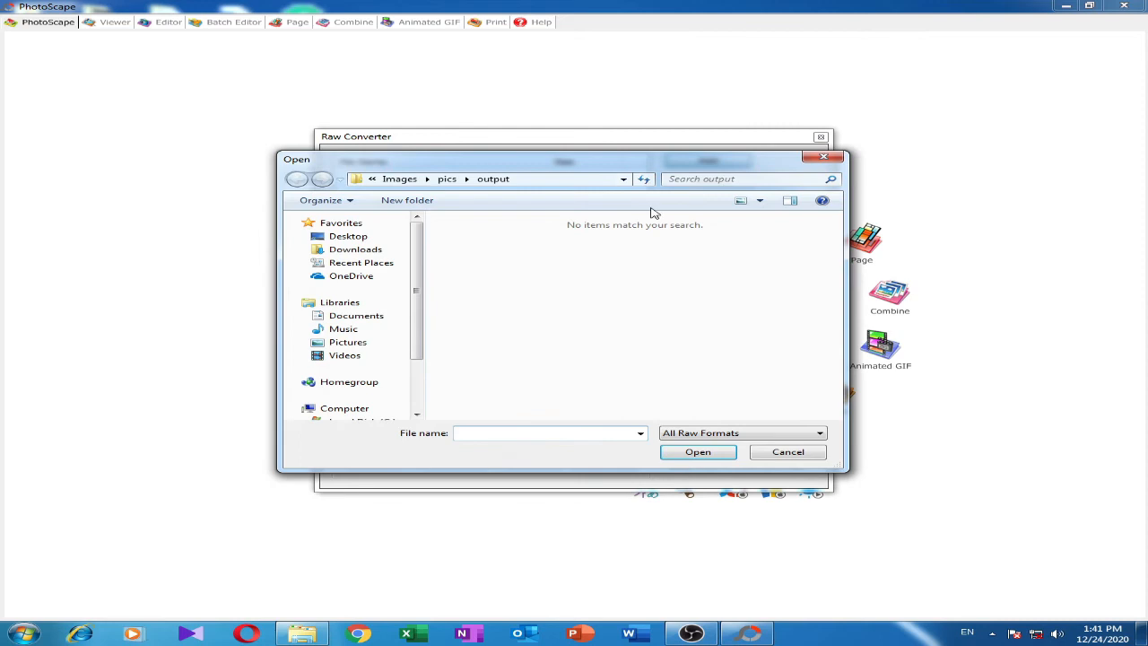
left_click(823, 157)
left_click(819, 137)
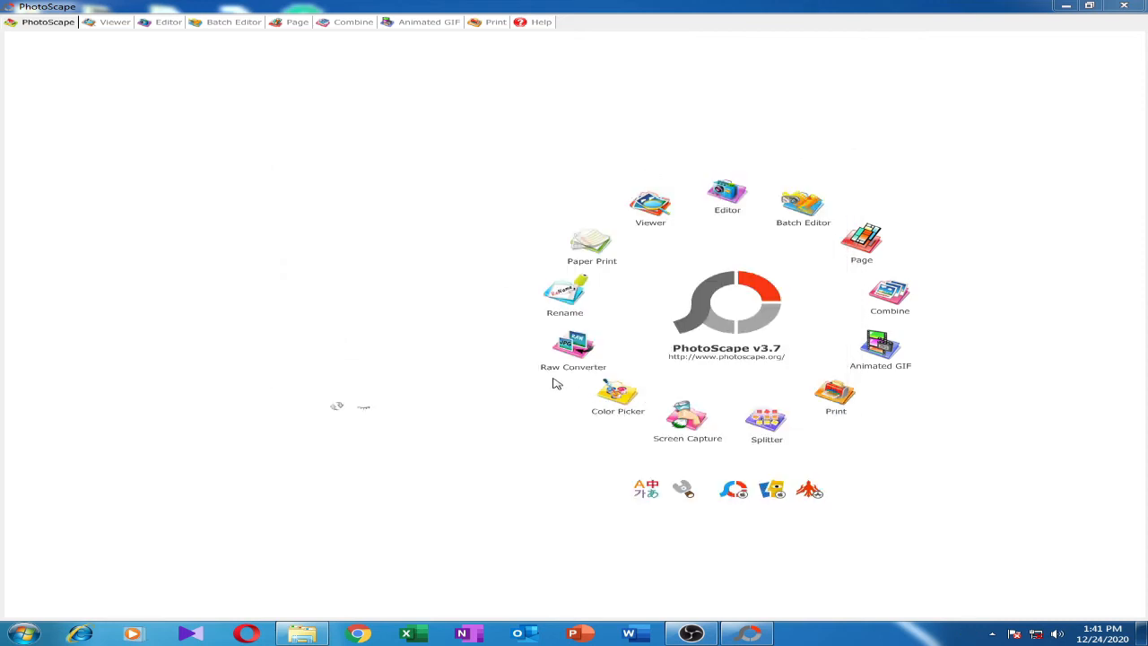
left_click(579, 313)
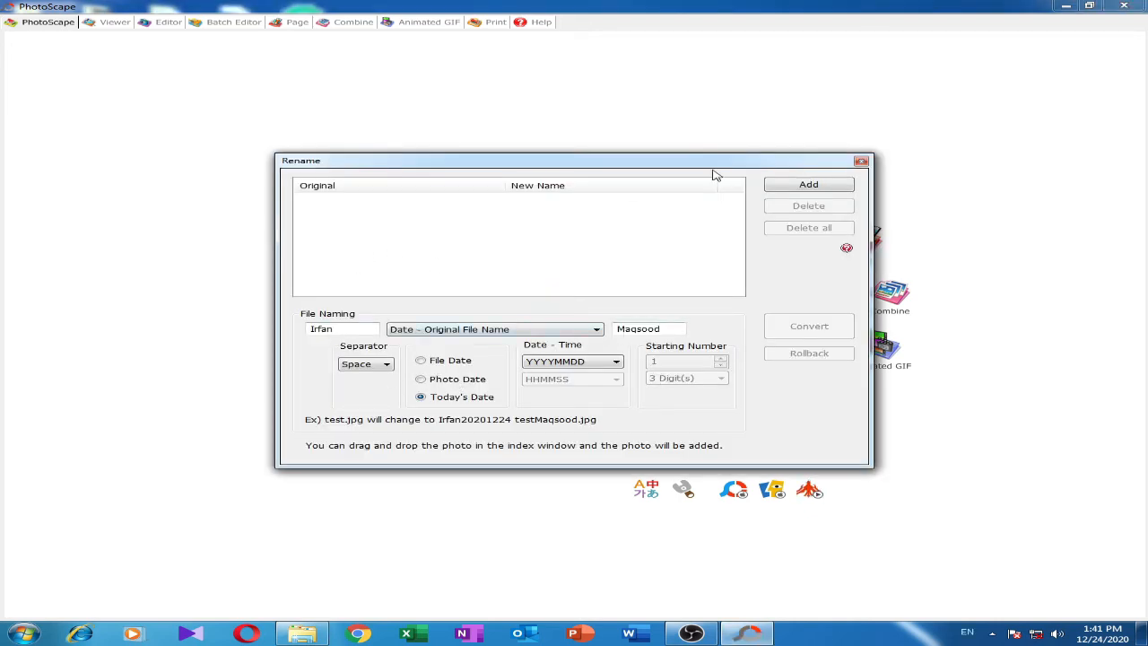
left_click(861, 162)
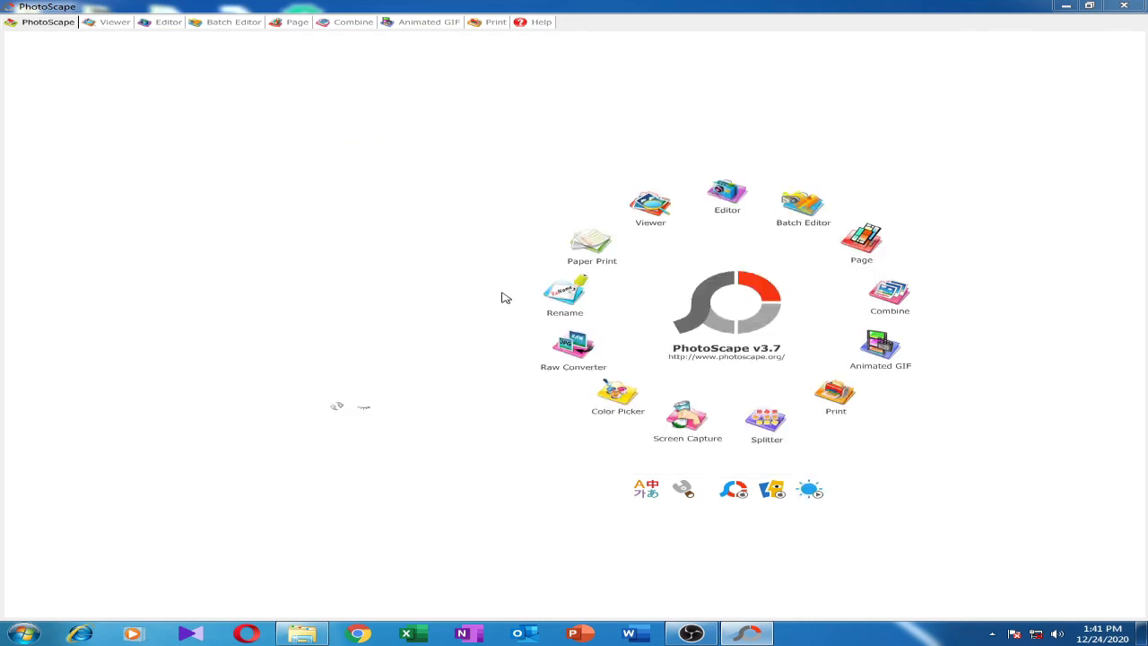
Open Paper Print and preview the grid, dot, year, month, week, music, box and date templates, ending on lined paper
left_click(591, 247)
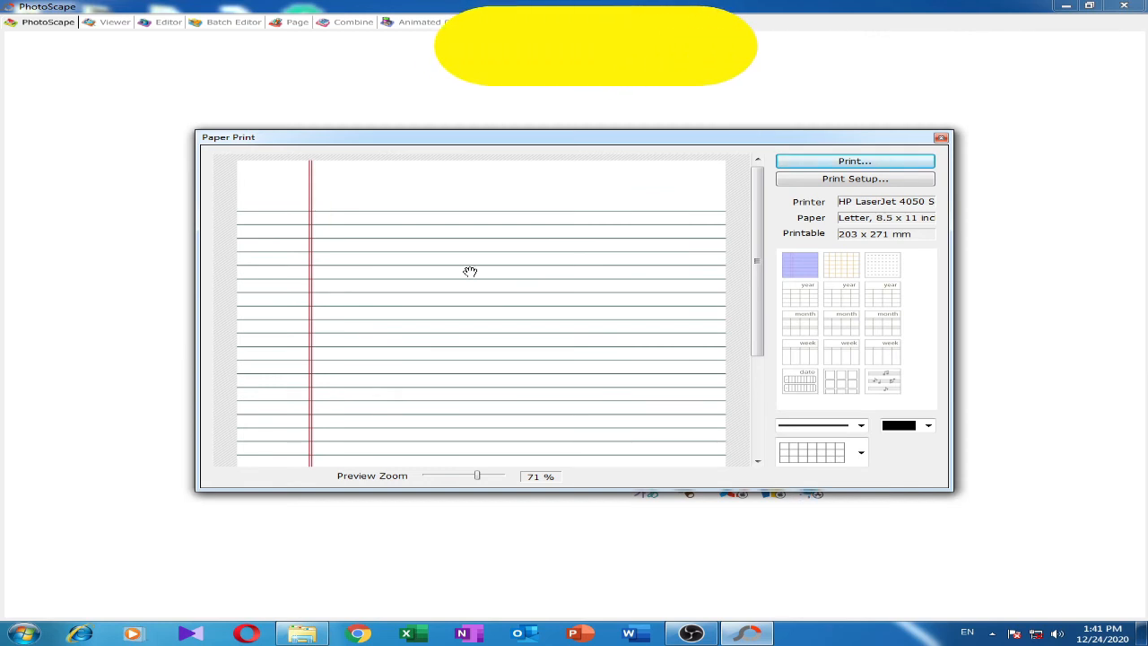
left_click(857, 275)
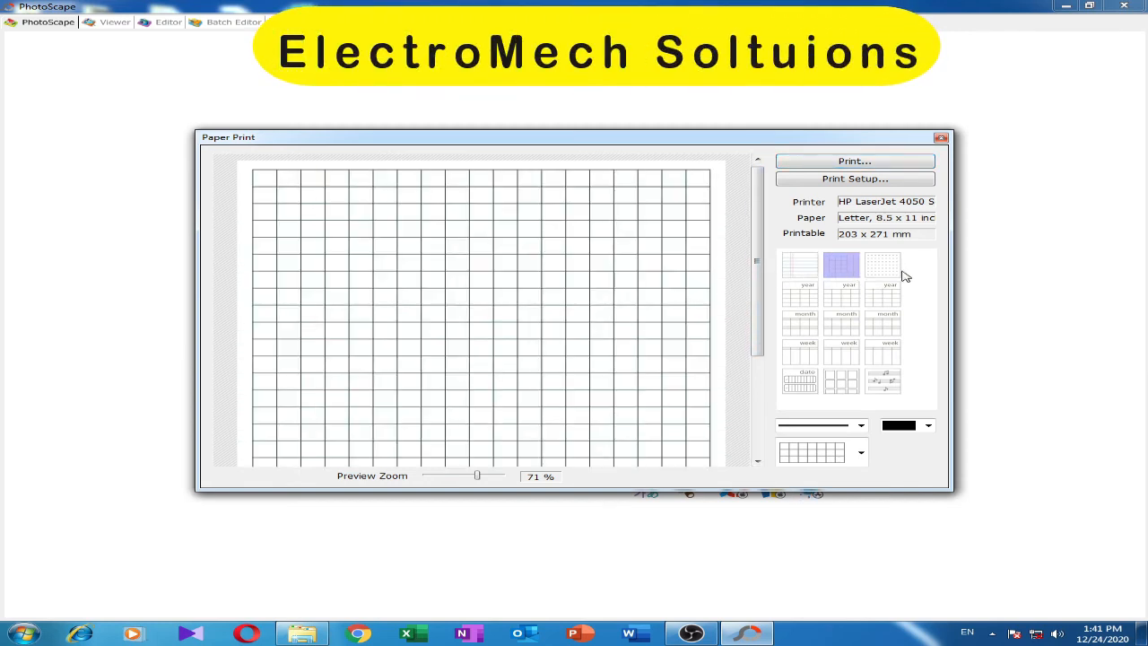
left_click(882, 265)
left_click(803, 296)
left_click(840, 300)
left_click(892, 300)
left_click(816, 327)
left_click(850, 330)
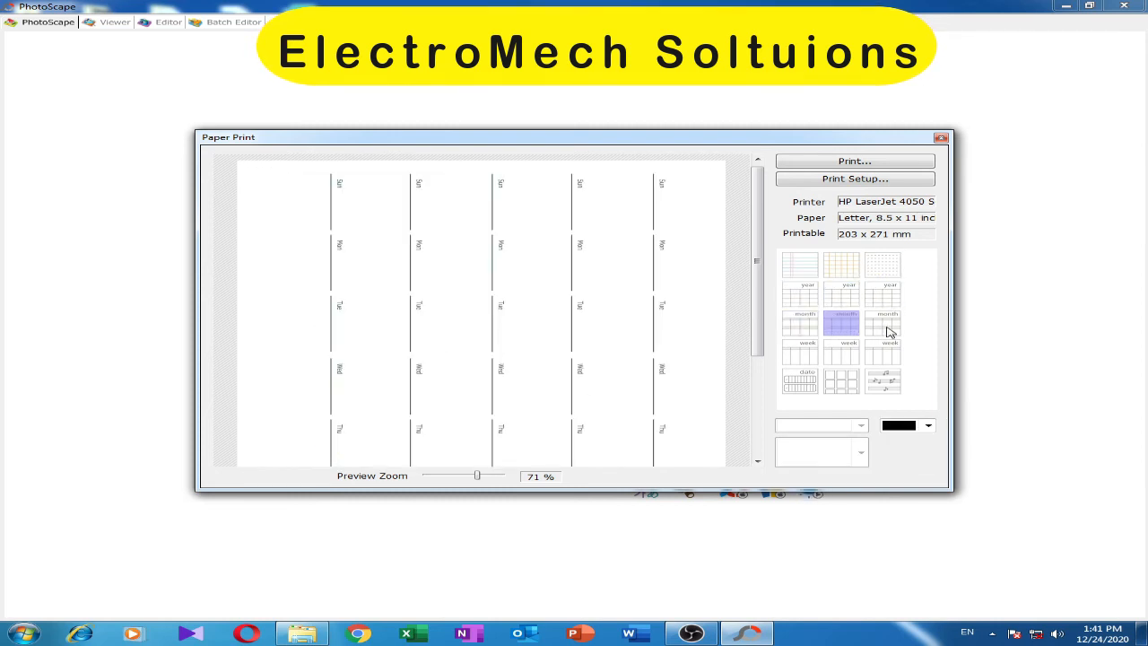
left_click(889, 331)
left_click(807, 357)
left_click(883, 384)
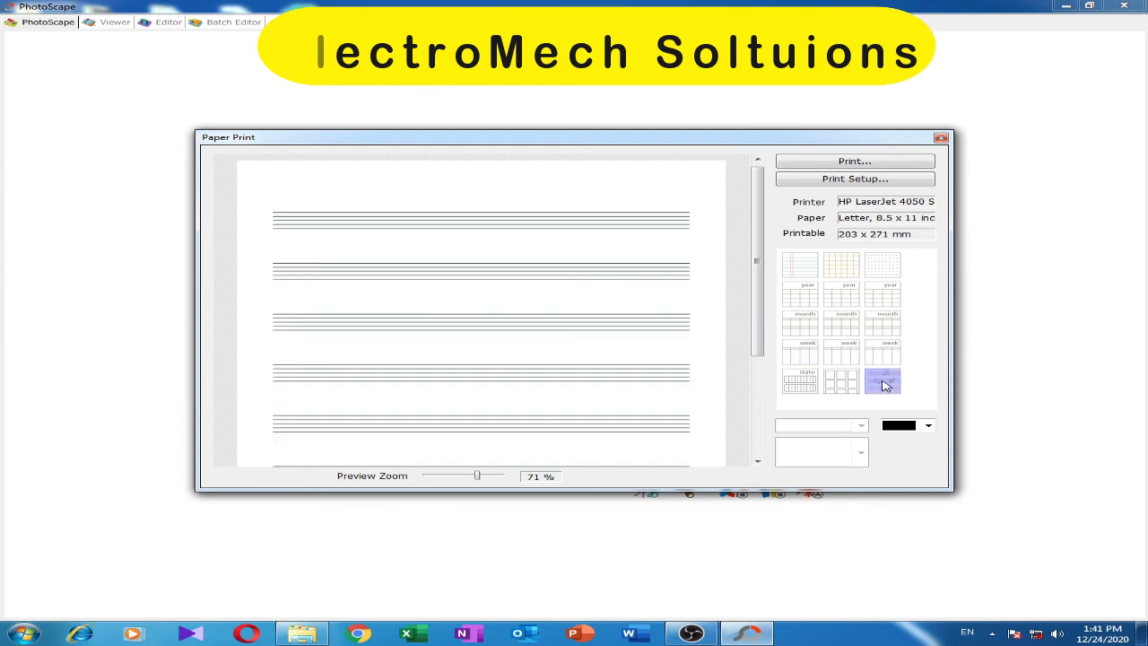
left_click(841, 382)
left_click(806, 383)
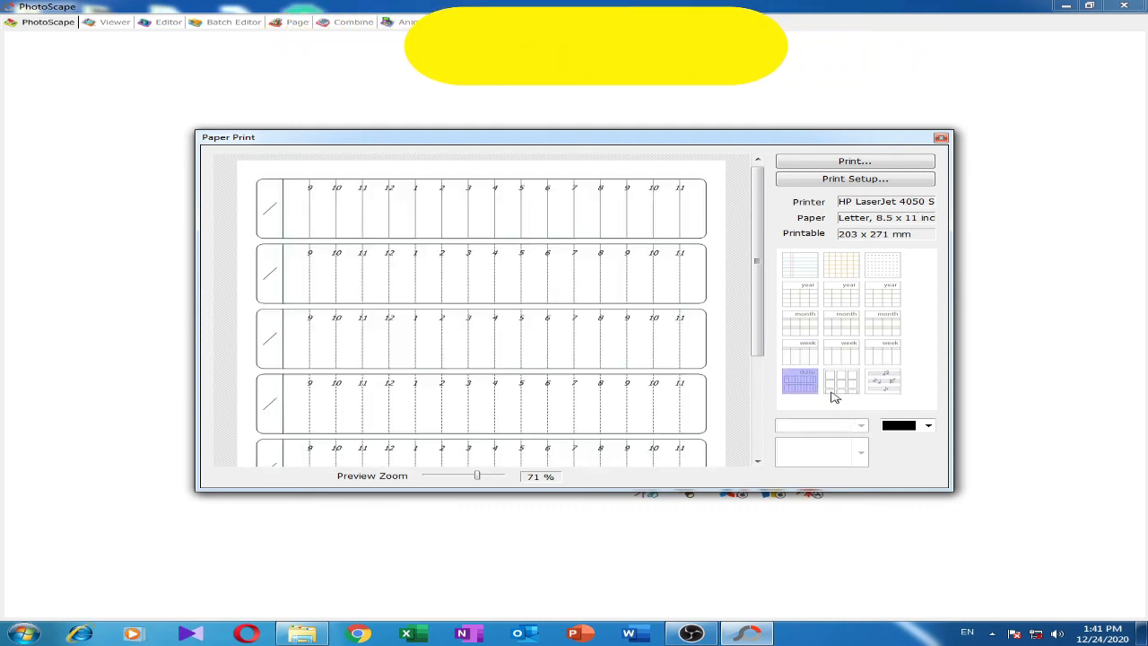
left_click(804, 267)
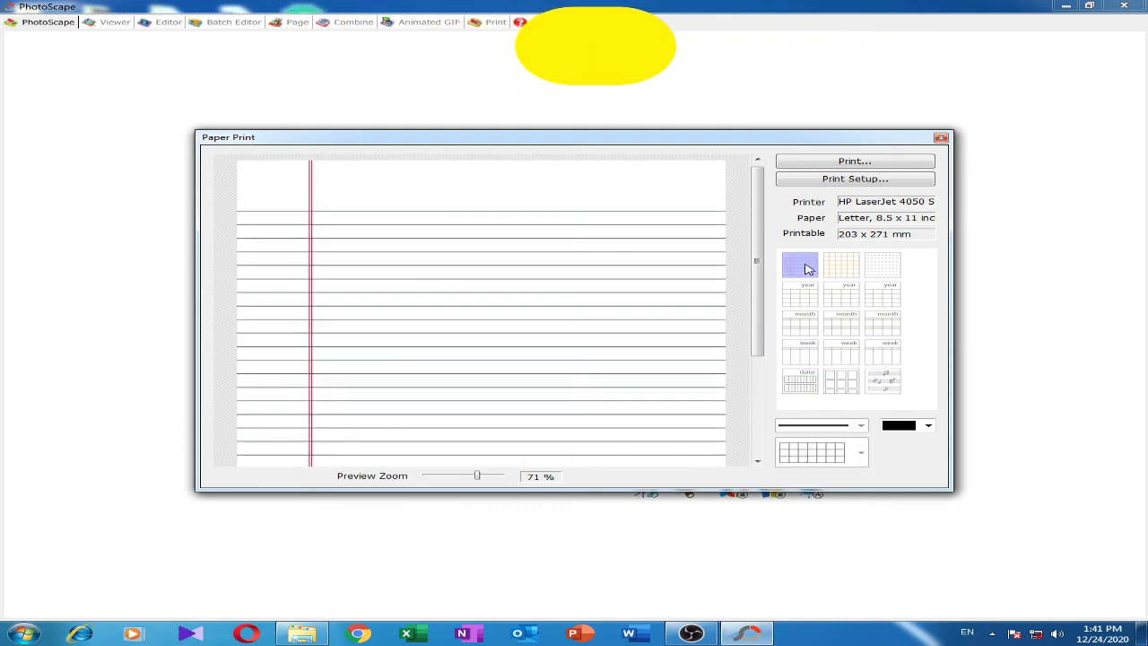
Try short-dash, long-dash and dash-dot-dot line styles on the lined paper, and restore the solid line
left_click(860, 425)
left_click(822, 450)
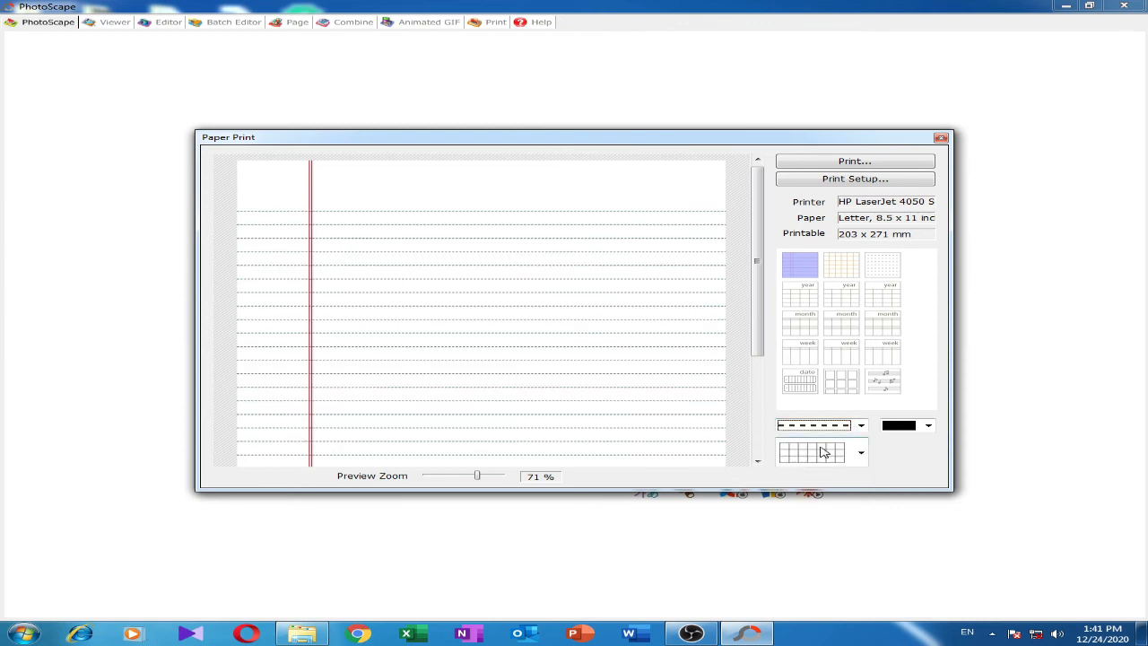
left_click(860, 426)
left_click(836, 463)
left_click(861, 427)
left_click(825, 485)
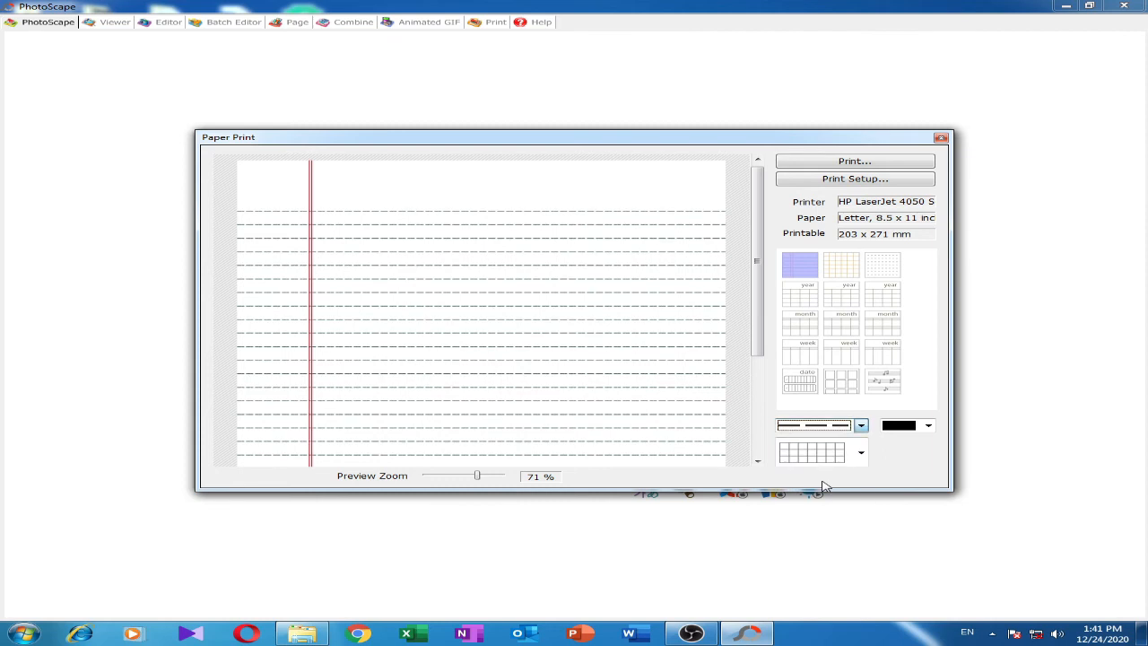
left_click(861, 426)
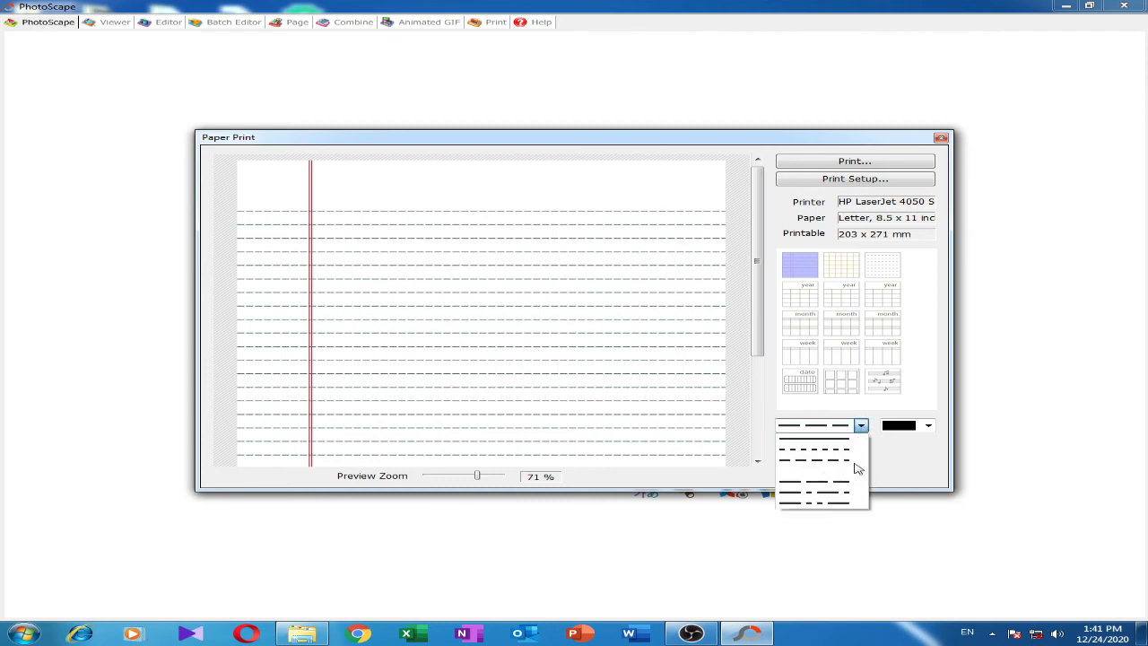
left_click(845, 504)
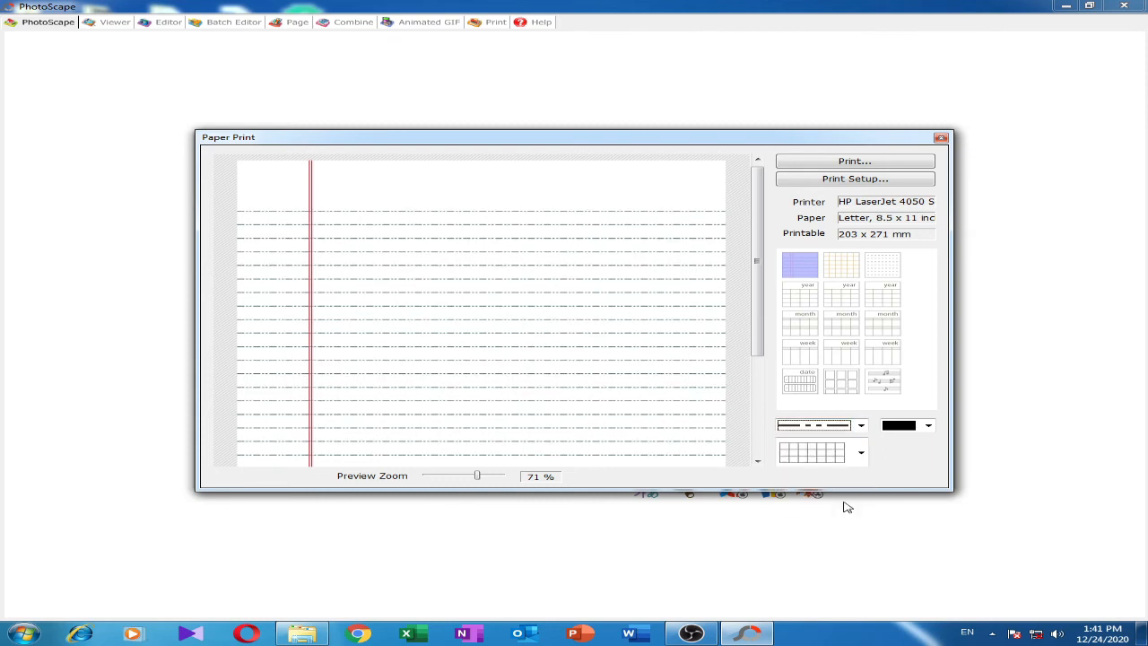
left_click(860, 426)
left_click(831, 440)
Try red on the lined paper's ruling, and set its line color to green
left_click(927, 426)
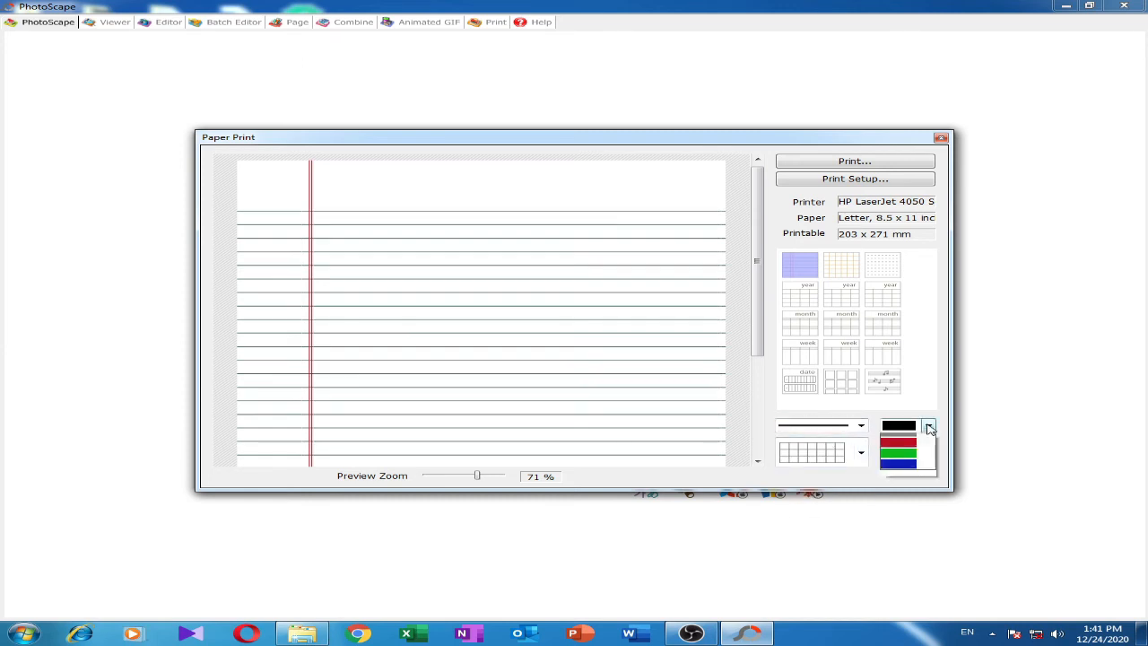
left_click(907, 473)
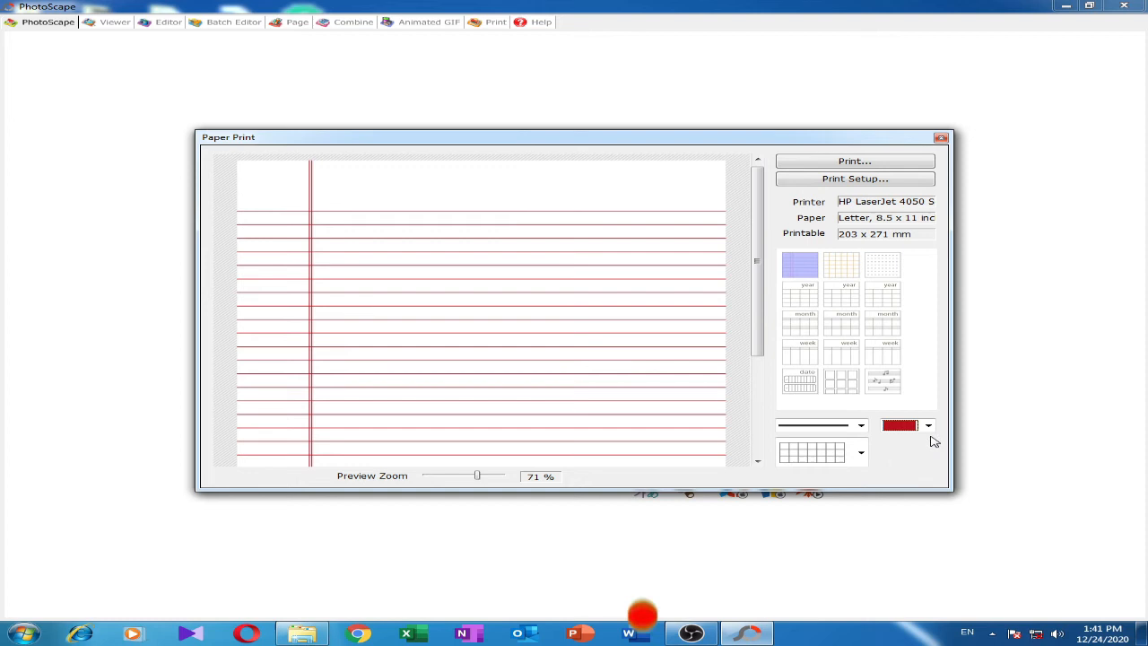
left_click(927, 426)
left_click(913, 483)
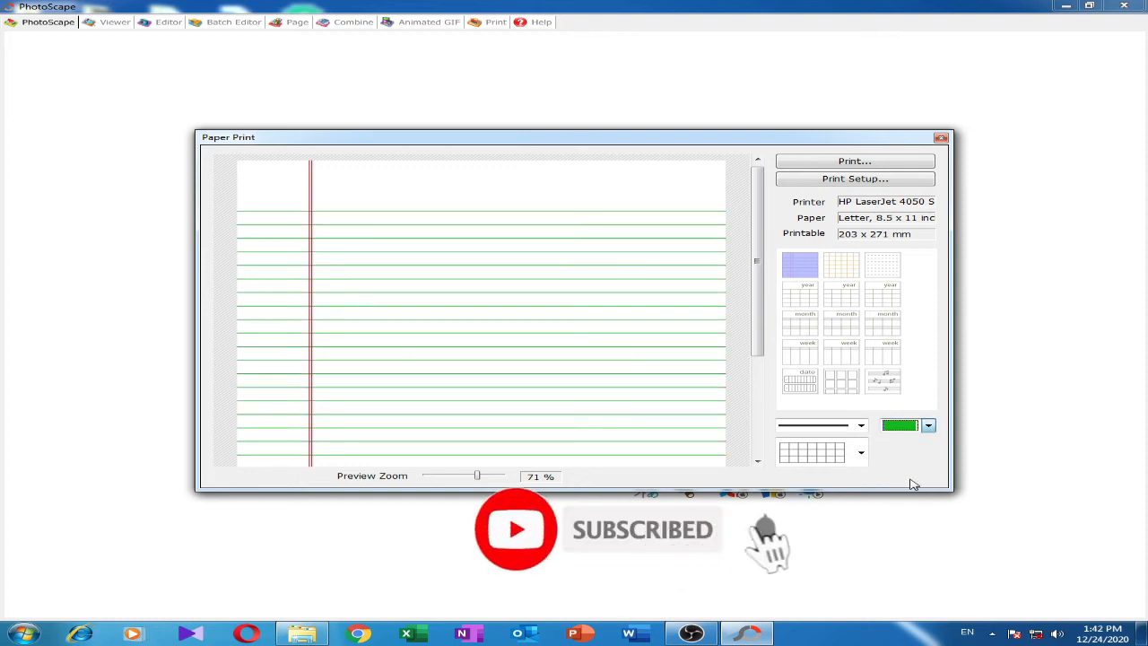
Try the narrow and medium line spacings on the lined paper, and return to the widest spacing
left_click(859, 452)
left_click(839, 485)
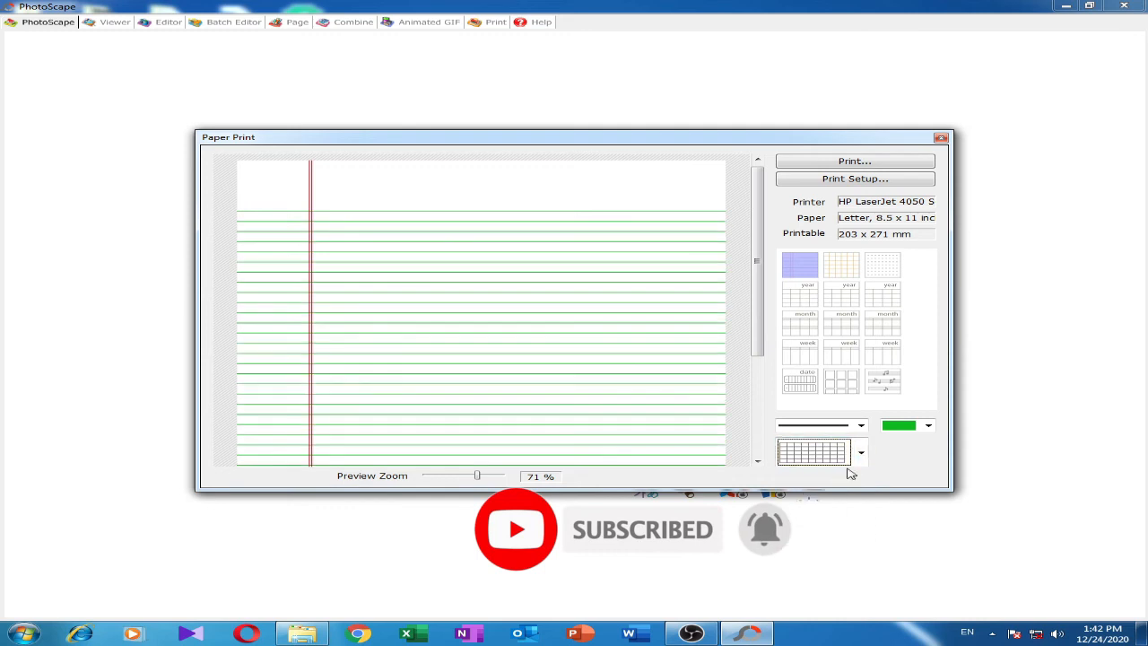
left_click(861, 453)
left_click(823, 511)
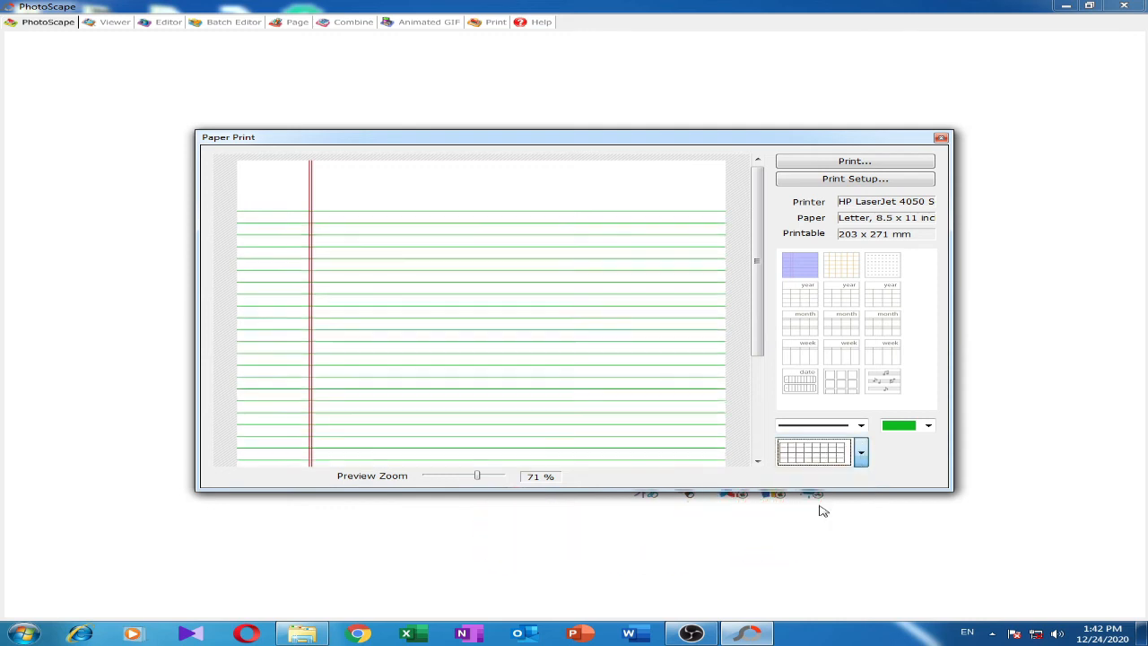
left_click(860, 453)
left_click(835, 534)
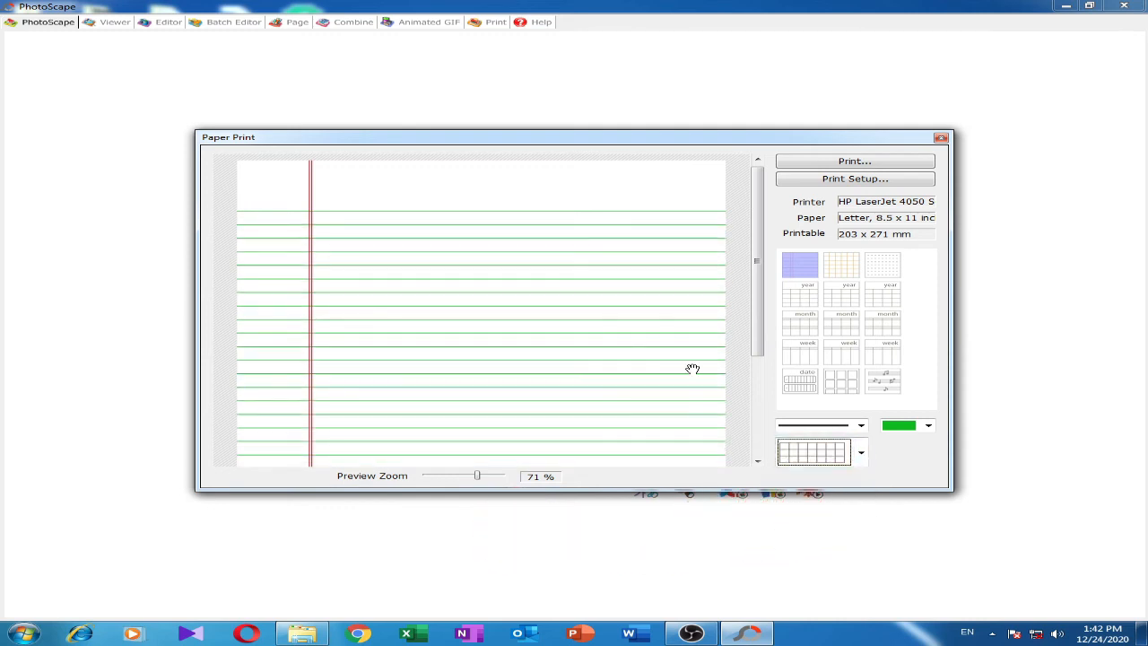
Switch to the grid paper template and give it short-dashed lines in black
left_click(852, 262)
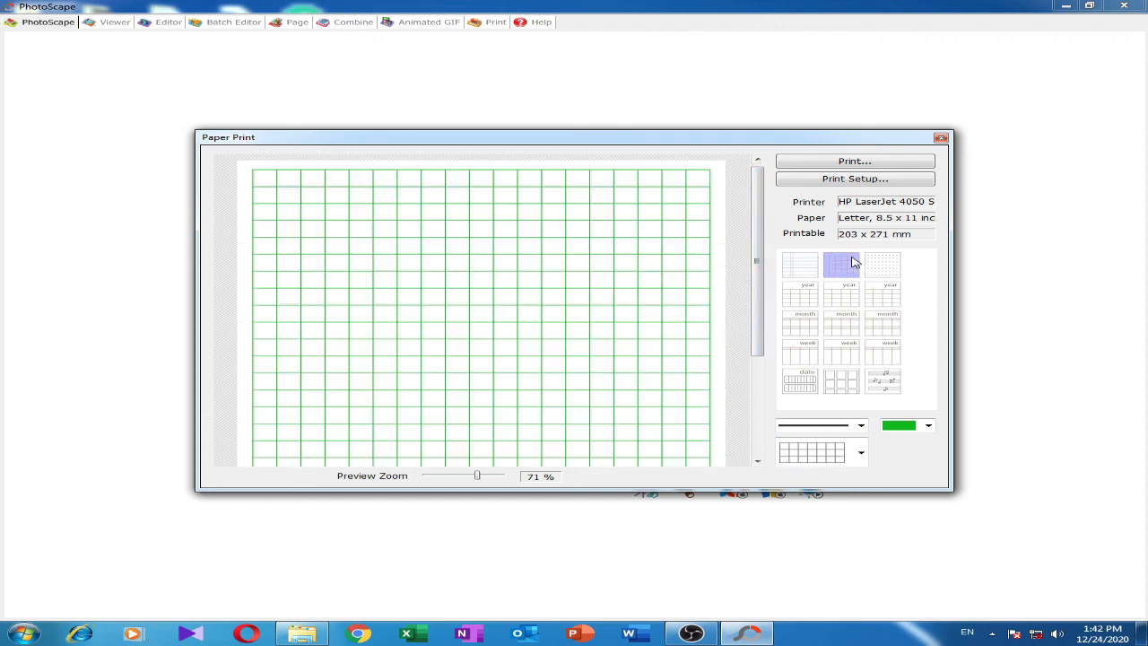
left_click(860, 426)
left_click(807, 430)
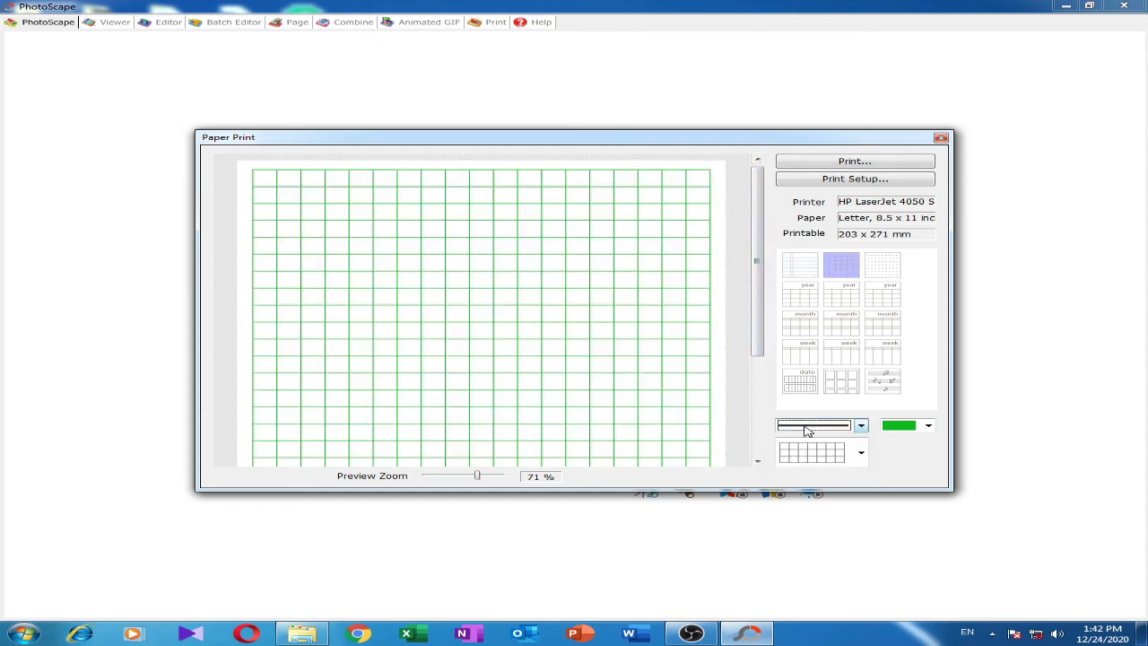
left_click(858, 427)
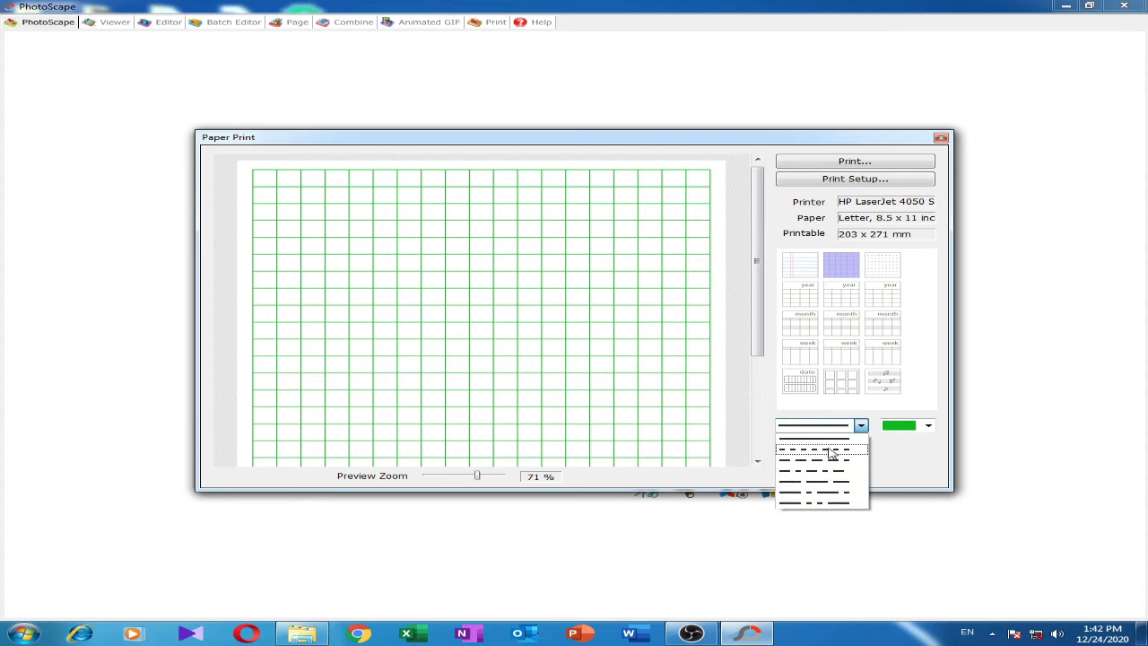
left_click(832, 450)
left_click(910, 428)
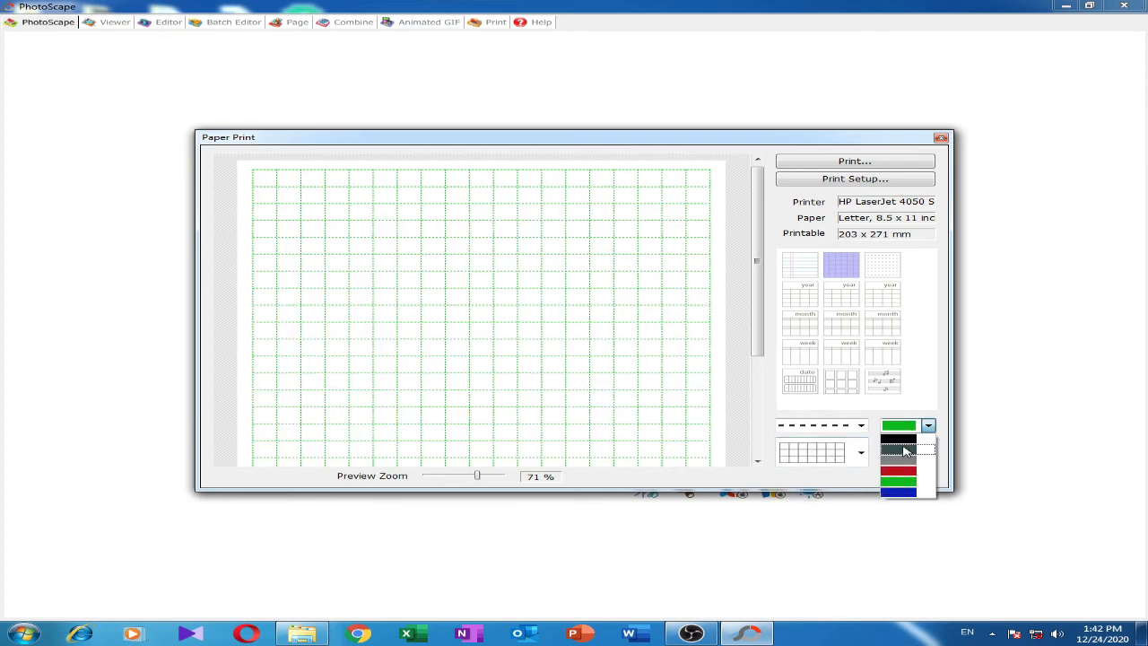
left_click(904, 439)
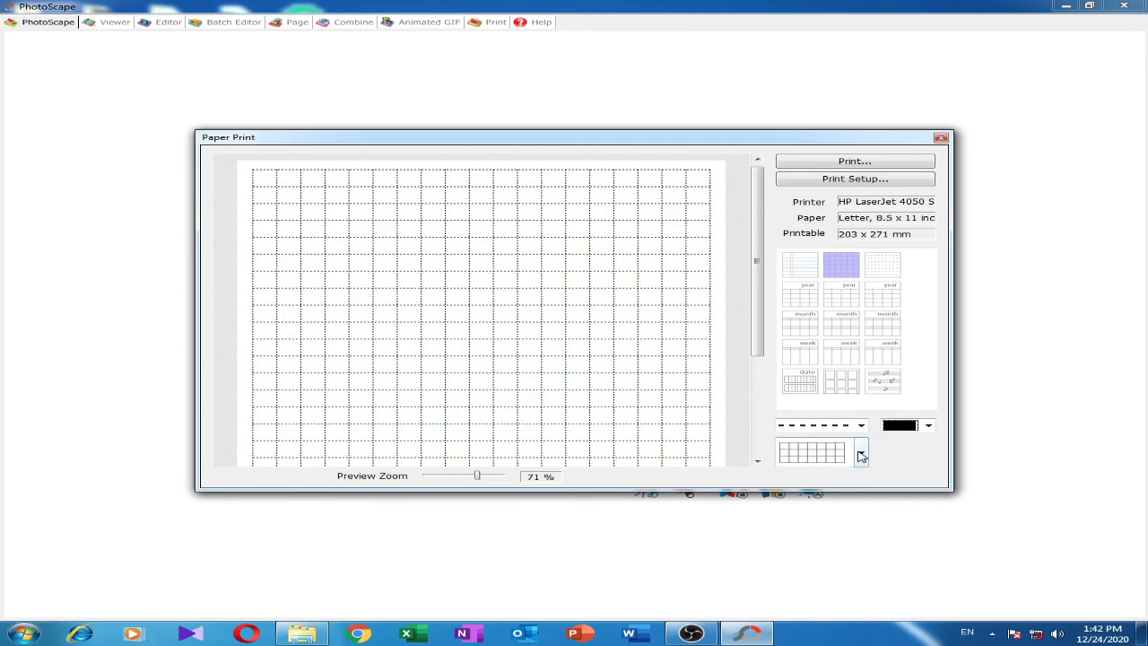
Compare the fine and medium cell sizes on the dashed grid paper, and restore the largest cells
left_click(861, 454)
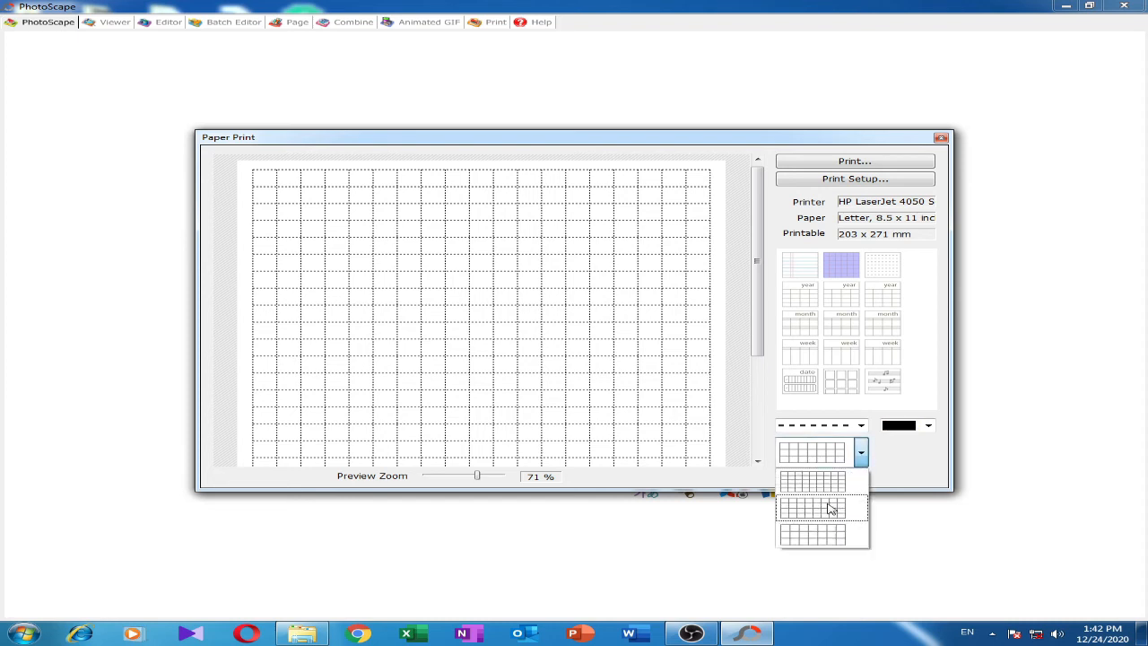
left_click(819, 535)
left_click(863, 456)
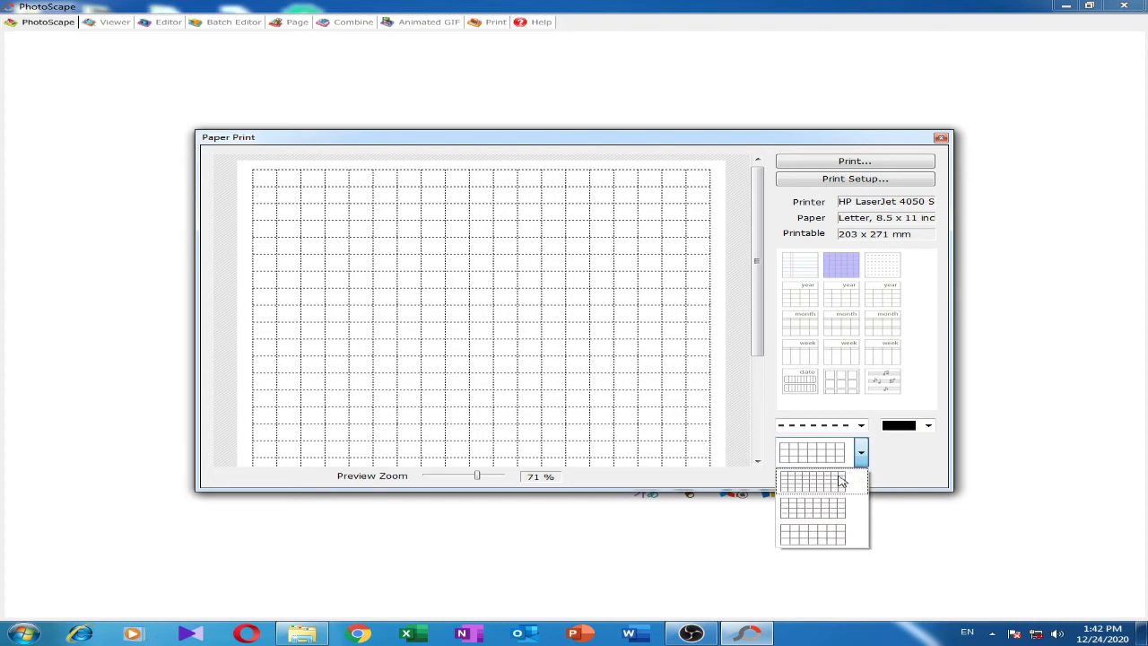
left_click(839, 482)
left_click(860, 455)
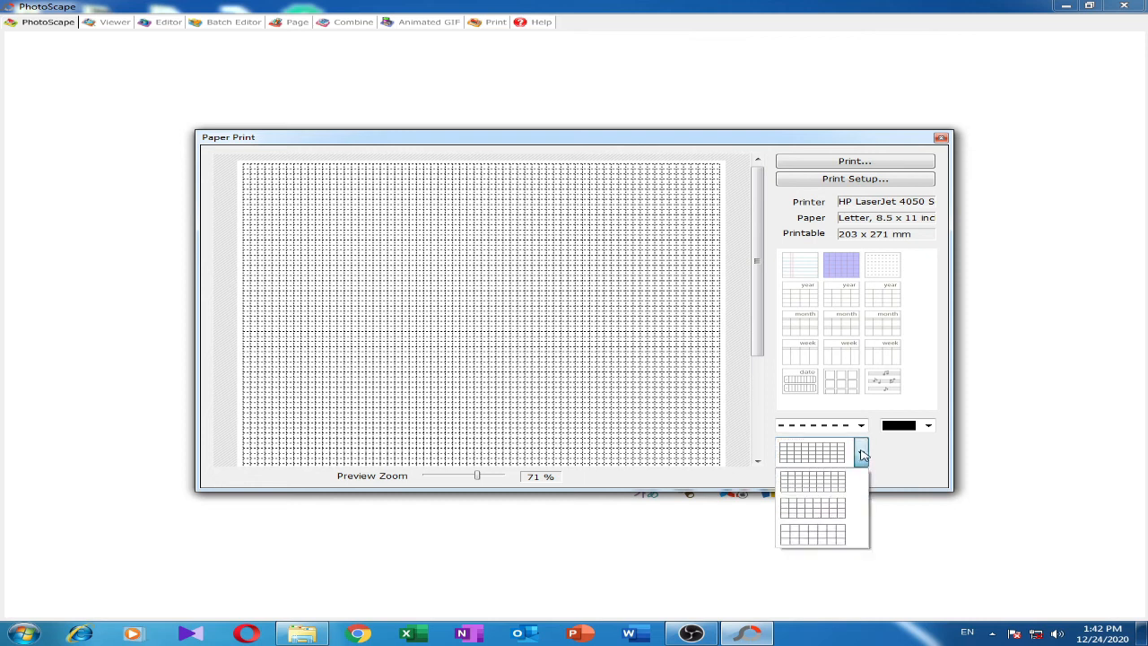
left_click(836, 490)
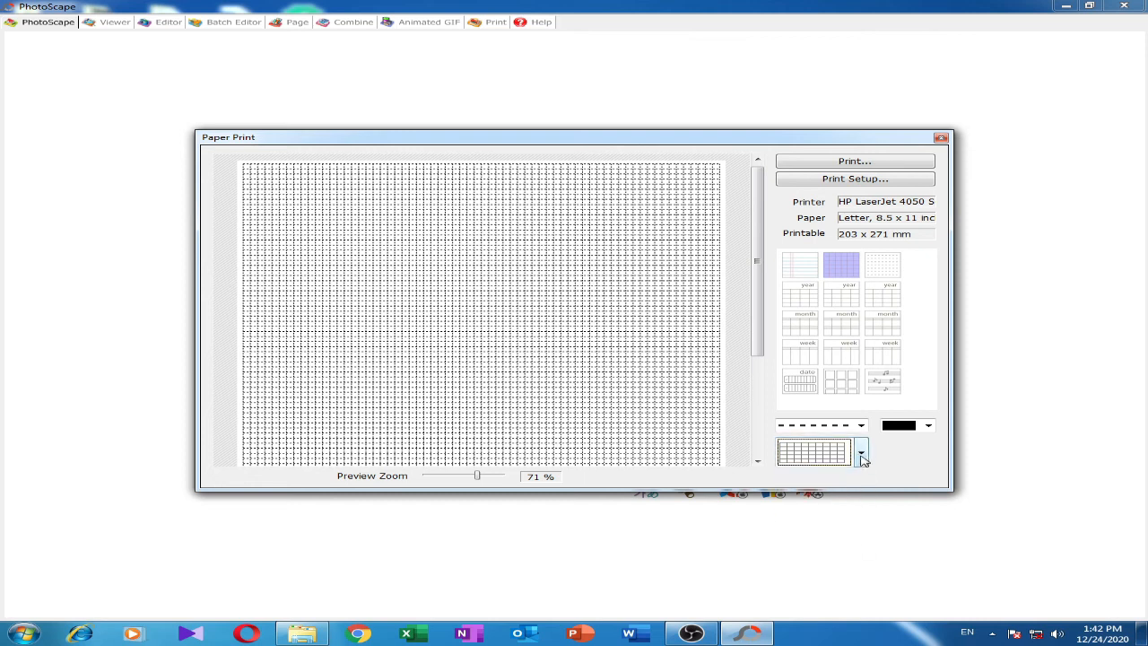
left_click(861, 456)
left_click(834, 508)
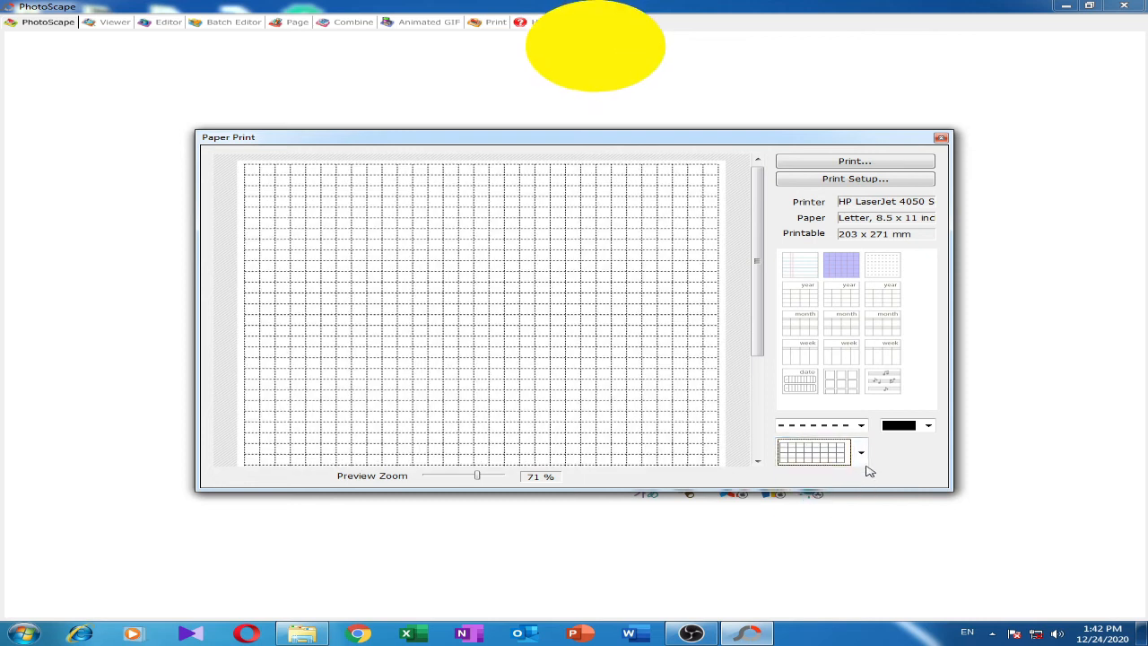
left_click(862, 455)
left_click(841, 489)
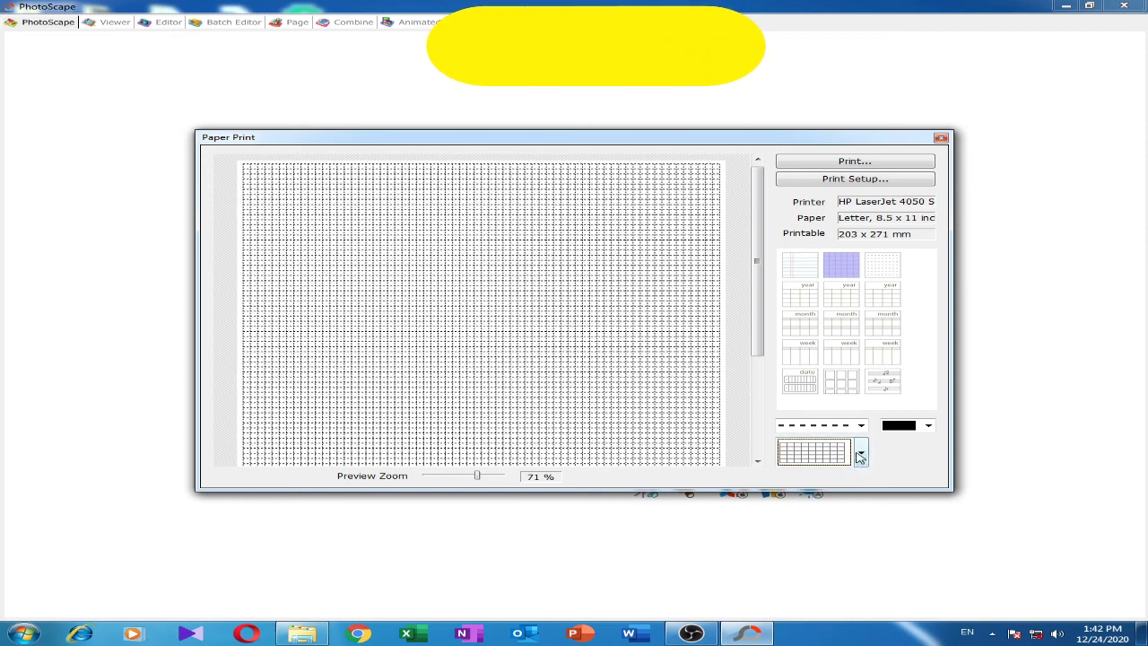
left_click(861, 454)
left_click(814, 533)
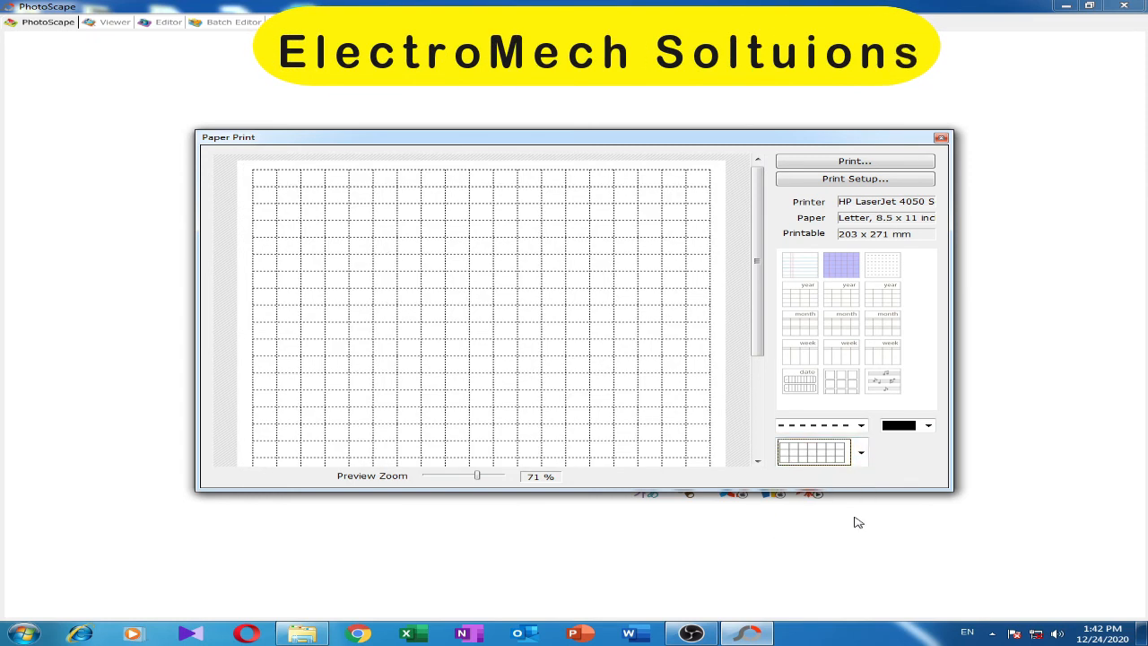
Switch the paper template to rows of separate square boxes
left_click(841, 386)
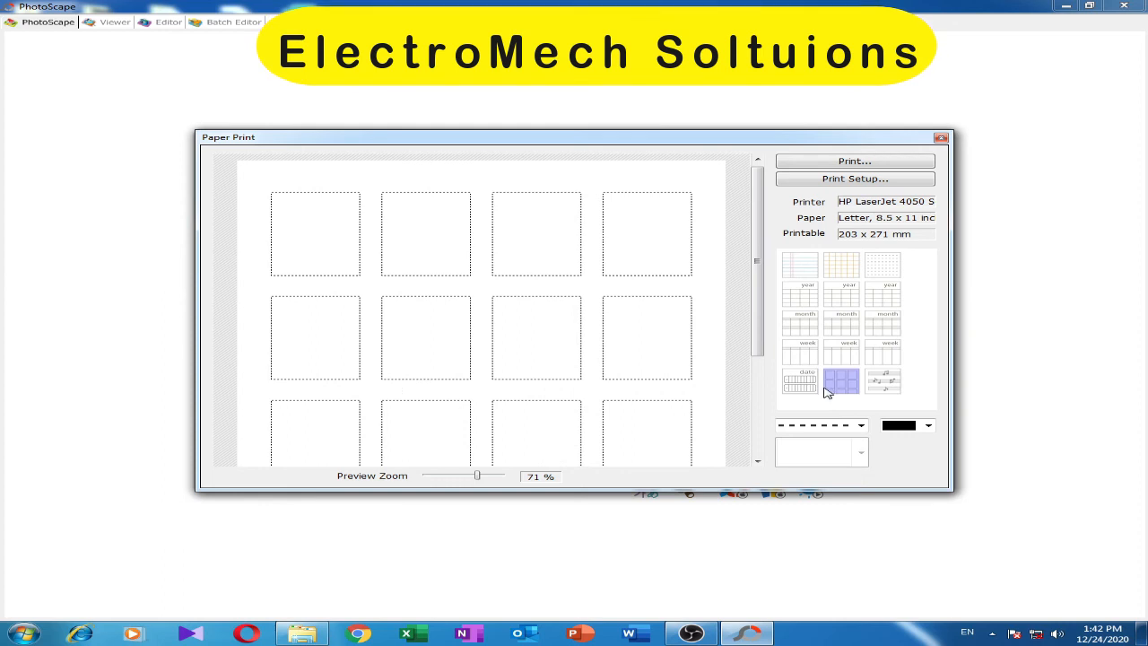
Give the square-box paper solid lines and switch to the date template with hourly timeline rows
left_click(861, 426)
left_click(836, 446)
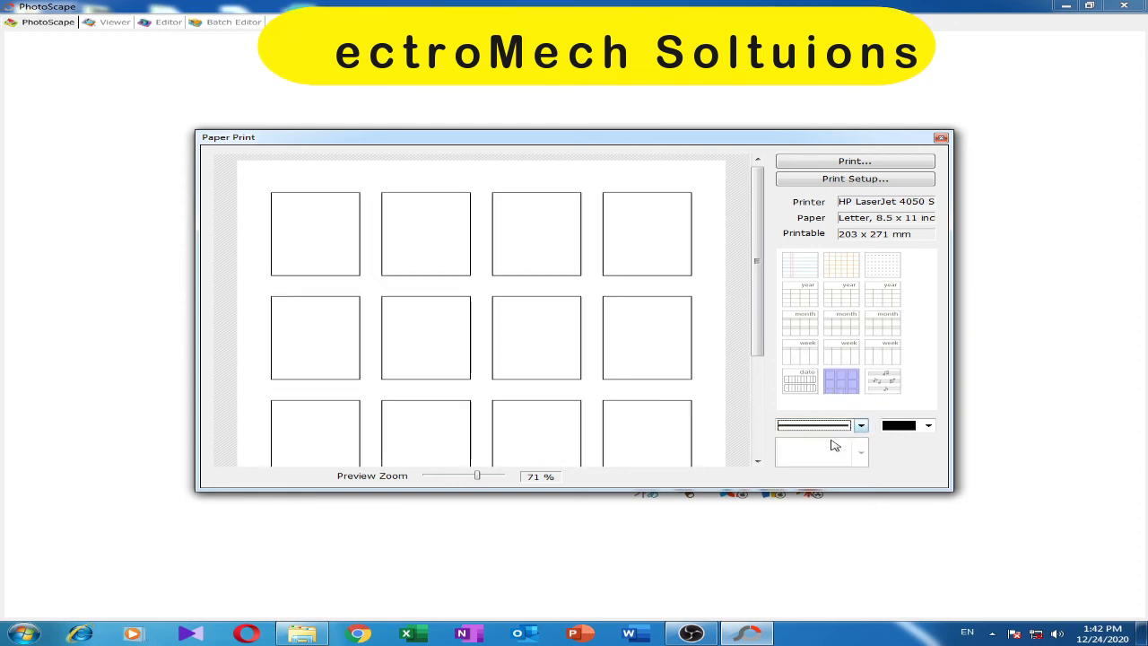
left_click(803, 383)
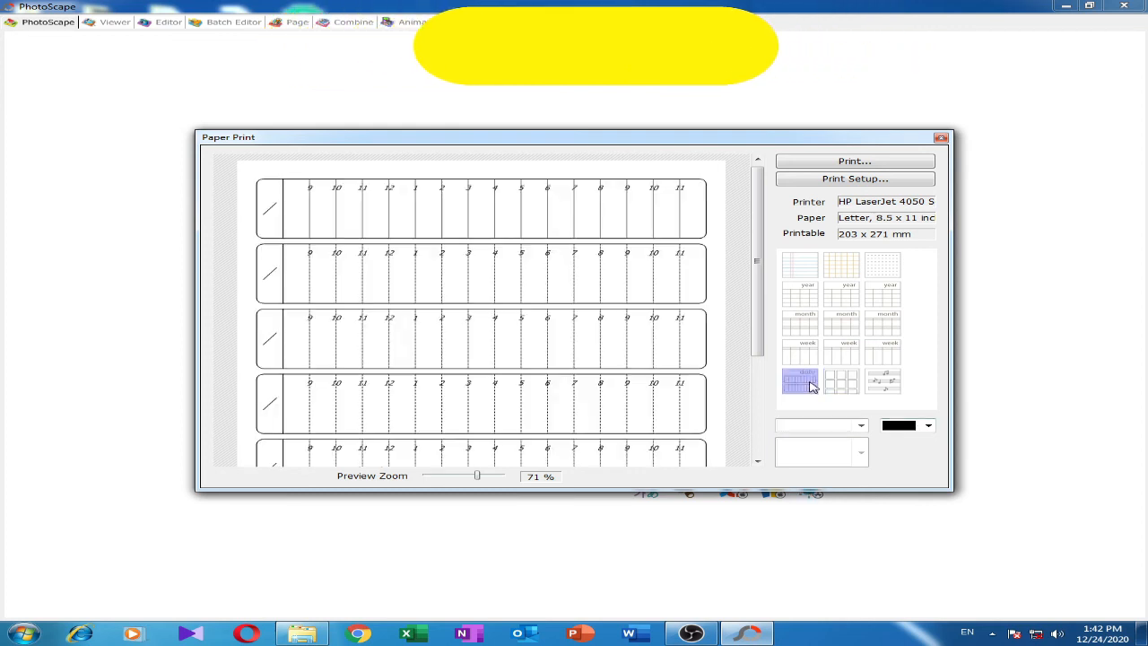
Switch to the music staff paper template and reduce its preview zoom to 41 %
left_click(883, 382)
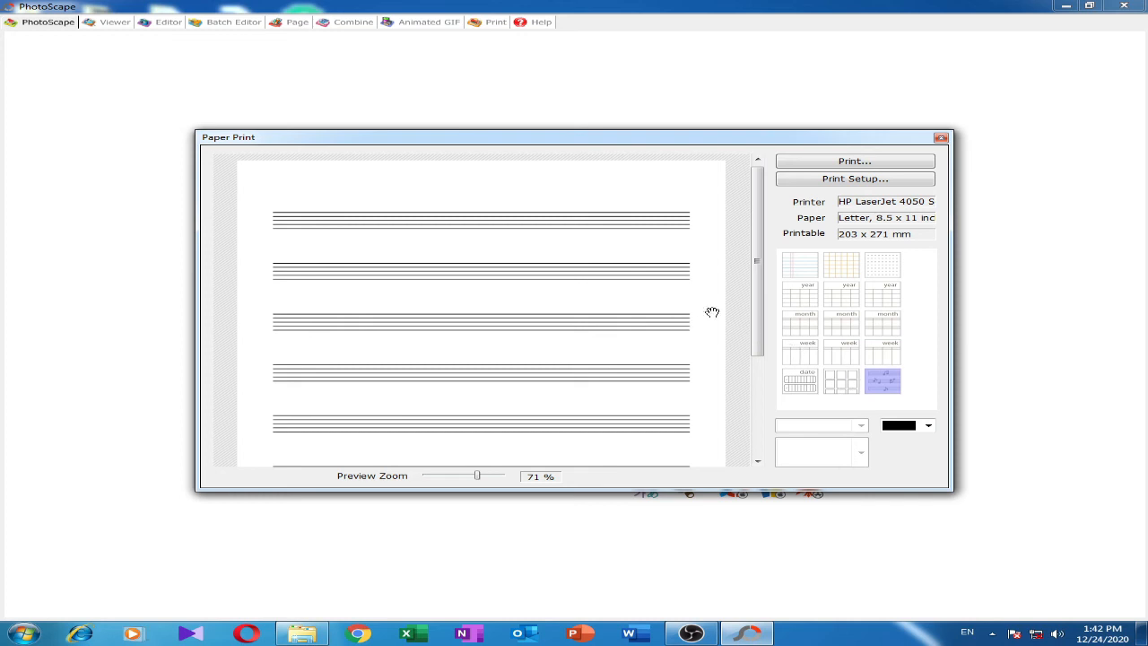
mouse_move(758, 256)
left_mouse_down()
mouse_move(743, 389)
mouse_move(758, 381)
mouse_move(777, 248)
left_mouse_up()
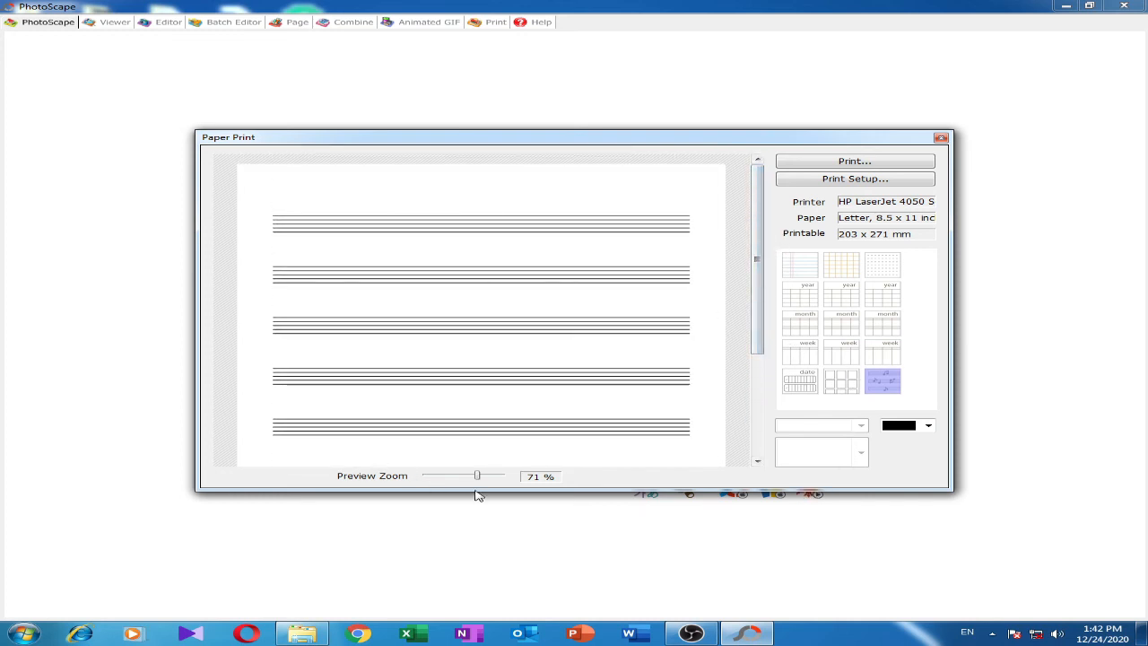
left_click_drag(475, 476, 451, 476)
mouse_move(434, 475)
left_mouse_down()
mouse_move(460, 473)
mouse_move(451, 476)
left_mouse_up()
Return to the lined paper template and close the Paper Print window
left_click(807, 274)
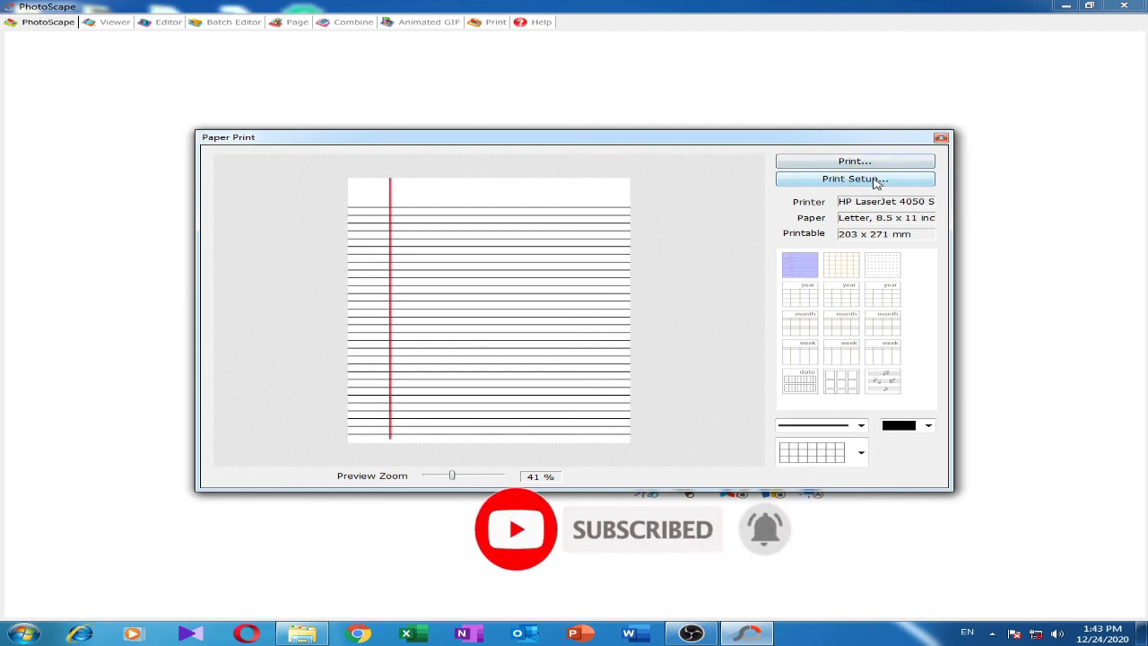
left_click(941, 138)
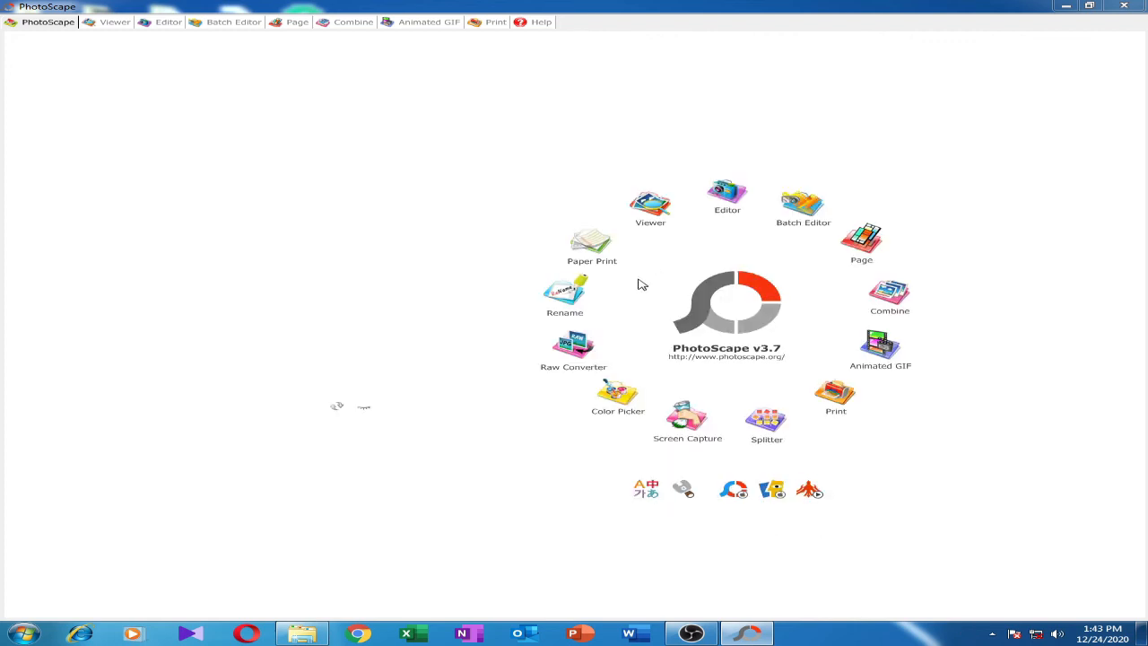
Open the Viewer and display images (1).jpeg full screen, returning to the thumbnails
left_click(661, 207)
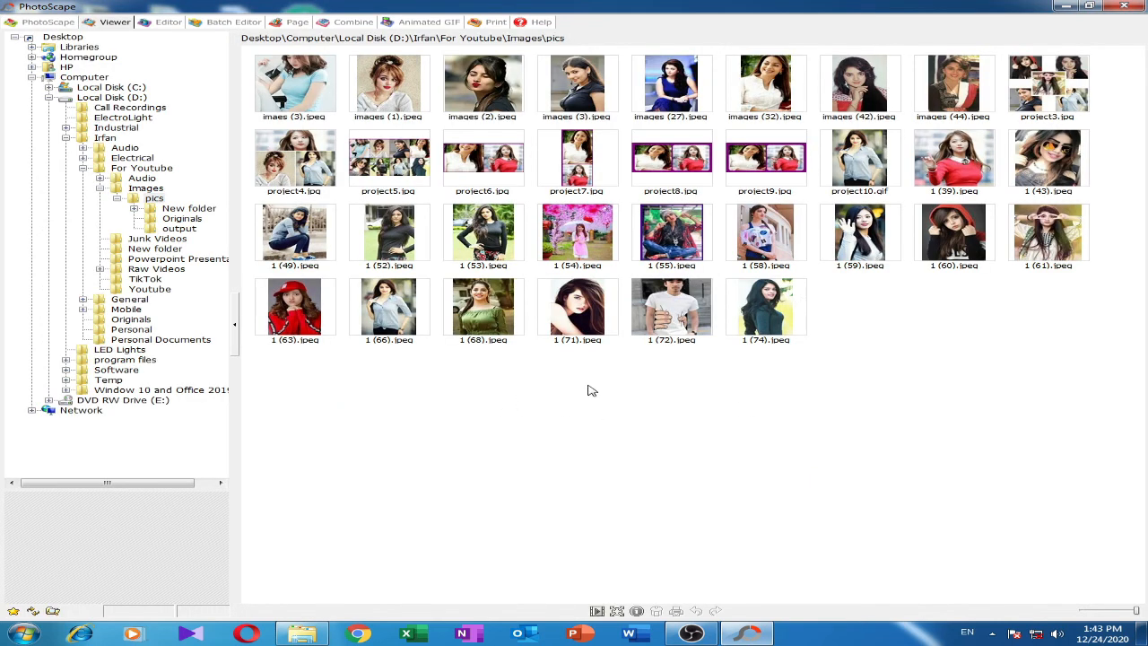
left_click(366, 85)
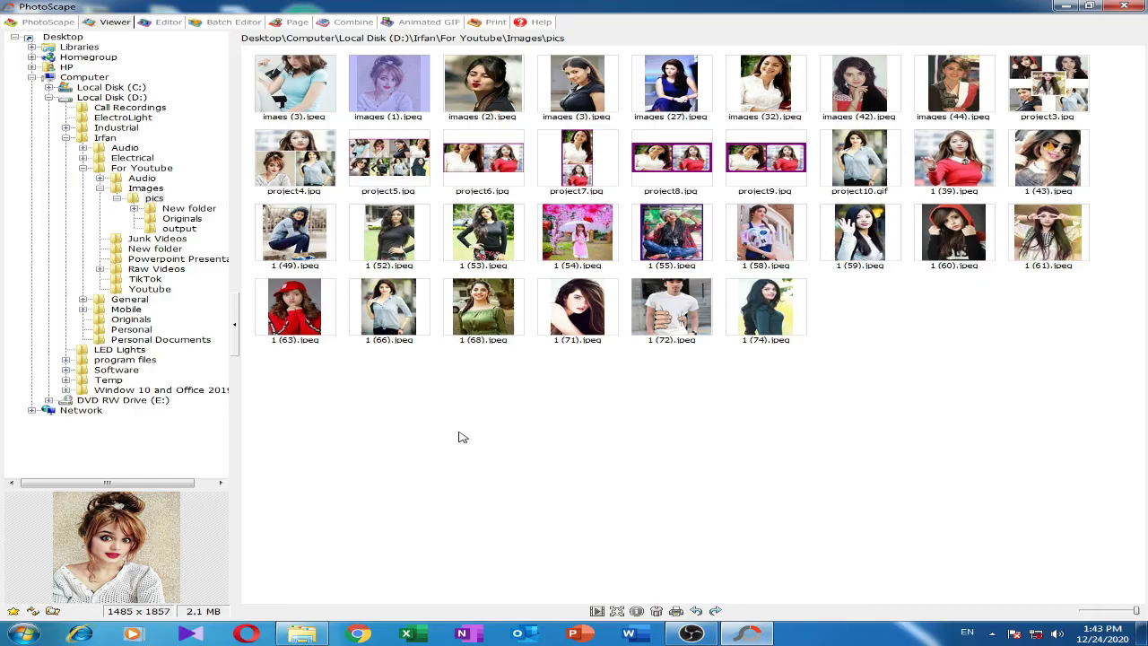
double_click(398, 87)
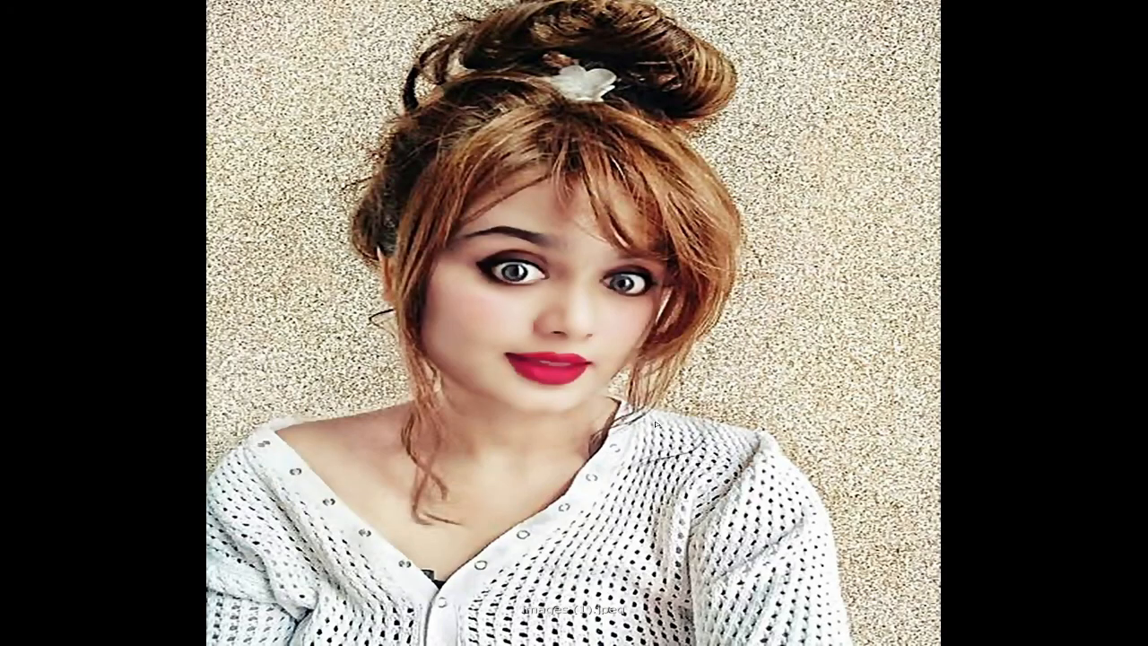
left_click(654, 565)
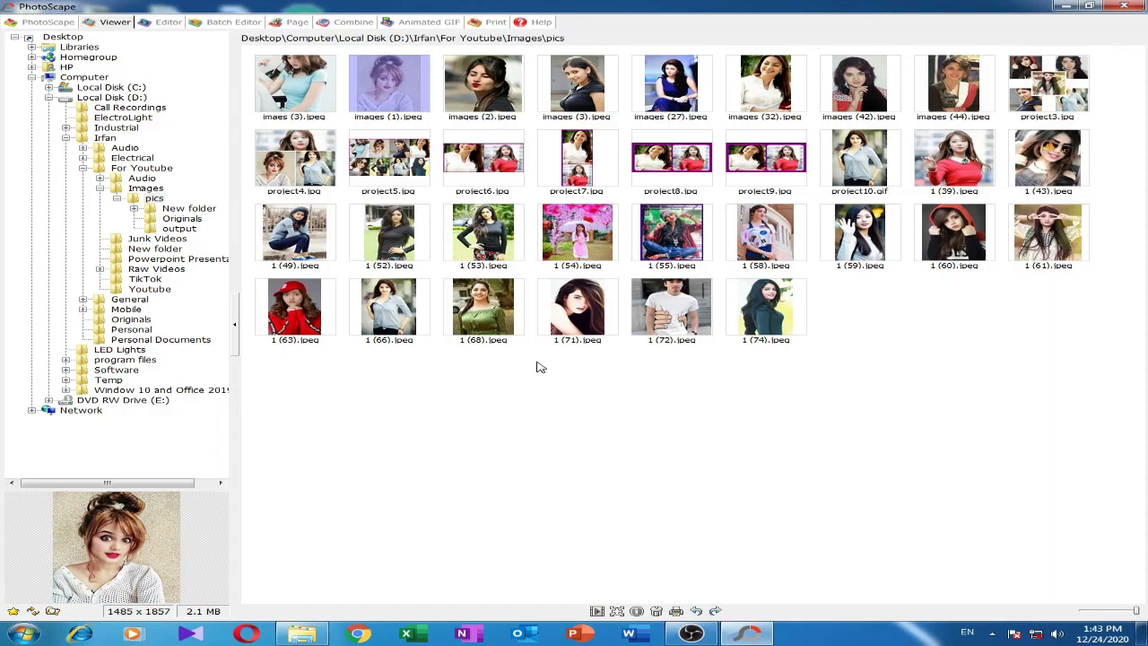
View images (2).jpeg and images (3).jpeg full screen one after the other, and return to the thumbnails
double_click(481, 83)
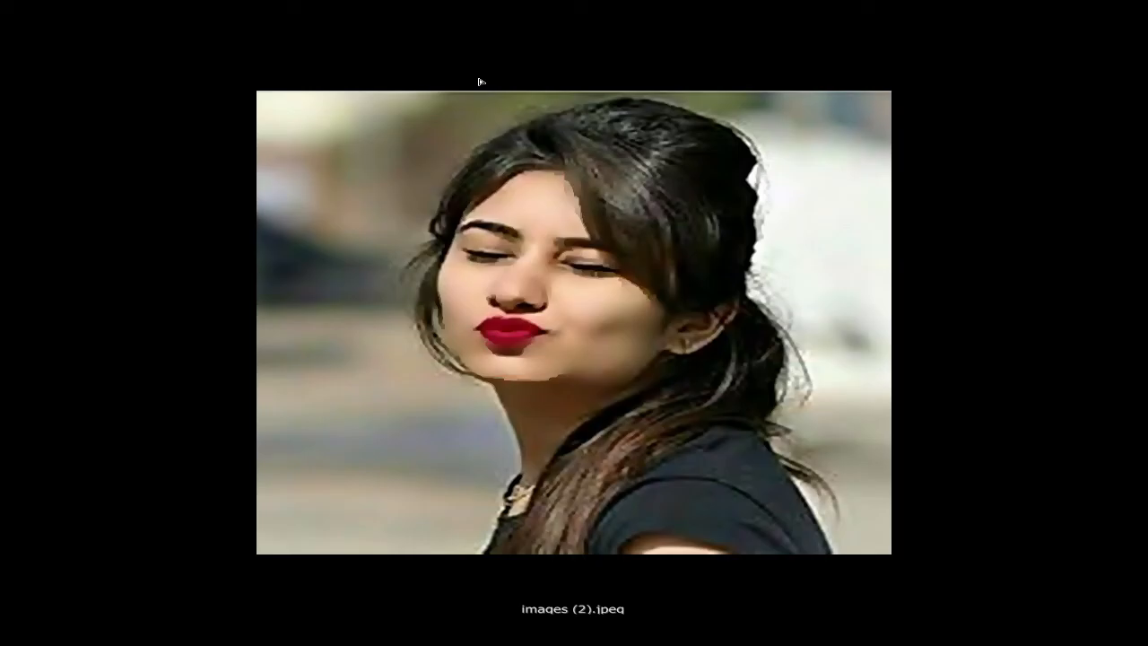
left_click(609, 324)
double_click(574, 90)
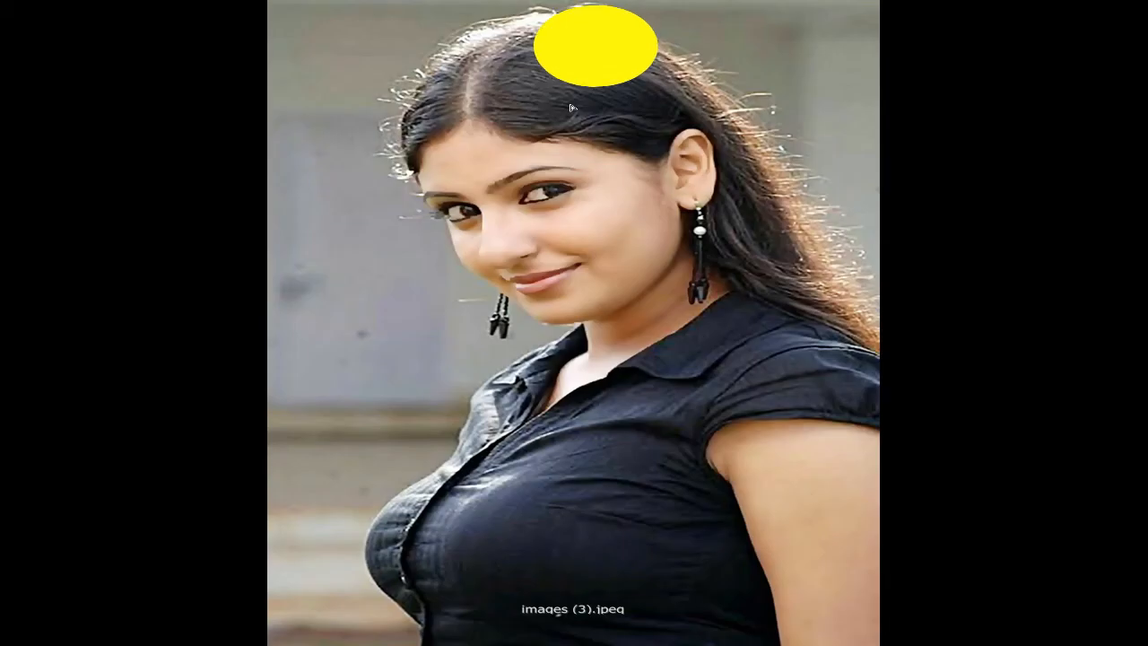
left_click(658, 119)
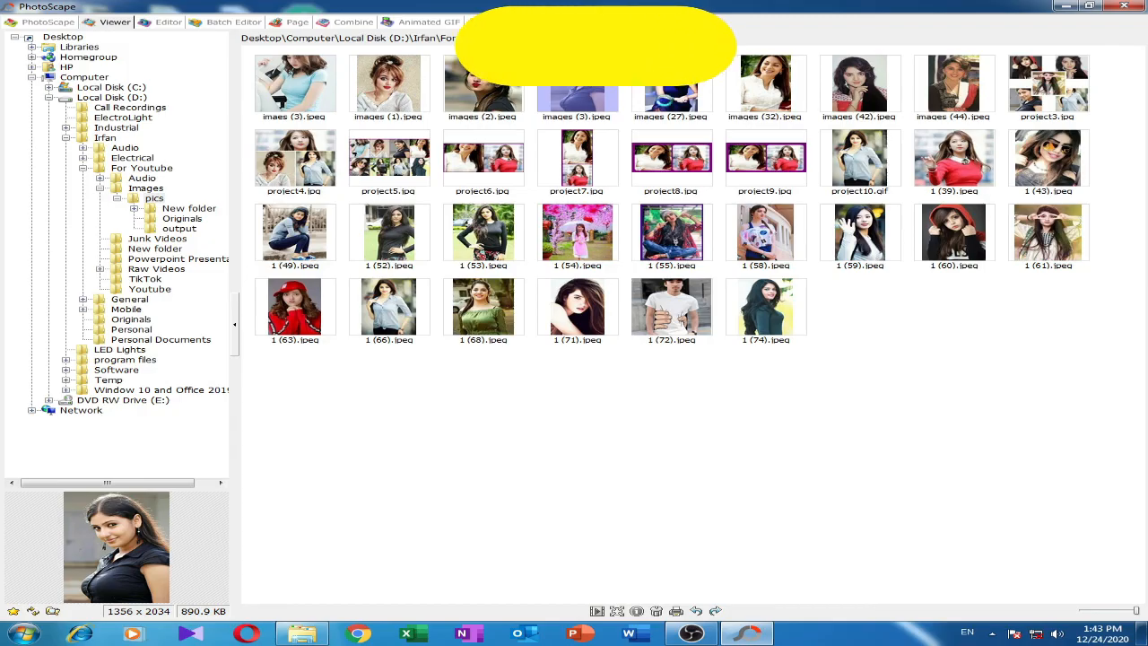
View images (27).jpeg, images (32).jpeg and images (42).jpeg full screen in turn, going back to the thumbnails after each
double_click(657, 116)
left_click(668, 279)
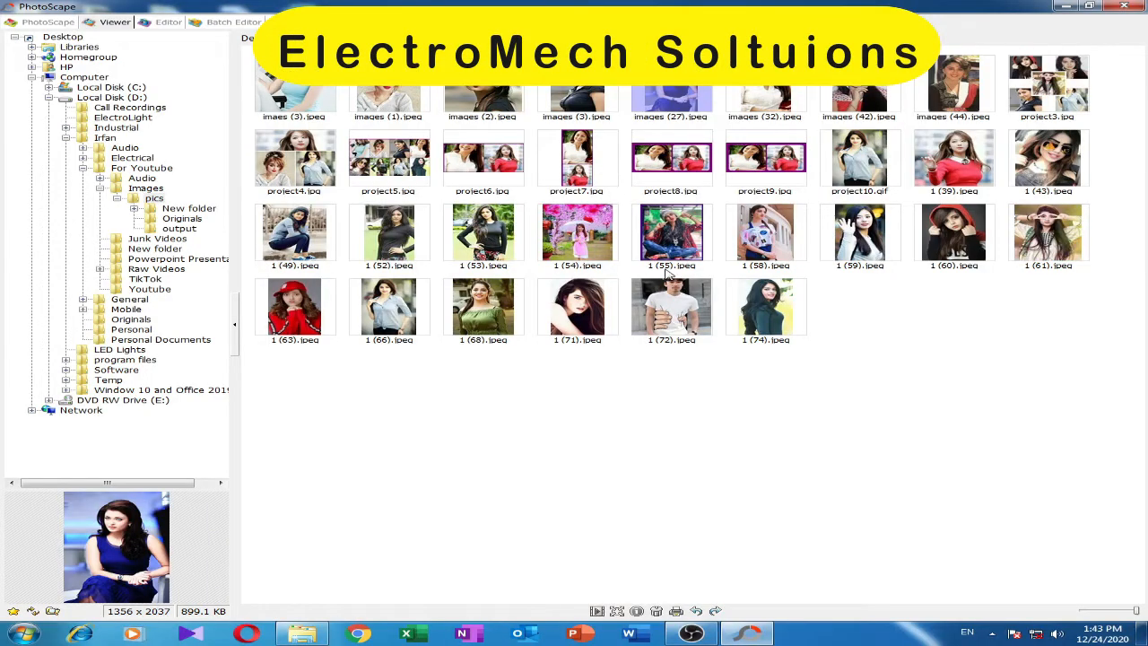
double_click(775, 106)
left_click(723, 296)
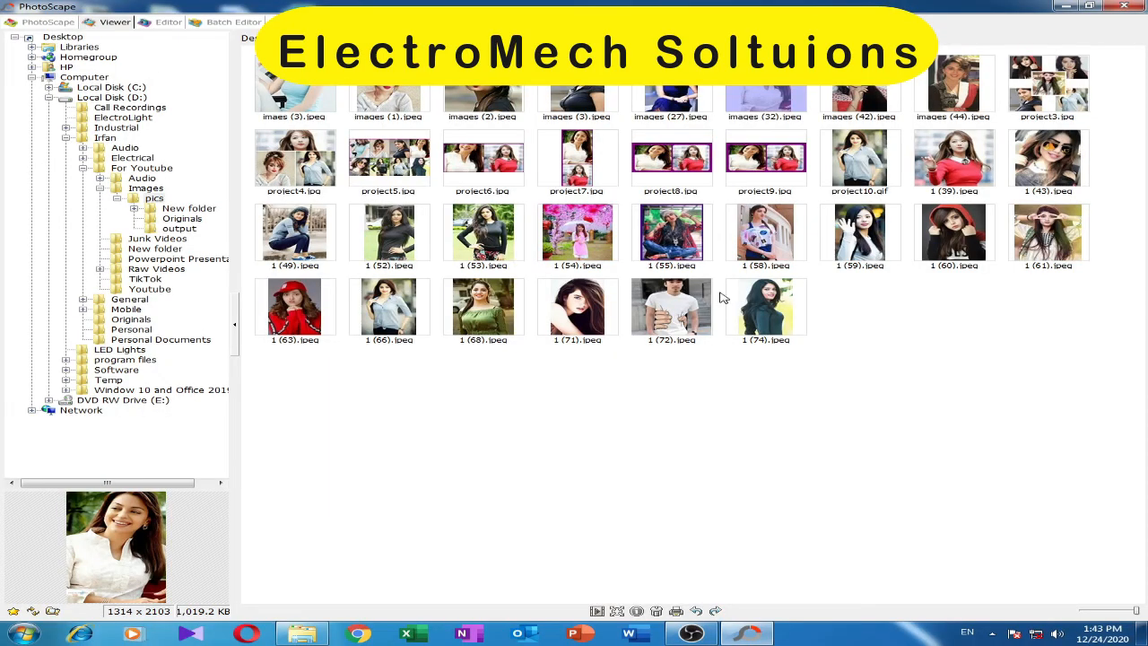
double_click(847, 105)
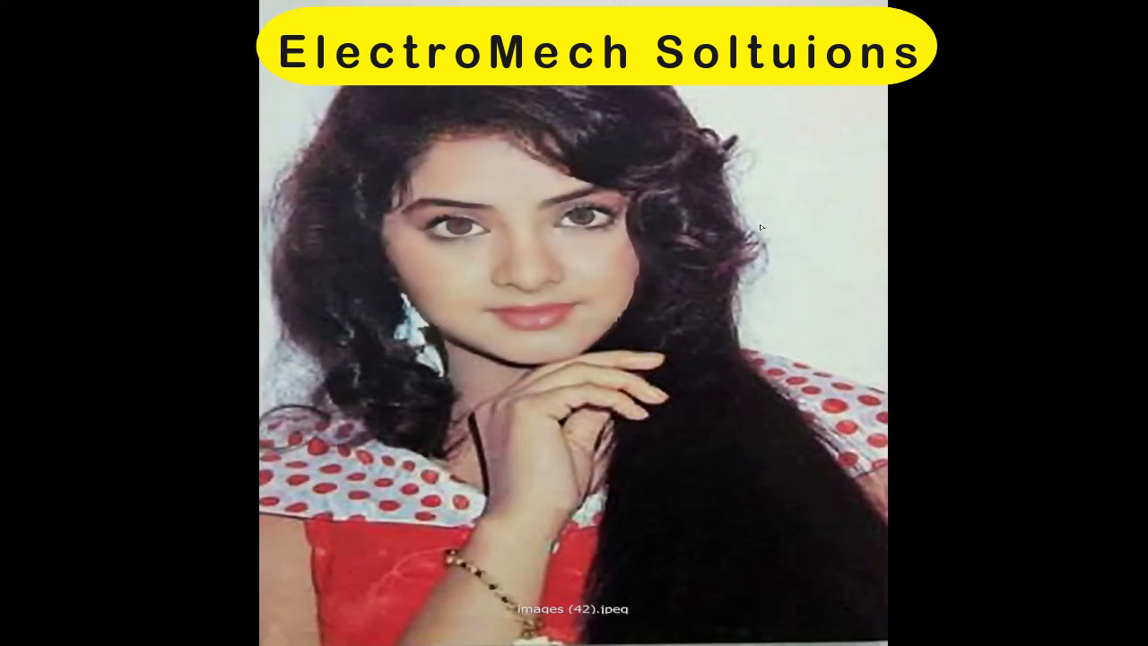
left_click(659, 340)
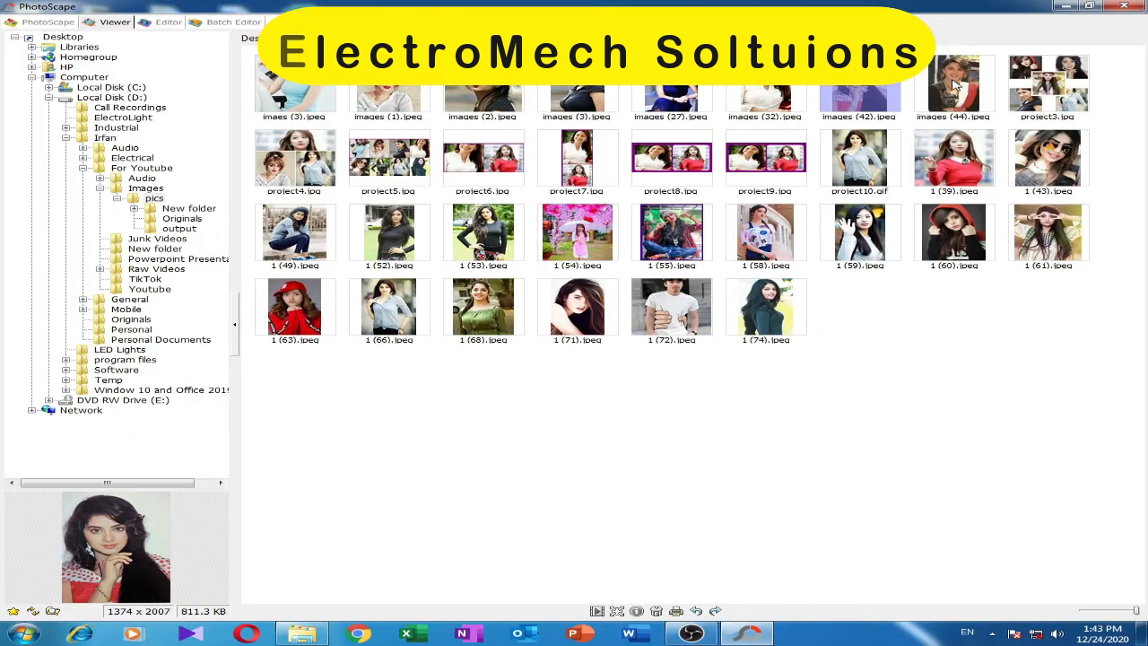